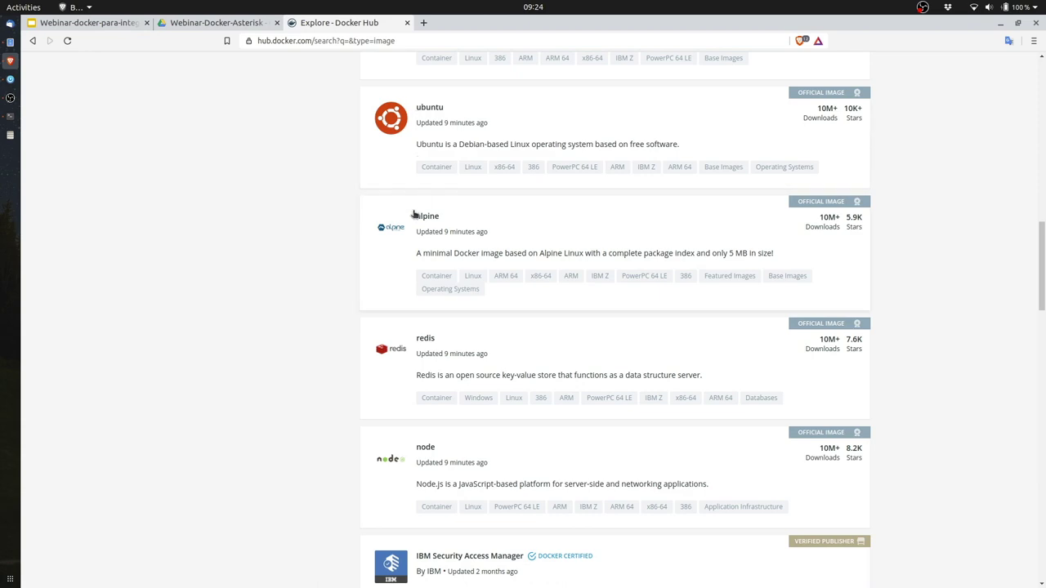
# Scroll down the Docker Hub page and drag back up to the top.
pyautogui.scroll(-3, 414, 368)
pyautogui.scroll(-3, 465, 229)
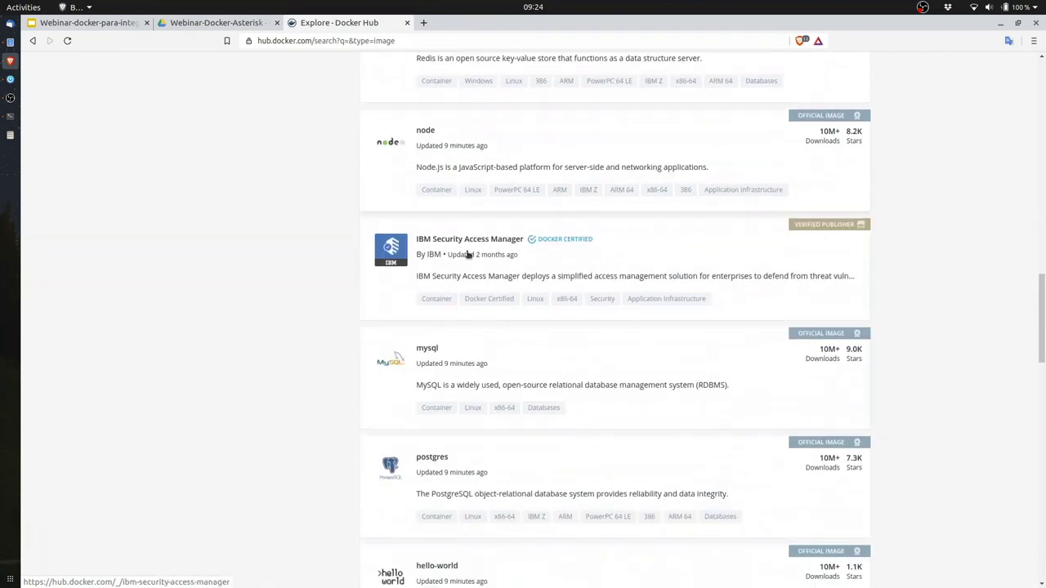
pyautogui.scroll(-6, 564, 367)
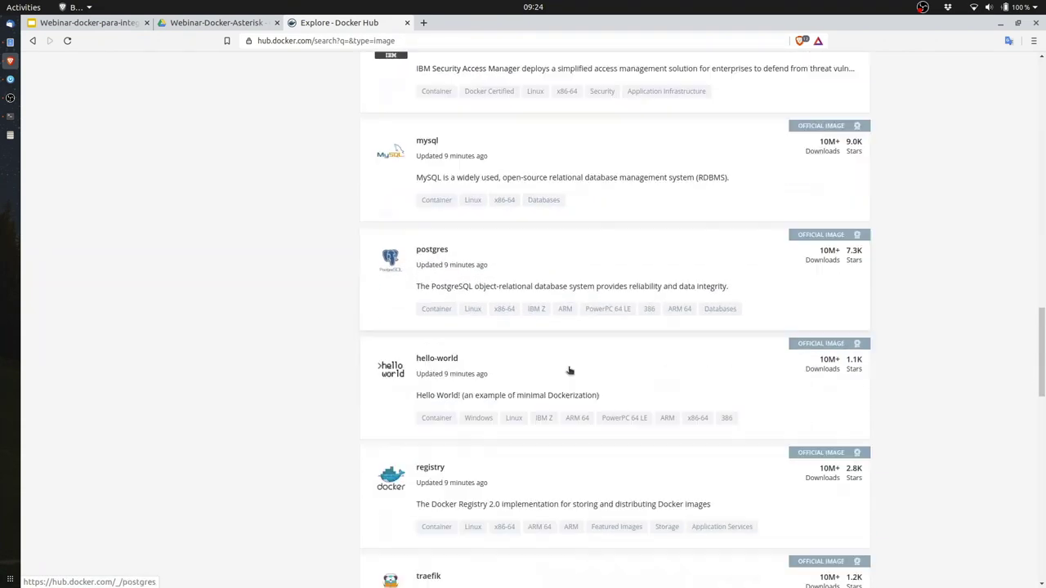
pyautogui.scroll(-3, 384, 319)
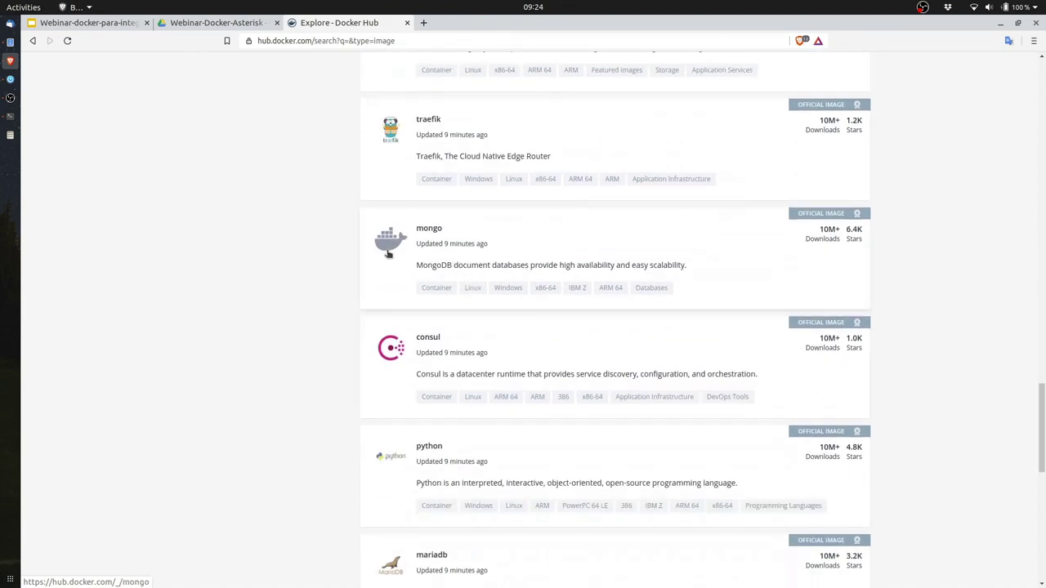
pyautogui.scroll(-2, 436, 323)
pyautogui.scroll(-2, 451, 307)
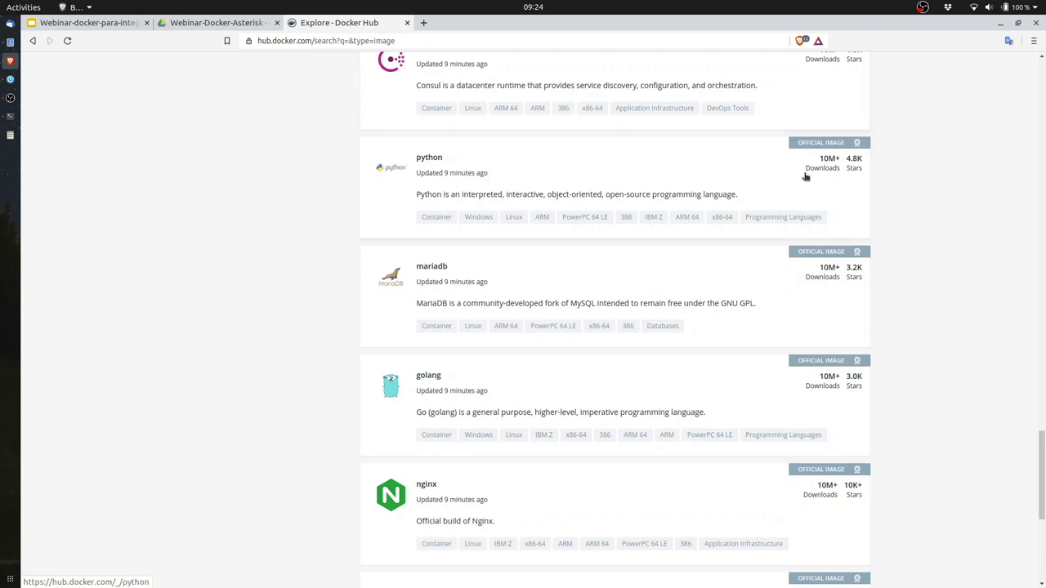
pyautogui.scroll(-4, 1042, 489)
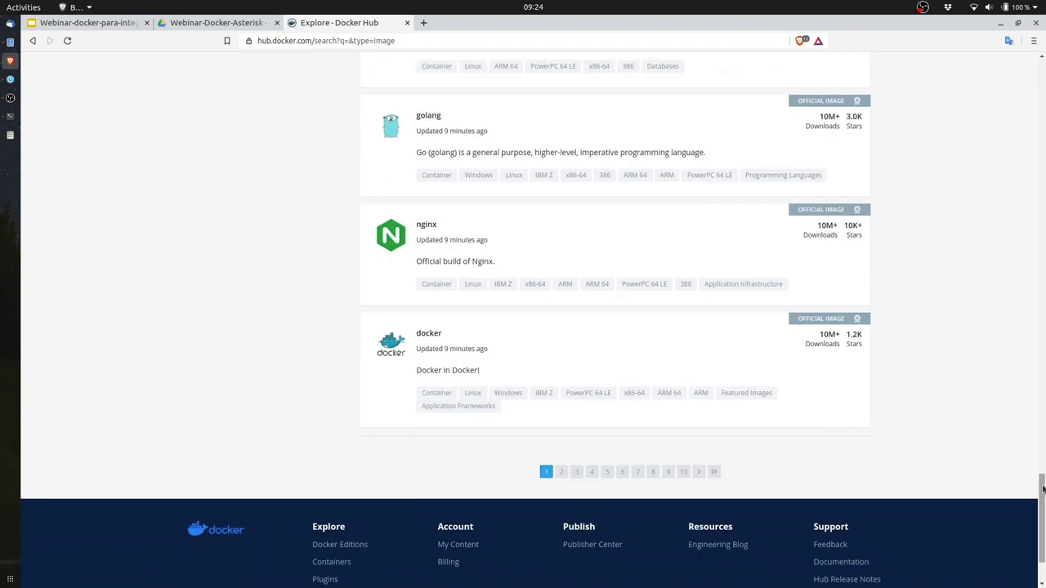
pyautogui.moveTo(1042, 494); pyautogui.dragTo(1041, 57)
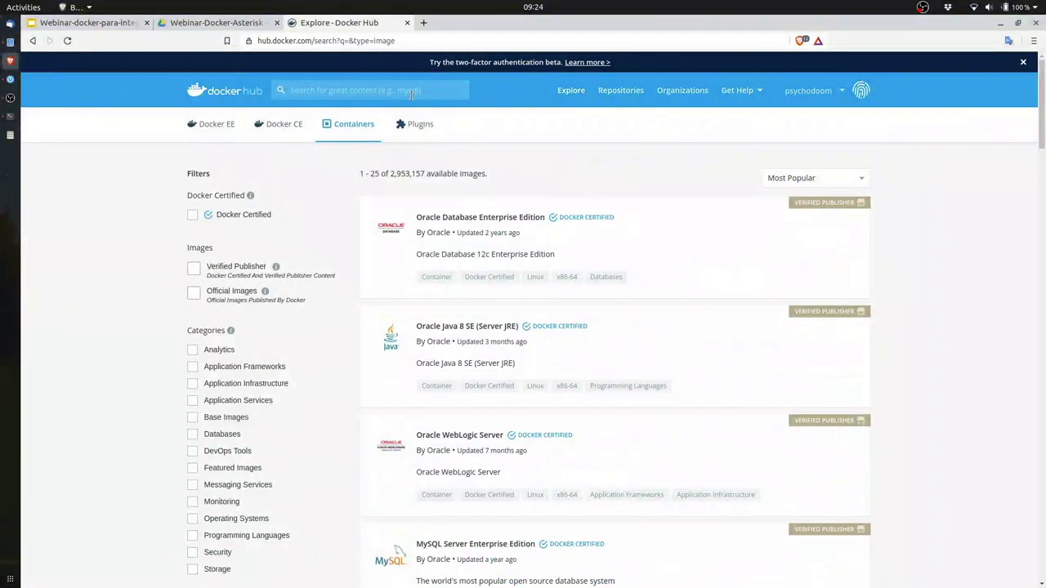
# Search Docker Hub for 'asterisk' and scroll through the 635 image results.
pyautogui.write('asterisk')
pyautogui.press('Return')
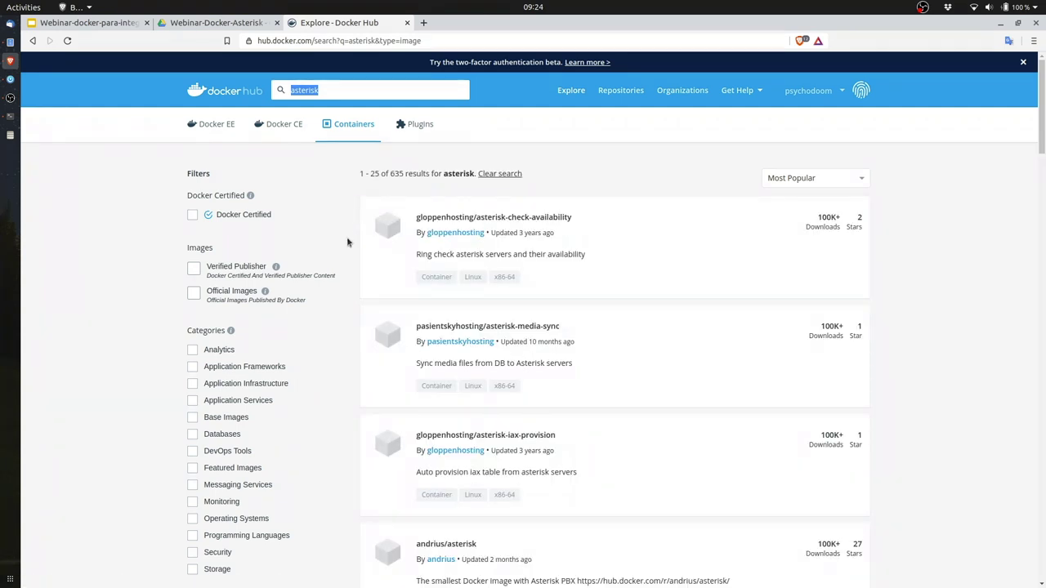
pyautogui.click(348, 237)
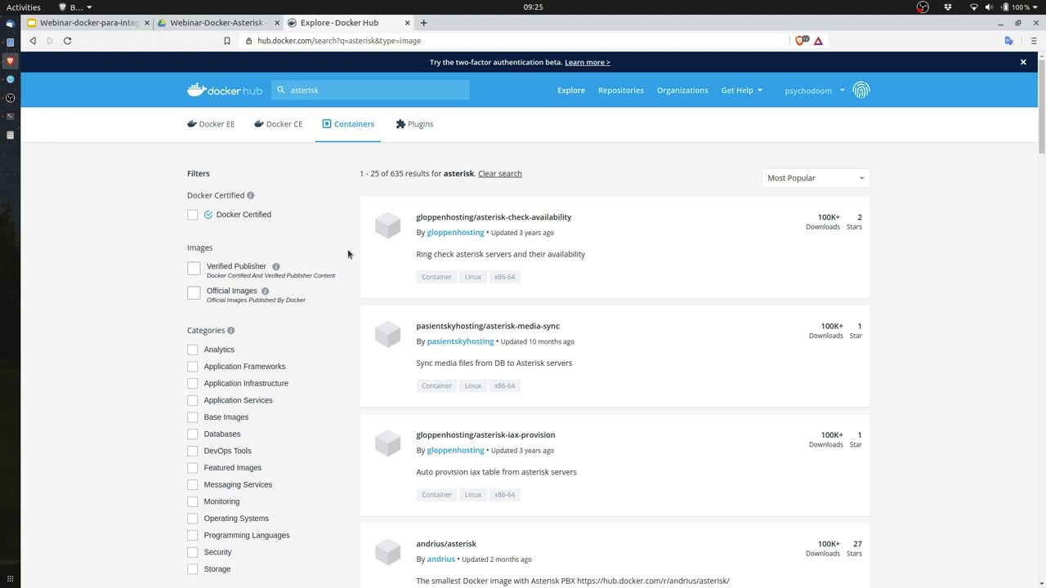
pyautogui.scroll(-5, 349, 257)
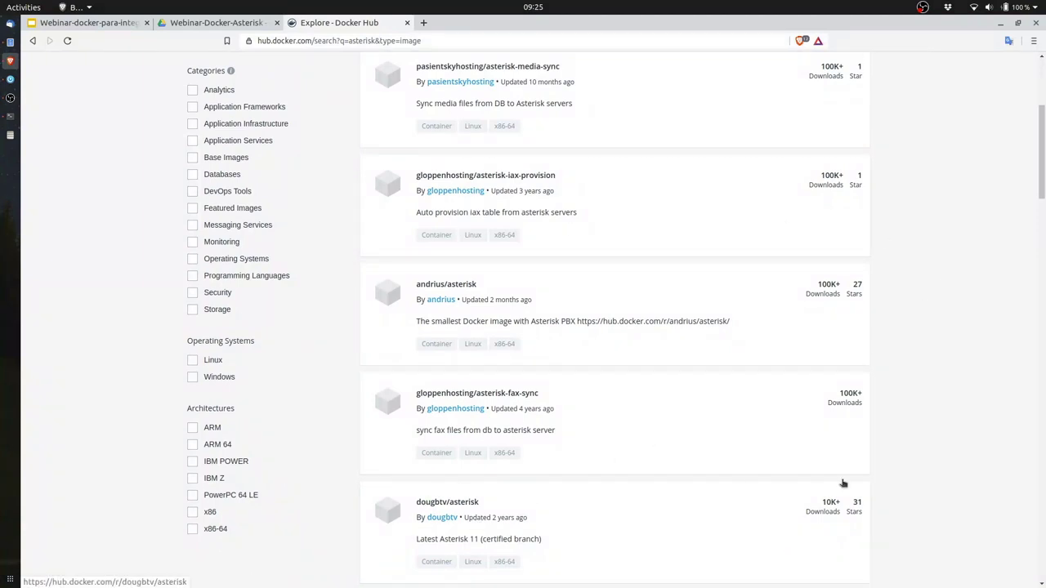
pyautogui.scroll(-3, 647, 539)
pyautogui.scroll(-1, 647, 539)
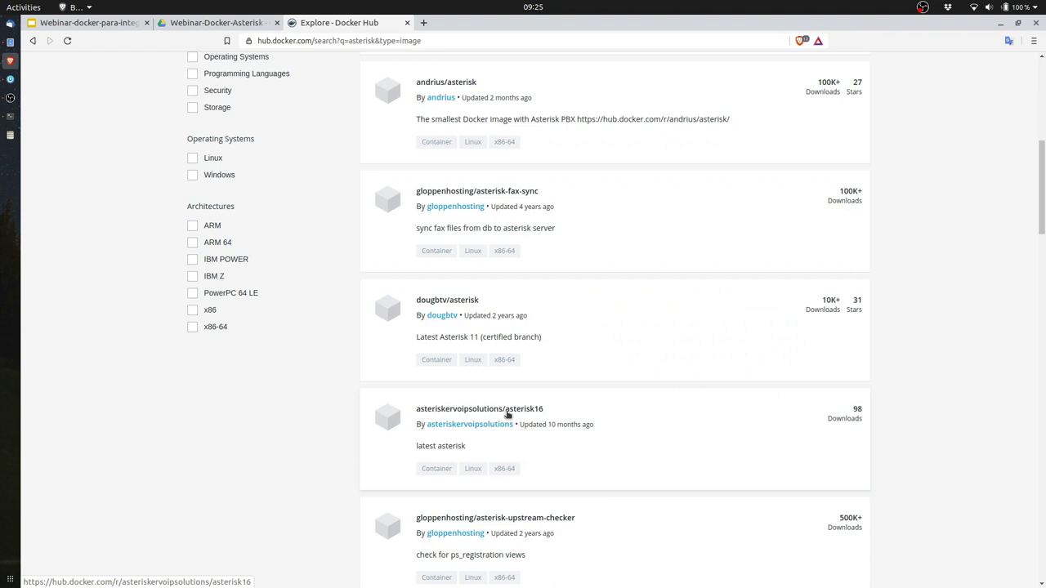
pyautogui.click(508, 411)
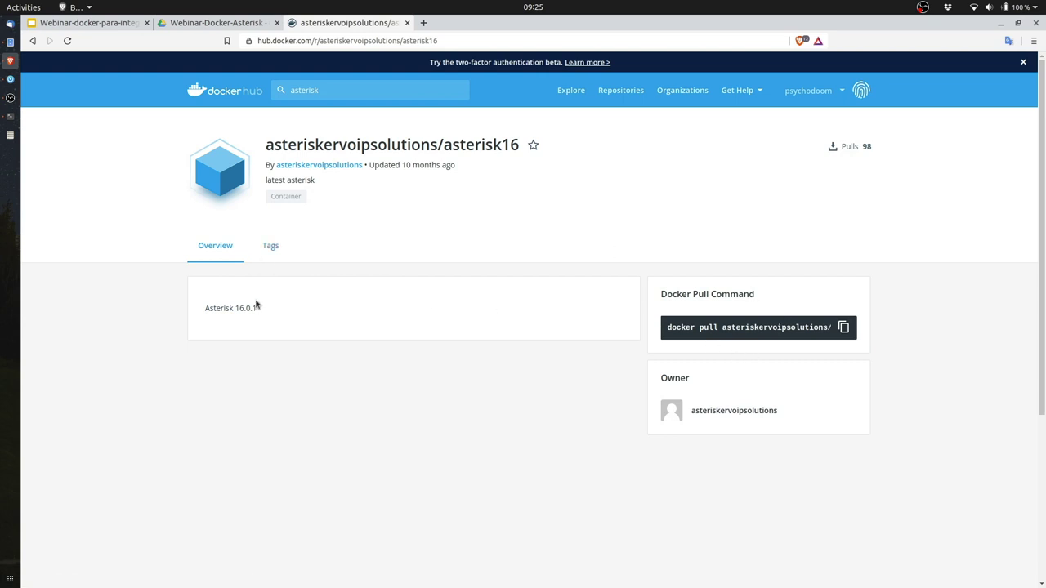
pyautogui.click(269, 245)
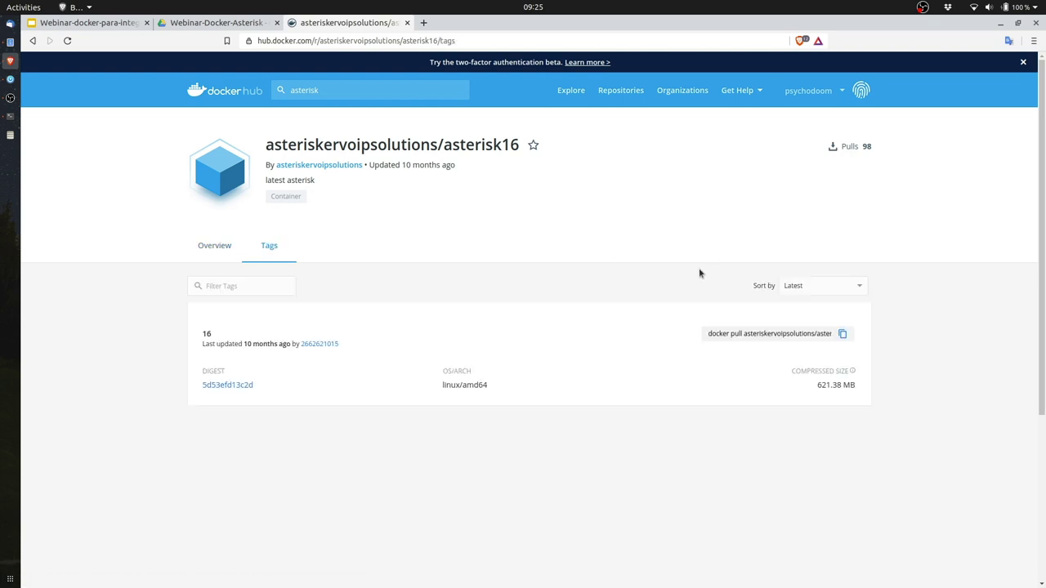
pyautogui.click(33, 41)
pyautogui.click(33, 40)
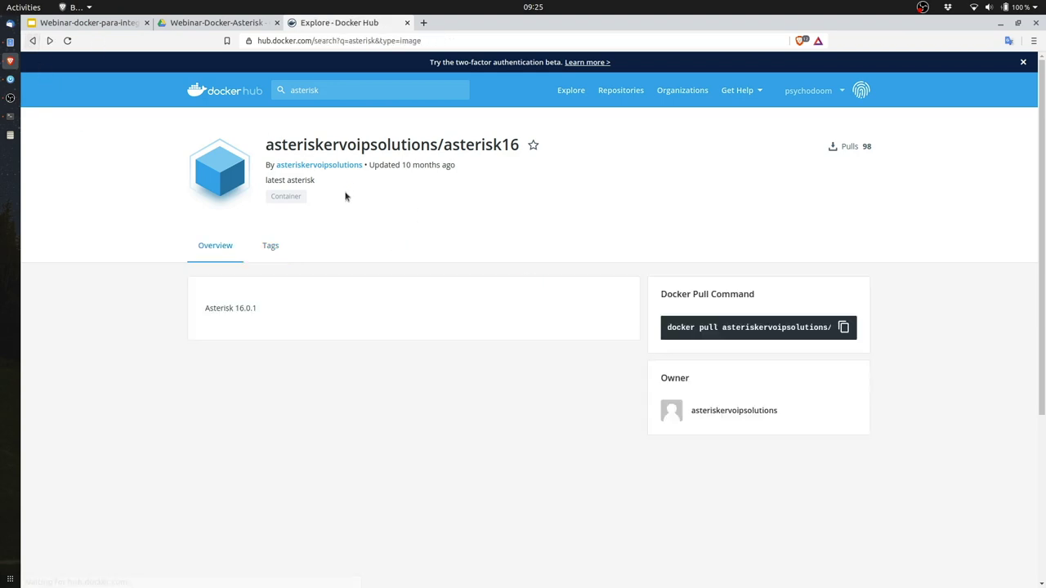
pyautogui.scroll(5, 522, 295)
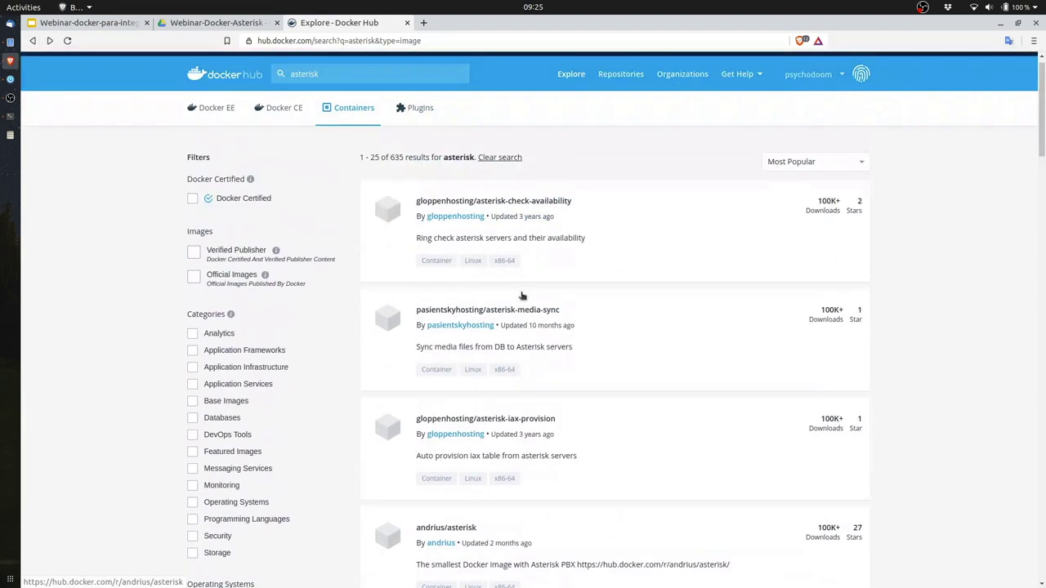
pyautogui.scroll(-2, 814, 186)
pyautogui.scroll(3, 814, 158)
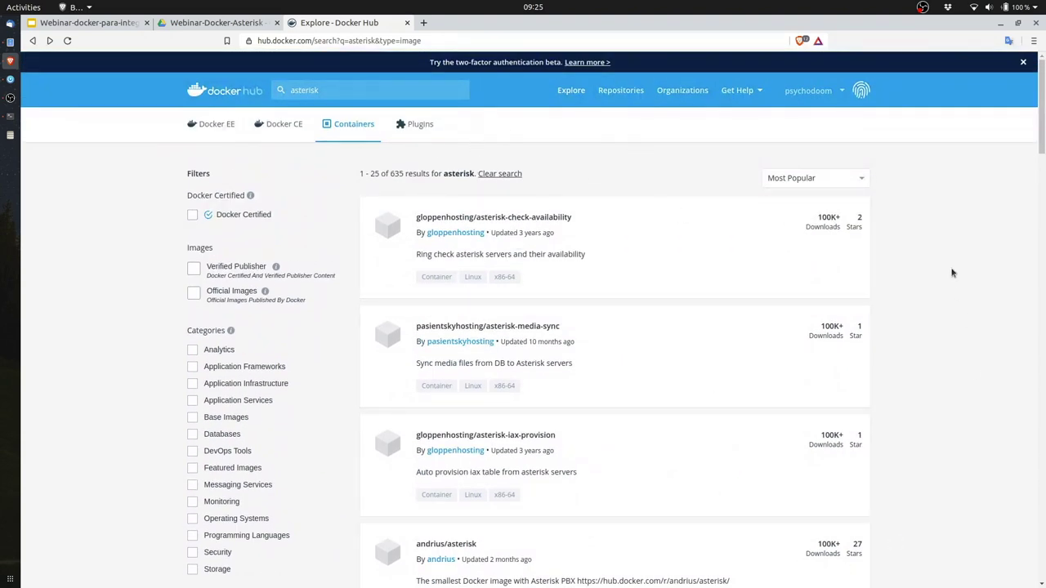
pyautogui.scroll(-1, 950, 275)
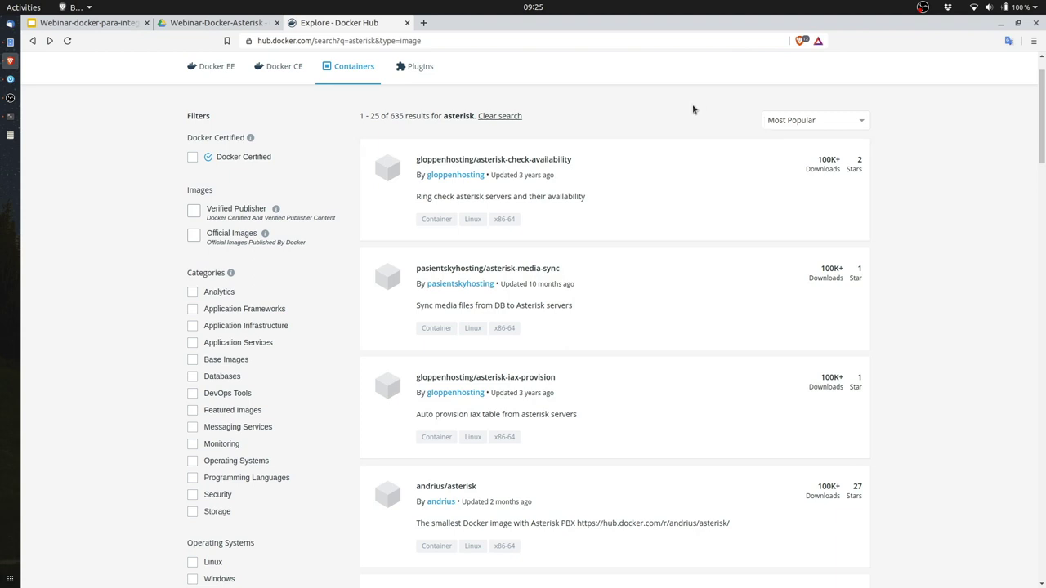
pyautogui.scroll(-5, 692, 110)
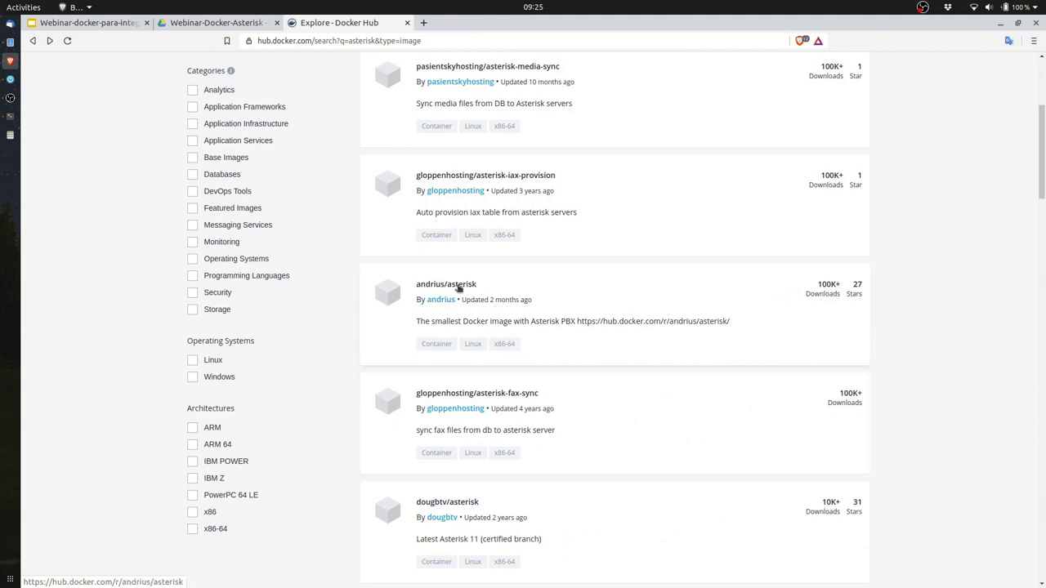
# Open the andrius/asterisk repository and show its Tags list.
pyautogui.click(459, 287)
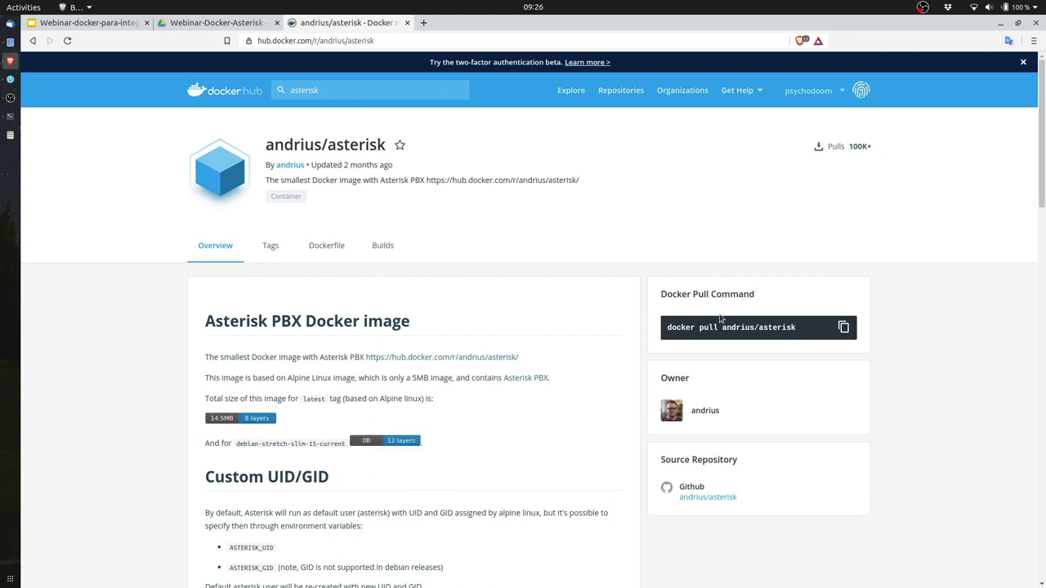
pyautogui.click(269, 245)
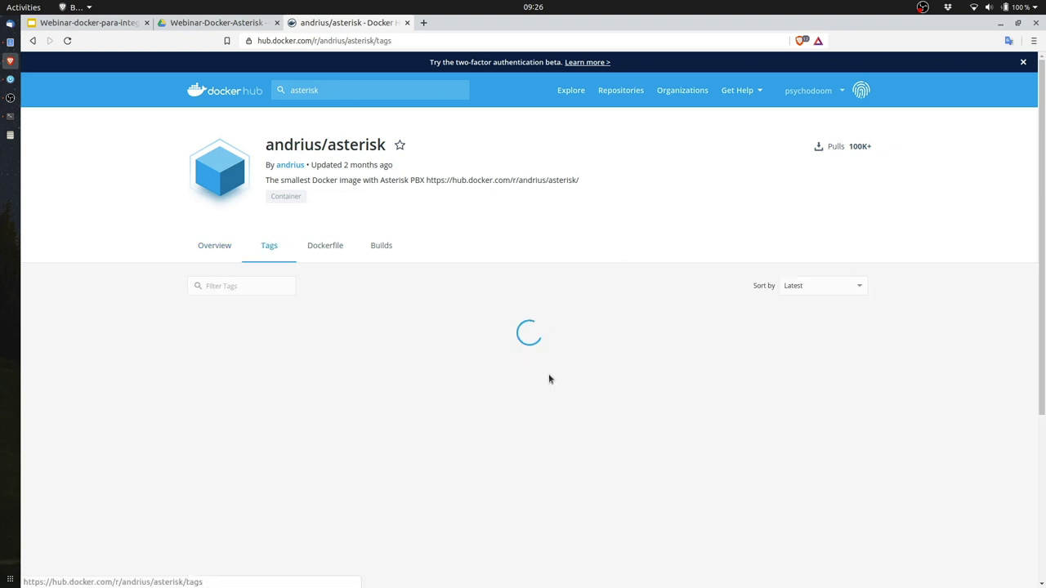
pyautogui.scroll(-2, 327, 450)
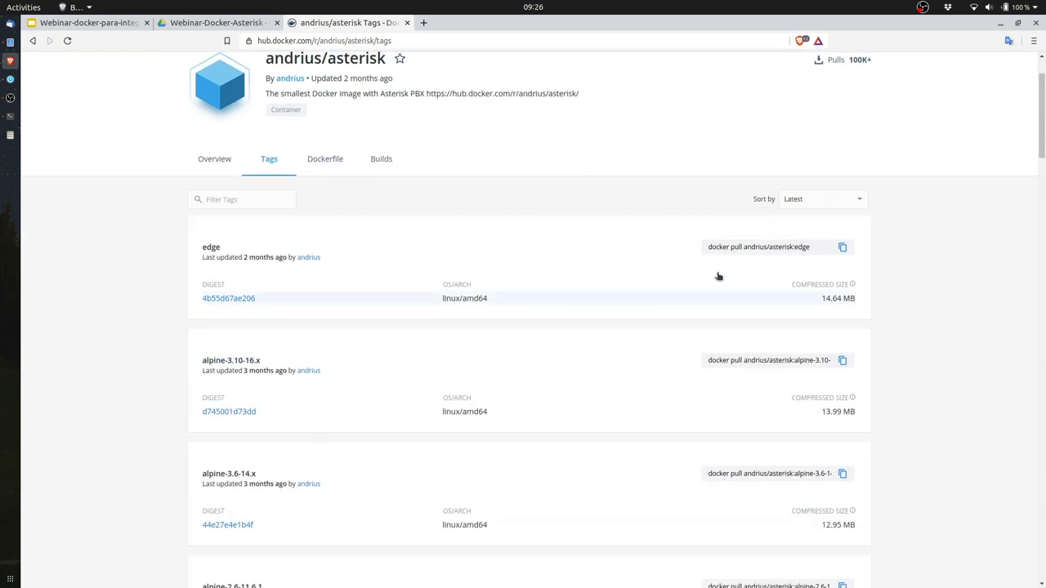
pyautogui.scroll(-1, 308, 276)
pyautogui.moveTo(760, 309); pyautogui.dragTo(820, 304)
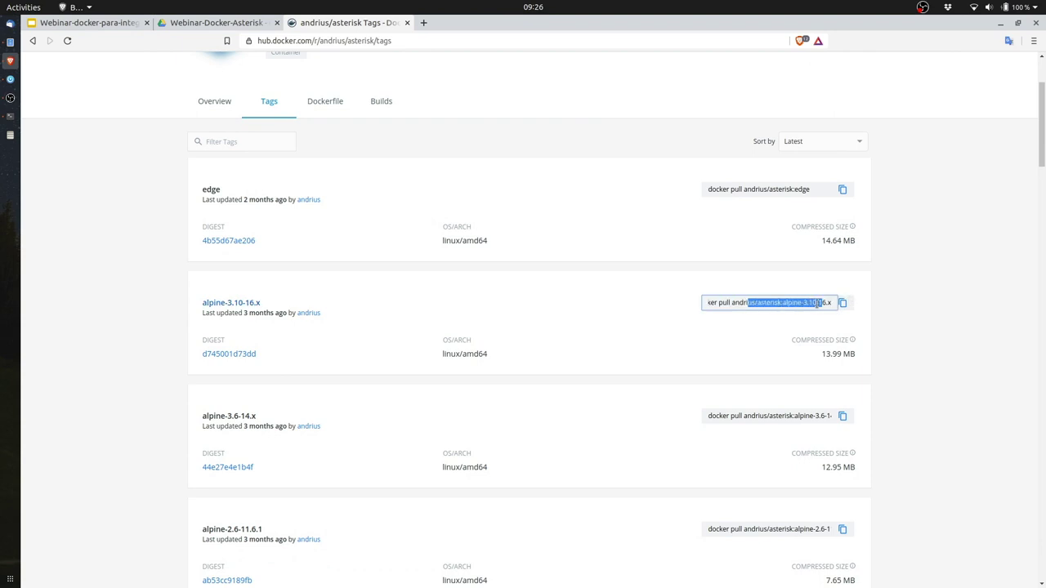
pyautogui.click(881, 307)
# Scroll the tags list and search the page for '16' to find debian-buster-slim-16-current.
pyautogui.scroll(-2, 518, 359)
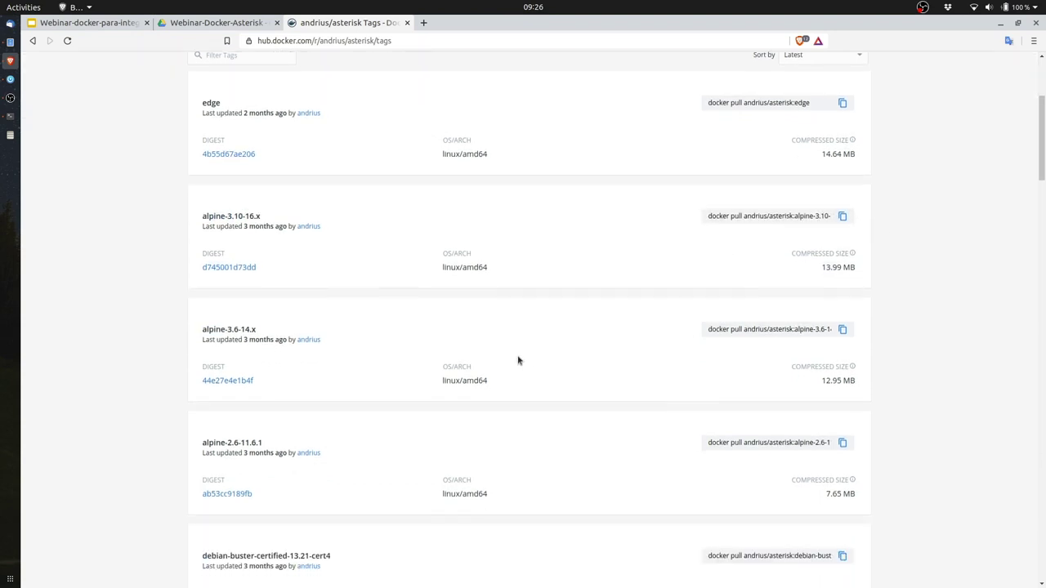
pyautogui.scroll(-1, 644, 407)
pyautogui.scroll(-5, 643, 407)
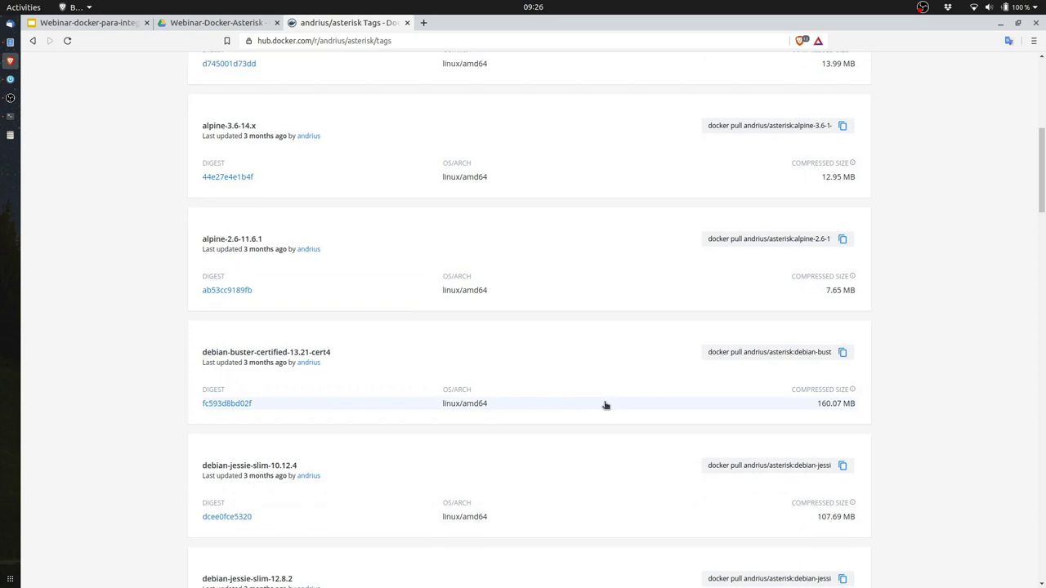
pyautogui.scroll(-2, 594, 406)
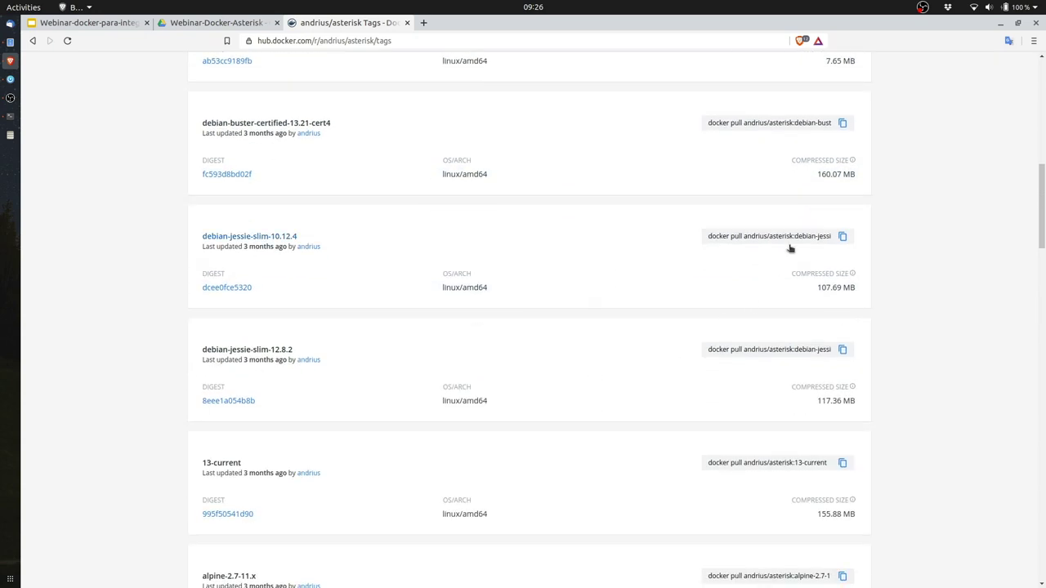
pyautogui.moveTo(795, 236); pyautogui.dragTo(883, 251)
pyautogui.scroll(-8, 957, 350)
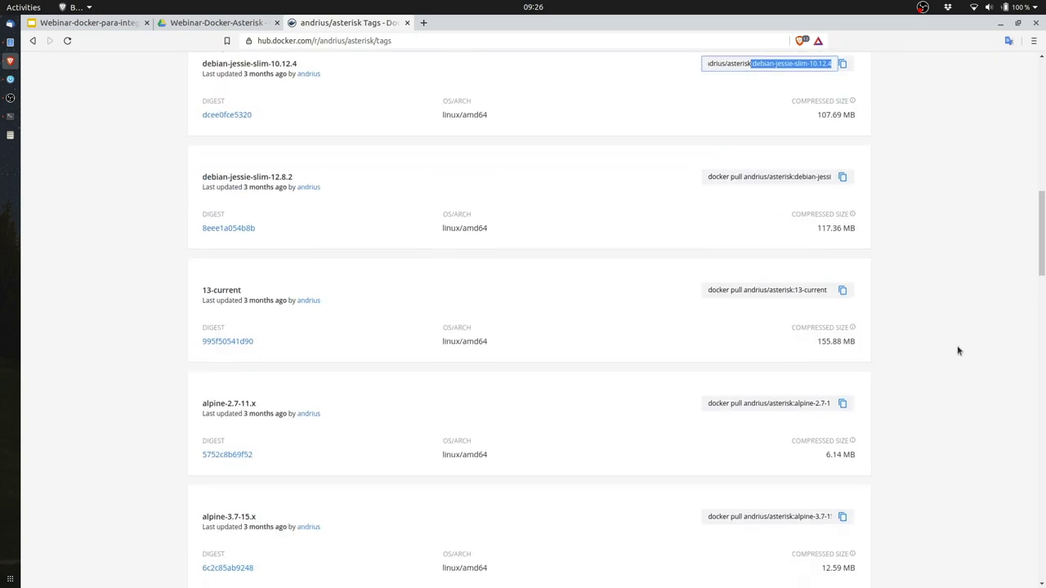
pyautogui.hotkey('ctrl', 'f')
pyautogui.write('16')
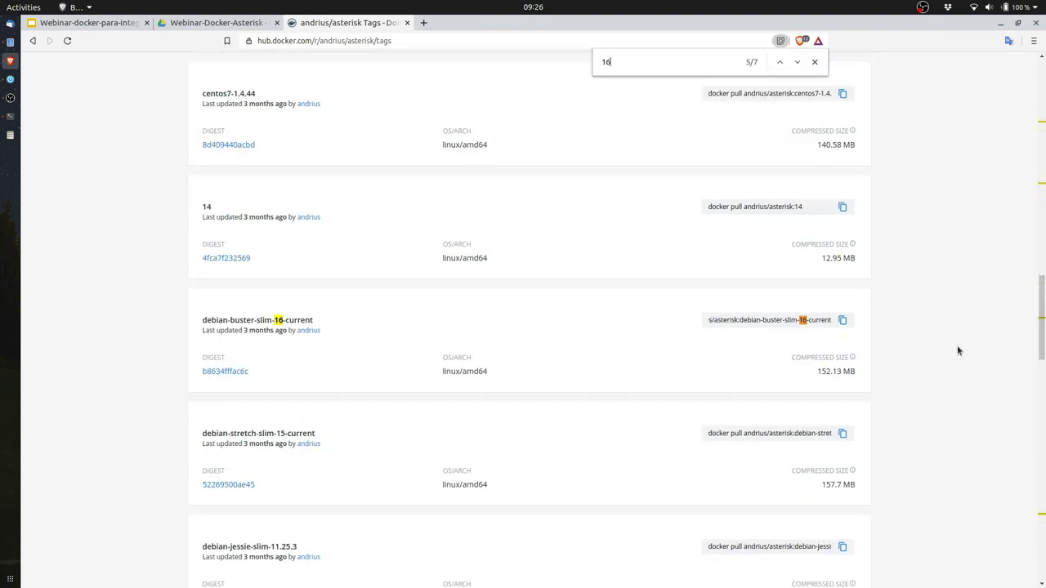
# View the debian-buster-slim-16-current tag's layers, then return to the tags list and close the find bar.
pyautogui.click(220, 321)
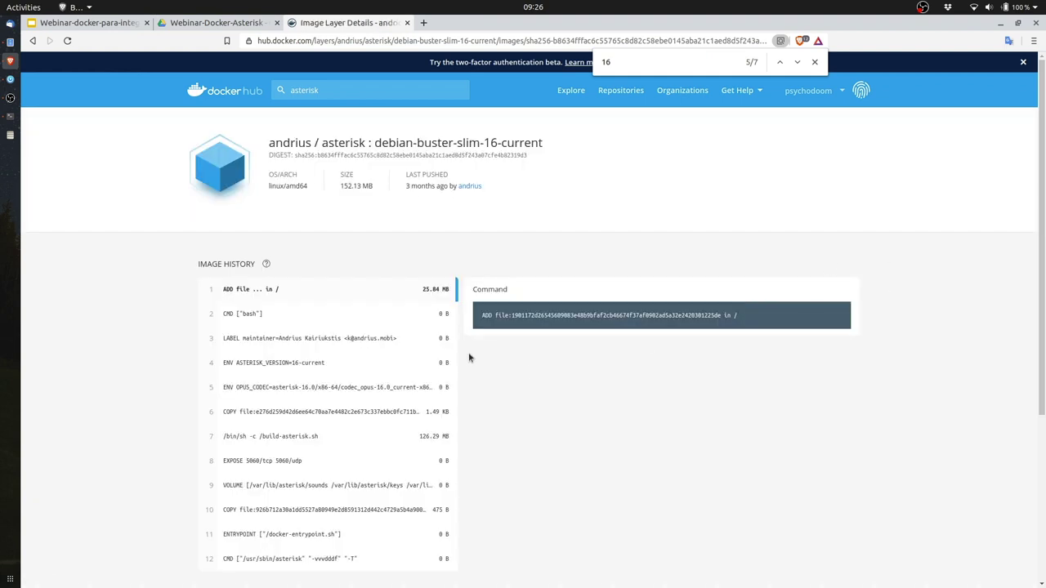
pyautogui.scroll(-3, 136, 378)
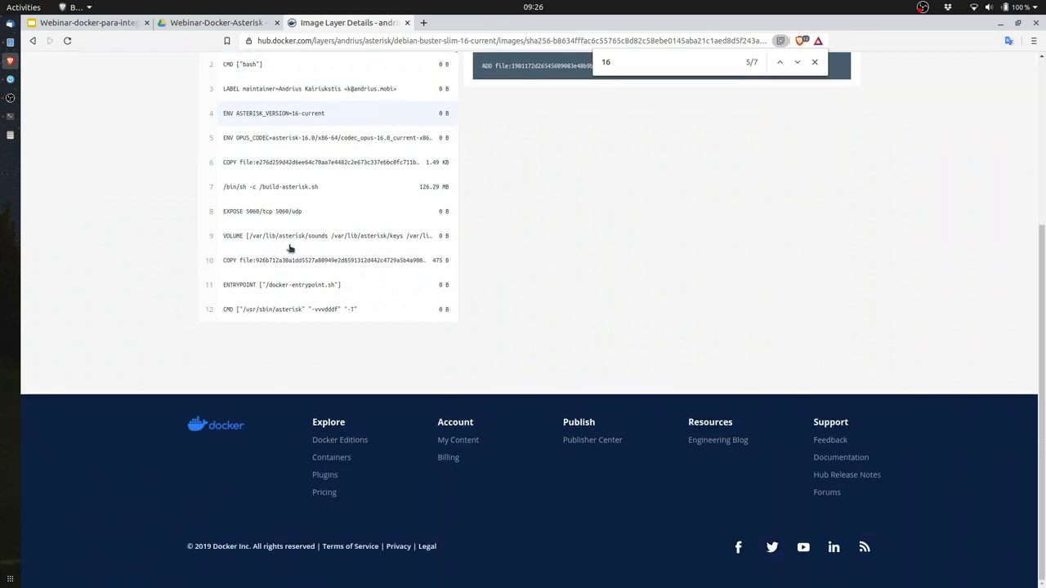
pyautogui.scroll(3, 290, 247)
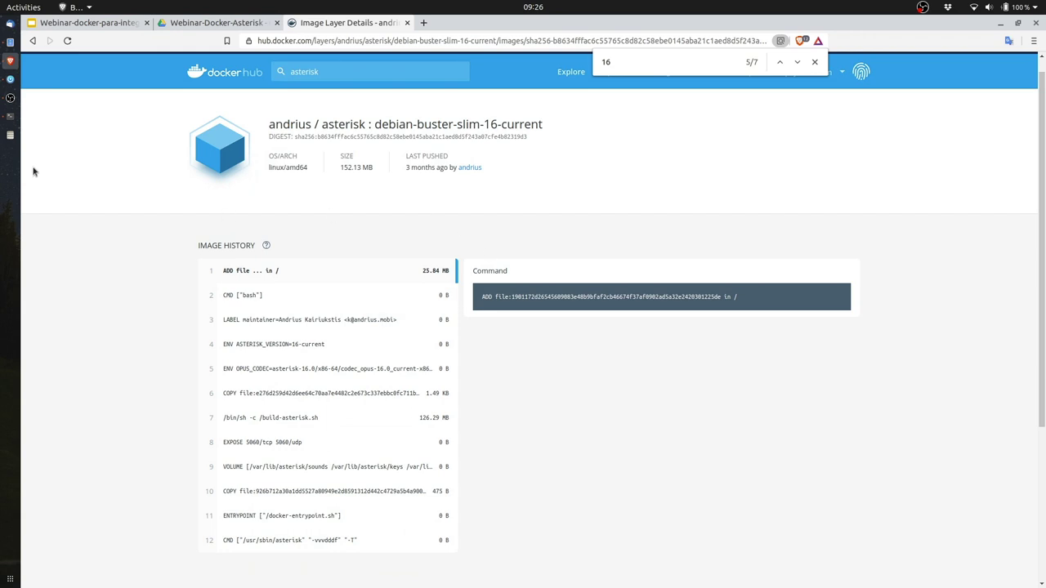
pyautogui.click(32, 40)
pyautogui.scroll(5, 801, 262)
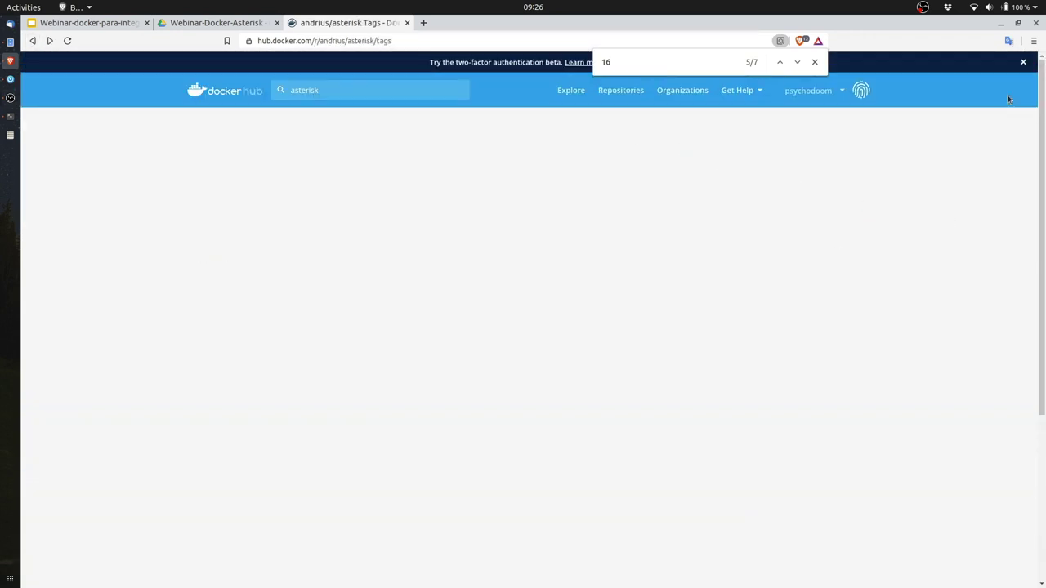
pyautogui.press('Escape')
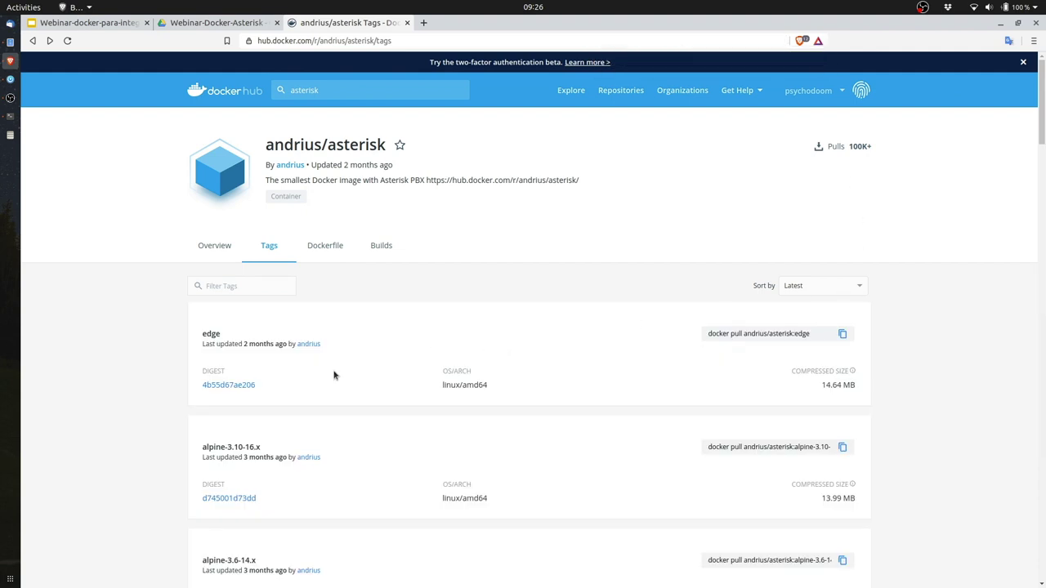
# Find the debian-buster-slim-16-current tag via page search for '16' and copy its pull command.
pyautogui.scroll(-2, 490, 367)
pyautogui.hotkey('ctrl', 'f')
pyautogui.write('16')
pyautogui.press('Return')
pyautogui.press('Return')
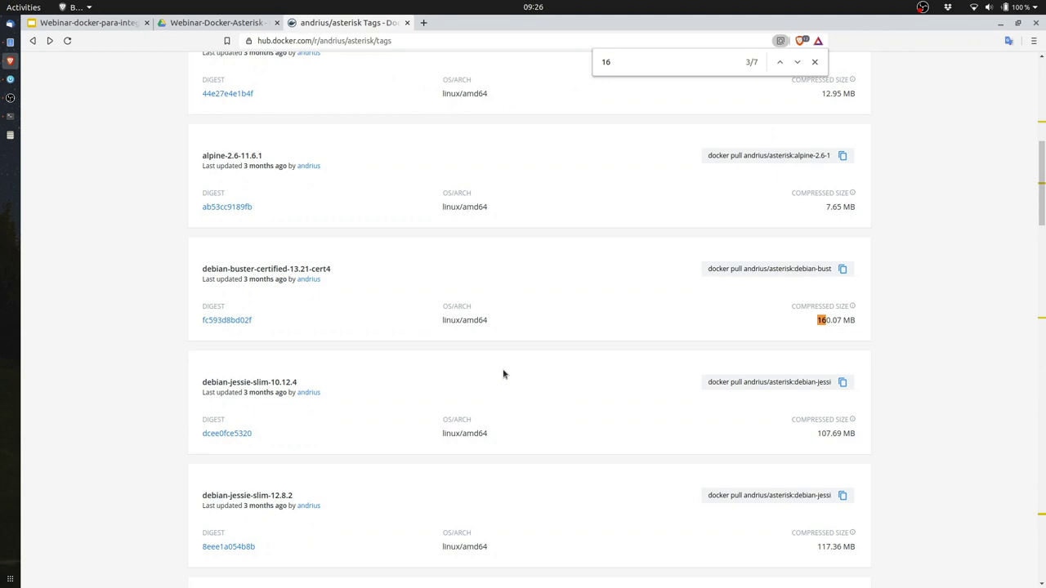
pyautogui.press('Return')
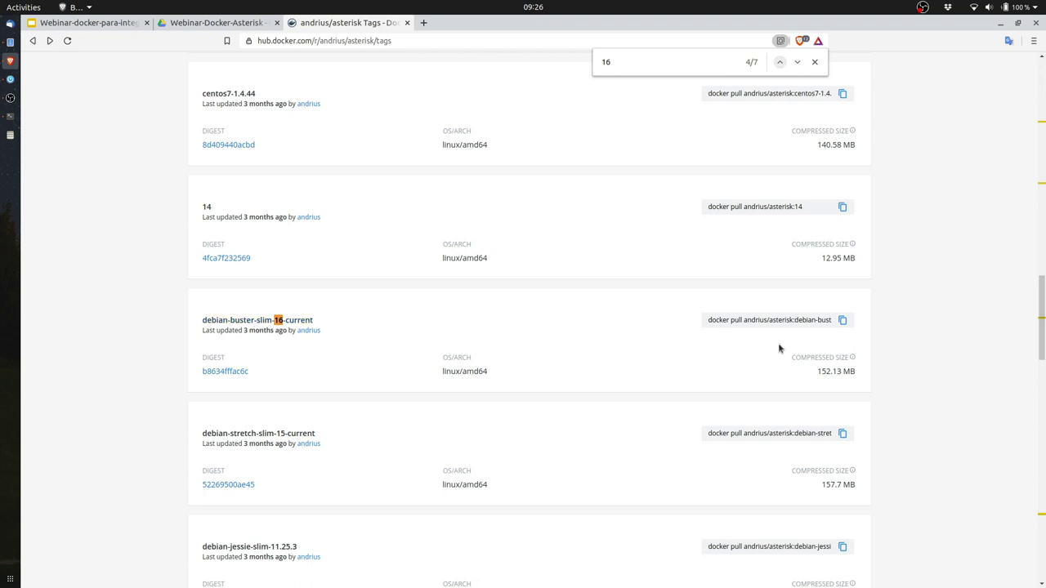
pyautogui.click(842, 321)
pyautogui.rightClick(806, 322)
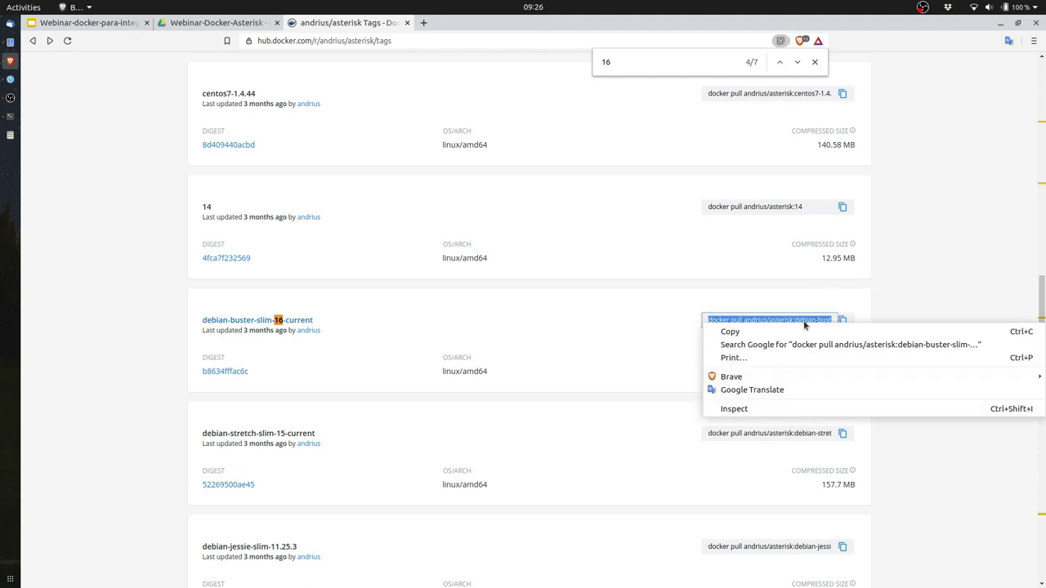
pyautogui.click(807, 329)
# Paste docker pull andrius/asterisk:debian-buster-slim-16-current at the terminal prompt.
pyautogui.hotkey('alt', 'Tab')
pyautogui.hotkey('alt', 'Tab')
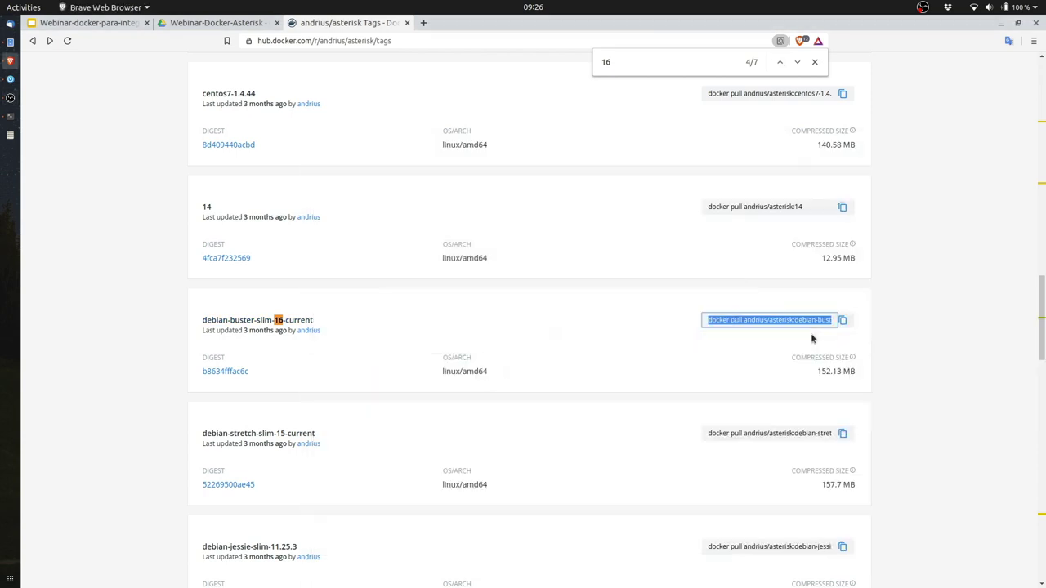
pyautogui.hotkey('alt', 'Tab')
pyautogui.hotkey('alt', 'Tab')
pyautogui.hotkey('alt', 'shift', 'Tab')
pyautogui.hotkey('alt', 'shift', 'Tab')
pyautogui.hotkey('alt', 'shift', 'Tab')
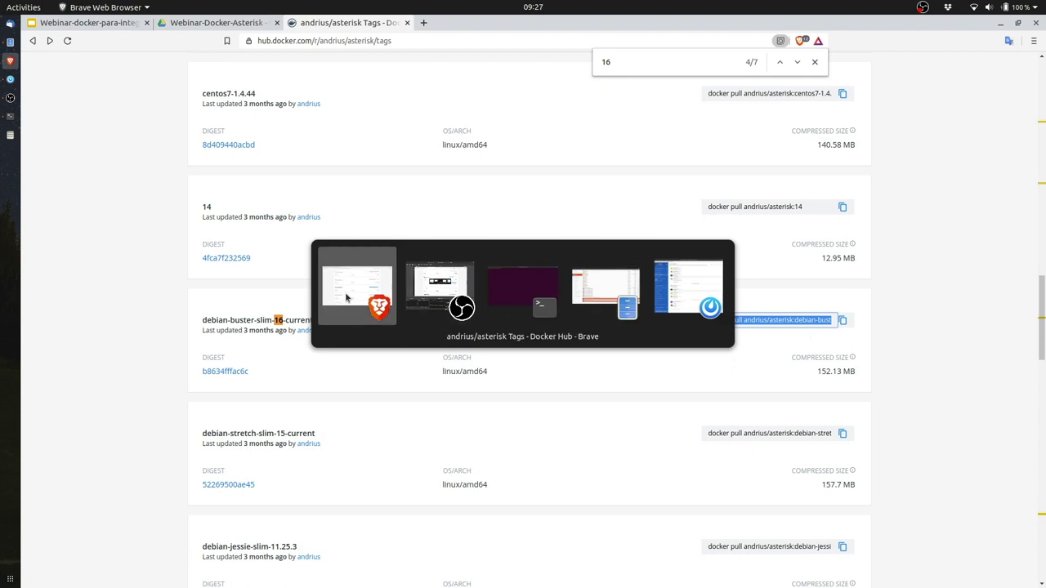
pyautogui.hotkey('alt', 'Tab')
pyautogui.hotkey('alt', 'Tab')
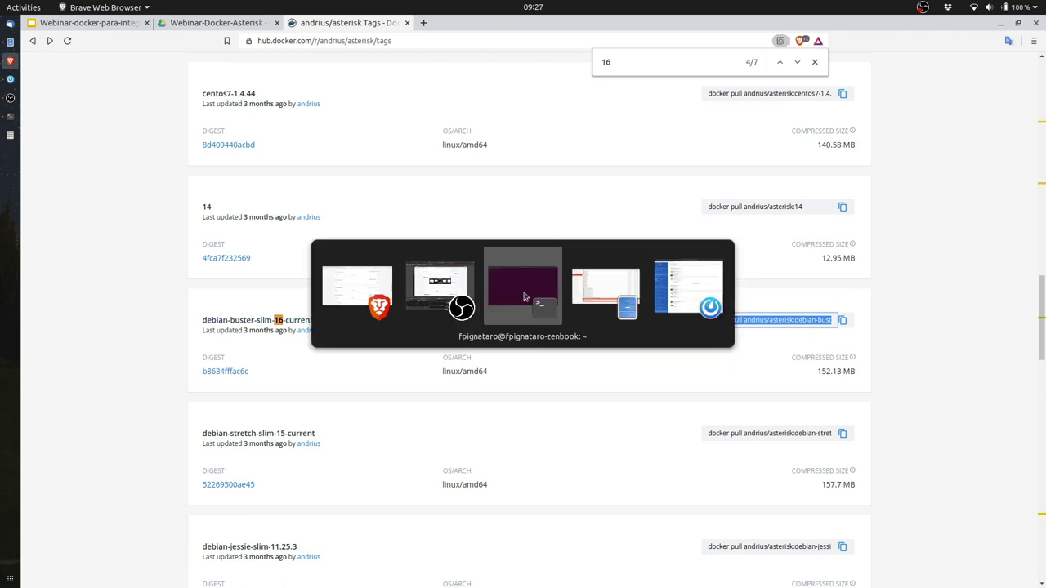
pyautogui.hotkey('ctrl', 'shift', 'v')
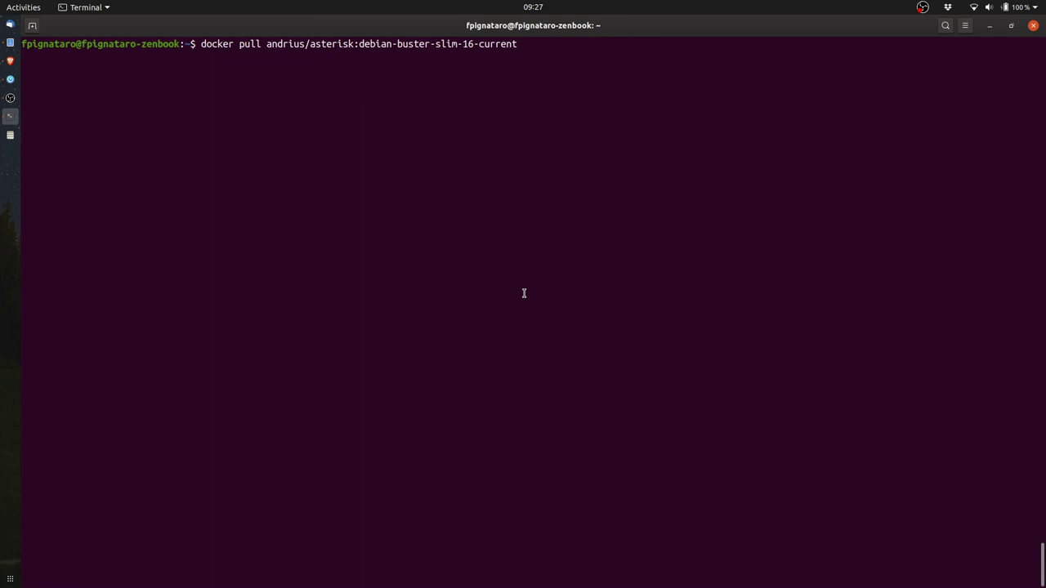
# Pull andrius/asterisk:debian-buster-slim-16-current and list the local images with docker images.
pyautogui.press('Return')
pyautogui.press('Return')
pyautogui.press('Return')
pyautogui.press('Return')
pyautogui.press('Return')
pyautogui.press('Return')
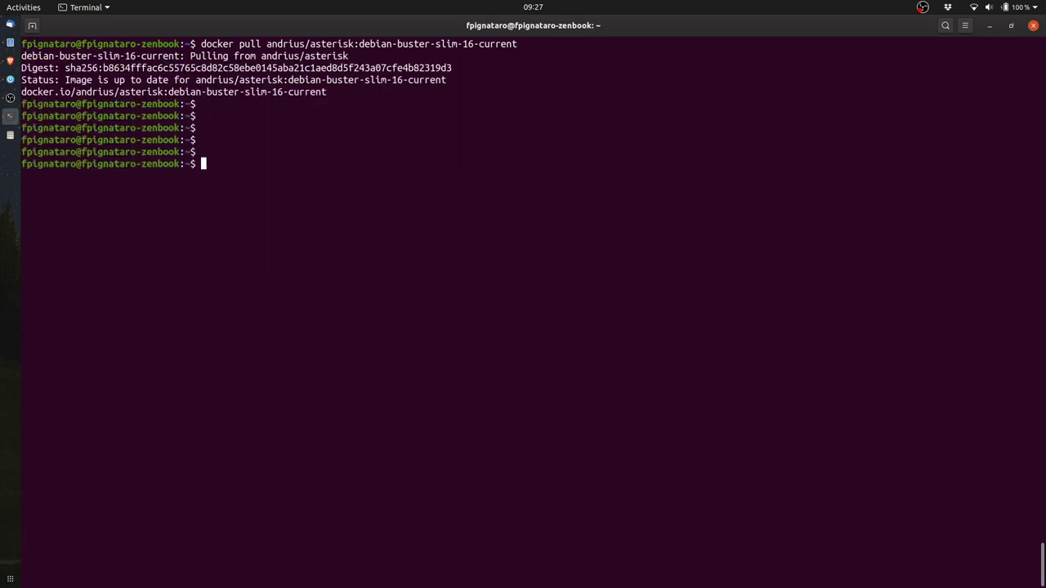
pyautogui.write('git ima')
pyautogui.write('g')
pyautogui.press('BackSpace')
pyautogui.press('BackSpace')
pyautogui.press('BackSpace')
pyautogui.press('BackSpace')
pyautogui.press('BackSpace')
pyautogui.press('BackSpace')
pyautogui.press('BackSpace')
pyautogui.press('BackSpace')
pyautogui.write('docker image')
pyautogui.hotkey('ctrl', 'l')
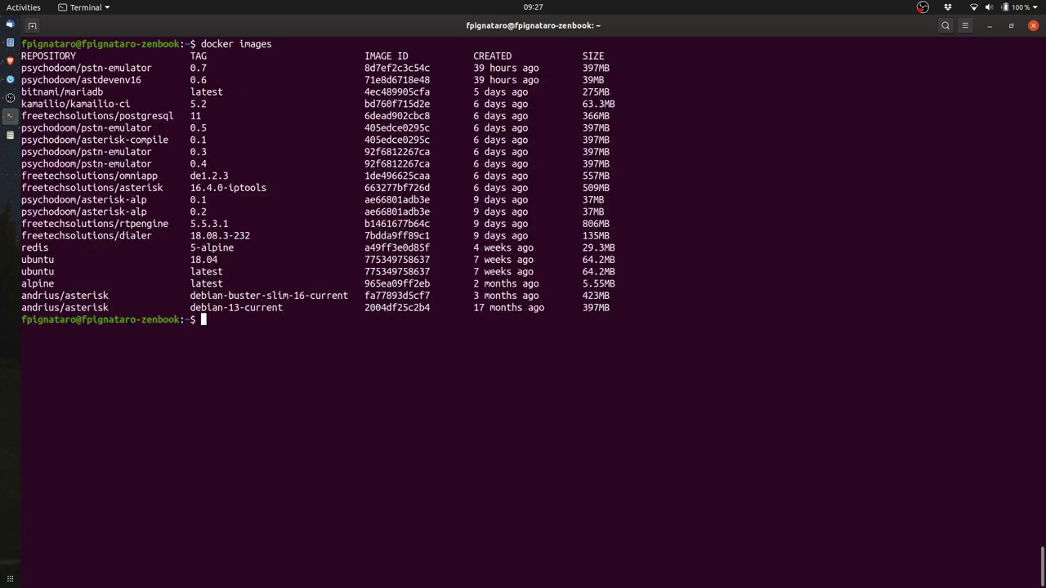
# Highlight the debian-buster-slim-16-current tag and its 423MB size in the image list.
pyautogui.moveTo(351, 295); pyautogui.dragTo(18, 298)
pyautogui.click(404, 300)
pyautogui.moveTo(190, 295); pyautogui.dragTo(286, 308)
pyautogui.click(618, 286)
pyautogui.moveTo(581, 294); pyautogui.dragTo(599, 295)
pyautogui.click(724, 300)
pyautogui.press('Return')
pyautogui.press('Return')
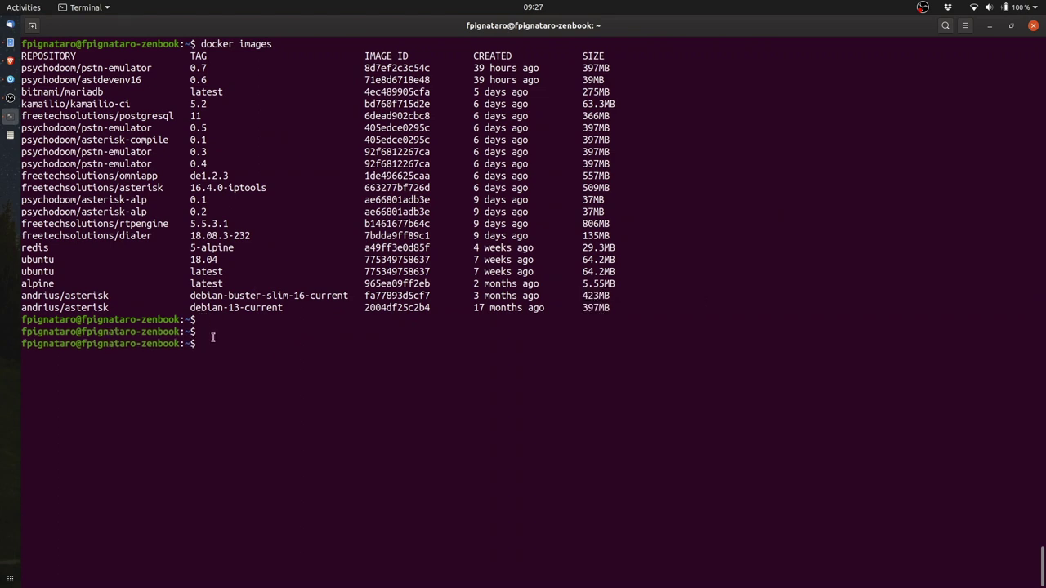
# Point out both andrius/asterisk rows and their tags, then clear the screen.
pyautogui.moveTo(20, 295); pyautogui.dragTo(609, 308)
pyautogui.moveTo(65, 296); pyautogui.dragTo(10, 295)
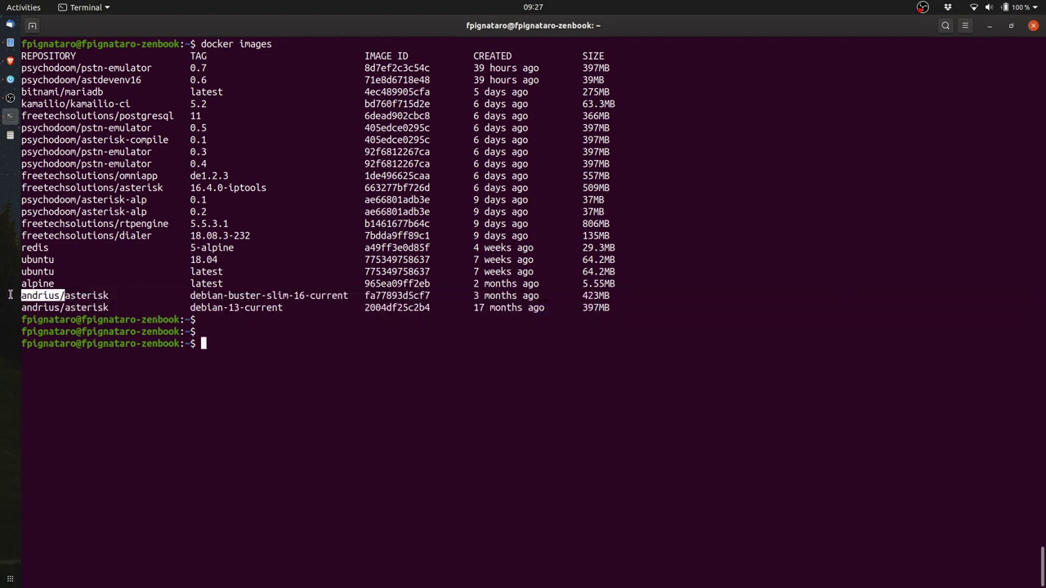
pyautogui.click(224, 294)
pyautogui.moveTo(192, 296)
pyautogui.mouseDown()
pyautogui.moveTo(327, 296)
pyautogui.moveTo(190, 308)
pyautogui.mouseUp()
pyautogui.hotkey('ctrl', 'l')
pyautogui.press('Return')
pyautogui.press('Return')
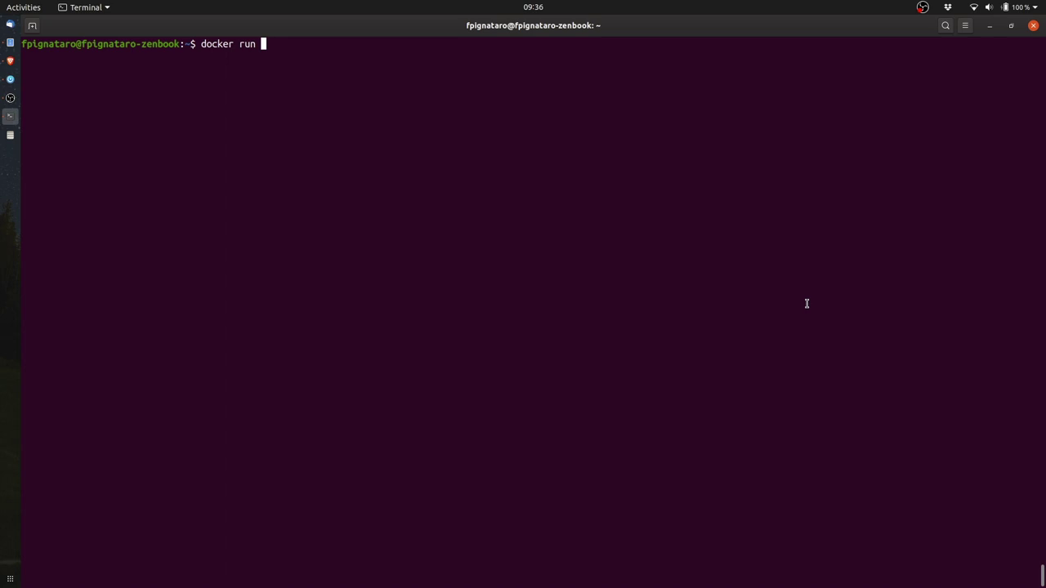
# Recall the earlier docker run command from history by searching 'run'.
pyautogui.hotkey('ctrl', 'c')
pyautogui.hotkey('ctrl', 'r')
pyautogui.write('run')
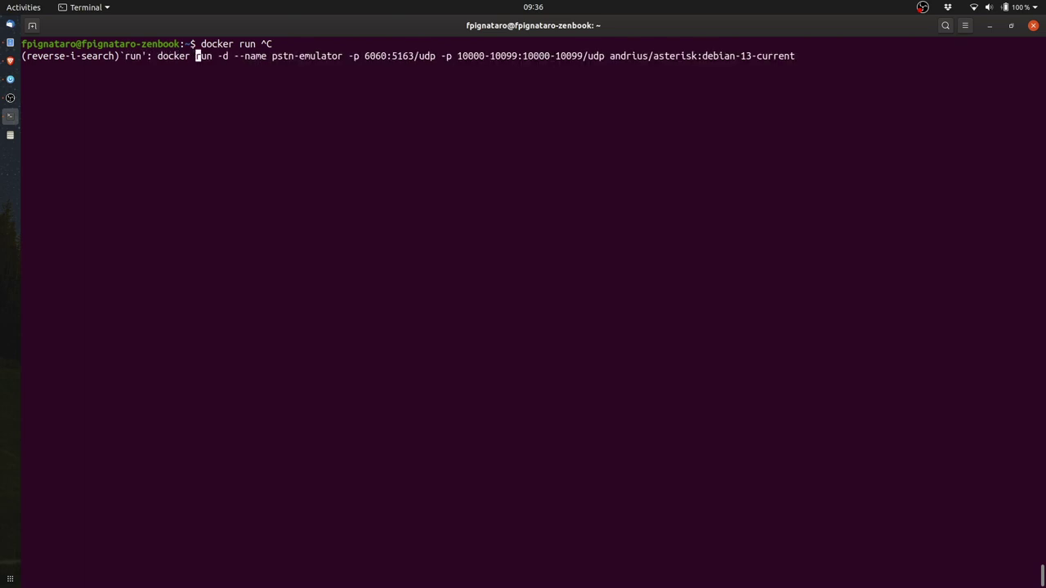
pyautogui.press('Escape')
pyautogui.press('Up')
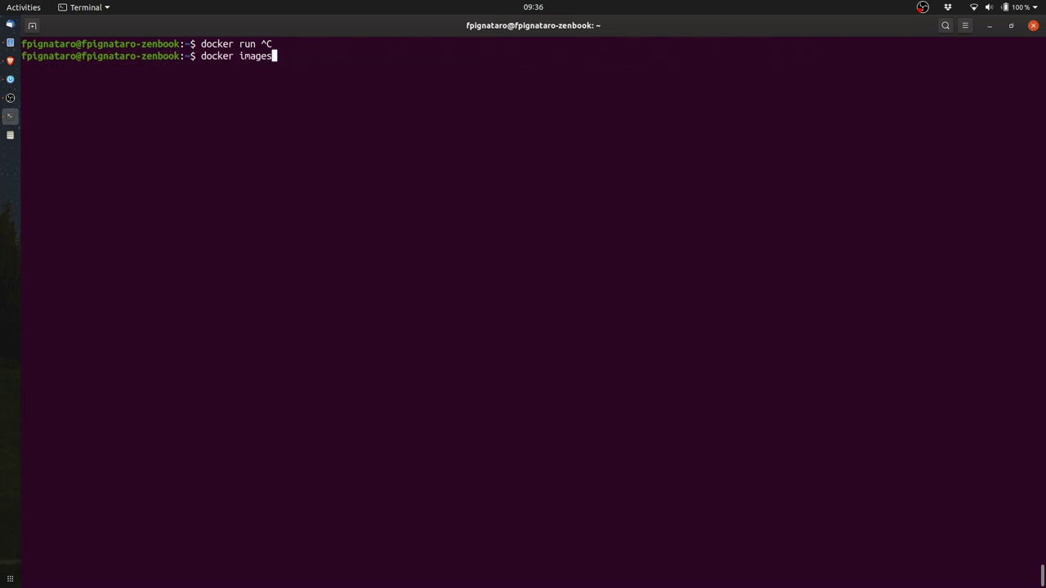
pyautogui.press('Down')
pyautogui.hotkey('ctrl', 'l')
# Walk through the command's options: -d, --name pstn-emulator and the 6060:5163/udp port mapping.
pyautogui.press('Left')
pyautogui.press('Left')
pyautogui.press('Left')
pyautogui.press('Left')
pyautogui.press('Left')
pyautogui.press('Left')
pyautogui.press('Left')
pyautogui.press('Left')
pyautogui.press('Left')
pyautogui.press('Left')
pyautogui.press('Left')
pyautogui.press('Left')
pyautogui.press('Left')
pyautogui.press('Left')
pyautogui.press('Left')
pyautogui.press('Left')
pyautogui.press('Left')
pyautogui.press('Left')
pyautogui.press('Left')
pyautogui.press('Left')
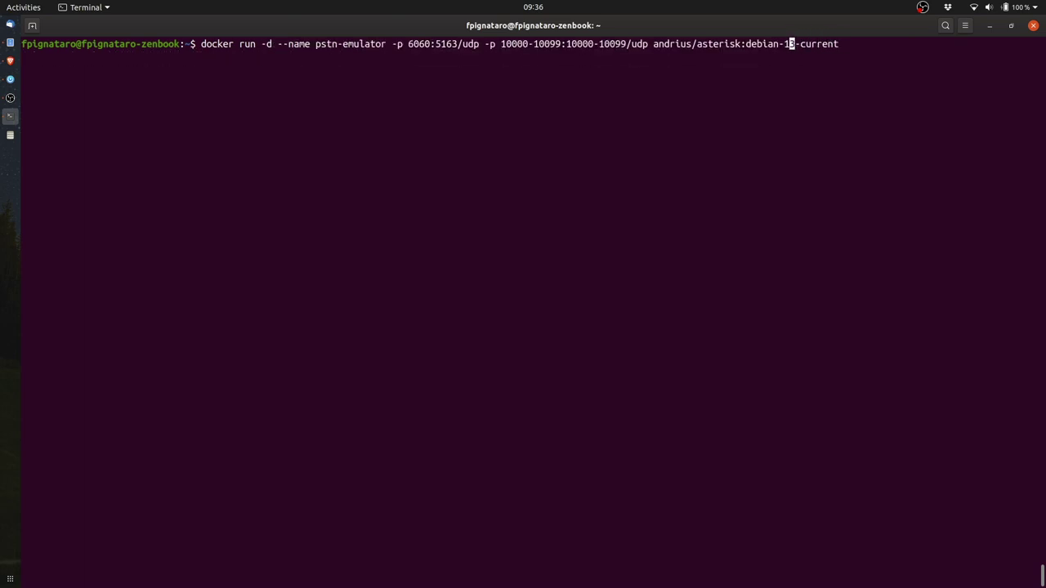
pyautogui.hotkey('ctrl', 'Left')
pyautogui.hotkey('ctrl', 'Left')
pyautogui.hotkey('ctrl', 'Left')
pyautogui.hotkey('ctrl', 'Left')
pyautogui.hotkey('ctrl', 'Left')
pyautogui.hotkey('ctrl', 'Left')
pyautogui.hotkey('ctrl', 'Left')
pyautogui.hotkey('ctrl', 'Left')
pyautogui.hotkey('ctrl', 'Left')
pyautogui.hotkey('ctrl', 'Left')
pyautogui.hotkey('ctrl', 'Left')
pyautogui.hotkey('ctrl', 'Left')
pyautogui.hotkey('ctrl', 'Left')
pyautogui.hotkey('ctrl', 'Left')
pyautogui.hotkey('ctrl', 'Left')
pyautogui.hotkey('ctrl', 'Left')
pyautogui.press('Right')
pyautogui.press('Right')
pyautogui.press('Right')
pyautogui.press('Right')
pyautogui.press('Right')
pyautogui.press('Right')
pyautogui.press('Right')
pyautogui.press('Left')
pyautogui.press('Left')
pyautogui.press('Left')
pyautogui.press('Left')
pyautogui.press('Left')
pyautogui.press('Left')
pyautogui.press('Left')
pyautogui.hotkey('ctrl', 'Right')
pyautogui.hotkey('ctrl', 'Right')
pyautogui.hotkey('ctrl', 'Right')
pyautogui.hotkey('ctrl', 'Right')
pyautogui.hotkey('ctrl', 'Right')
pyautogui.hotkey('ctrl', 'Right')
pyautogui.hotkey('ctrl', 'Right')
pyautogui.press('Right')
pyautogui.press('Right')
pyautogui.press('Right')
pyautogui.press('Right')
pyautogui.press('Right')
pyautogui.press('Right')
pyautogui.press('Right')
pyautogui.press('Right')
pyautogui.press('Right')
pyautogui.press('Right')
pyautogui.press('Left')
pyautogui.press('Left')
pyautogui.press('Left')
pyautogui.press('Left')
pyautogui.press('Left')
pyautogui.press('Left')
pyautogui.press('Left')
pyautogui.press('Left')
pyautogui.press('Left')
pyautogui.press('Left')
pyautogui.press('Left')
pyautogui.press('Left')
pyautogui.press('Left')
pyautogui.press('Left')
pyautogui.press('Left')
pyautogui.press('Left')
pyautogui.press('Left')
pyautogui.press('Left')
pyautogui.press('Left')
pyautogui.press('Left')
pyautogui.press('Left')
pyautogui.press('Left')
pyautogui.press('Left')
pyautogui.press('Left')
pyautogui.press('Left')
pyautogui.press('Left')
pyautogui.press('Left')
pyautogui.press('Left')
pyautogui.press('Left')
pyautogui.press('Left')
pyautogui.press('Left')
pyautogui.press('Left')
pyautogui.press('Left')
pyautogui.press('Left')
pyautogui.press('Left')
pyautogui.press('Right')
pyautogui.press('Right')
pyautogui.press('Right')
pyautogui.press('Right')
pyautogui.press('Right')
pyautogui.press('Right')
pyautogui.press('Right')
pyautogui.press('Right')
pyautogui.press('Right')
pyautogui.press('Right')
pyautogui.press('Right')
pyautogui.press('Right')
pyautogui.press('Right')
pyautogui.press('Right')
pyautogui.press('Right')
pyautogui.press('Right')
pyautogui.press('Right')
pyautogui.press('Right')
pyautogui.press('Right')
pyautogui.press('Right')
pyautogui.press('Right')
pyautogui.press('Right')
pyautogui.press('Right')
pyautogui.press('Right')
pyautogui.press('Right')
pyautogui.press('Right')
pyautogui.press('Right')
pyautogui.press('Right')
pyautogui.press('Right')
pyautogui.press('Right')
pyautogui.press('Right')
pyautogui.press('Right')
pyautogui.press('Right')
pyautogui.press('Left')
pyautogui.press('Right')
pyautogui.press('Right')
pyautogui.press('Left')
pyautogui.press('Left')
pyautogui.press('Left')
pyautogui.press('Left')
pyautogui.press('Left')
pyautogui.press('Left')
pyautogui.press('Left')
pyautogui.press('Right')
pyautogui.press('Right')
pyautogui.press('Right')
pyautogui.press('Right')
pyautogui.press('Right')
pyautogui.press('Right')
pyautogui.press('Right')
pyautogui.press('Right')
pyautogui.press('Left')
pyautogui.press('Left')
pyautogui.press('Left')
pyautogui.press('Right')
pyautogui.press('Right')
pyautogui.press('Right')
pyautogui.press('Right')
pyautogui.press('Right')
pyautogui.press('Right')
pyautogui.press('Right')
pyautogui.press('Right')
pyautogui.press('Right')
pyautogui.press('Right')
pyautogui.press('Right')
pyautogui.press('Right')
pyautogui.press('Right')
pyautogui.press('Right')
pyautogui.press('Right')
pyautogui.press('Right')
pyautogui.press('Left')
pyautogui.press('Right')
pyautogui.press('Right')
pyautogui.press('Right')
pyautogui.press('Right')
pyautogui.press('Right')
pyautogui.press('Right')
pyautogui.press('Right')
pyautogui.press('Right')
pyautogui.press('Right')
pyautogui.press('Right')
pyautogui.press('Left')
pyautogui.press('Right')
pyautogui.press('Right')
pyautogui.press('Right')
pyautogui.press('Right')
pyautogui.press('Right')
pyautogui.press('Right')
pyautogui.press('Right')
pyautogui.press('Right')
pyautogui.press('Right')
pyautogui.press('Right')
pyautogui.press('Right')
pyautogui.press('Left')
pyautogui.press('Left')
pyautogui.press('Left')
pyautogui.press('Right')
pyautogui.press('Right')
pyautogui.press('Right')
pyautogui.press('Right')
pyautogui.press('Right')
pyautogui.press('Right')
pyautogui.press('Right')
# Run the docker run command using image andrius/asterisk:debian-13-current.
pyautogui.moveTo(654, 45); pyautogui.dragTo(844, 48)
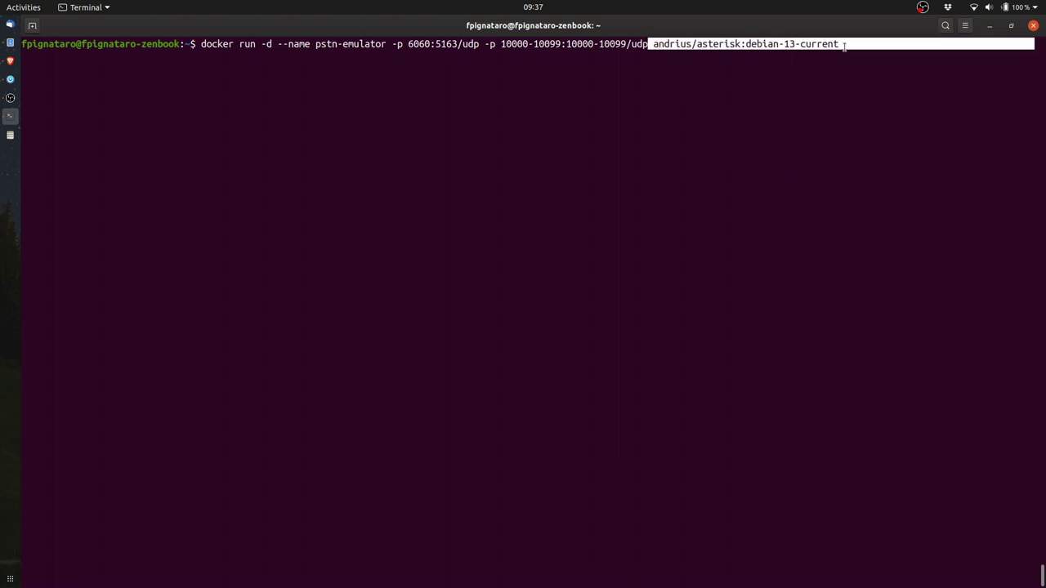
pyautogui.click(874, 91)
pyautogui.moveTo(653, 45); pyautogui.dragTo(841, 45)
pyautogui.press('Return')
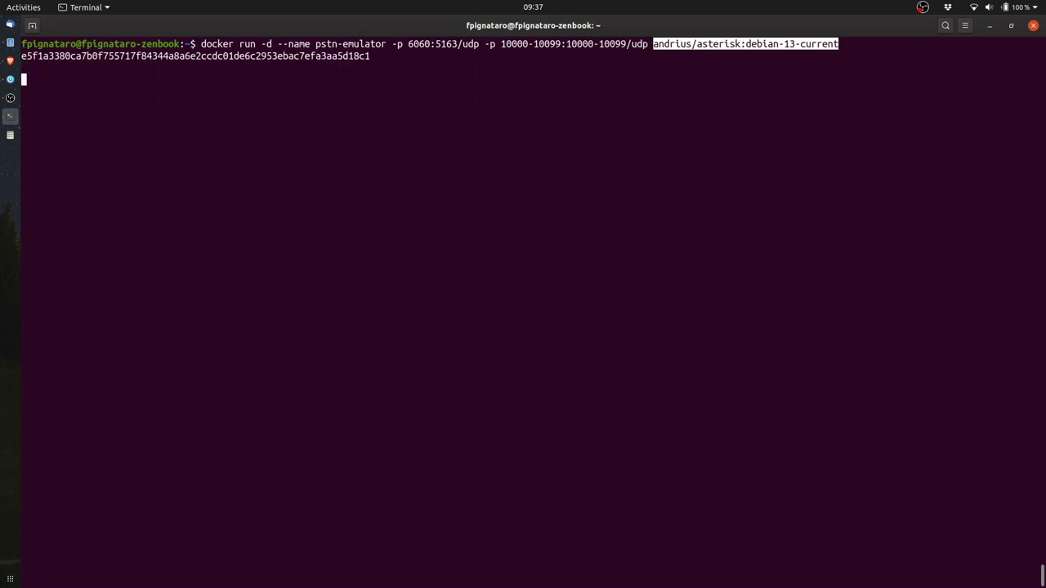
# List running containers with docker ps to confirm pstn-emulator is up, then clear the screen.
pyautogui.press('Return')
pyautogui.press('Return')
pyautogui.press('Return')
pyautogui.write('docker ps')
pyautogui.press('Return')
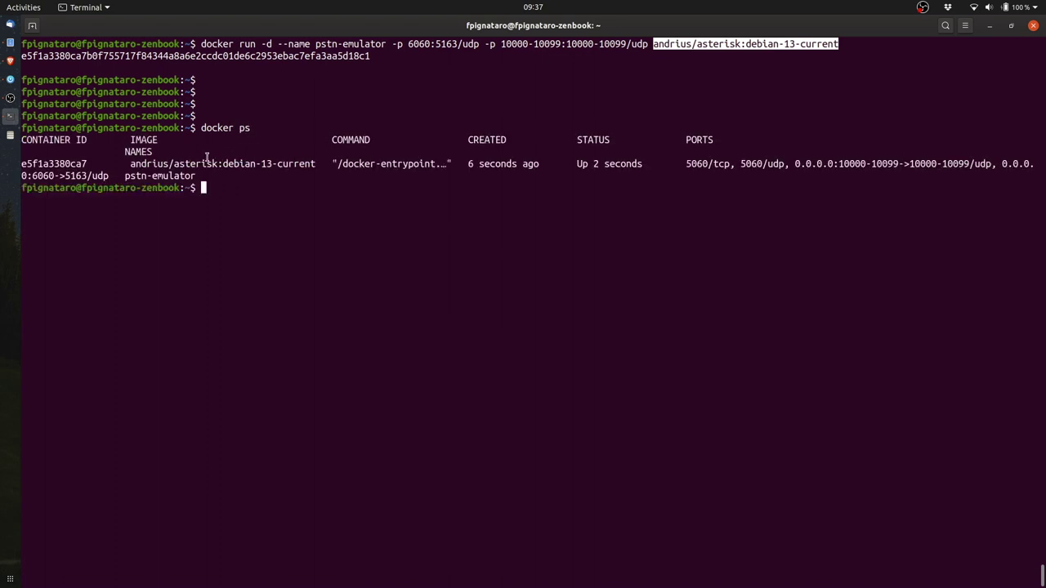
pyautogui.moveTo(124, 176); pyautogui.dragTo(197, 177)
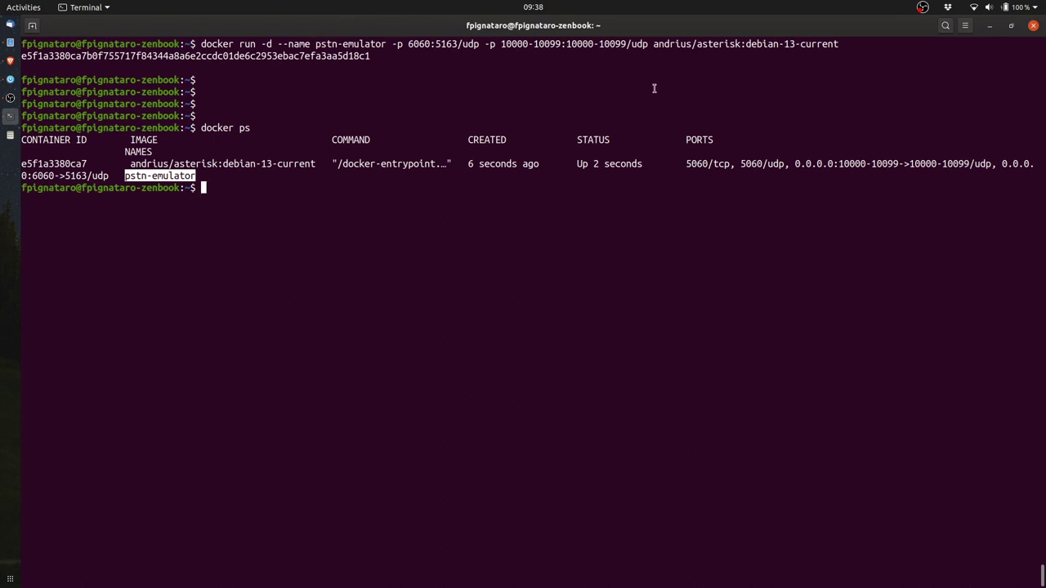
pyautogui.hotkey('ctrl', 'l')
pyautogui.press('Return')
pyautogui.press('Return')
pyautogui.press('Return')
pyautogui.press('Return')
pyautogui.press('Return')
# Open a bash shell inside pstn-emulator with docker exec -it and go home.
pyautogui.write('dock')
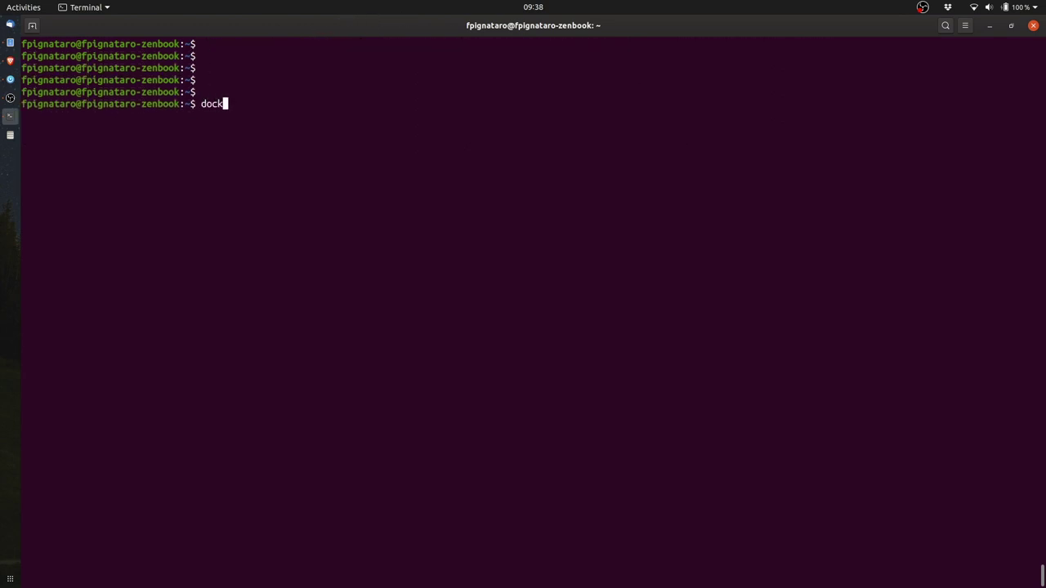
pyautogui.write('er exec -it ps')
pyautogui.press('Tab')
pyautogui.write('bash')
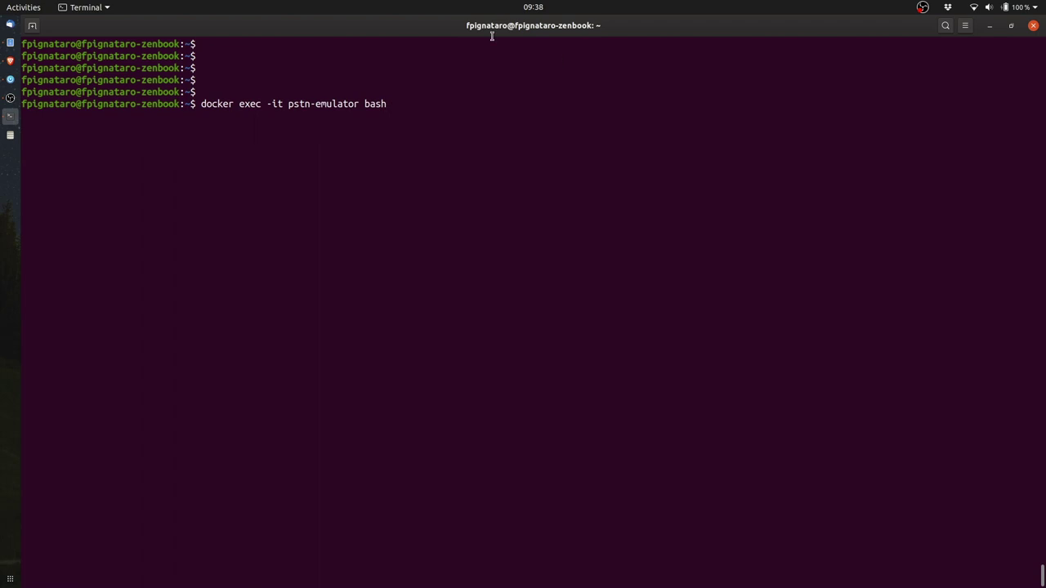
pyautogui.moveTo(285, 104); pyautogui.dragTo(359, 104)
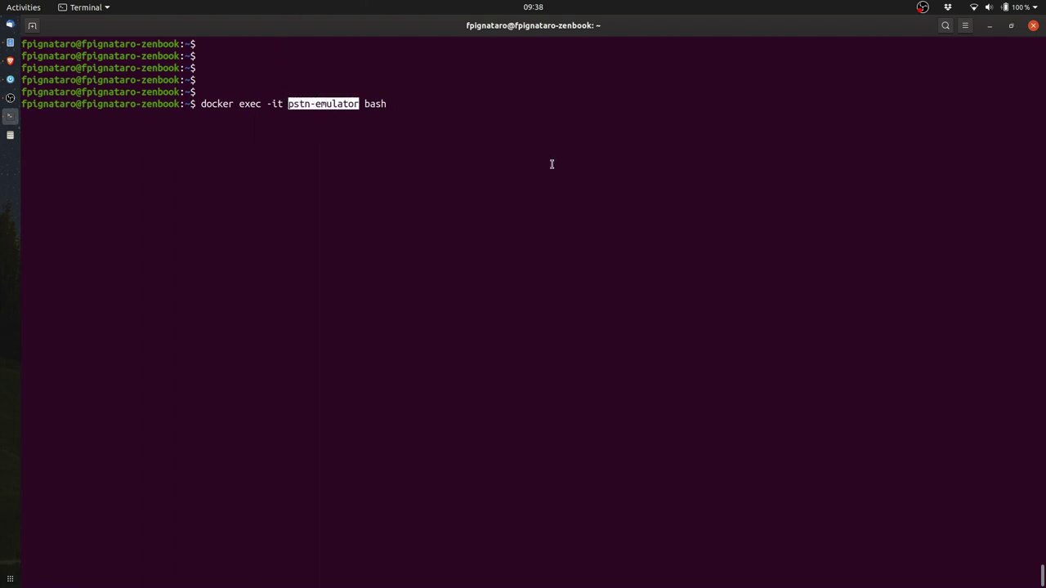
pyautogui.press('Return')
pyautogui.press('Return')
pyautogui.press('Return')
pyautogui.press('Return')
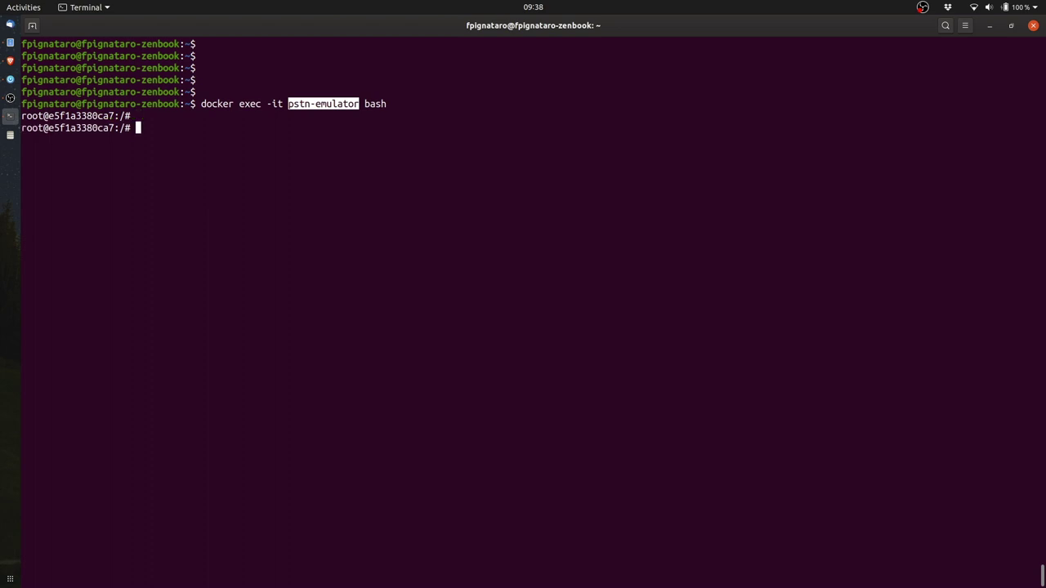
pyautogui.write('cd')
pyautogui.press('Return')
pyautogui.press('Return')
pyautogui.press('Return')
pyautogui.hotkey('ctrl', 'l')
pyautogui.press('Return')
pyautogui.press('Return')
pyautogui.press('Return')
# Check the installed Asterisk version with asterisk -V, reported as 13.22.0.
pyautogui.write('asterisk ')
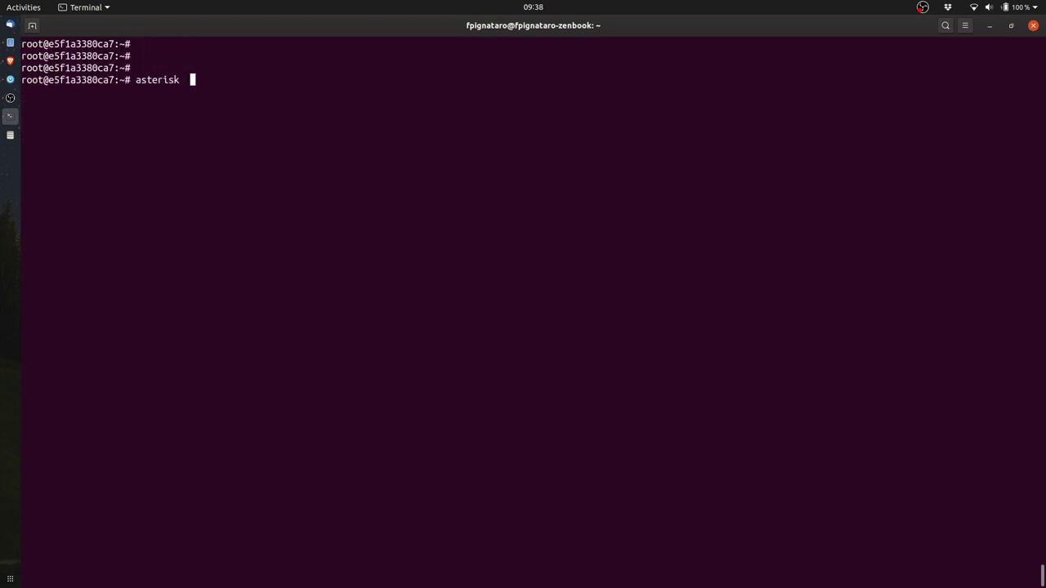
pyautogui.write('-V')
pyautogui.press('Return')
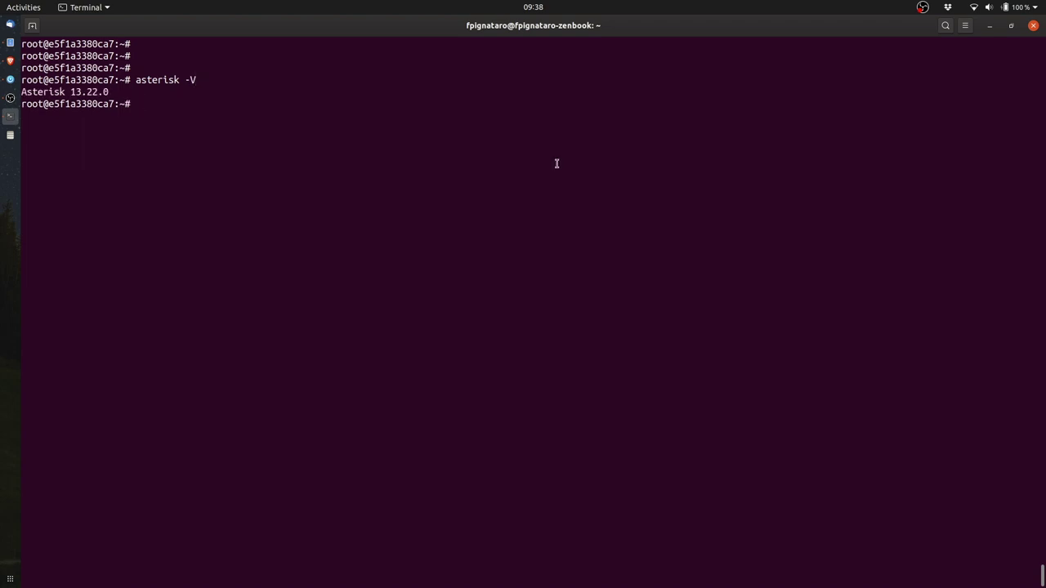
pyautogui.doubleClick(94, 91)
pyautogui.click(576, 114)
# Connect to the Asterisk console with asterisk -rvvvvv, exit it, and open a second terminal tab.
pyautogui.write('asterisk  -rvvvvv')
pyautogui.press('Return')
pyautogui.press('Return')
pyautogui.press('Return')
pyautogui.press('Return')
pyautogui.hotkey('ctrl', 'l')
pyautogui.press('Return')
pyautogui.press('Return')
pyautogui.press('Return')
pyautogui.press('Return')
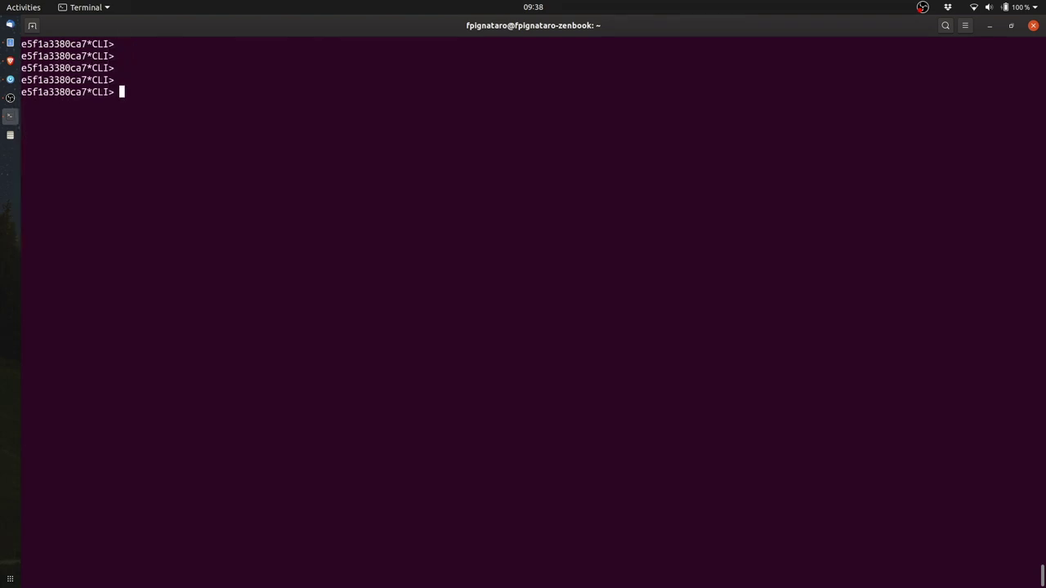
pyautogui.hotkey('ctrl', 'd')
pyautogui.press('Return')
pyautogui.press('Return')
pyautogui.press('Return')
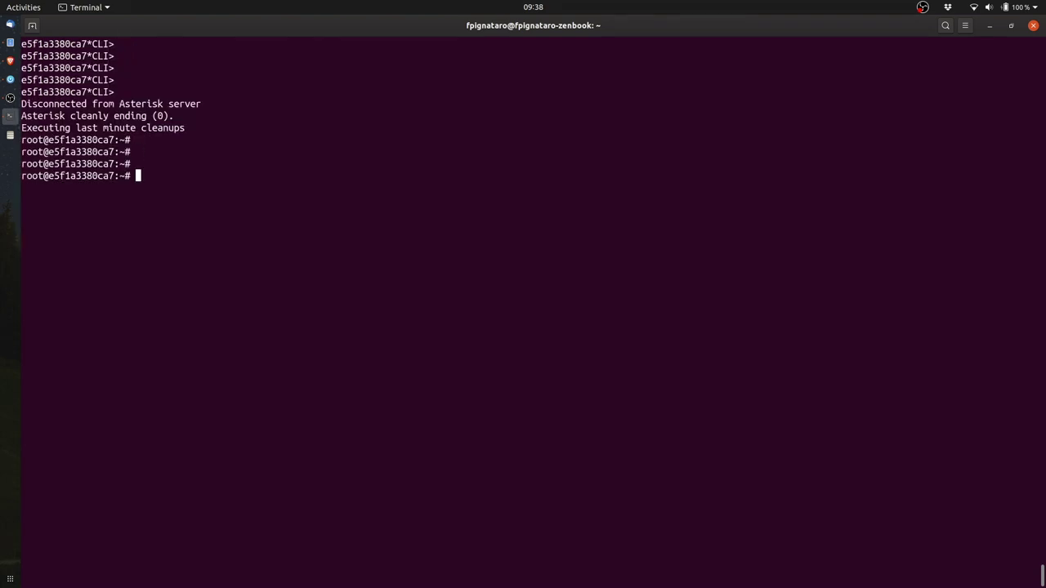
pyautogui.hotkey('ctrl', 'shift', 't')
pyautogui.press('Return')
pyautogui.press('Return')
pyautogui.press('Return')
pyautogui.press('Return')
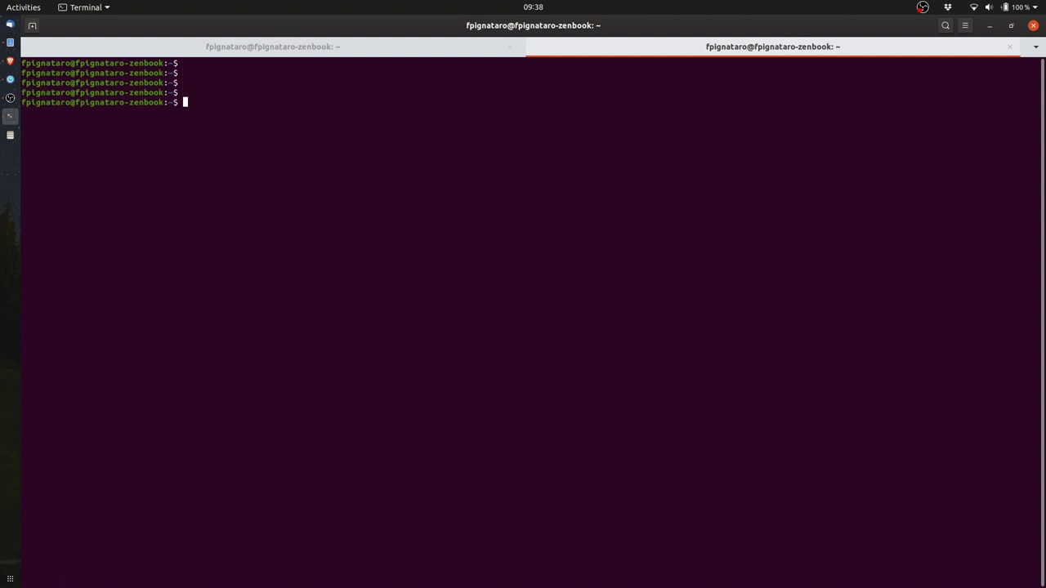
# Start a docker cp command with the source path repositorios/pstn-emulator/conf/.
pyautogui.write('docker cp re')
pyautogui.press('Tab')
pyautogui.write('p')
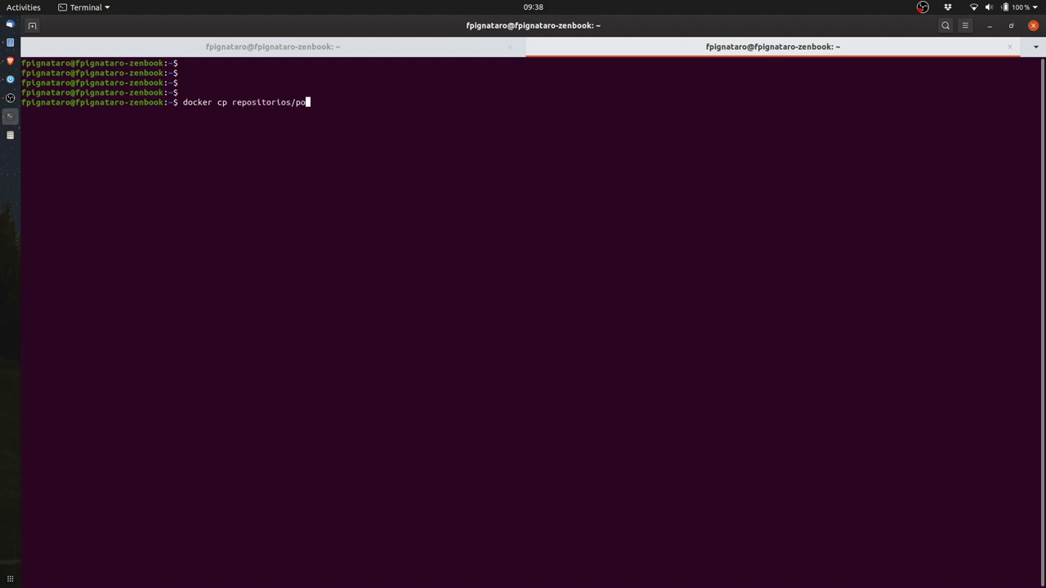
pyautogui.press('Tab')
pyautogui.write('co')
pyautogui.press('Tab')
pyautogui.press('Tab')
pyautogui.press('Tab')
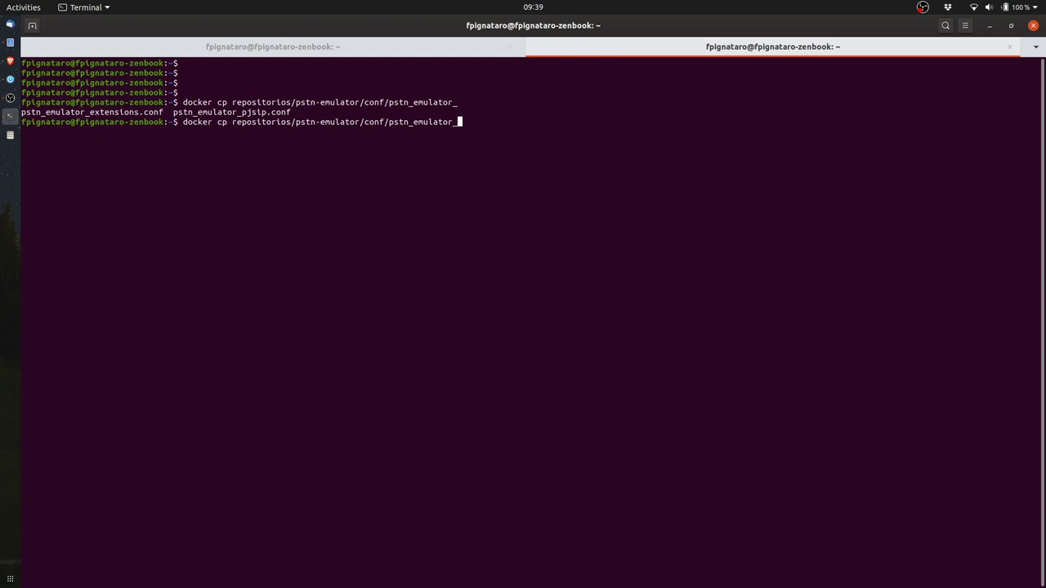
# Complete the command with pstn_emulator_pjsip.conf and target pstn-emulator:/etc/asterisk/, leaving it unexecuted.
pyautogui.hotkey('ctrl', 'l')
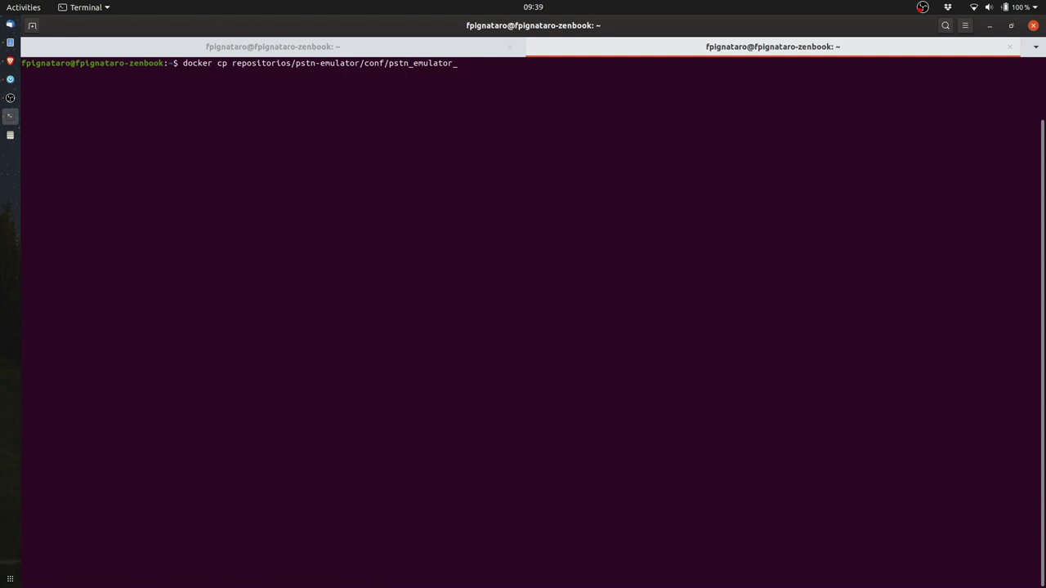
pyautogui.press('Tab')
pyautogui.press('Tab')
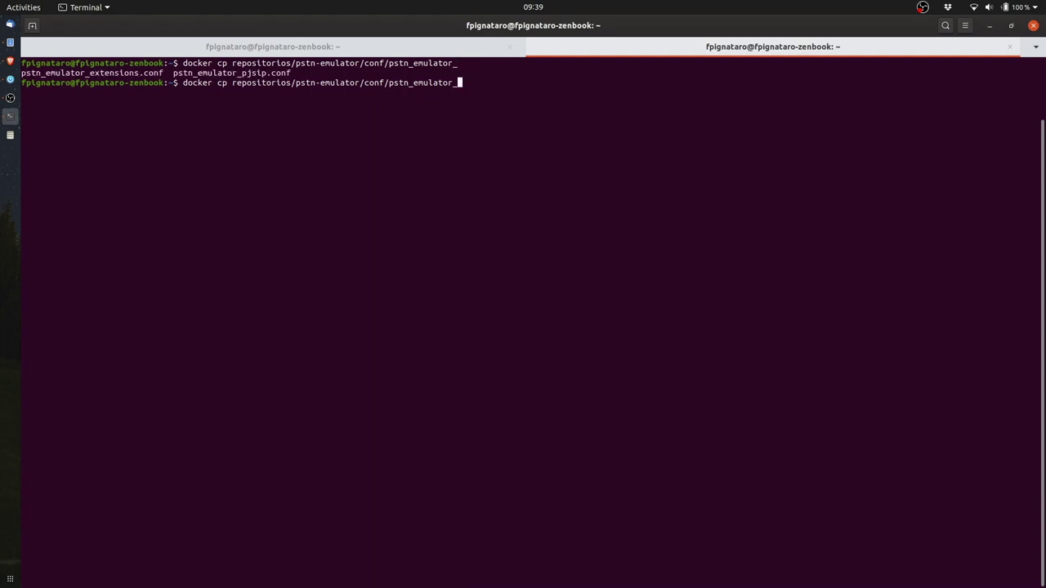
pyautogui.write('p')
pyautogui.press('BackSpace')
pyautogui.write('pj')
pyautogui.press('BackSpace')
pyautogui.write('j')
pyautogui.press('Tab')
pyautogui.hotkey('ctrl', 'l')
pyautogui.write('pstn-e')
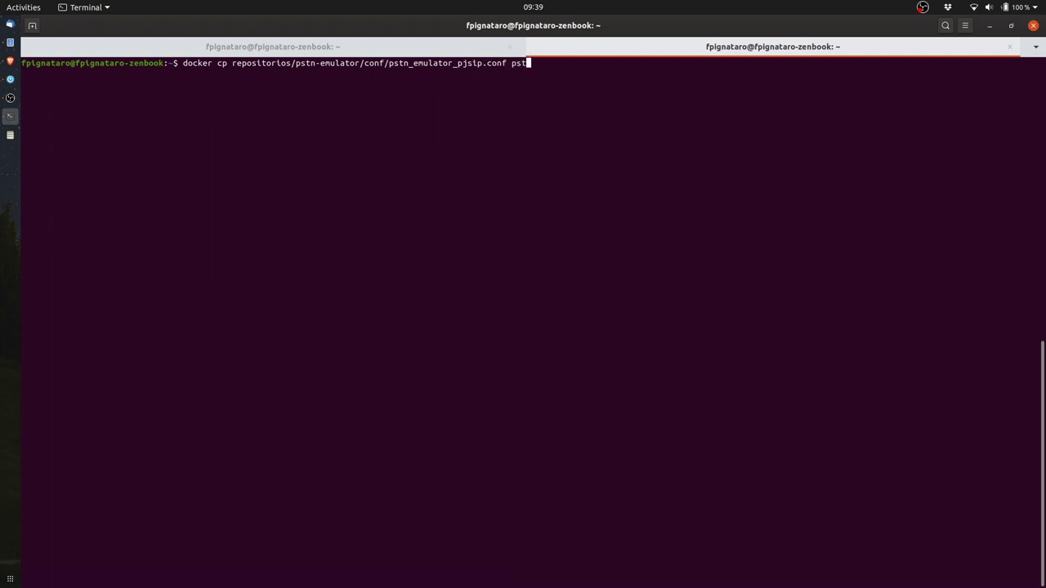
pyautogui.press('Tab')
pyautogui.write('/etc/asterisk/')
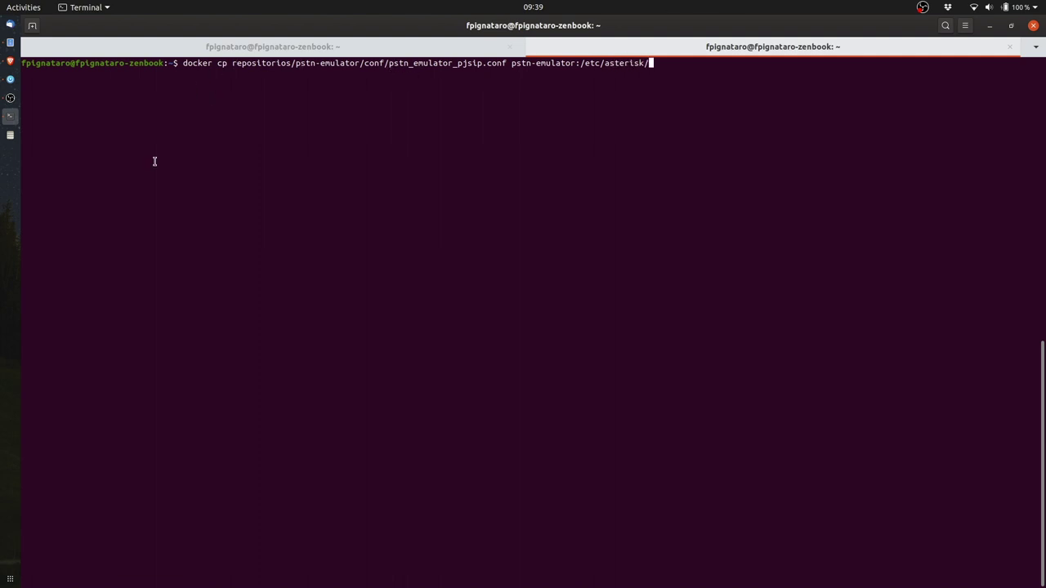
pyautogui.hotkey('ctrl', '+')
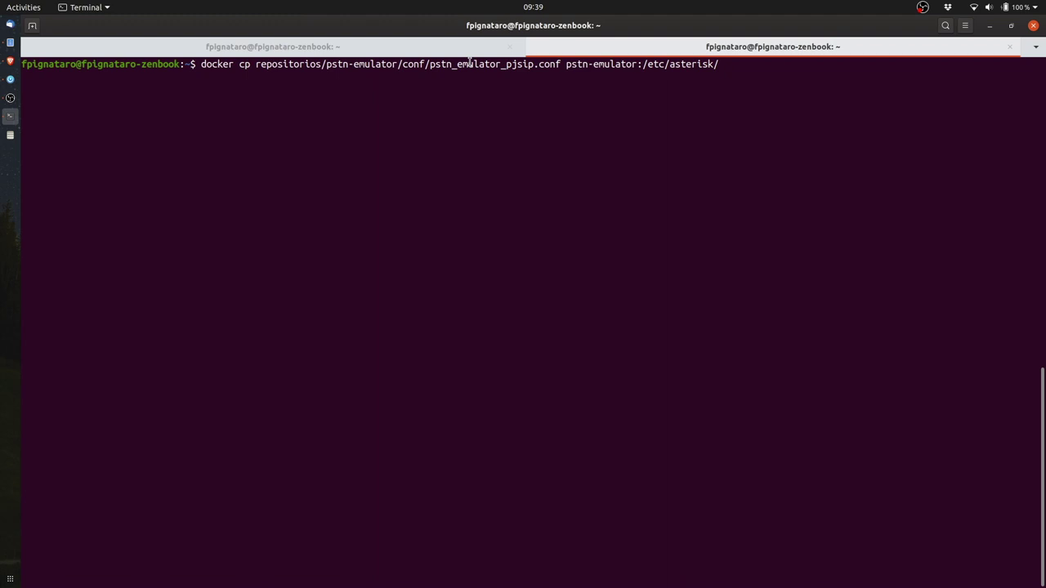
# In the container shell, list the home folder and change into /etc/asterisk.
pyautogui.click(305, 49)
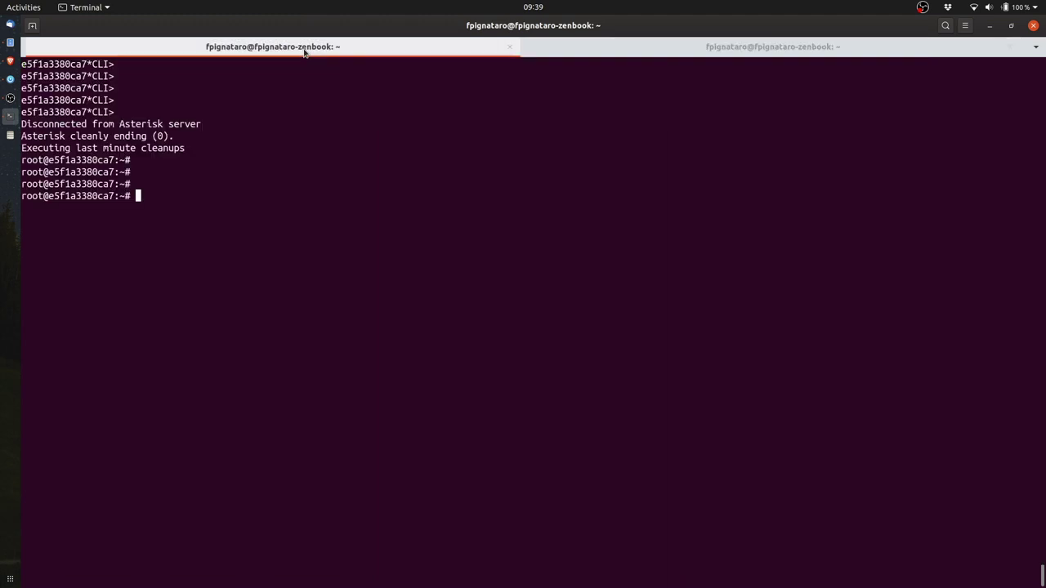
pyautogui.hotkey('ctrl', 'l')
pyautogui.write('ls -l')
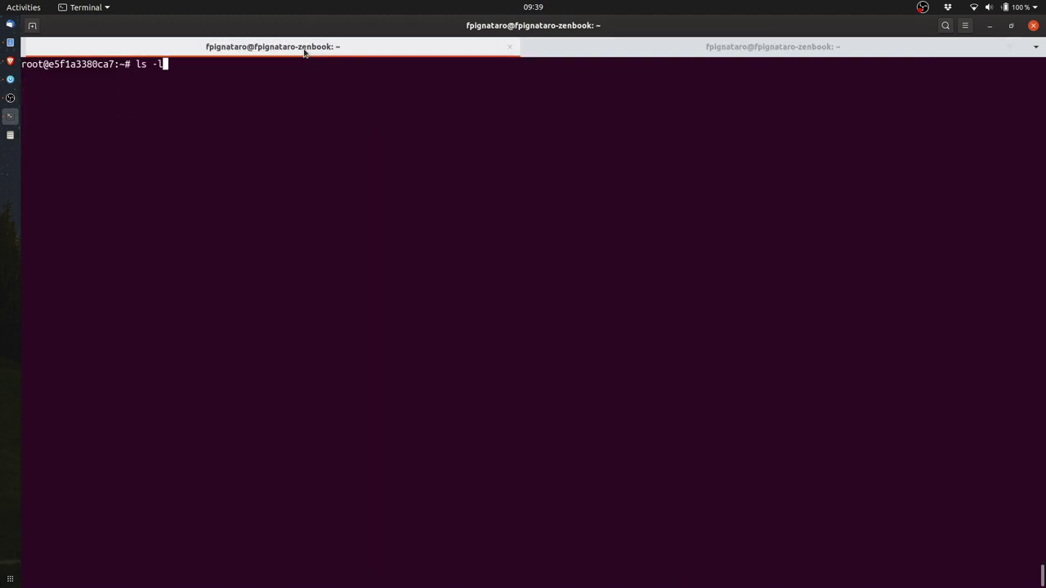
pyautogui.press('Return')
pyautogui.write('cd /etc/asterisk/')
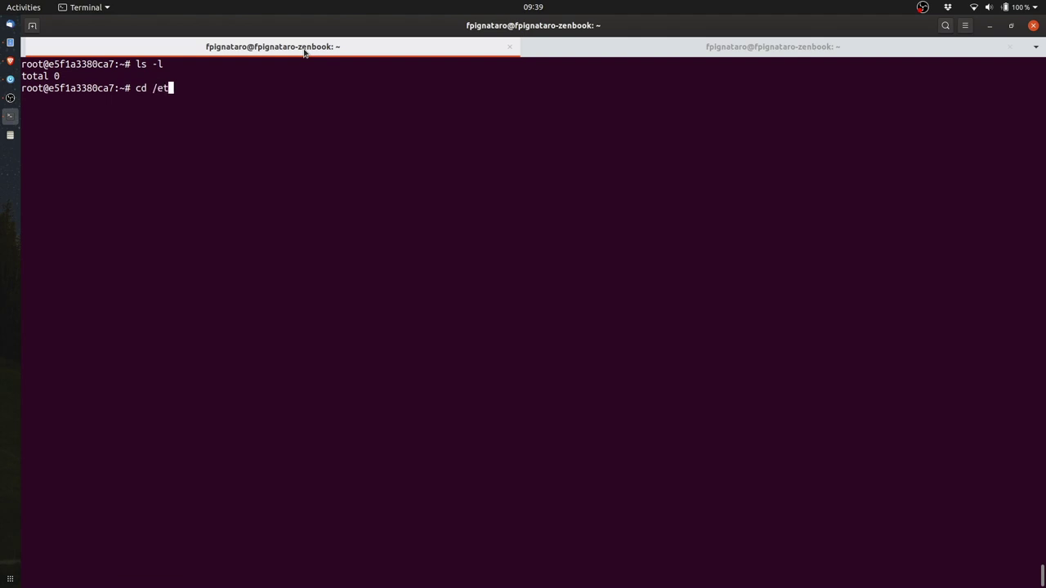
pyautogui.hotkey('ctrl', 'l')
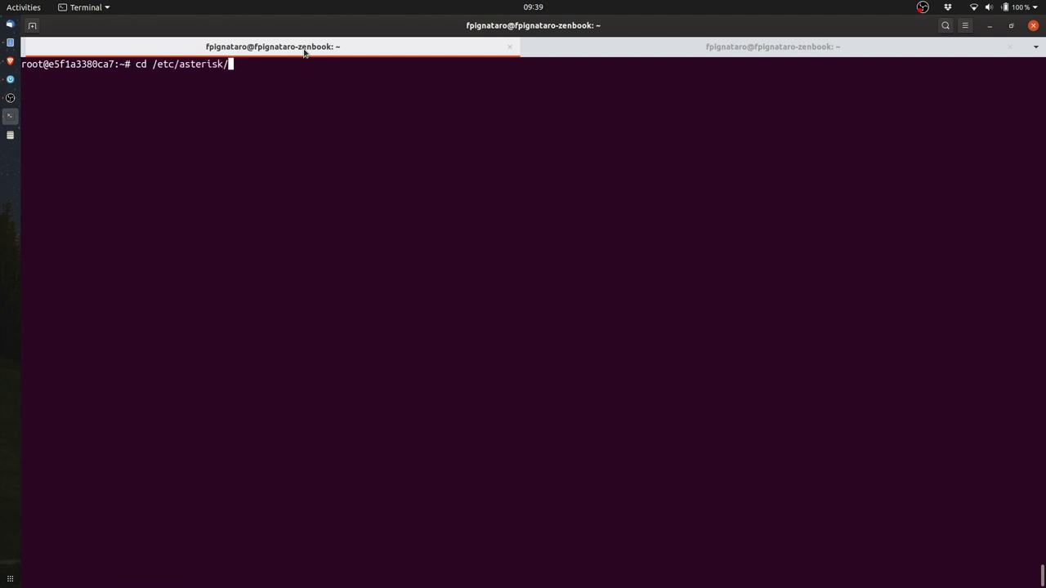
pyautogui.press('Return')
# List the stock config files in /etc/asterisk and highlight the four pjsip-related ones.
pyautogui.write('ls -l')
pyautogui.press('Return')
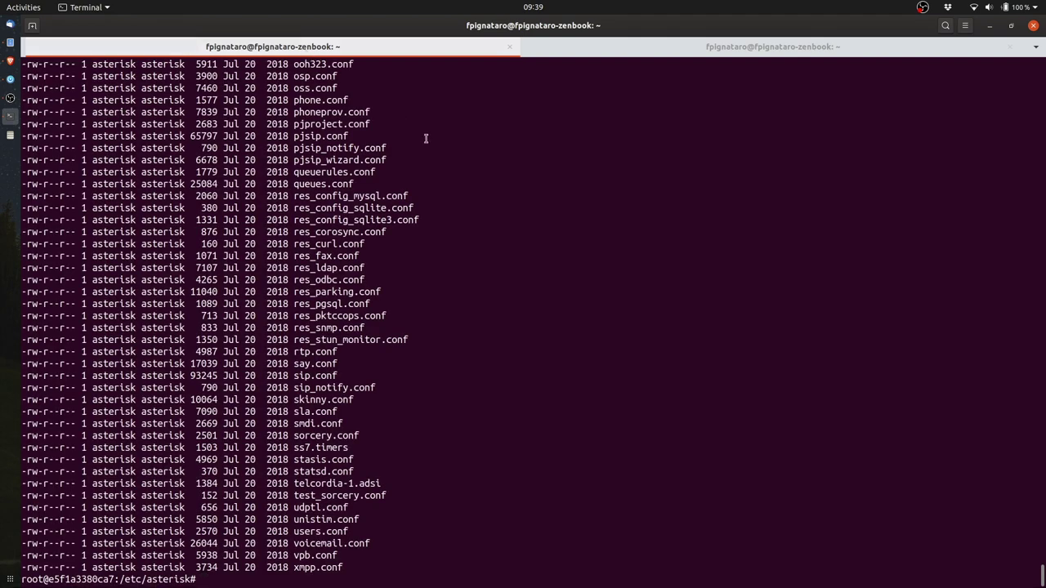
pyautogui.scroll(17, 408, 482)
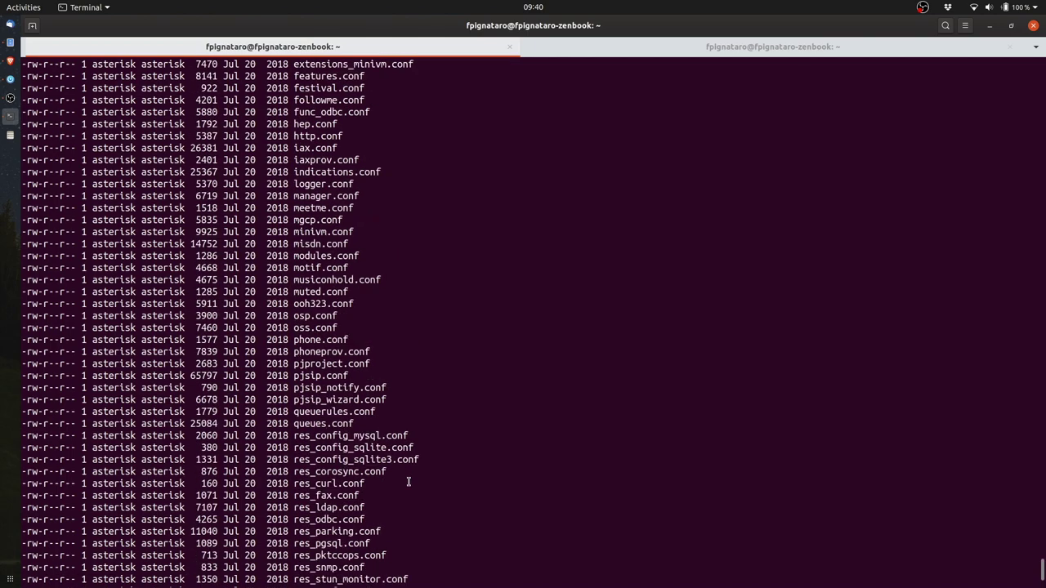
pyautogui.scroll(3, 408, 482)
pyautogui.scroll(-18, 408, 482)
pyautogui.scroll(-2, 409, 482)
pyautogui.moveTo(388, 556); pyautogui.dragTo(245, 220)
pyautogui.scroll(3, 246, 278)
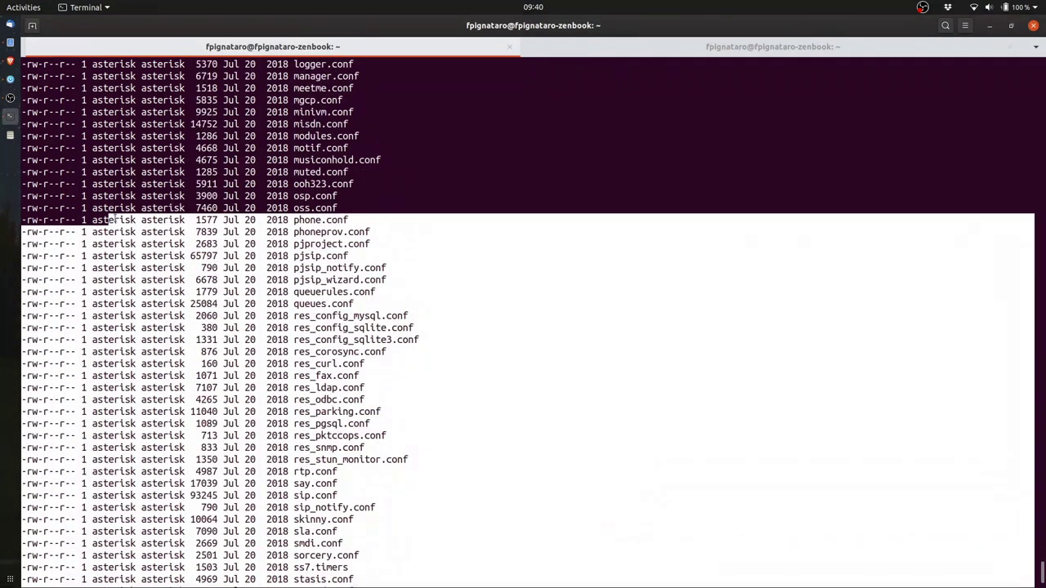
pyautogui.click(378, 267)
pyautogui.moveTo(393, 278); pyautogui.dragTo(3, 246)
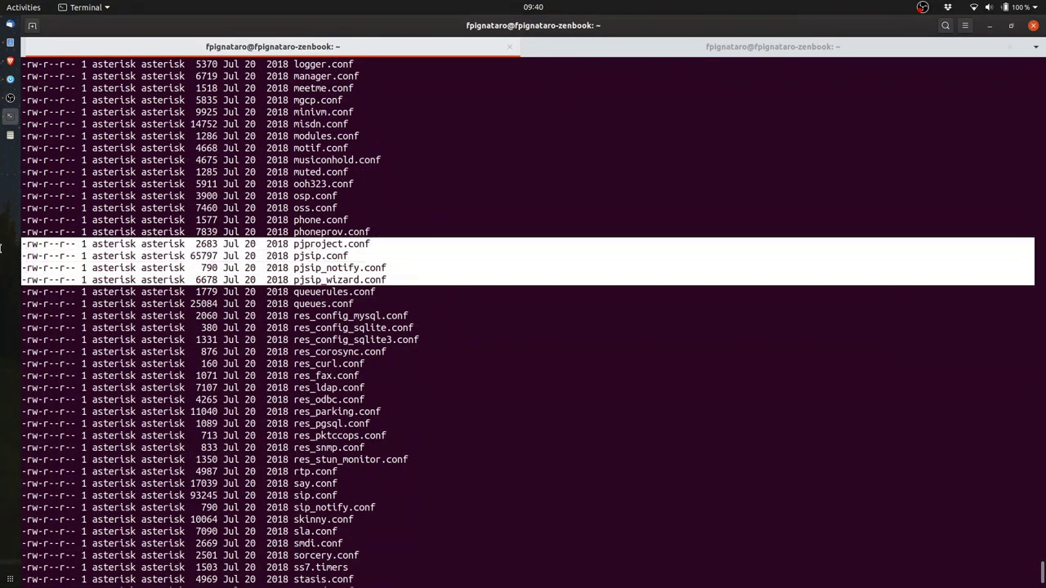
pyautogui.click(574, 50)
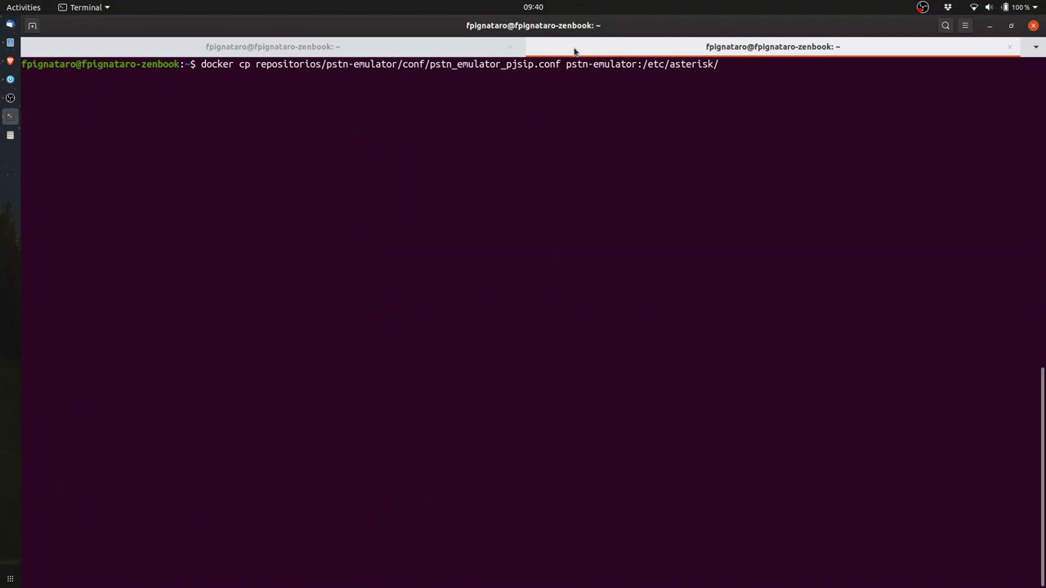
# Copy pstn_emulator_pjsip.conf into the container, then adapt the command for pstn_emulator_extensions.conf.
pyautogui.press('Return')
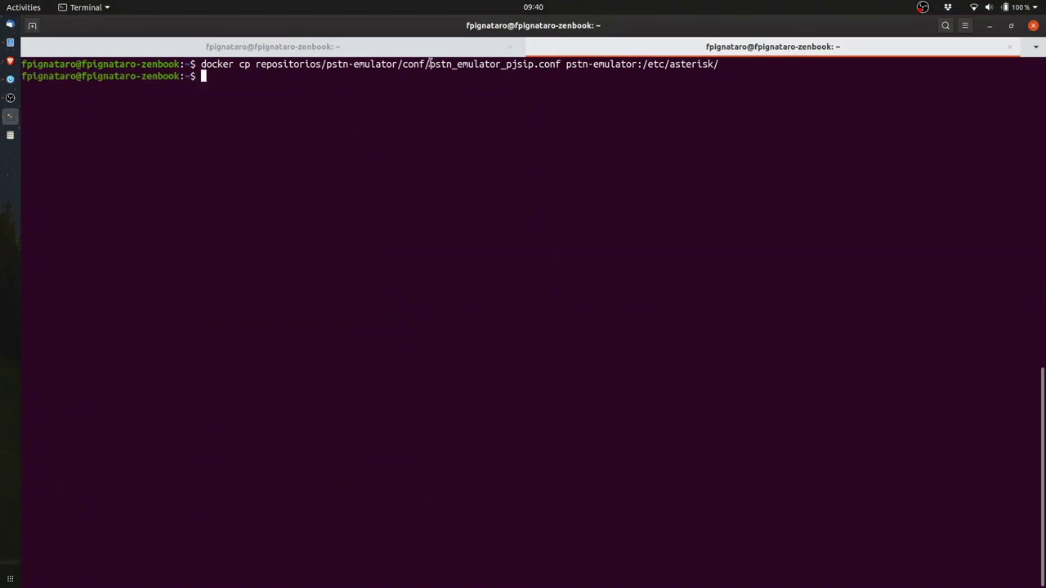
pyautogui.moveTo(428, 63); pyautogui.dragTo(510, 64)
pyautogui.press('Up')
pyautogui.press('Left')
pyautogui.press('Left')
pyautogui.press('Left')
pyautogui.press('Left')
pyautogui.press('Left')
pyautogui.press('Left')
pyautogui.press('Left')
pyautogui.press('Left')
pyautogui.press('Left')
pyautogui.press('Left')
pyautogui.press('Left')
pyautogui.press('Left')
pyautogui.press('Left')
pyautogui.press('Left')
pyautogui.press('Left')
pyautogui.press('Left')
pyautogui.press('Left')
pyautogui.press('Left')
pyautogui.press('Left')
pyautogui.press('Left')
pyautogui.press('Left')
pyautogui.press('BackSpace')
pyautogui.press('BackSpace')
pyautogui.press('BackSpace')
pyautogui.press('BackSpace')
pyautogui.press('BackSpace')
pyautogui.press('BackSpace')
pyautogui.press('BackSpace')
pyautogui.press('BackSpace')
pyautogui.press('BackSpace')
pyautogui.press('BackSpace')
pyautogui.press('BackSpace')
pyautogui.write('extensions.conf')
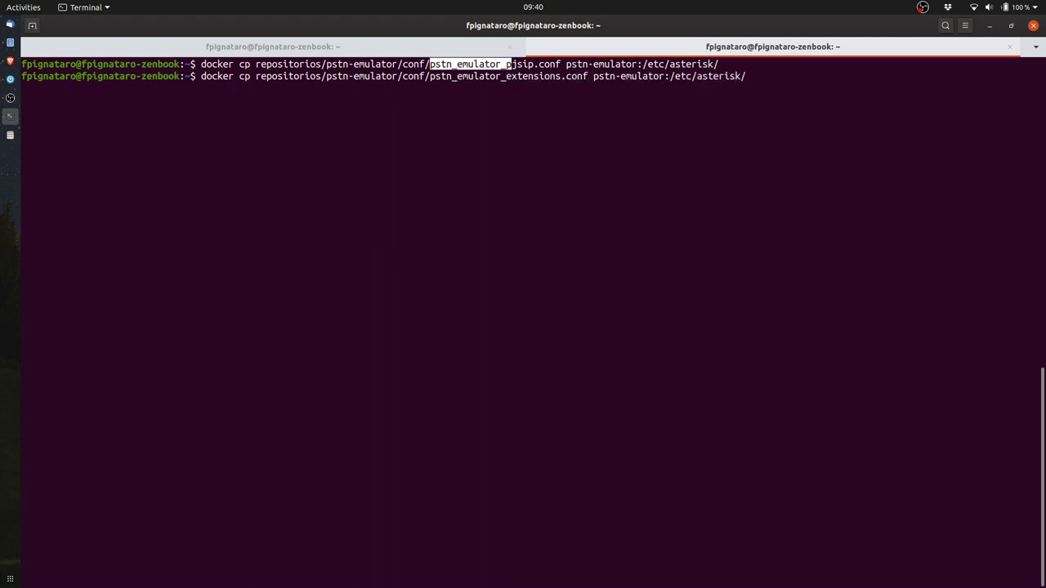
# Relist /etc/asterisk in the container and highlight the two new pstn_emulator files.
pyautogui.click(373, 46)
pyautogui.press('Up')
pyautogui.press('Return')
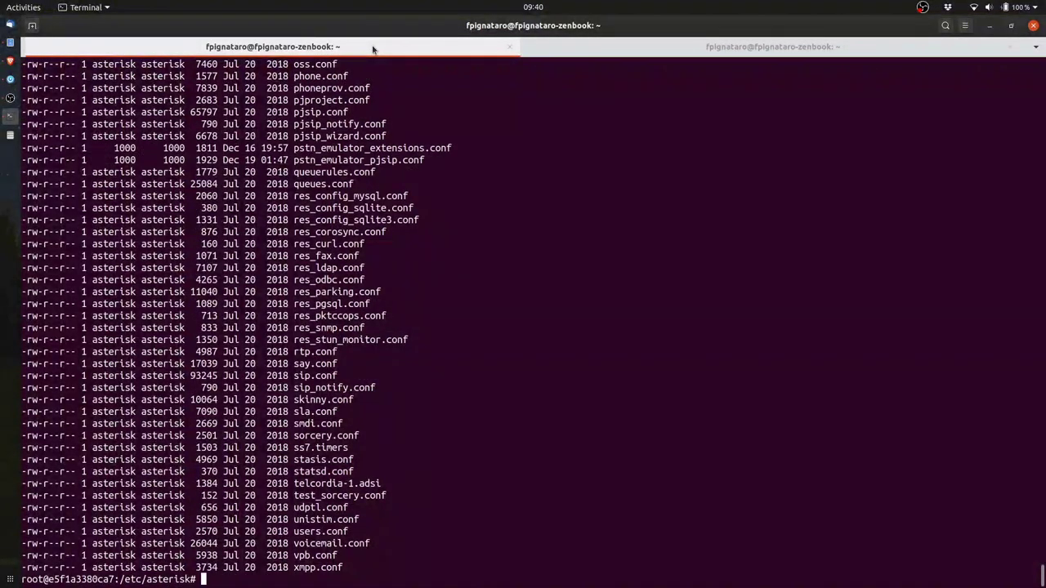
pyautogui.moveTo(437, 159); pyautogui.dragTo(16, 148)
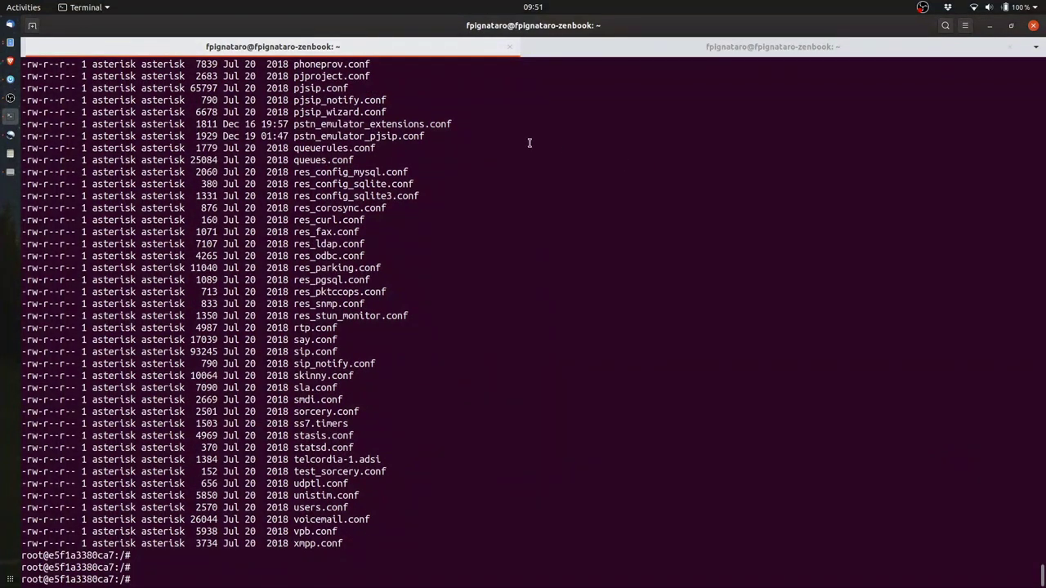
# Print /etc/asterisk/pstn_emulator_pjsip.conf in the container shell.
pyautogui.hotkey('ctrl', 'l')
pyautogui.write('cat /etc/as')
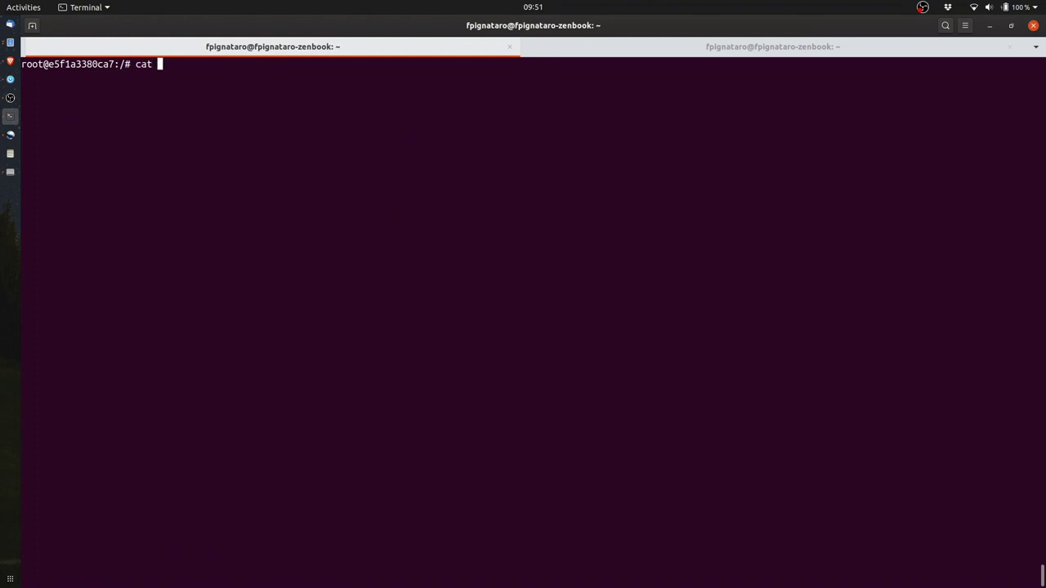
pyautogui.press('Tab')
pyautogui.write('ps')
pyautogui.press('Tab')
pyautogui.write('p')
pyautogui.press('Tab')
pyautogui.press('Return')
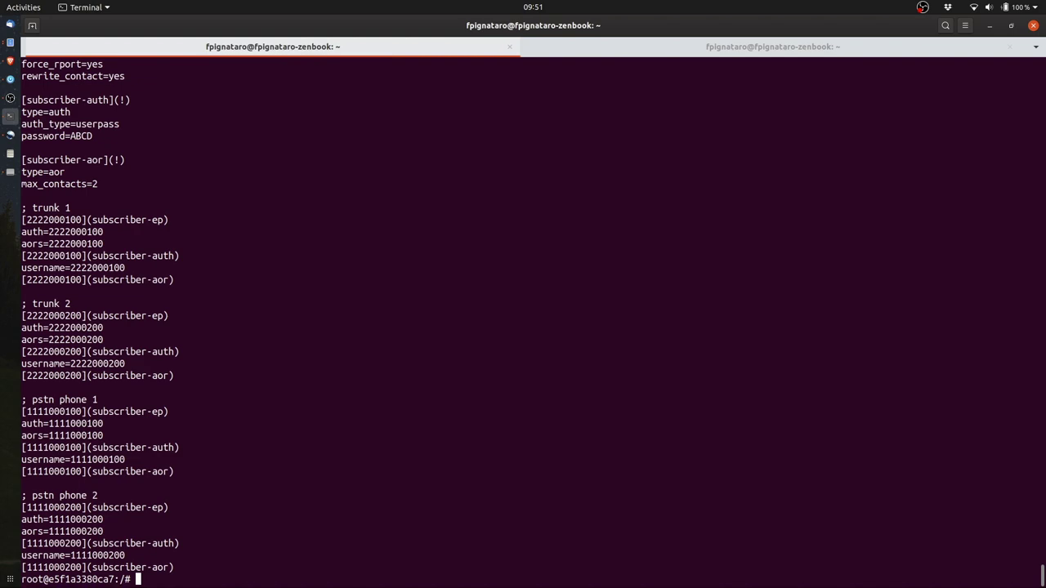
pyautogui.press('Return')
pyautogui.press('Return')
# Review the pjsip config, highlighting the allow=alaw, transport, trunk 1 and trunk 2 sections.
pyautogui.moveTo(188, 534); pyautogui.dragTo(60, 327)
pyautogui.scroll(10, 127, 366)
pyautogui.click(40, 319)
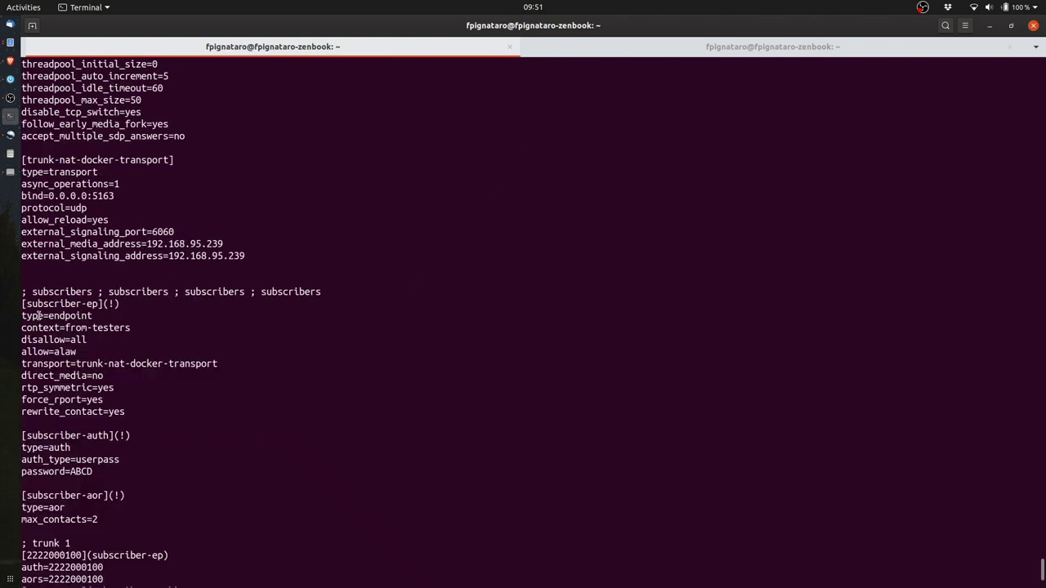
pyautogui.scroll(-5, 53, 287)
pyautogui.moveTo(224, 244); pyautogui.dragTo(249, 246)
pyautogui.click(36, 229)
pyautogui.click(249, 246)
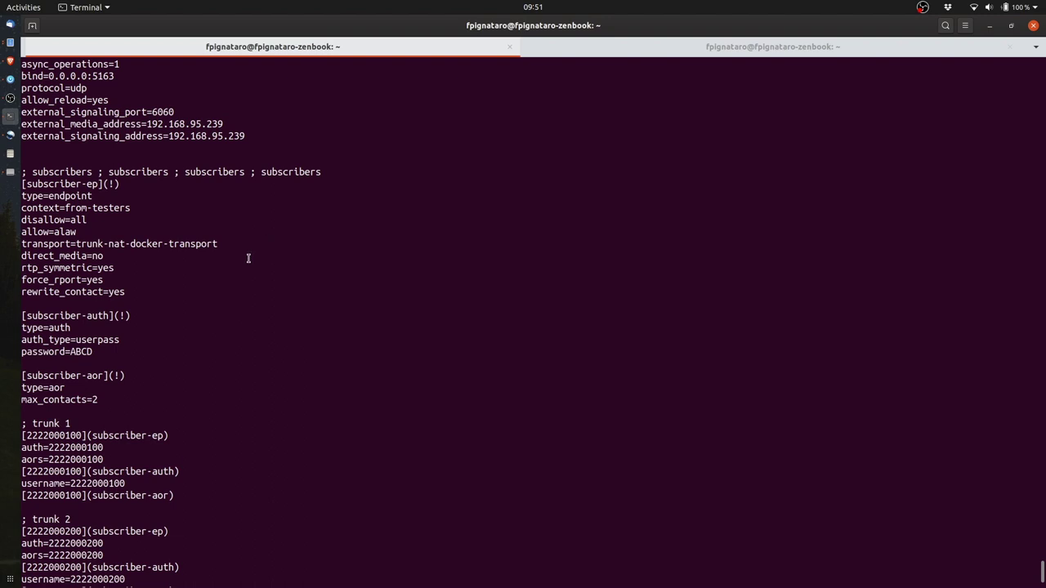
pyautogui.scroll(-7, 249, 258)
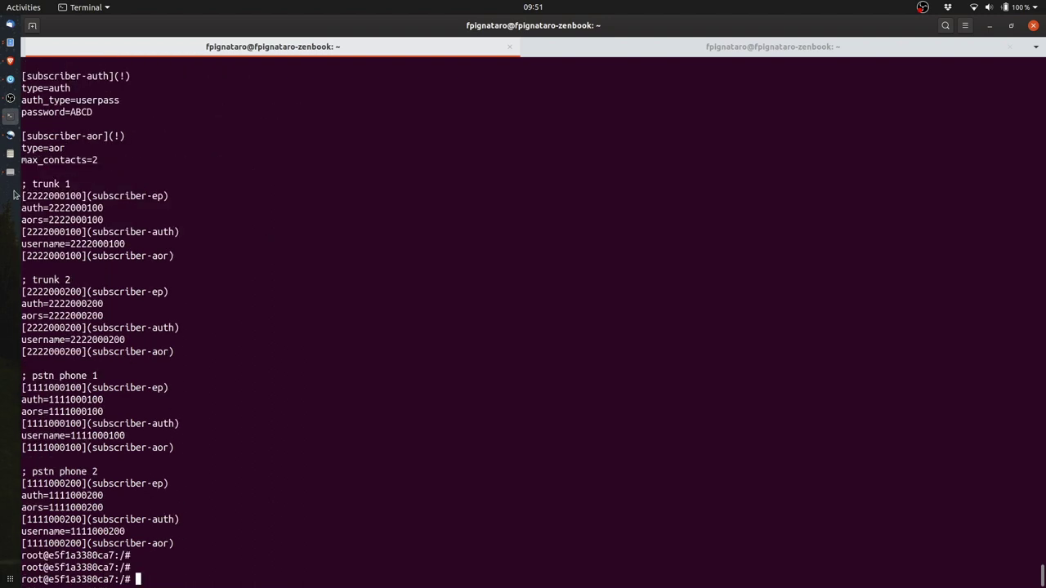
pyautogui.moveTo(30, 188); pyautogui.dragTo(142, 494)
pyautogui.click(121, 377)
pyautogui.click(142, 484)
# Clear the screen and recall the cat command to change its file name.
pyautogui.hotkey('ctrl', 'l')
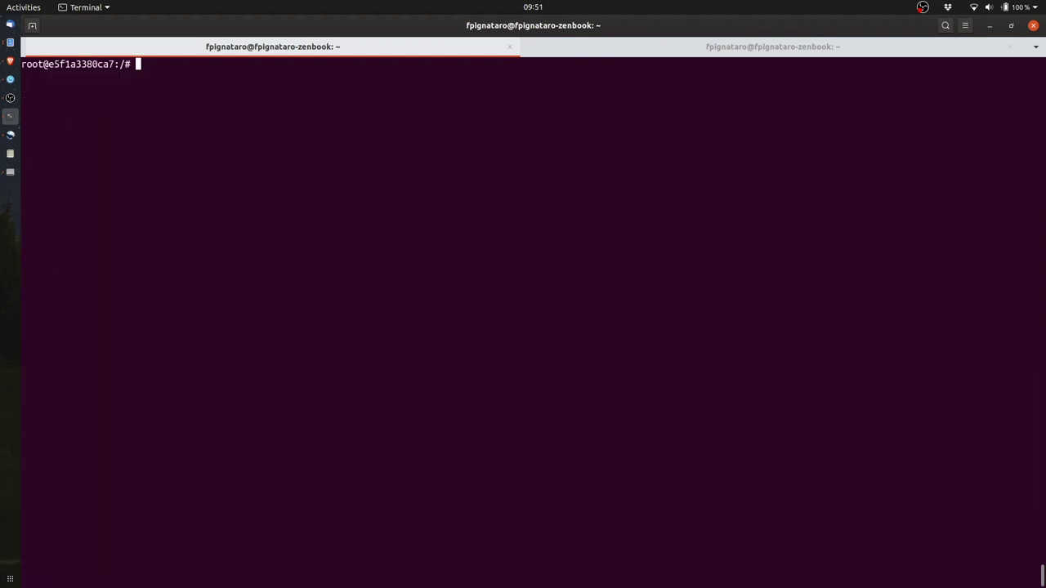
pyautogui.press('Up')
pyautogui.press('BackSpace')
pyautogui.press('BackSpace')
pyautogui.press('BackSpace')
pyautogui.press('BackSpace')
pyautogui.press('BackSpace')
pyautogui.press('BackSpace')
pyautogui.press('BackSpace')
pyautogui.press('BackSpace')
pyautogui.press('BackSpace')
pyautogui.press('BackSpace')
pyautogui.press('BackSpace')
# Print pstn_emulator_extensions.conf and review the tester, busy, completeoutnum and Playback(demo-congrats) lines.
pyautogui.write('_e')
pyautogui.press('Tab')
pyautogui.press('Return')
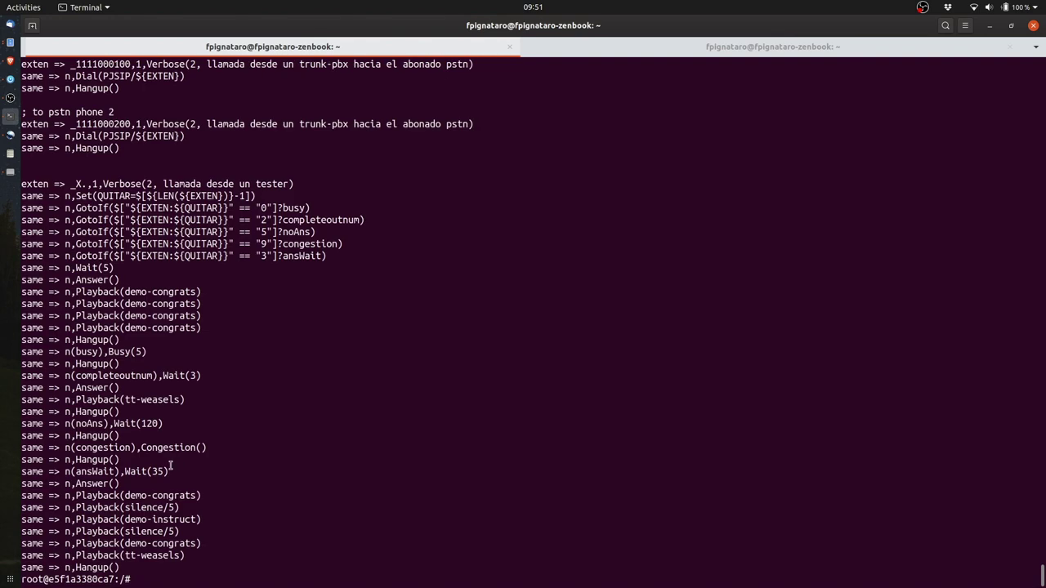
pyautogui.scroll(14, 163, 465)
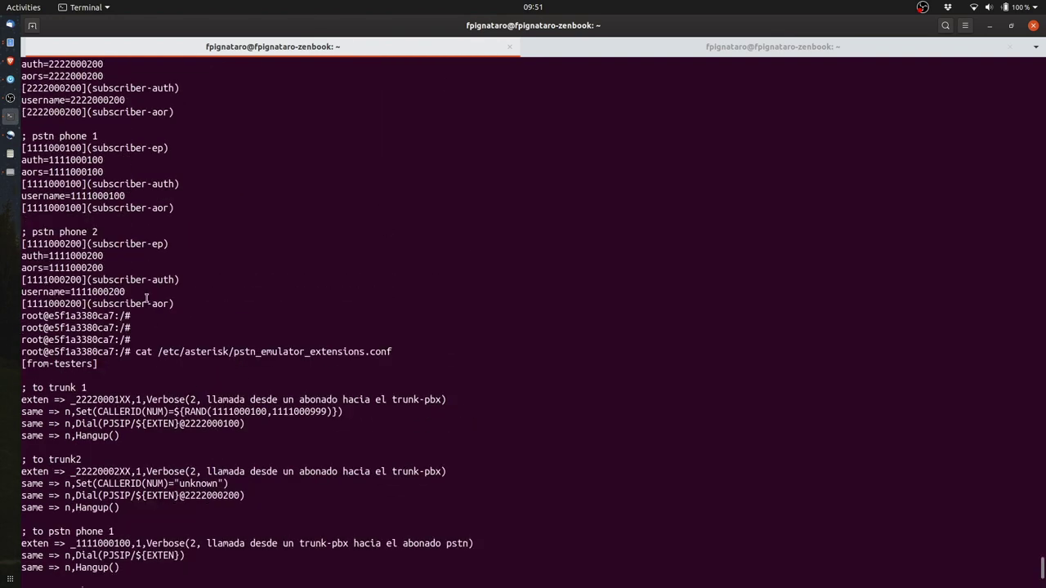
pyautogui.scroll(3, 174, 200)
pyautogui.scroll(-17, 149, 190)
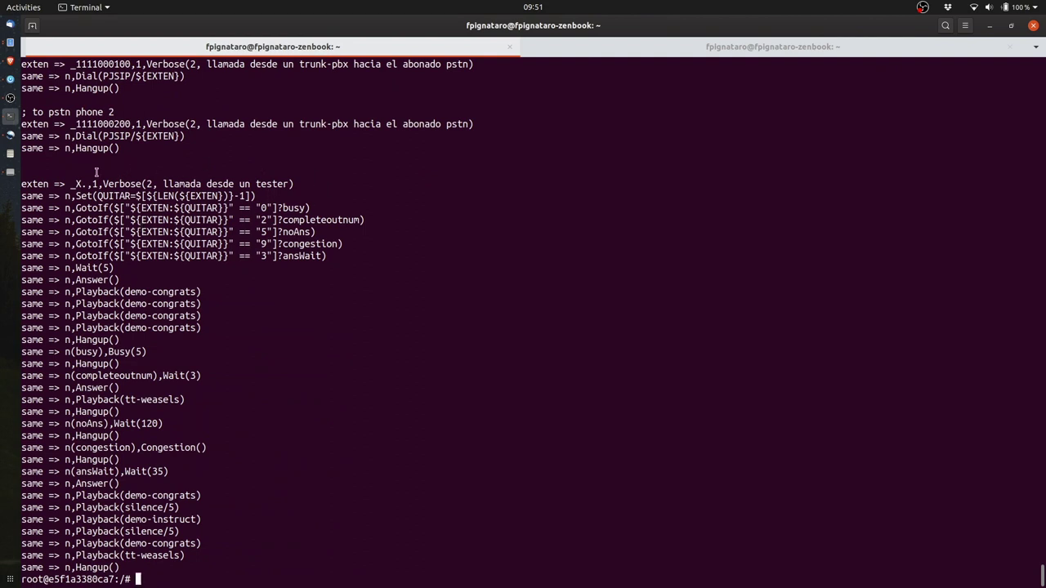
pyautogui.moveTo(55, 177); pyautogui.dragTo(271, 255)
pyautogui.click(271, 254)
pyautogui.moveTo(288, 209); pyautogui.dragTo(303, 210)
pyautogui.moveTo(296, 219); pyautogui.dragTo(283, 255)
pyautogui.click(315, 233)
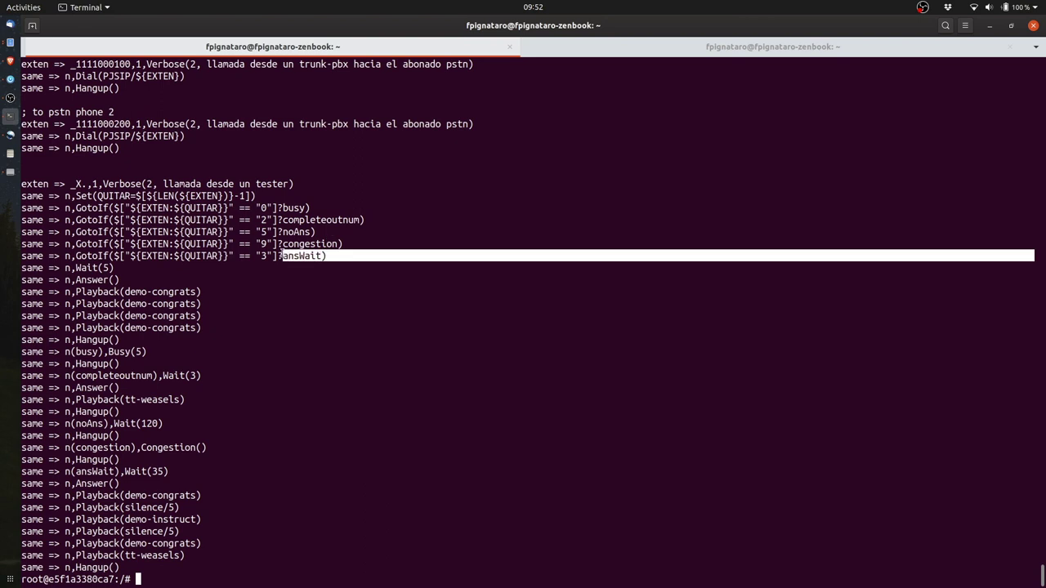
pyautogui.moveTo(157, 299); pyautogui.dragTo(157, 318)
pyautogui.click(156, 322)
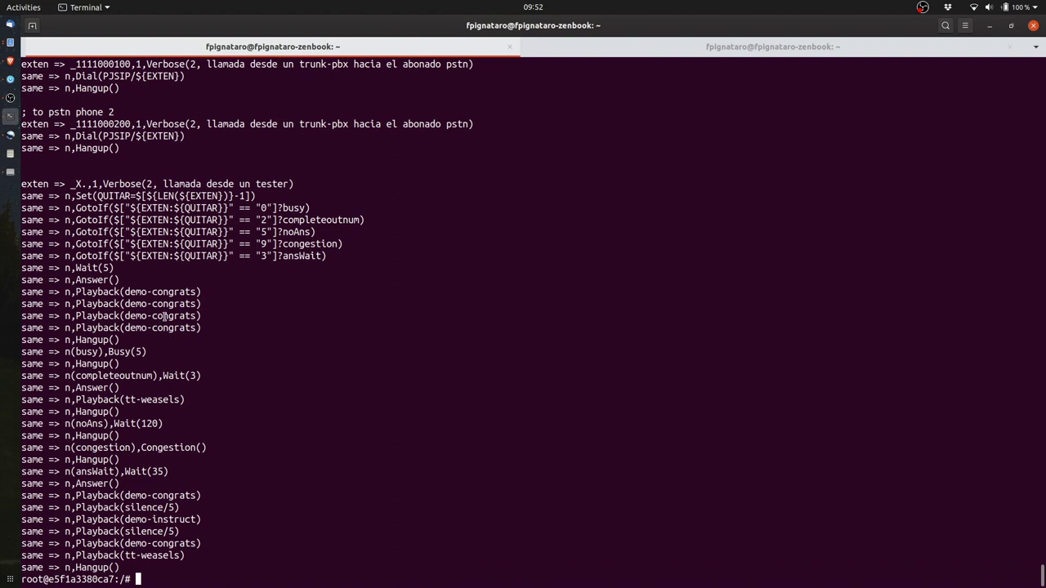
# Clear the screen and abandon a half-typed echo, leaving an empty root prompt.
pyautogui.hotkey('ctrl', 'l')
pyautogui.press('Return')
pyautogui.press('Return')
pyautogui.press('Return')
pyautogui.press('Return')
pyautogui.press('Return')
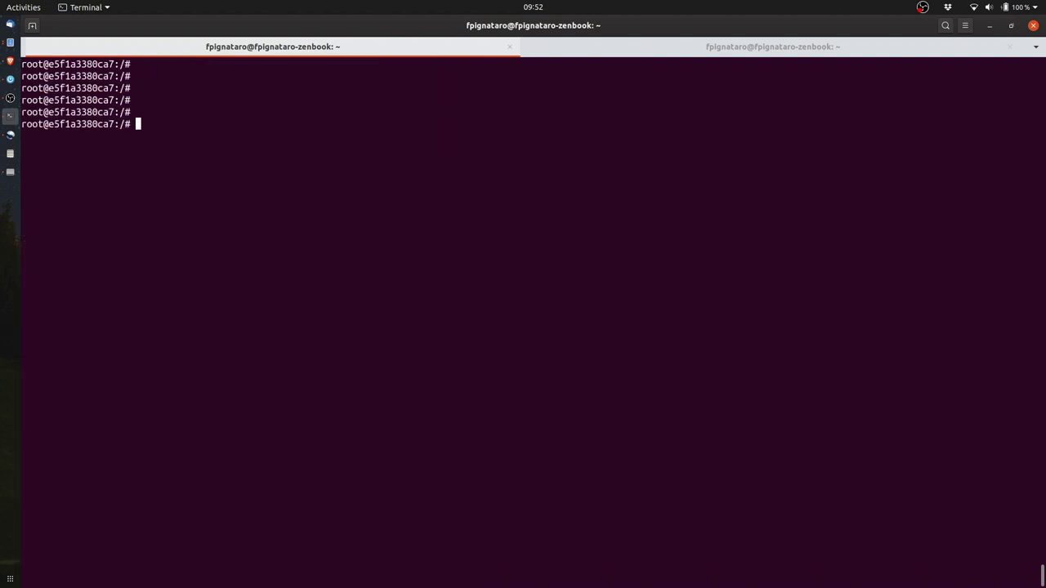
pyautogui.write('echo')
pyautogui.hotkey('ctrl', 'c')
pyautogui.hotkey('ctrl', 'l')
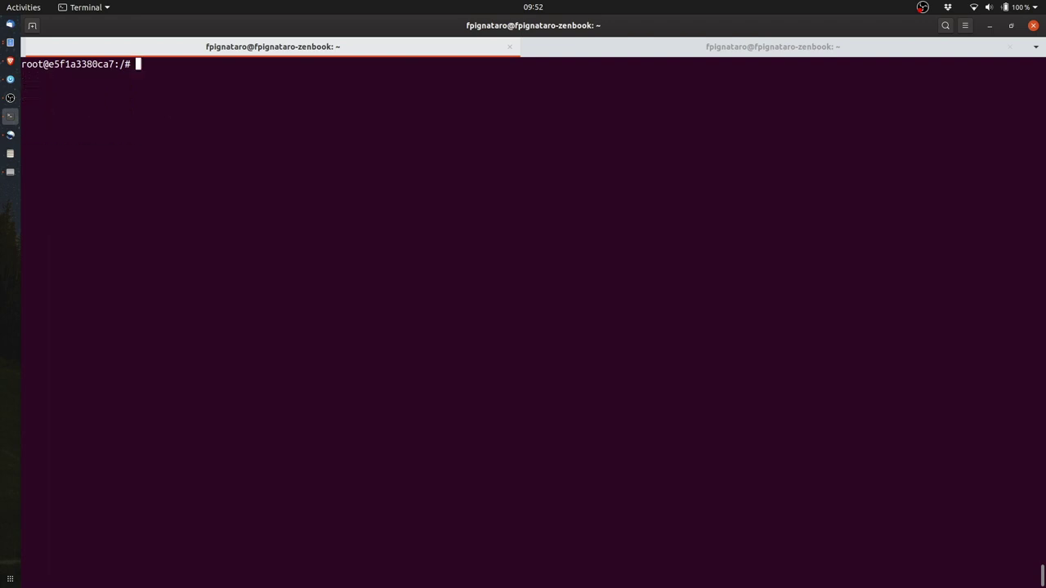
pyautogui.press('Up')
pyautogui.press('Up')
# Append an #include line for the emulator pjsip file to /etc/asterisk/pjsip.conf.
pyautogui.press('Down')
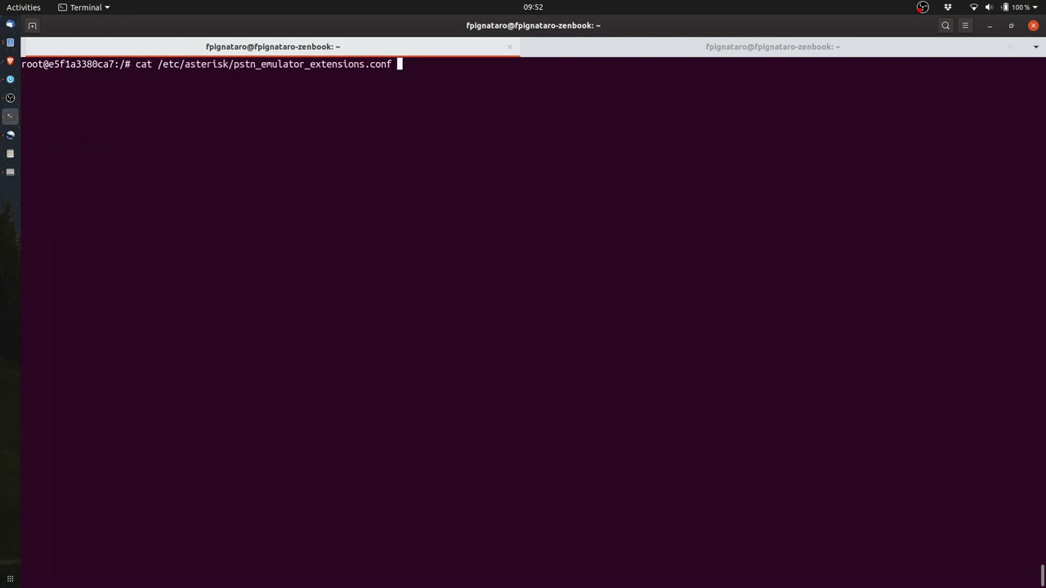
pyautogui.press('Return')
pyautogui.press('Return')
pyautogui.press('Return')
pyautogui.press('Return')
pyautogui.write('echo')
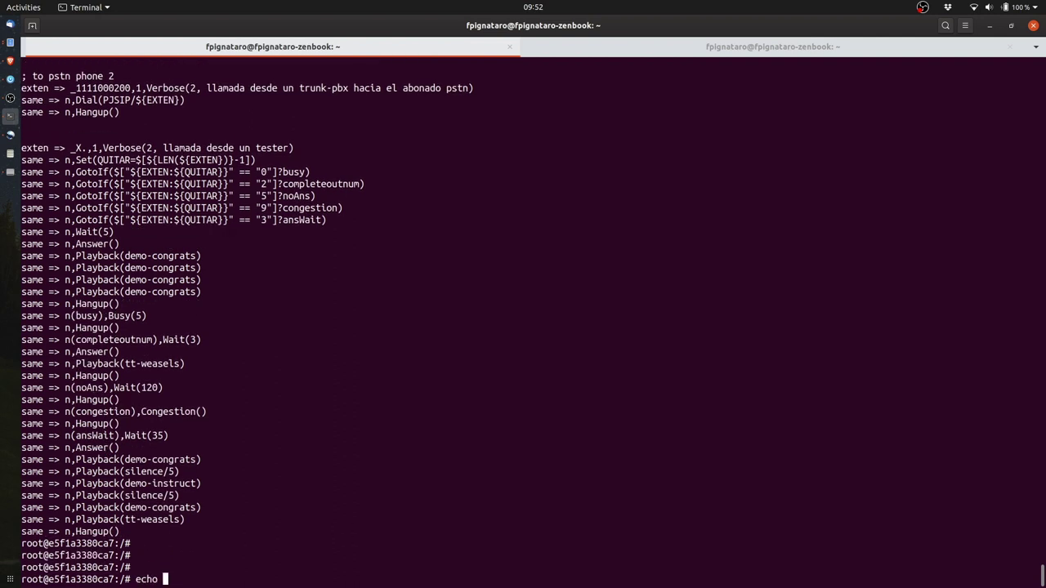
pyautogui.rightClick(55, 533)
pyautogui.click(80, 429)
pyautogui.write('"#include')
pyautogui.hotkey('ctrl', 'l')
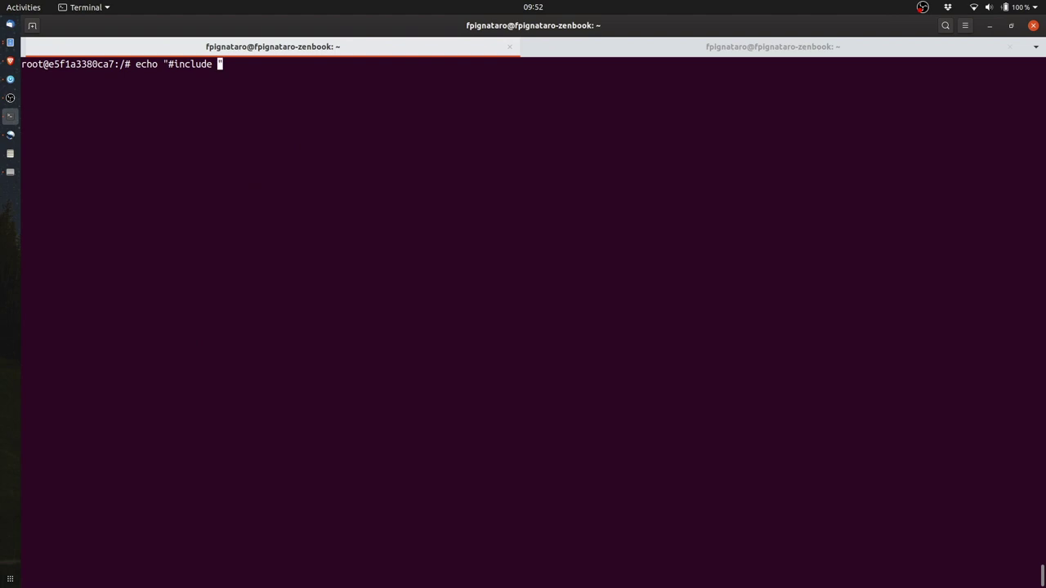
pyautogui.write('psnt_amulator_pjsip.con')
pyautogui.press('Right')
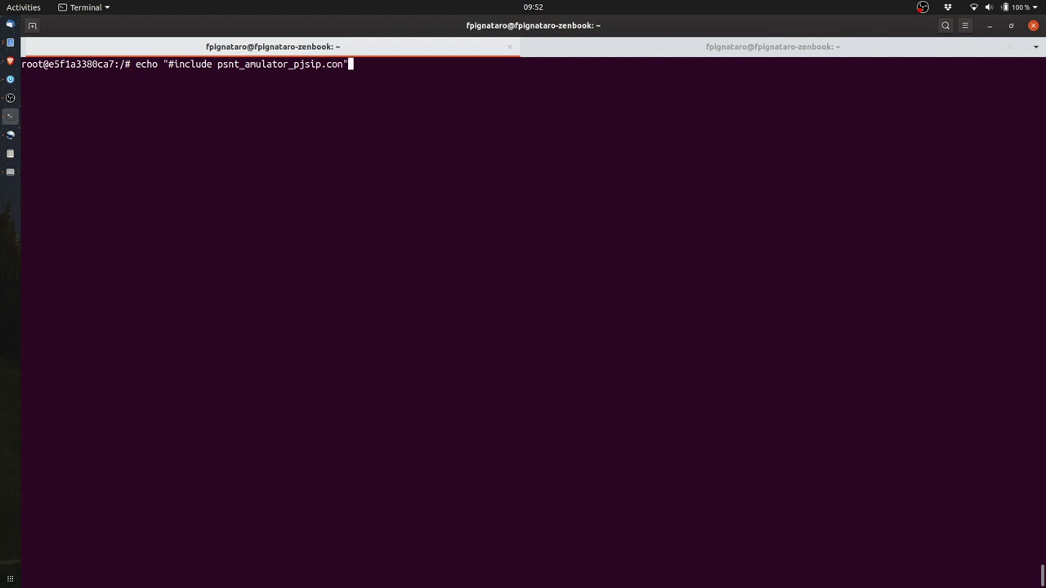
pyautogui.write('> /etc/asterisk/pjsip.conf')
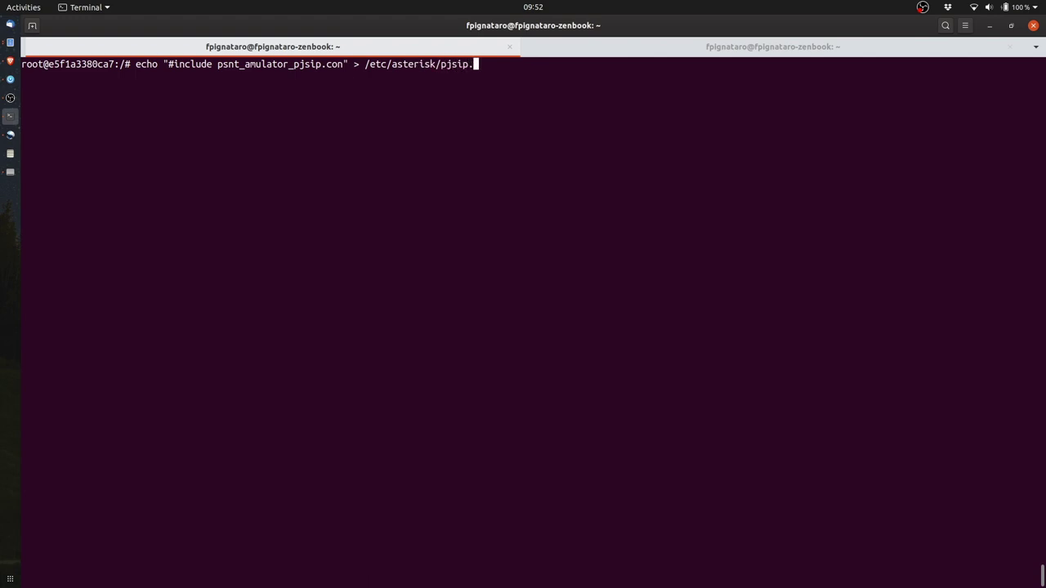
pyautogui.press('Left')
pyautogui.press('Left')
pyautogui.press('Left')
pyautogui.press('Left')
pyautogui.press('Left')
pyautogui.press('Left')
pyautogui.press('Left')
pyautogui.press('Left')
pyautogui.press('Left')
pyautogui.press('Left')
pyautogui.press('Left')
pyautogui.press('Left')
pyautogui.press('Left')
pyautogui.press('Left')
pyautogui.press('Left')
pyautogui.press('Left')
pyautogui.press('Left')
pyautogui.press('Left')
pyautogui.press('Left')
pyautogui.press('Left')
pyautogui.write('>')
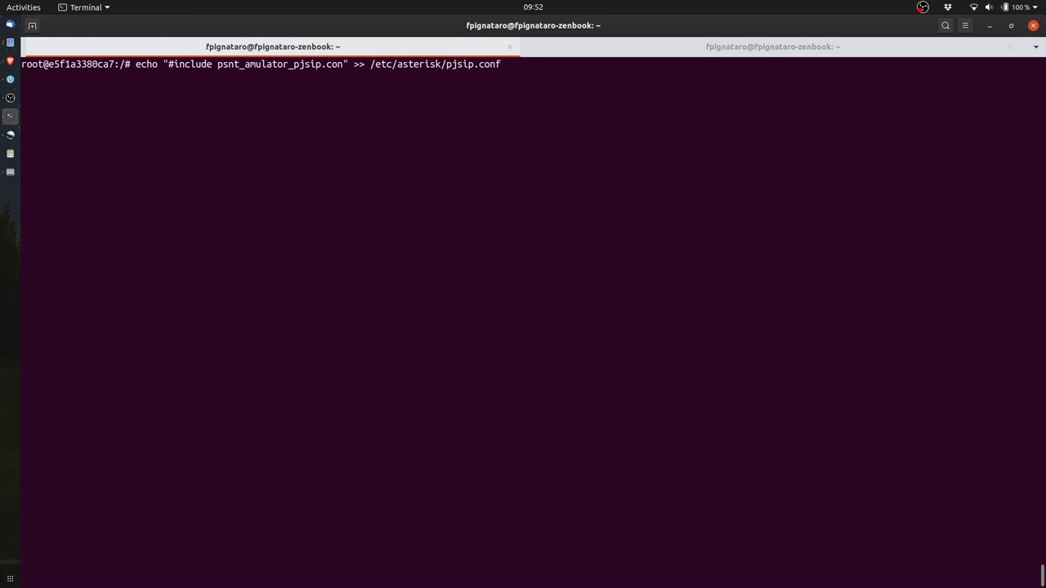
pyautogui.press('Return')
# Append '#include pstn_emulator_extensions.conf' to /etc/asterisk/extensions.conf, fixing typos in the name.
pyautogui.press('Up')
pyautogui.press('BackSpace')
pyautogui.press('BackSpace')
pyautogui.press('BackSpace')
pyautogui.press('BackSpace')
pyautogui.press('BackSpace')
pyautogui.press('BackSpace')
pyautogui.press('BackSpace')
pyautogui.press('BackSpace')
pyautogui.press('BackSpace')
pyautogui.press('BackSpace')
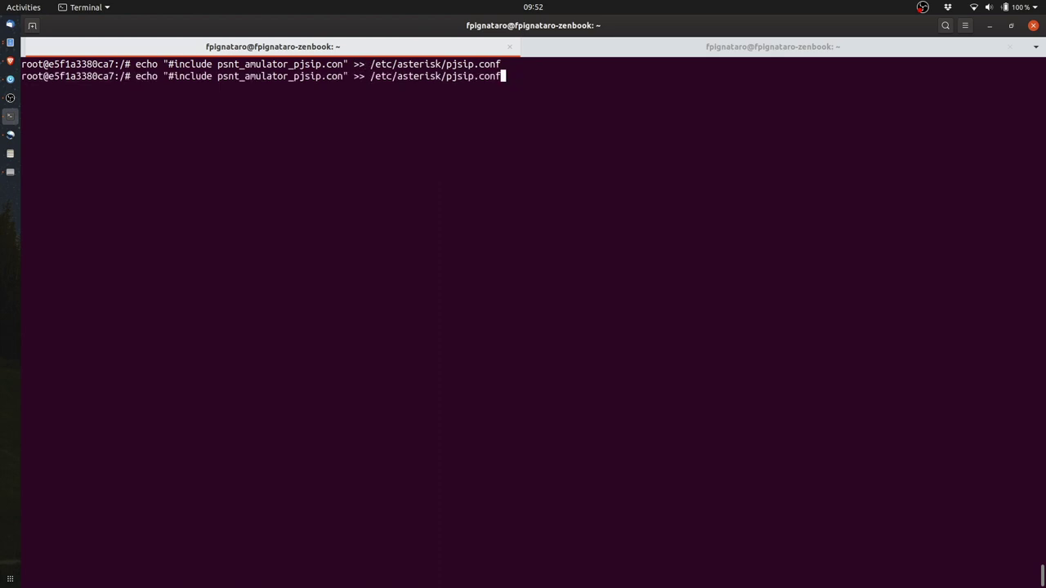
pyautogui.write('exte')
pyautogui.press('Tab')
pyautogui.write('conf')
pyautogui.click(506, 76)
pyautogui.press('Left')
pyautogui.press('Left')
pyautogui.press('Left')
pyautogui.press('Left')
pyautogui.press('Left')
pyautogui.press('Left')
pyautogui.press('Left')
pyautogui.press('Left')
pyautogui.press('Left')
pyautogui.press('Left')
pyautogui.press('Left')
pyautogui.press('Left')
pyautogui.press('Left')
pyautogui.press('Left')
pyautogui.press('Left')
pyautogui.press('Left')
pyautogui.press('Left')
pyautogui.press('Left')
pyautogui.press('Left')
pyautogui.press('Left')
pyautogui.press('BackSpace')
pyautogui.press('BackSpace')
pyautogui.press('BackSpace')
pyautogui.press('BackSpace')
pyautogui.press('BackSpace')
pyautogui.press('BackSpace')
pyautogui.press('BackSpace')
pyautogui.press('BackSpace')
pyautogui.press('BackSpace')
pyautogui.press('BackSpace')
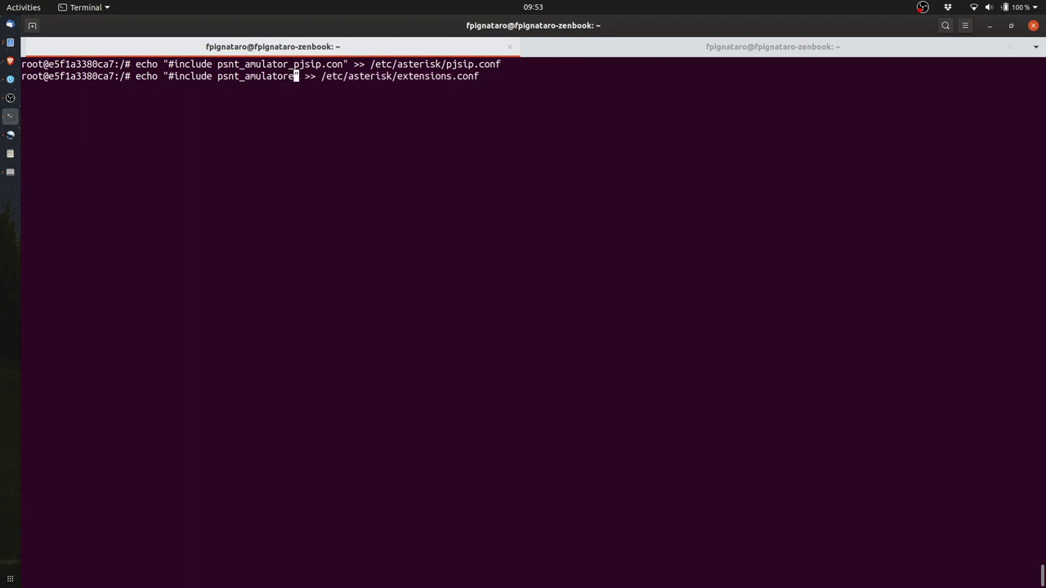
pyautogui.write('_ex')
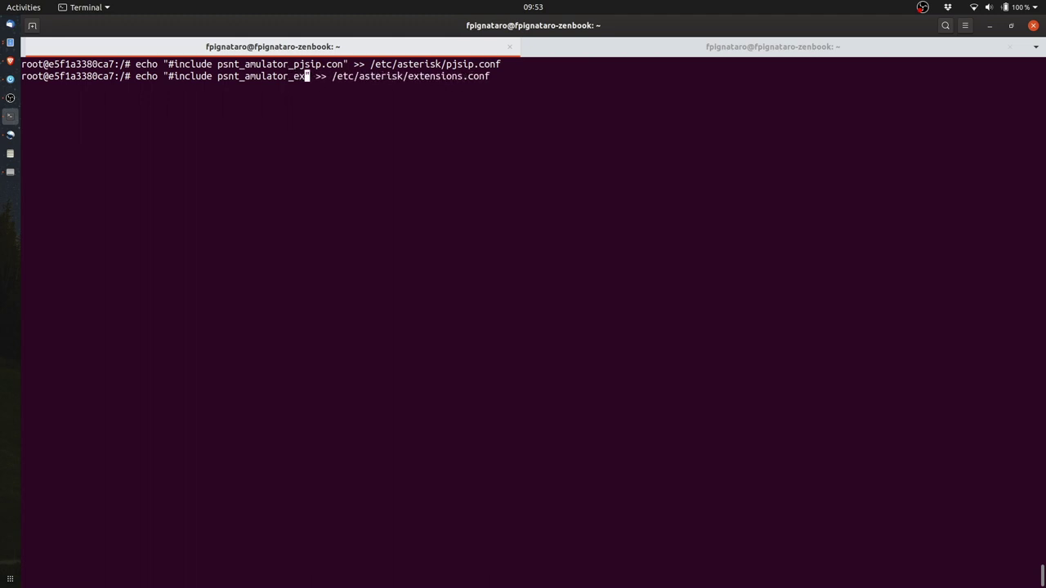
pyautogui.press('BackSpace')
pyautogui.press('BackSpace')
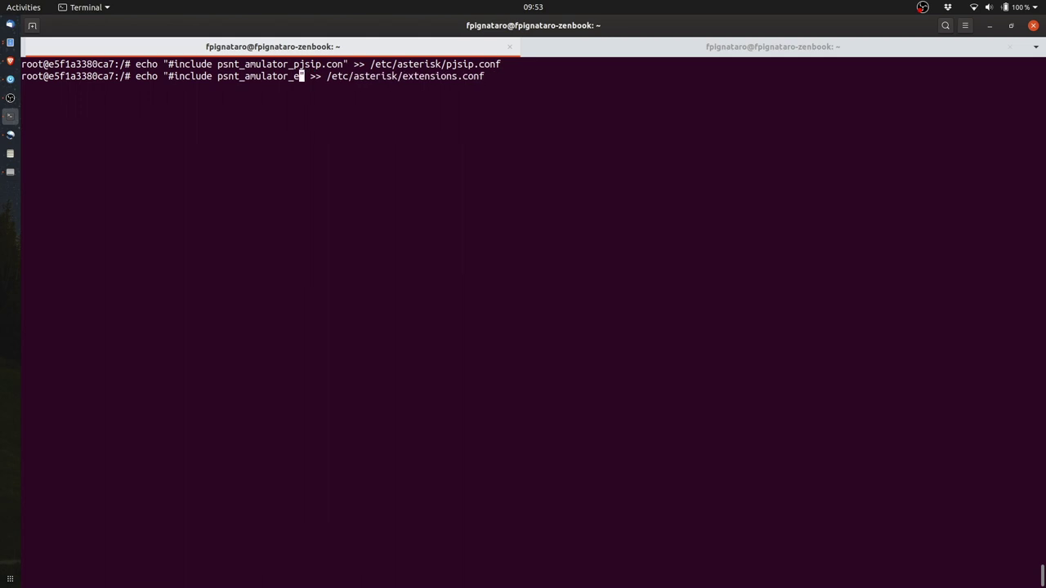
pyautogui.write('extensions.conf')
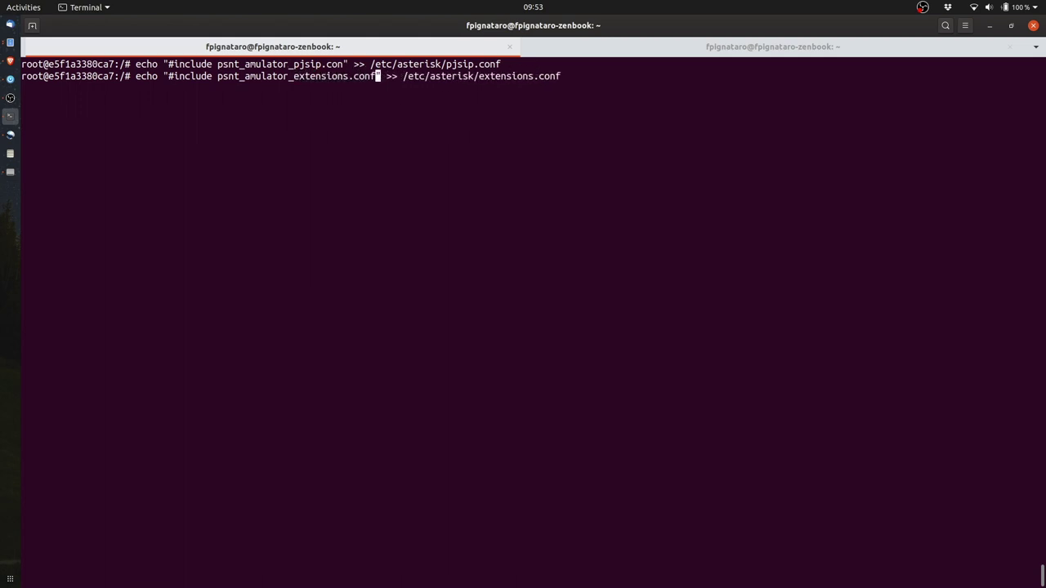
pyautogui.press('Left')
pyautogui.press('Left')
pyautogui.press('Left')
pyautogui.press('Left')
pyautogui.press('Left')
pyautogui.press('Left')
pyautogui.press('Left')
pyautogui.press('Left')
pyautogui.press('Left')
pyautogui.press('Left')
pyautogui.press('Left')
pyautogui.press('Left')
pyautogui.press('Left')
pyautogui.press('Left')
pyautogui.press('Left')
pyautogui.press('Left')
pyautogui.press('Left')
pyautogui.press('Left')
pyautogui.press('Left')
pyautogui.press('Left')
pyautogui.press('BackSpace')
pyautogui.write('e')
pyautogui.press('Return')
# Re-run the pjsip.conf include command with the misspelled emulator name corrected.
pyautogui.press('Up')
pyautogui.press('Left')
pyautogui.press('Left')
pyautogui.press('Left')
pyautogui.press('Left')
pyautogui.press('Up')
pyautogui.press('Left')
pyautogui.press('Left')
pyautogui.press('Left')
pyautogui.press('Left')
pyautogui.press('Left')
pyautogui.press('Left')
pyautogui.press('Left')
pyautogui.press('Left')
pyautogui.press('Left')
pyautogui.press('Left')
pyautogui.press('Left')
pyautogui.press('Left')
pyautogui.press('Left')
pyautogui.press('Left')
pyautogui.press('Left')
pyautogui.press('Left')
pyautogui.press('Left')
pyautogui.press('Left')
pyautogui.press('Left')
pyautogui.press('Left')
pyautogui.press('Left')
pyautogui.press('Left')
pyautogui.press('Left')
pyautogui.press('Left')
pyautogui.press('Left')
pyautogui.press('Left')
pyautogui.press('Left')
pyautogui.press('Left')
pyautogui.press('BackSpace')
pyautogui.write('e')
pyautogui.press('Return')
pyautogui.hotkey('ctrl', 'l')
pyautogui.write('ca')
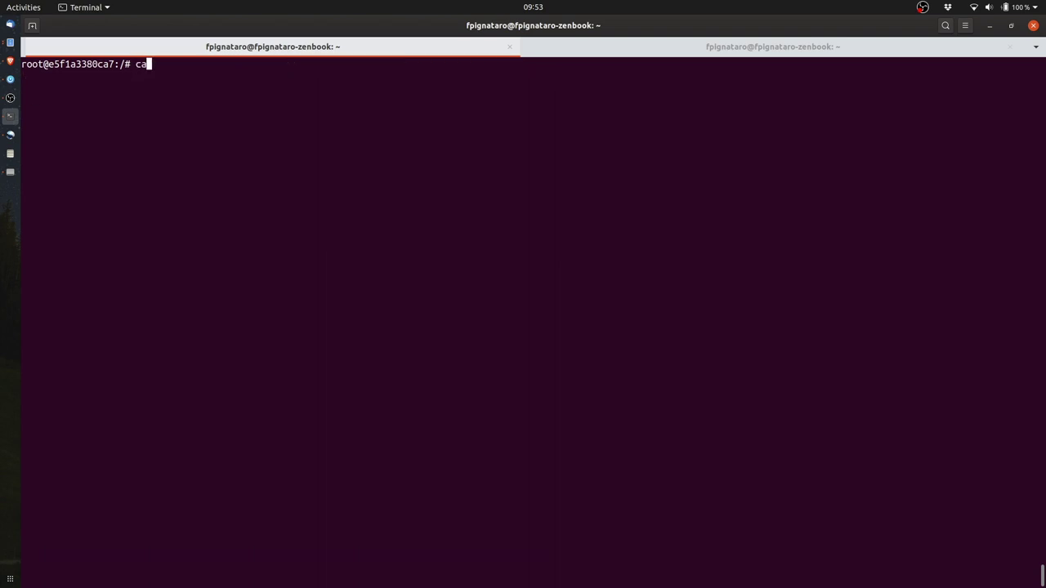
pyautogui.write('t /etc/asterisk/ext')
# Print extensions.conf and confirm it ends with the emulator include line.
pyautogui.press('Tab')
pyautogui.write('.')
pyautogui.press('Tab')
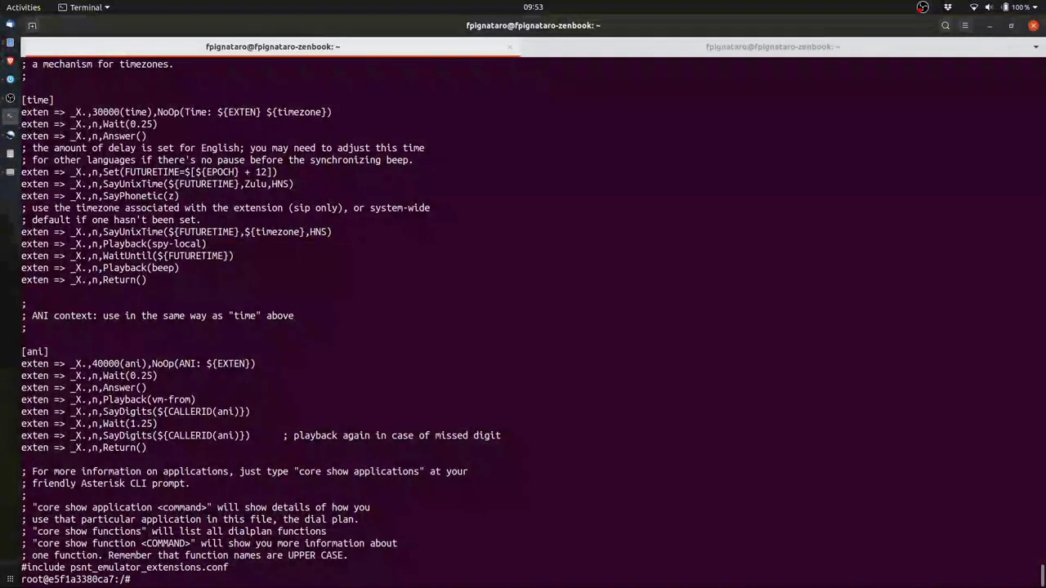
pyautogui.moveTo(27, 567); pyautogui.dragTo(218, 567)
pyautogui.click(215, 560)
pyautogui.press('Return')
pyautogui.press('Return')
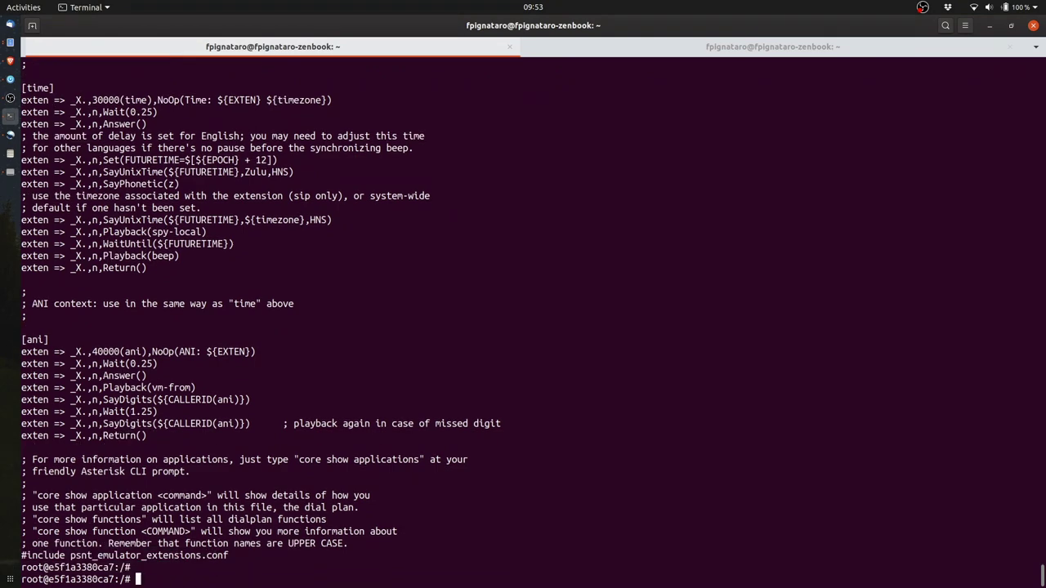
# Connect to the Asterisk console with asterisk -rvv and query the PJSIP endpoints.
pyautogui.write('asterisk  -rvv')
pyautogui.press('Return')
pyautogui.write('module reload')
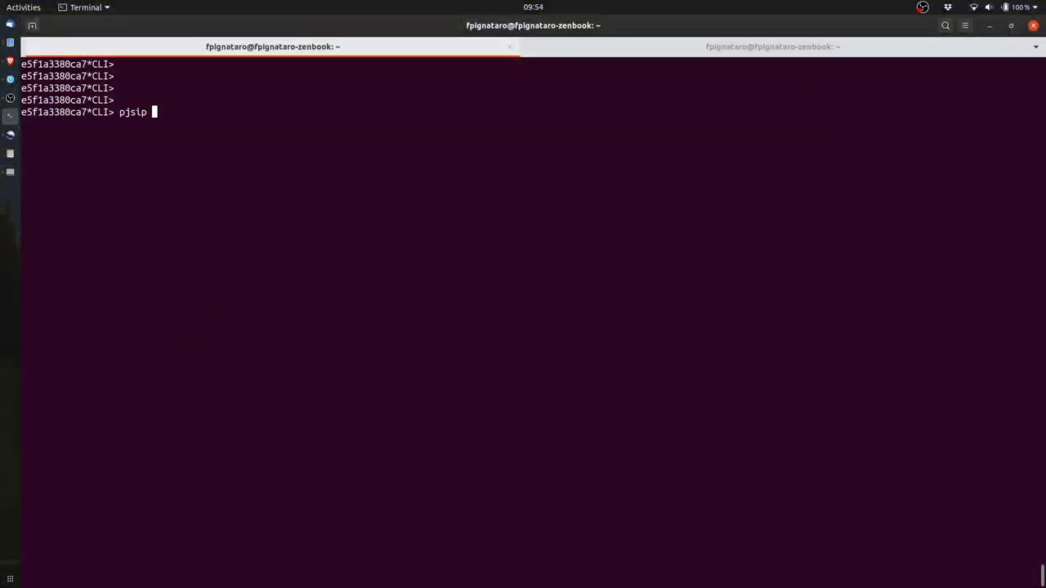
pyautogui.write('s')
pyautogui.press('BackSpace')
pyautogui.write('show en')
pyautogui.press('Tab')
pyautogui.write('s')
pyautogui.press('Return')
# Show the from-testers dialplan in the Asterisk CLI.
pyautogui.press('Return')
pyautogui.press('Return')
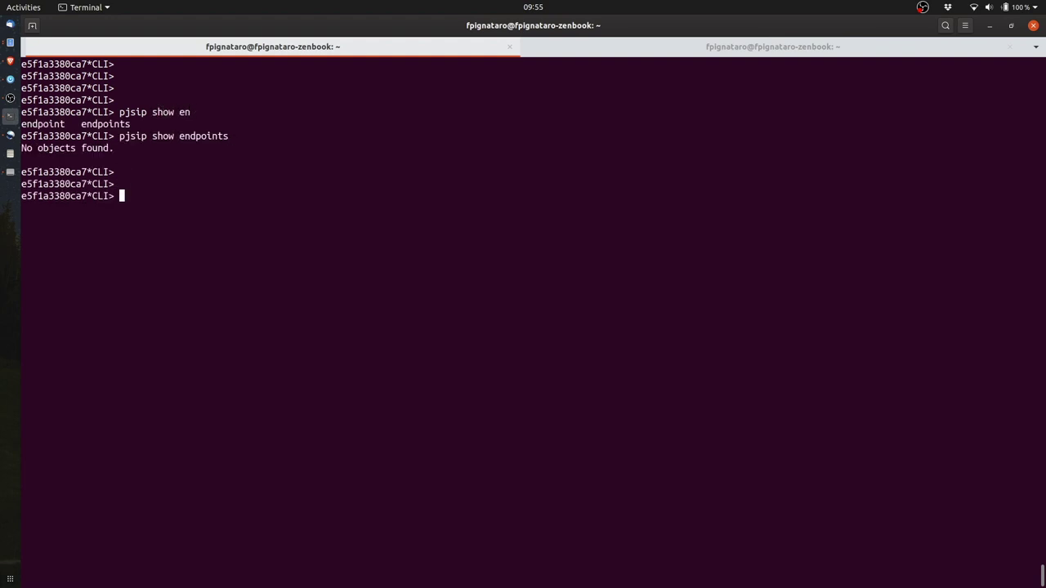
pyautogui.write('dialplan show fr')
pyautogui.press('Tab')
pyautogui.press('Return')
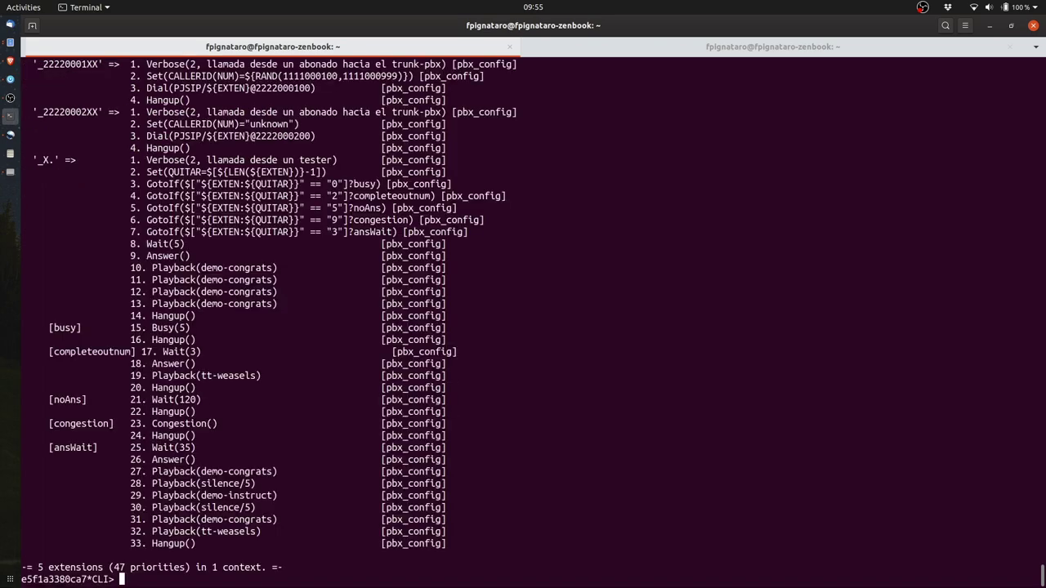
pyautogui.press('Return')
pyautogui.press('Return')
pyautogui.press('Return')
# Reload res_pjsip.so, which reports the included pstn_emulator_pjsip file as missing.
pyautogui.hotkey('ctrl', 'l')
pyautogui.write('mod')
pyautogui.press('Tab')
pyautogui.write('rel')
pyautogui.press('Tab')
pyautogui.write('res')
pyautogui.press('Tab')
pyautogui.write('Pj')
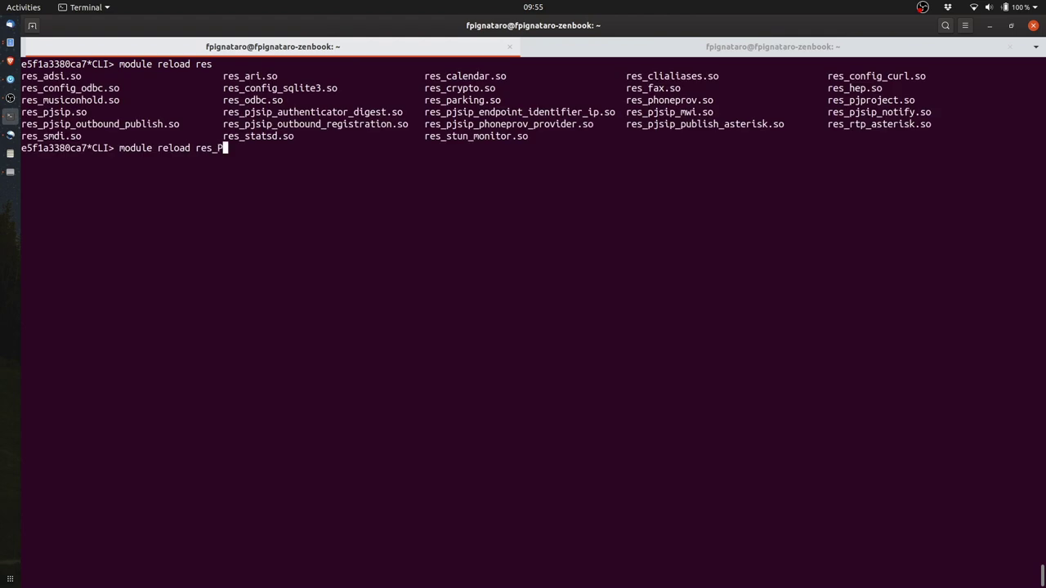
pyautogui.press('Tab')
pyautogui.write('s')
pyautogui.press('Tab')
pyautogui.write('.')
pyautogui.press('Tab')
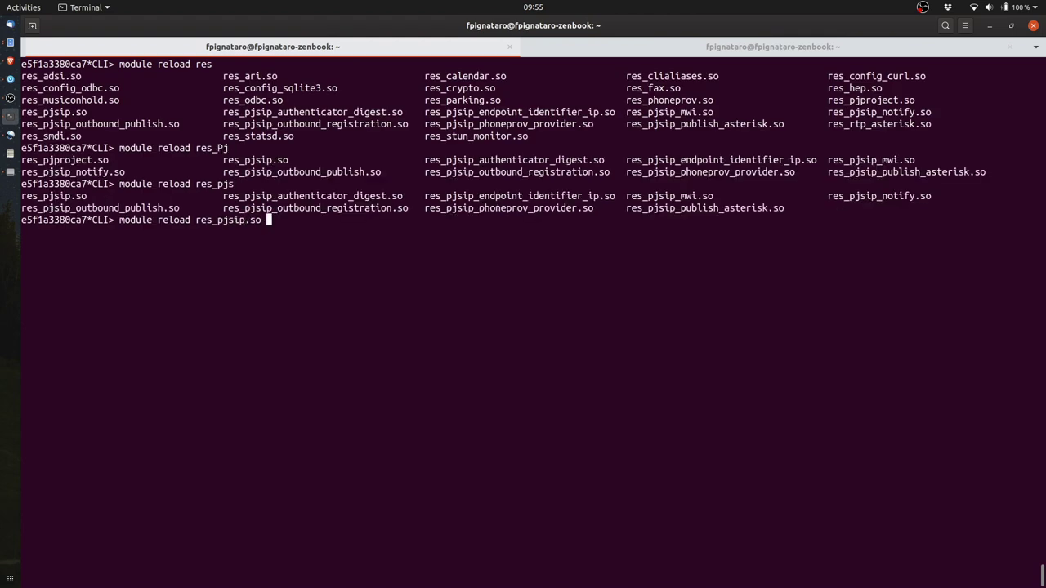
pyautogui.press('Return')
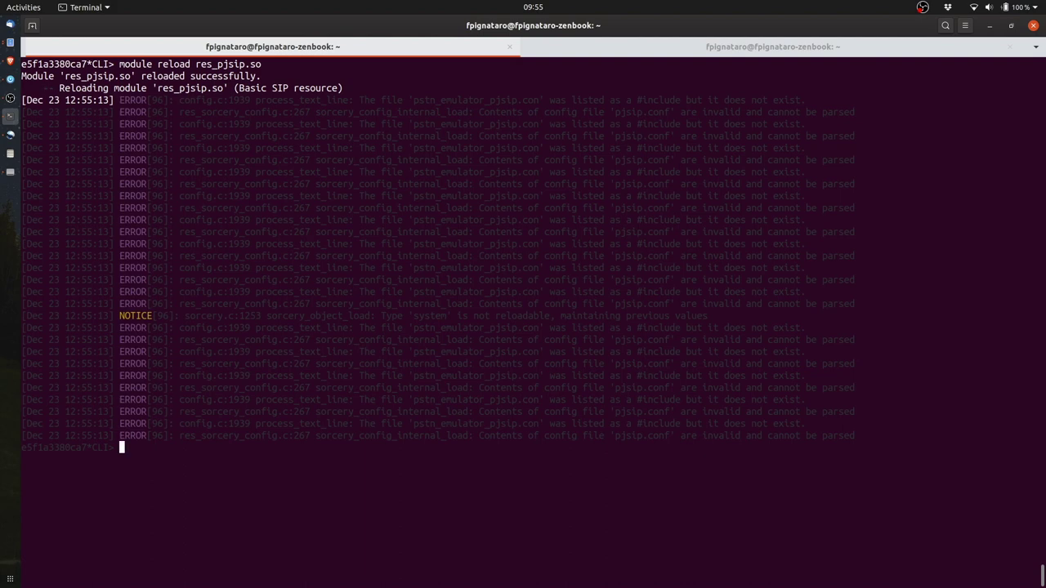
pyautogui.hotkey('ctrl', 'l')
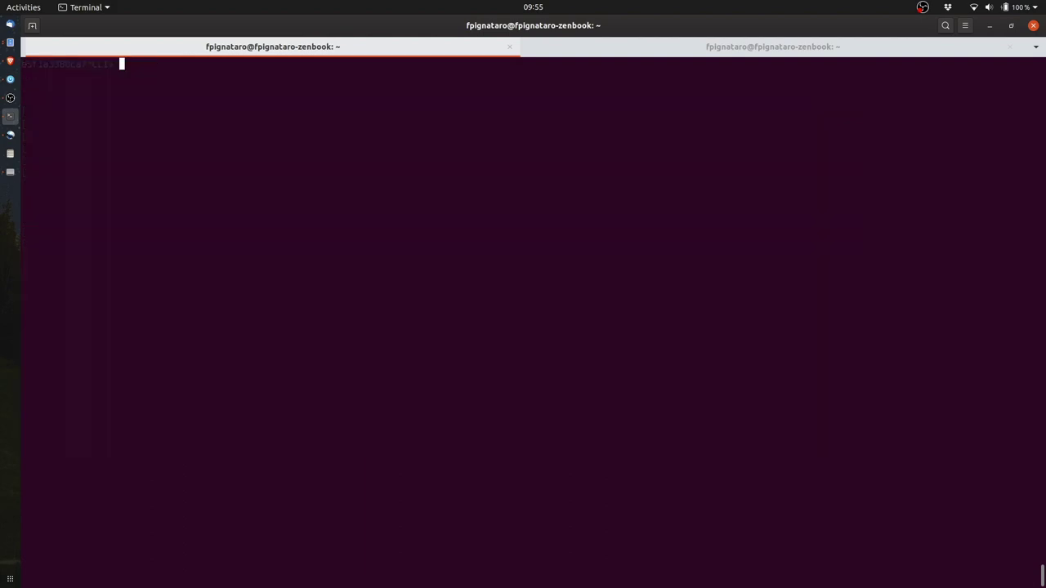
# Confirm /etc/asterisk/pstn_emulator_pjsip.conf exists and copy its exact file name.
pyautogui.hotkey('ctrl', 'c')
pyautogui.press('Return')
pyautogui.press('Return')
pyautogui.write('ls /etc/asterisk/pstn_emulator_')
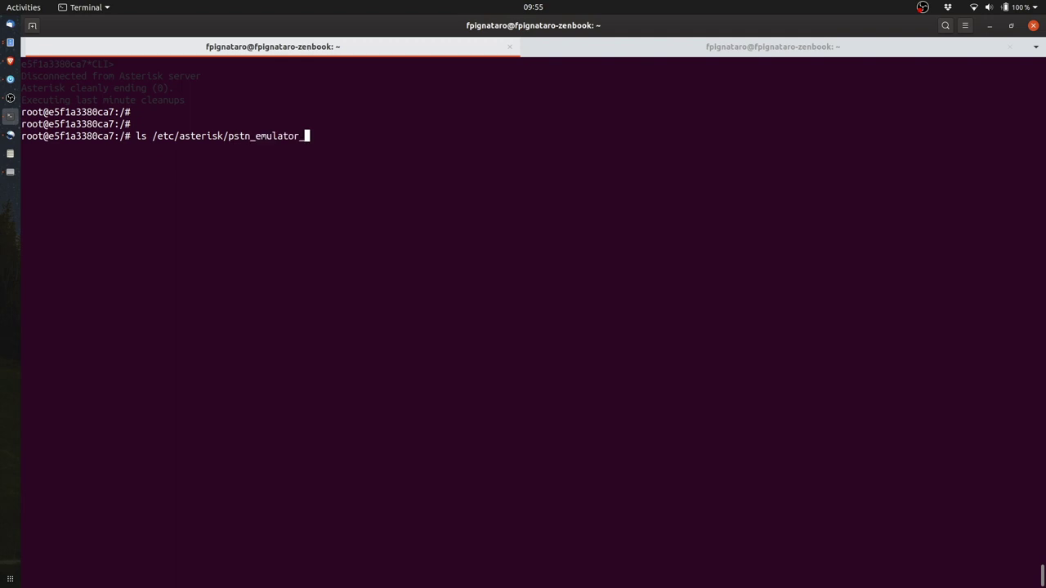
pyautogui.press('Tab')
pyautogui.press('Return')
pyautogui.press('Return')
pyautogui.press('Return')
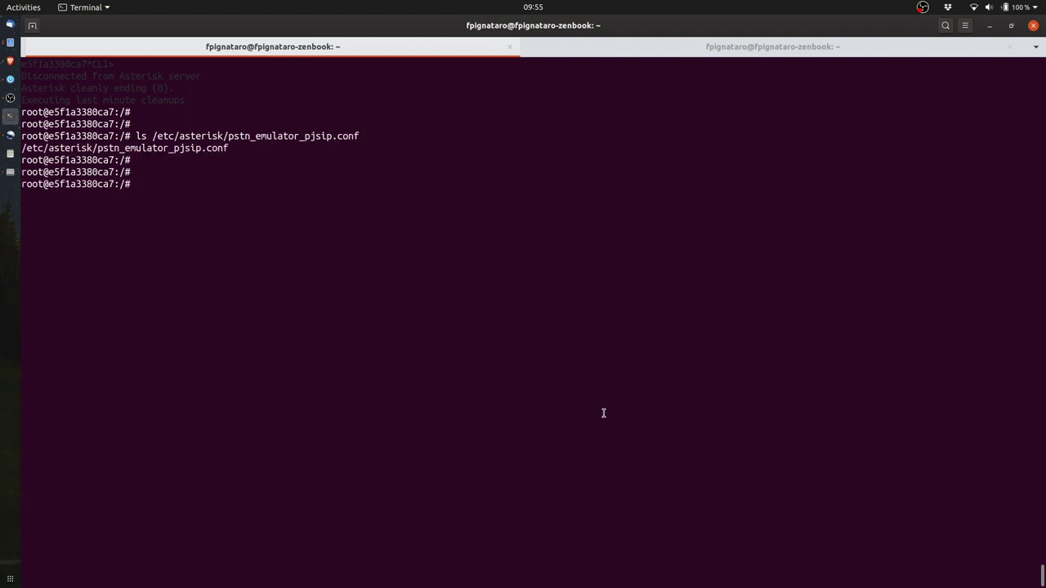
pyautogui.moveTo(369, 136); pyautogui.dragTo(228, 135)
pyautogui.rightClick(230, 139)
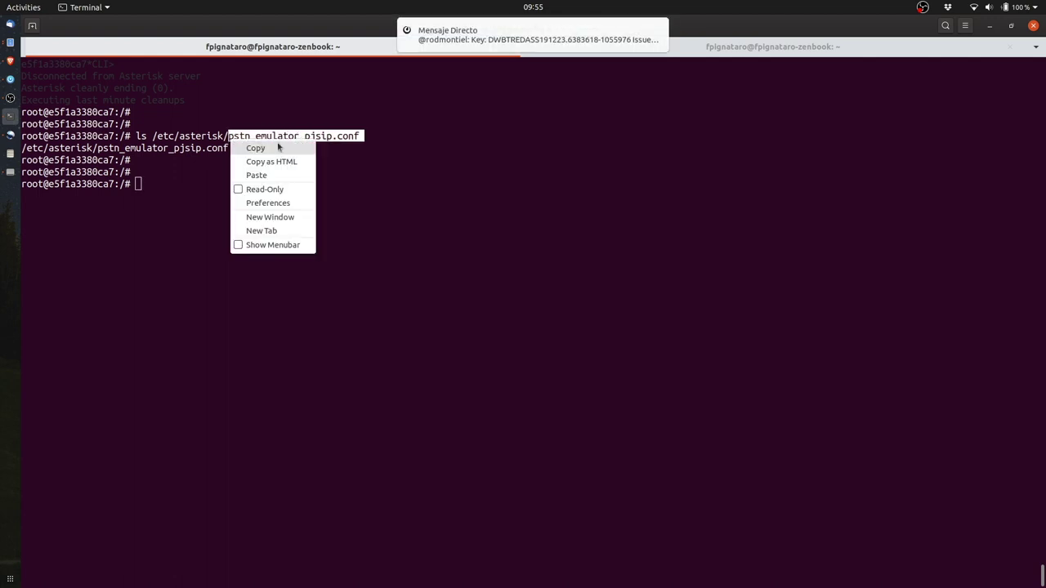
pyautogui.click(278, 147)
# Rewrite pjsip.conf with the corrected '#include pstn_emulator_pjsip.conf' line.
pyautogui.hotkey('ctrl', 'l')
pyautogui.press('Up')
pyautogui.press('Up')
pyautogui.press('Up')
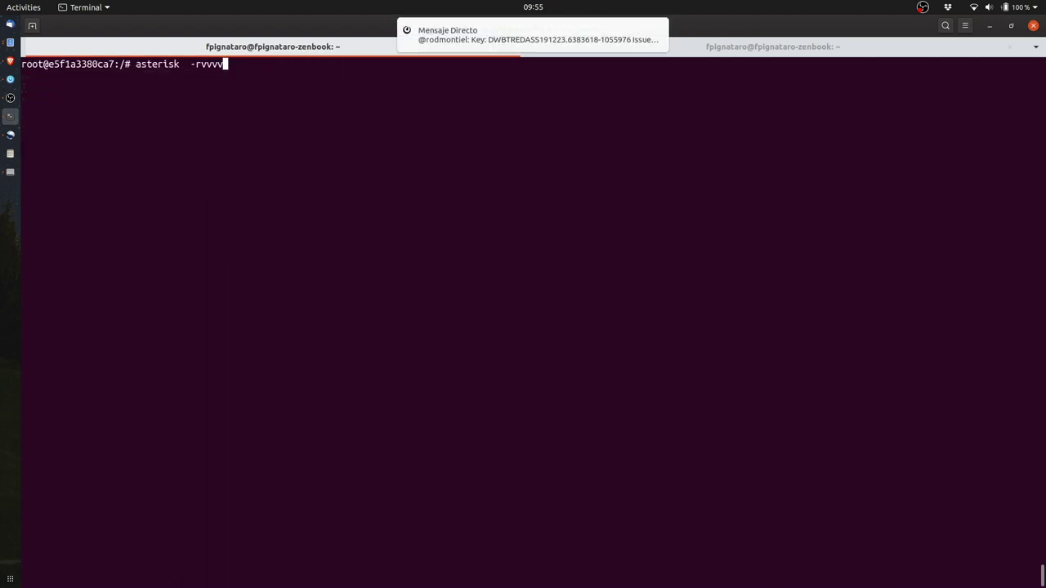
pyautogui.press('Up')
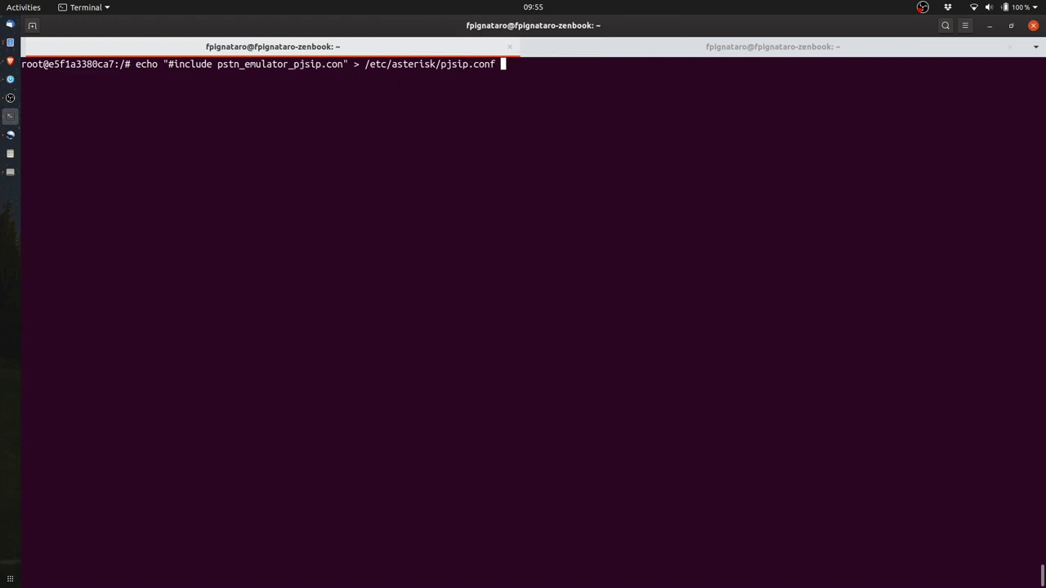
pyautogui.press('Left')
pyautogui.press('Left')
pyautogui.press('Left')
pyautogui.press('Left')
pyautogui.press('Left')
pyautogui.press('Left')
pyautogui.press('Left')
pyautogui.press('Left')
pyautogui.press('Left')
pyautogui.press('Left')
pyautogui.press('Left')
pyautogui.press('Left')
pyautogui.press('Left')
pyautogui.press('Left')
pyautogui.press('Left')
pyautogui.press('Left')
pyautogui.press('Left')
pyautogui.press('Left')
pyautogui.press('Left')
pyautogui.press('Left')
pyautogui.press('Left')
pyautogui.press('Left')
pyautogui.press('Left')
pyautogui.press('Left')
pyautogui.press('Left')
pyautogui.press('Left')
pyautogui.press('Left')
pyautogui.press('Left')
pyautogui.press('BackSpace')
pyautogui.press('BackSpace')
pyautogui.press('BackSpace')
pyautogui.press('BackSpace')
pyautogui.press('BackSpace')
pyautogui.press('BackSpace')
pyautogui.press('BackSpace')
pyautogui.press('BackSpace')
pyautogui.press('BackSpace')
pyautogui.press('BackSpace')
pyautogui.press('BackSpace')
pyautogui.press('BackSpace')
pyautogui.press('BackSpace')
pyautogui.press('BackSpace')
pyautogui.press('BackSpace')
pyautogui.press('BackSpace')
pyautogui.press('BackSpace')
pyautogui.press('BackSpace')
pyautogui.press('BackSpace')
pyautogui.press('BackSpace')
pyautogui.press('BackSpace')
pyautogui.press('BackSpace')
pyautogui.press('BackSpace')
pyautogui.press('BackSpace')
pyautogui.press('BackSpace')
pyautogui.press('BackSpace')
pyautogui.press('BackSpace')
pyautogui.press('BackSpace')
pyautogui.press('BackSpace')
pyautogui.press('BackSpace')
pyautogui.press('BackSpace')
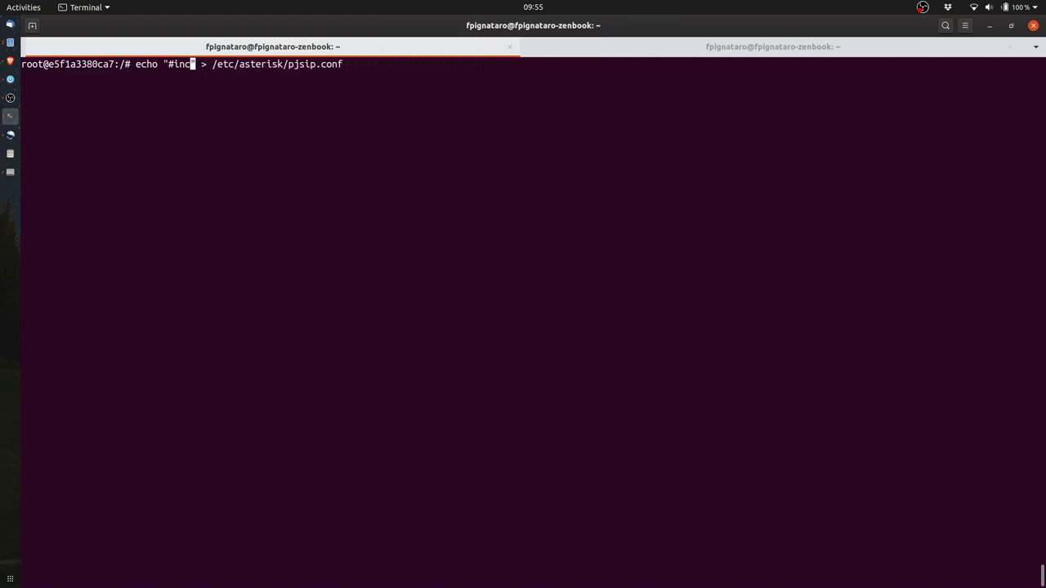
pyautogui.write('include pstn_emulator_pjsip.conf')
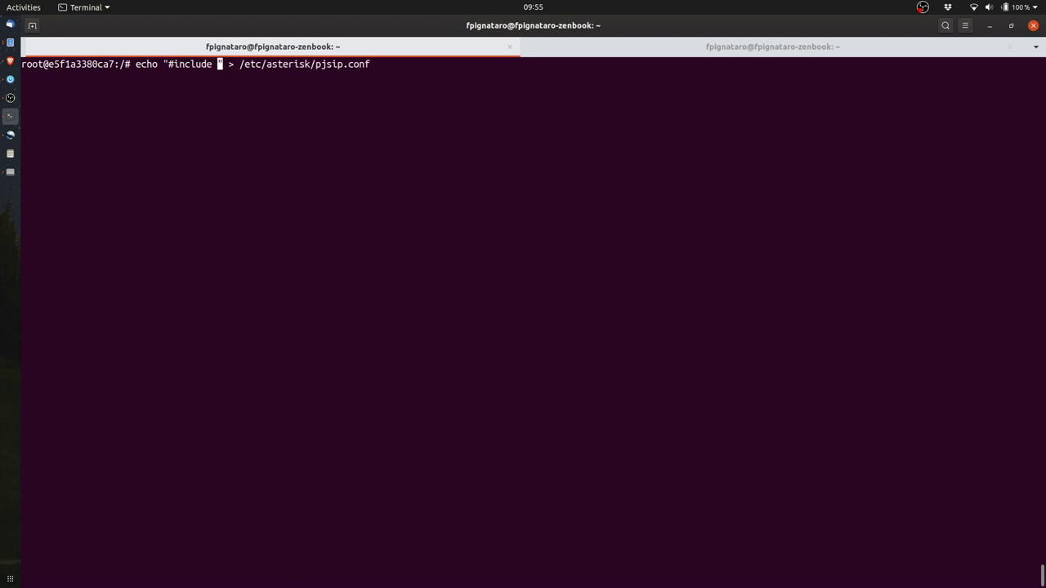
pyautogui.press('BackSpace')
pyautogui.press('Return')
# Reconnect to Asterisk, reload modules, and list the four PJSIP endpoints, all Unavailable.
pyautogui.press('Up')
pyautogui.press('Up')
pyautogui.press('Up')
pyautogui.press('Up')
pyautogui.press('Down')
pyautogui.press('Return')
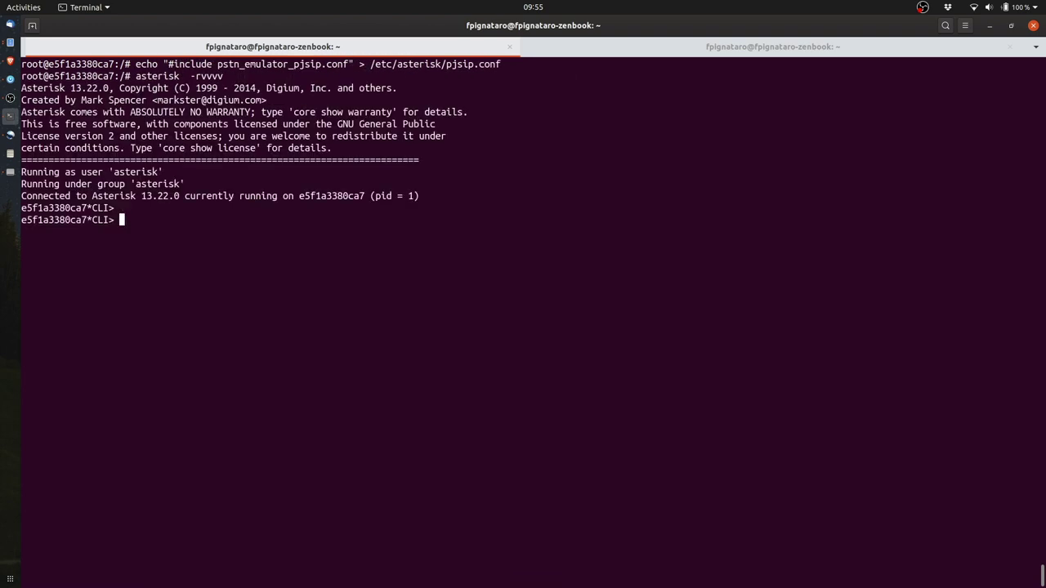
pyautogui.hotkey('ctrl', 'l')
pyautogui.write('module reload')
pyautogui.press('Return')
pyautogui.hotkey('ctrl', 'l')
pyautogui.write('pjsip show en')
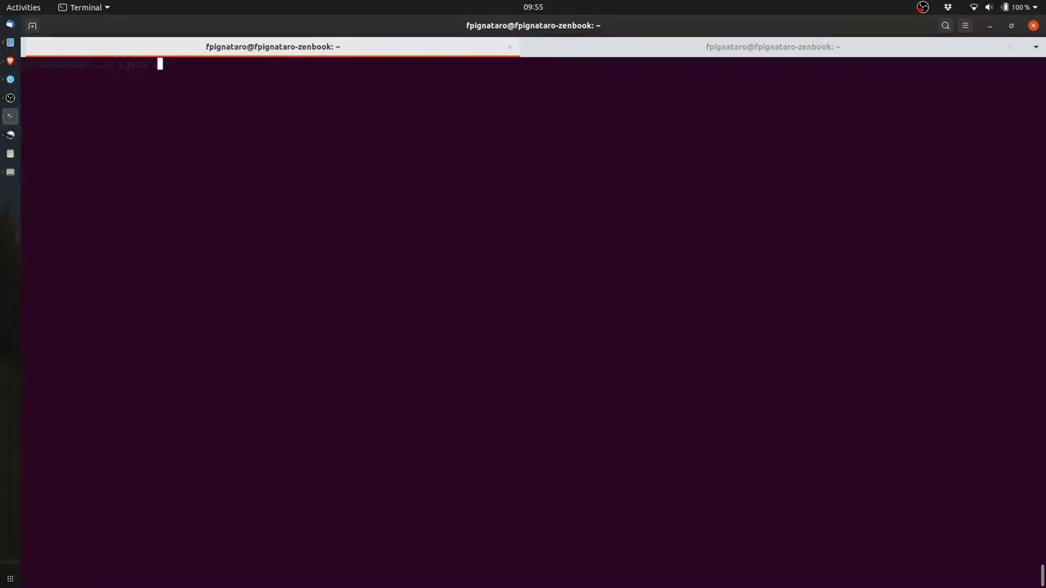
pyautogui.press('Tab')
pyautogui.write('s')
pyautogui.press('Return')
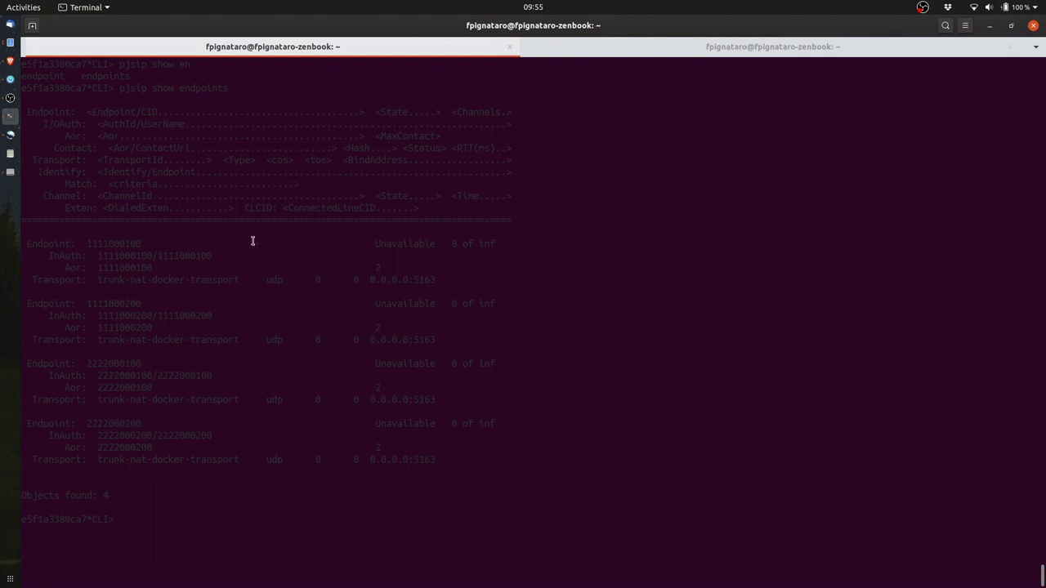
pyautogui.moveTo(188, 497); pyautogui.dragTo(2, 100)
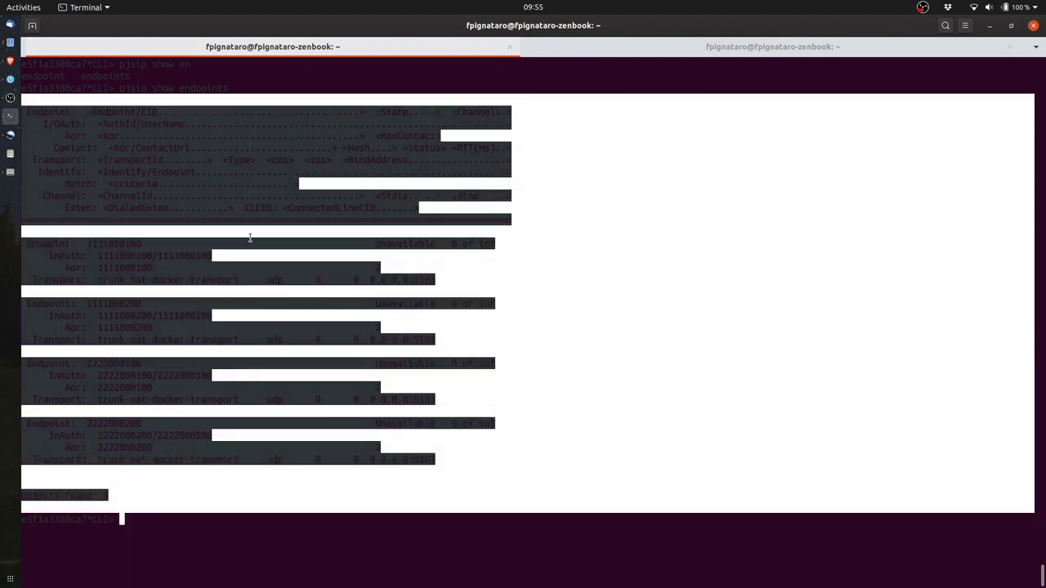
# In the second tab, print pstn_emulator_pjsip.conf and review the trunk 1 and trunk 2 definitions.
pyautogui.click(639, 49)
pyautogui.write('cat ')
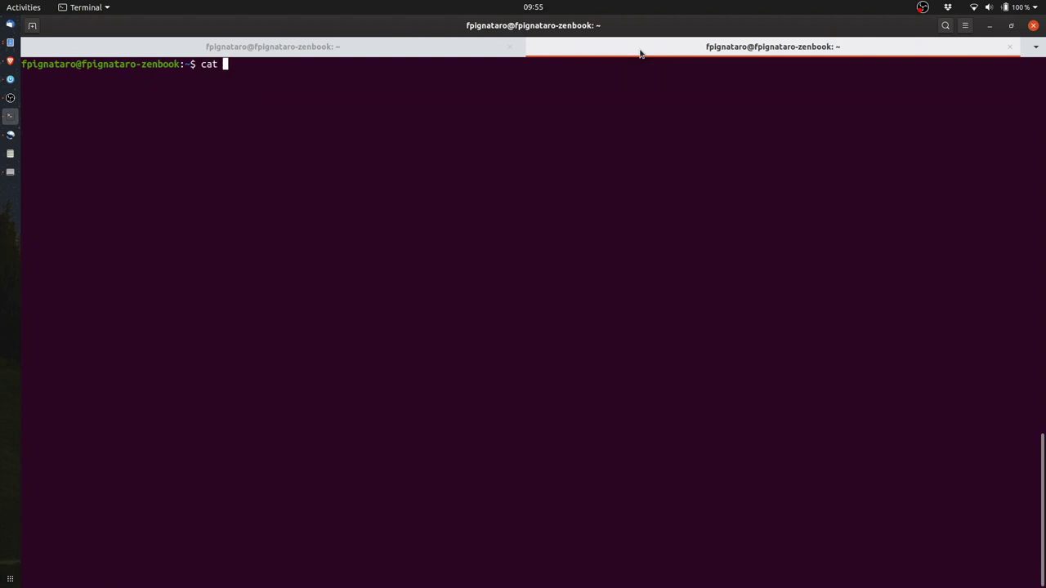
pyautogui.write('repositorios/pstn-emulator/')
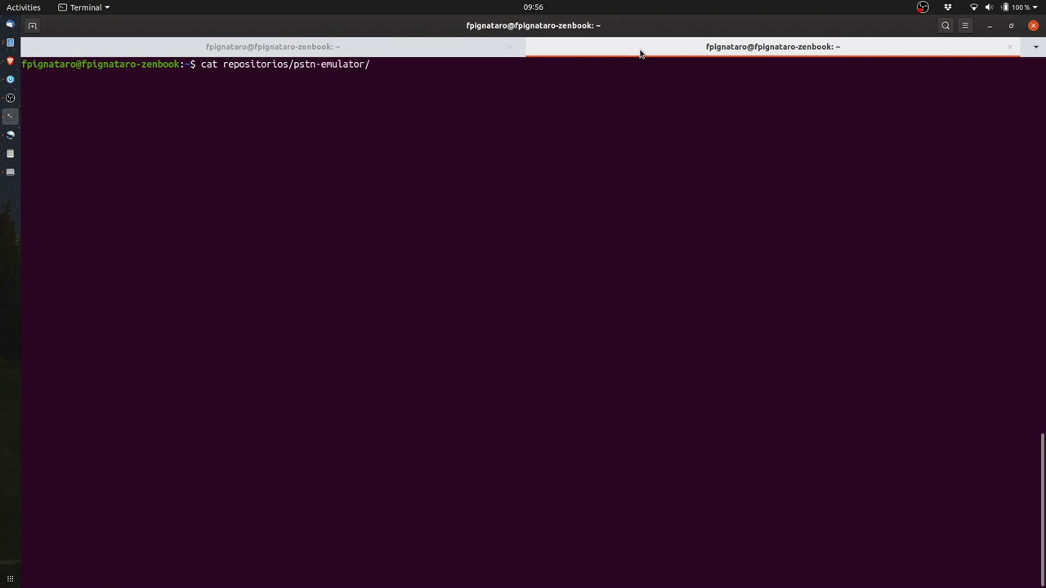
pyautogui.write('conf/pstn_emulator_pjsip.conf')
pyautogui.press('Return')
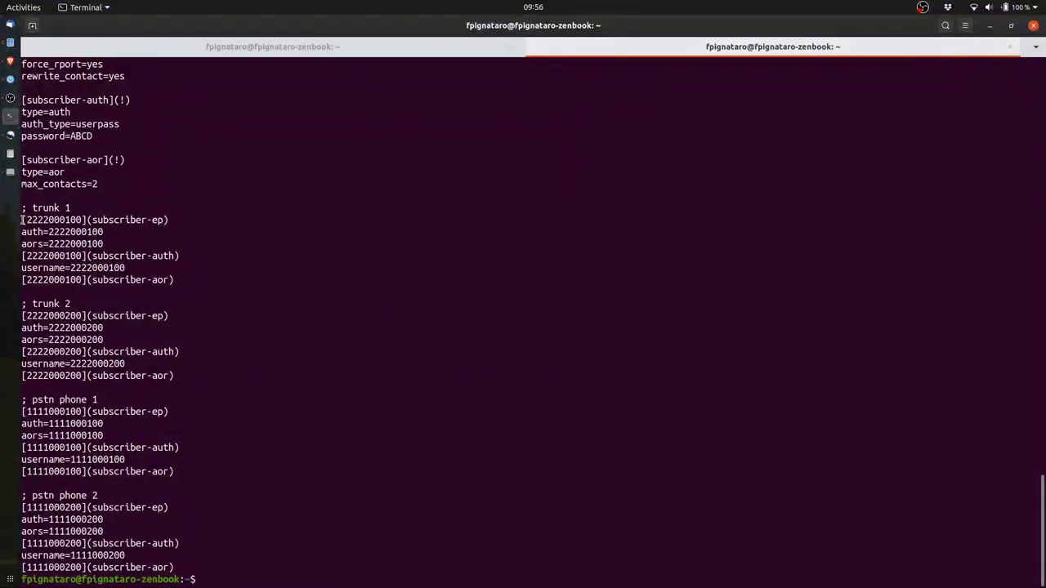
pyautogui.moveTo(22, 219); pyautogui.dragTo(83, 508)
# Back in the Asterisk CLI, compare the four endpoints and show the from-testers dialplan (5 extensions, 47 priorities).
pyautogui.click(240, 42)
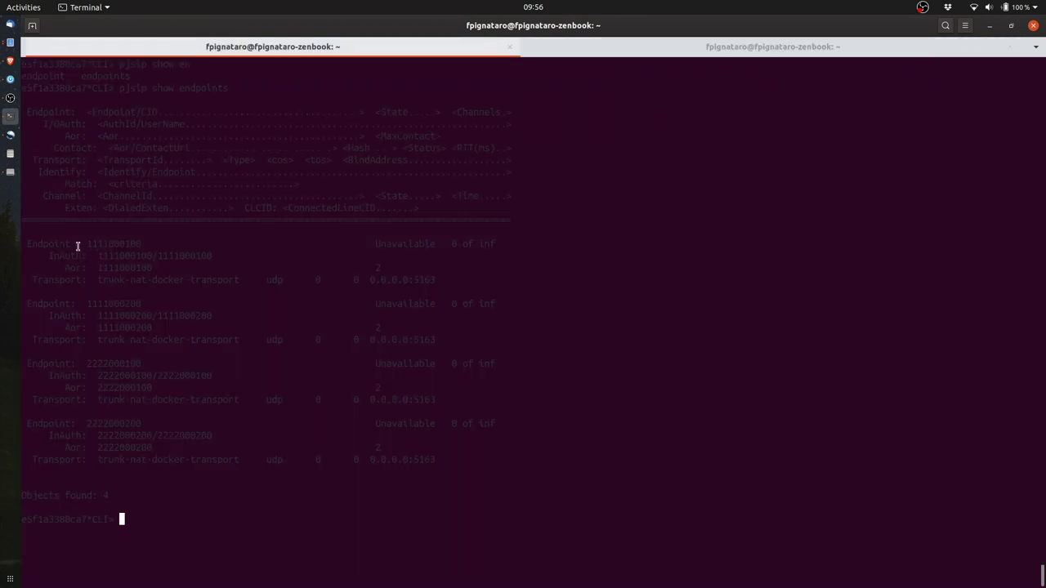
pyautogui.moveTo(77, 240); pyautogui.dragTo(199, 452)
pyautogui.click(200, 457)
pyautogui.hotkey('ctrl', 'l')
pyautogui.press('Return')
pyautogui.press('Return')
pyautogui.press('Return')
pyautogui.write('dialplan')
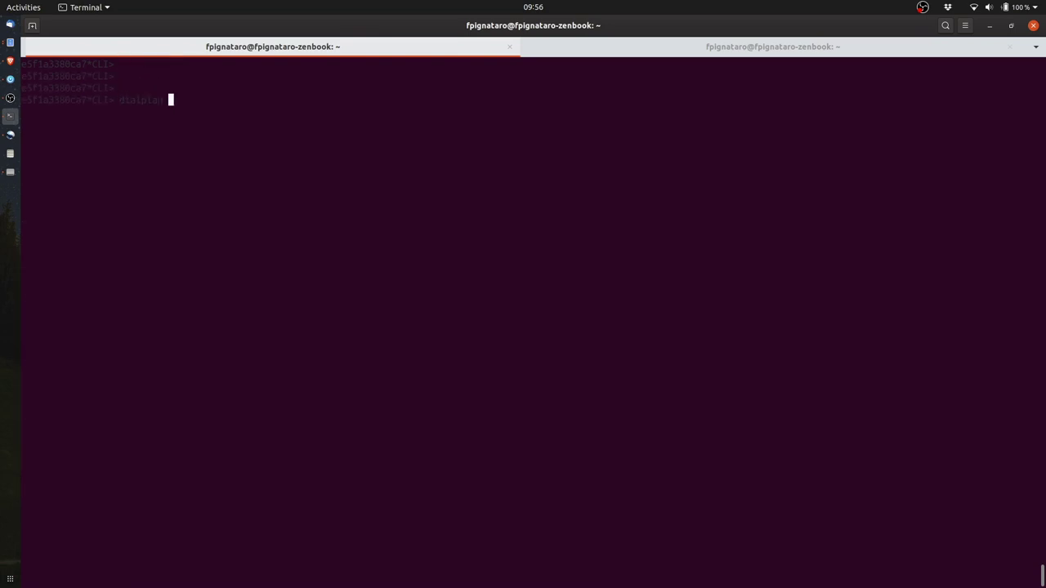
pyautogui.write(" show *'om-testers")
pyautogui.press('Return')
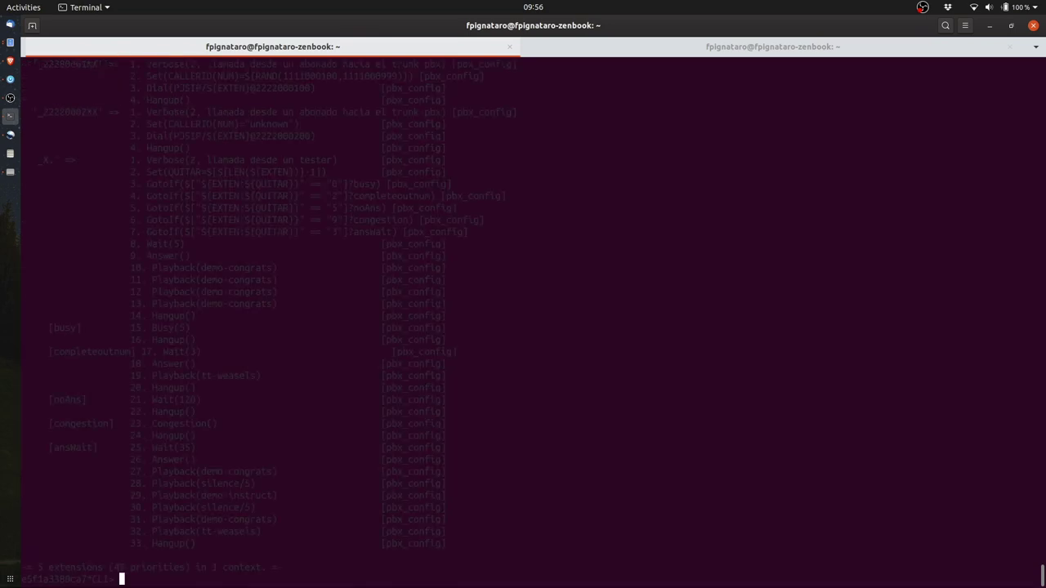
pyautogui.scroll(5, 242, 367)
pyautogui.moveTo(385, 492); pyautogui.dragTo(76, 159)
pyautogui.click(77, 166)
pyautogui.moveTo(65, 208); pyautogui.dragTo(522, 580)
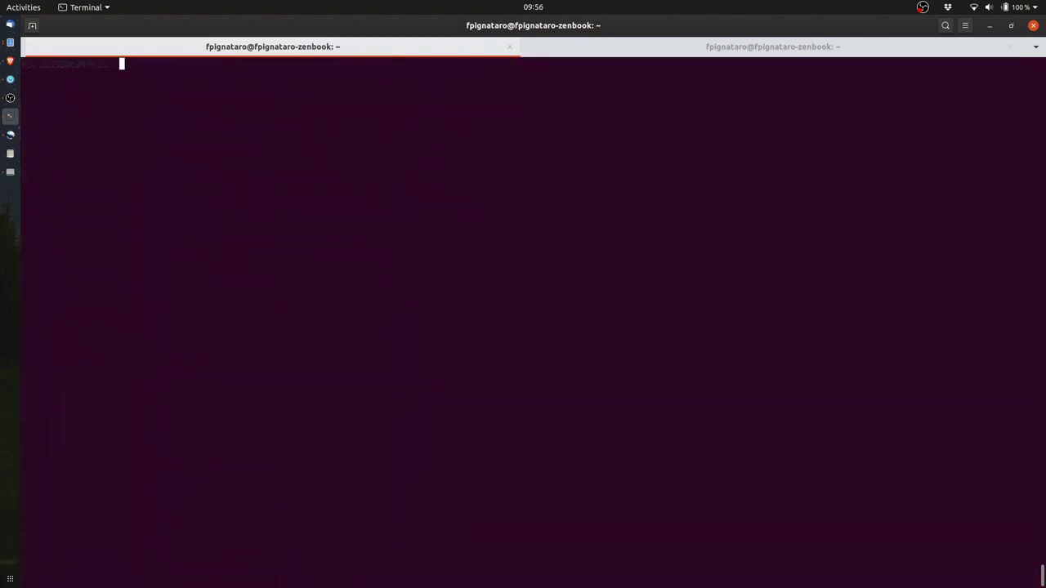
pyautogui.press('Return')
pyautogui.press('Return')
pyautogui.press('Return')
pyautogui.press('Return')
pyautogui.press('super')
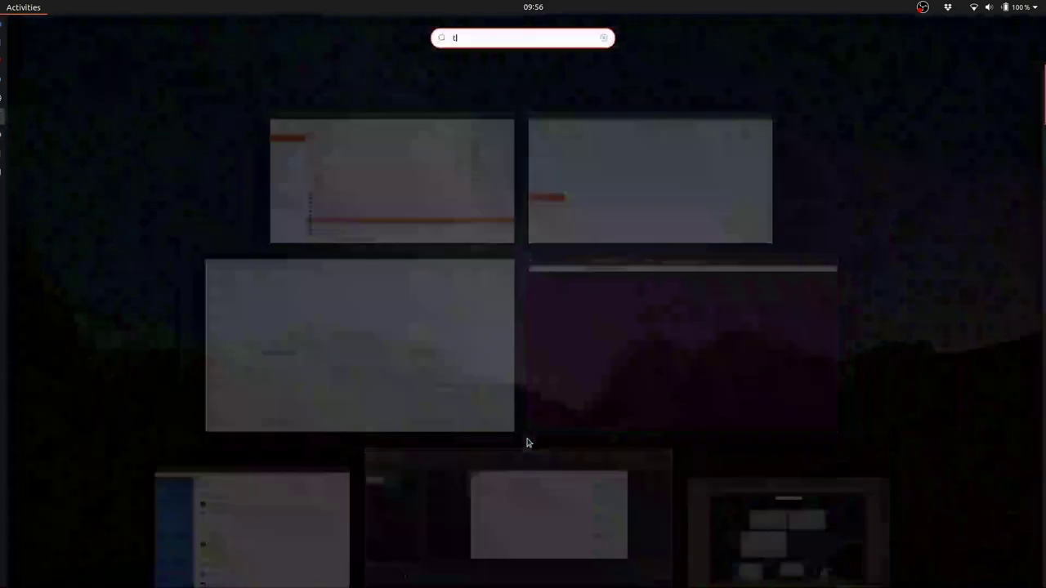
# Launch Twinkle, then run docker ps in the second tab to see pstn-emulator running with mapped ports.
pyautogui.write('twe')
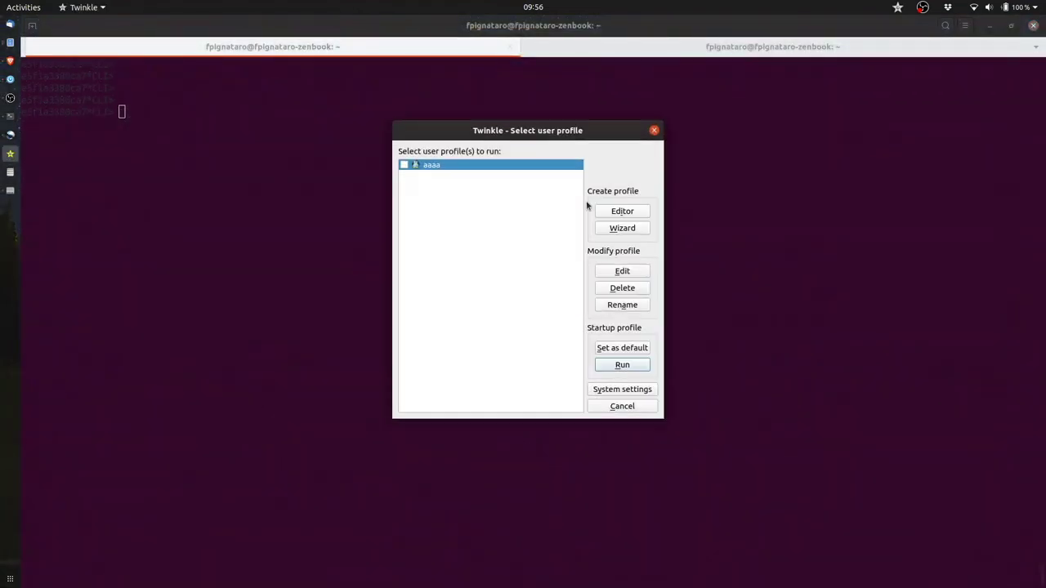
pyautogui.press('Escape')
pyautogui.click(590, 51)
pyautogui.hotkey('ctrl', 'l')
pyautogui.write('docker ps')
pyautogui.press('Return')
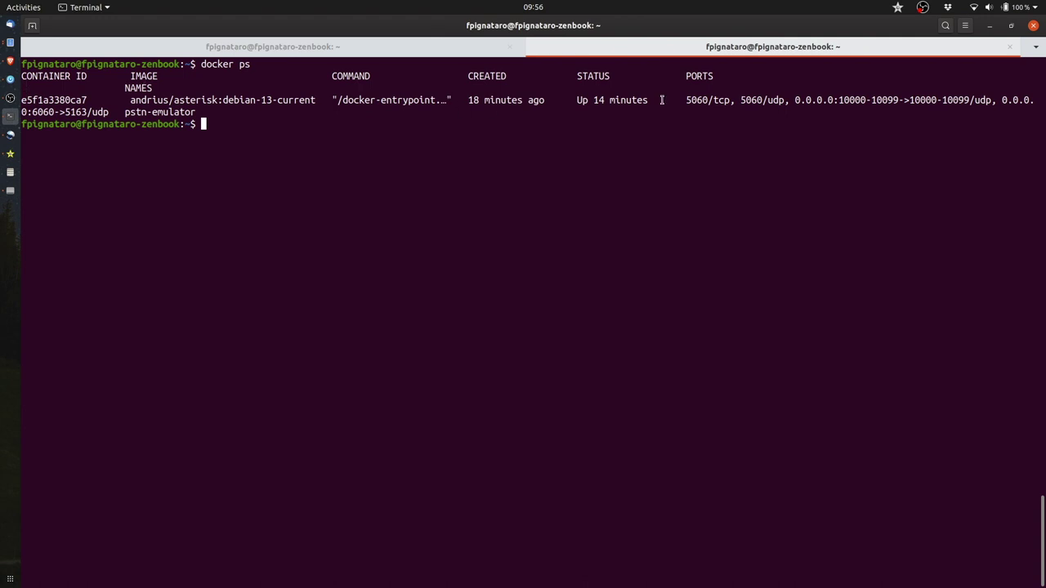
# Inspect the container's port mappings, then exit the Asterisk CLI to the container shell.
pyautogui.moveTo(676, 100); pyautogui.dragTo(763, 100)
pyautogui.click(765, 122)
pyautogui.click(758, 97)
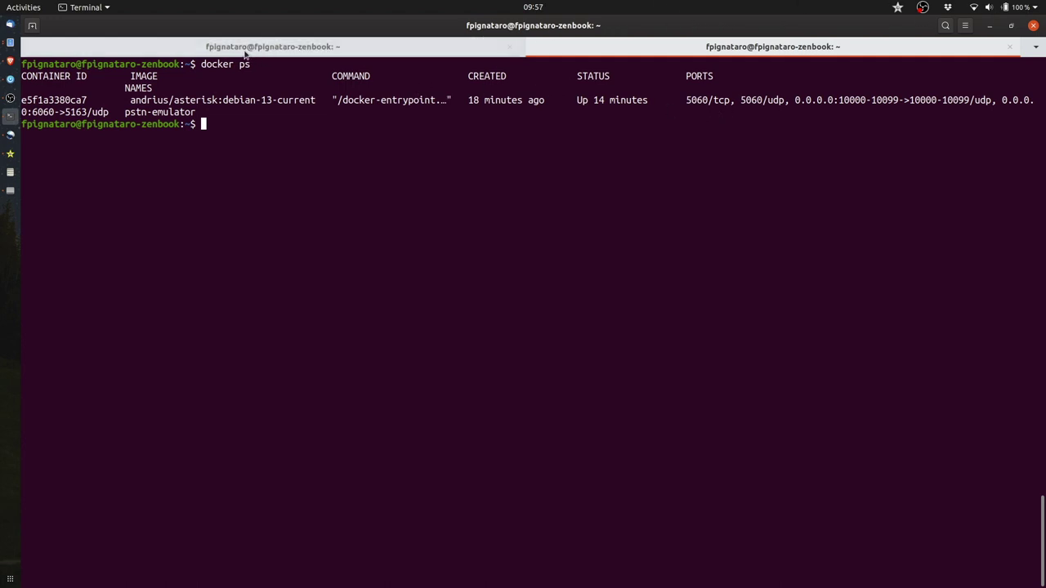
pyautogui.hotkey('ctrl', 'pageup')
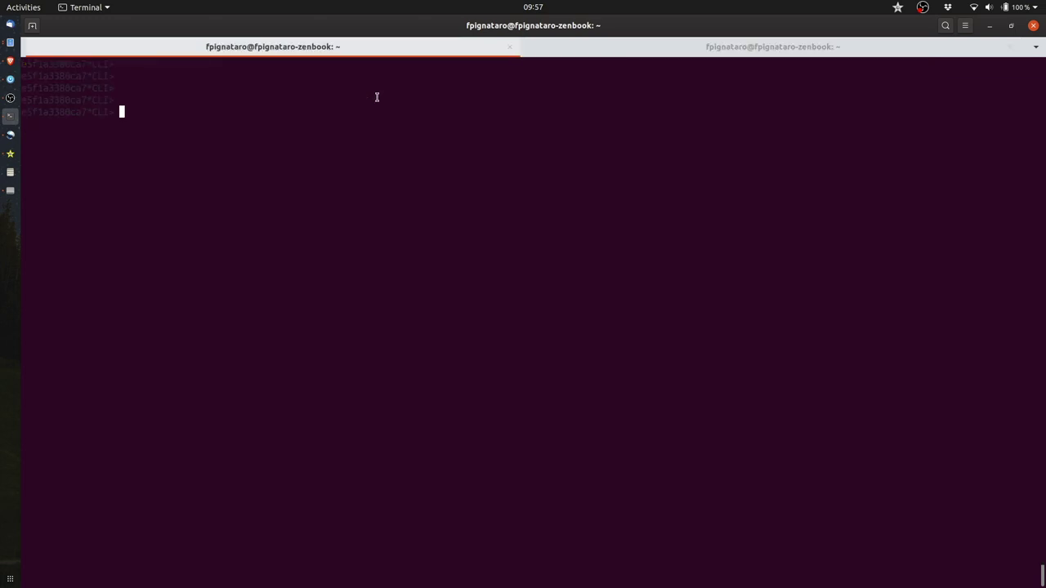
pyautogui.hotkey('ctrl', 'd')
pyautogui.hotkey('ctrl', 'l')
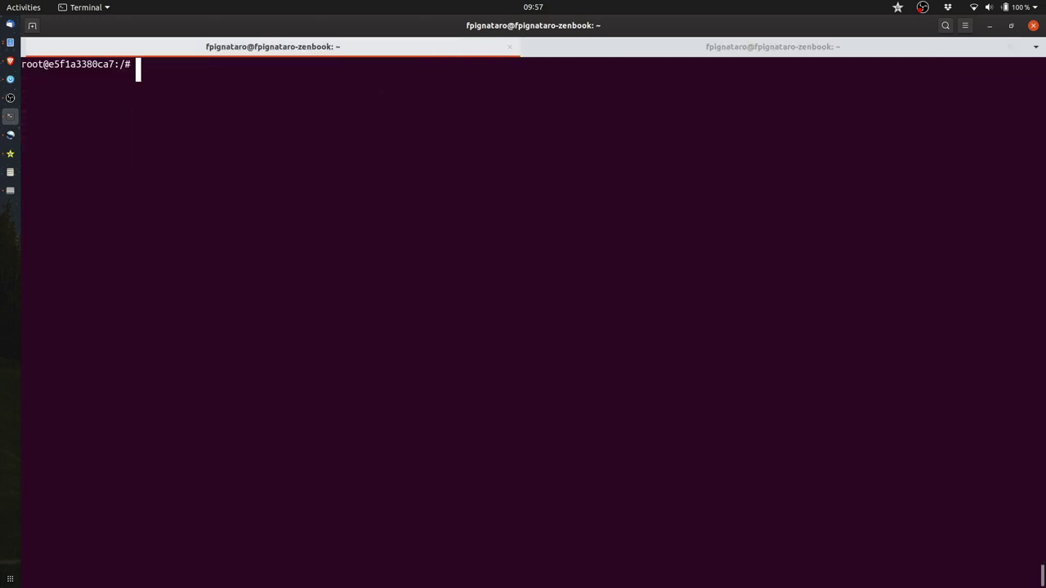
pyautogui.press('Return')
pyautogui.press('Return')
pyautogui.press('Return')
pyautogui.press('Return')
# Print /etc/asterisk/pstn_emulator_pjsip.conf and scroll through it, checking the bind port 5163.
pyautogui.write('cat /etc/as')
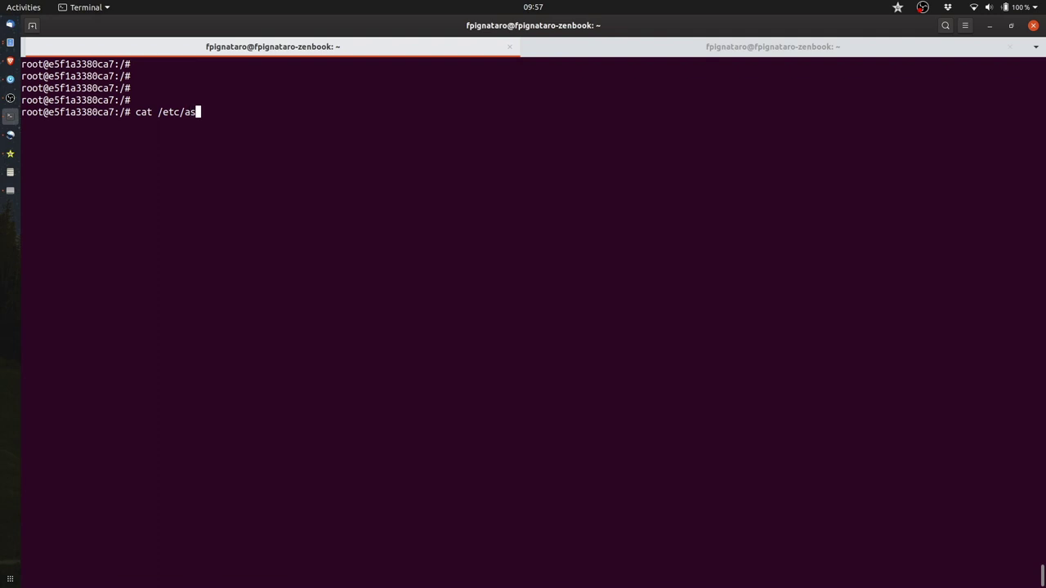
pyautogui.press('Tab')
pyautogui.write('p')
pyautogui.press('Tab')
pyautogui.write('p')
pyautogui.press('Tab')
pyautogui.press('Return')
pyautogui.scroll(15, 412, 228)
pyautogui.scroll(5, 412, 228)
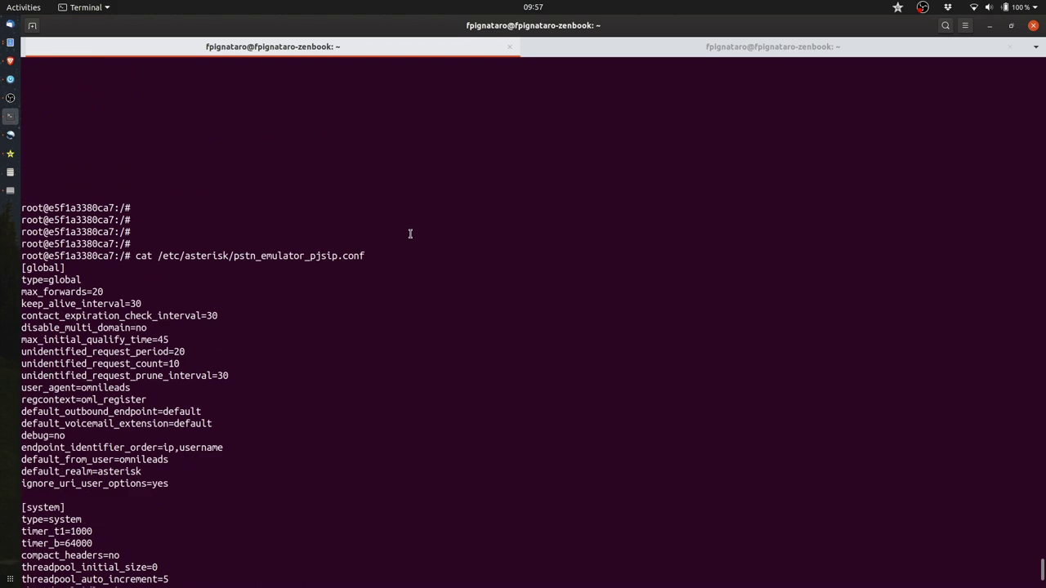
pyautogui.scroll(-2, 235, 375)
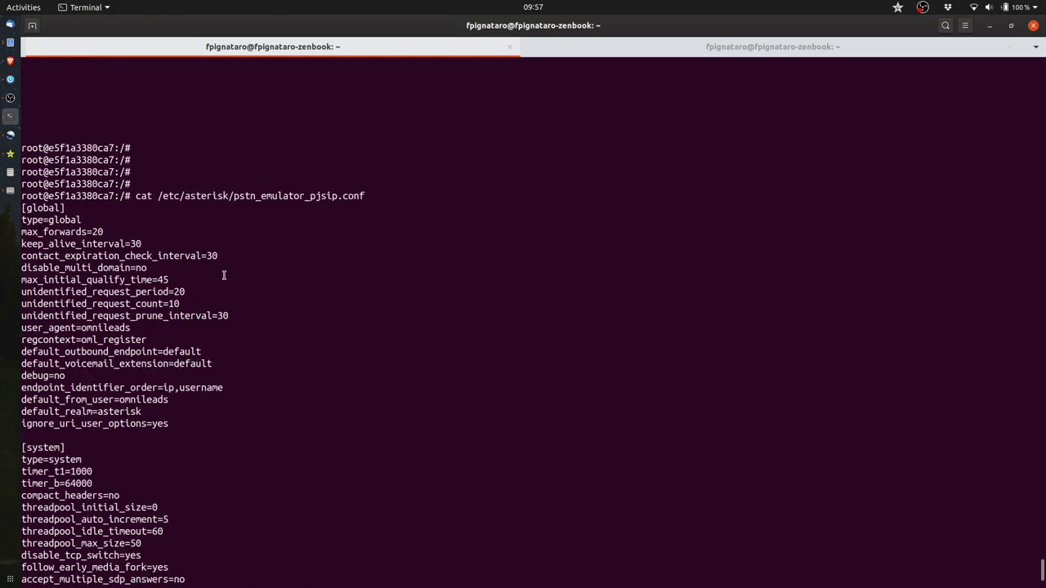
pyautogui.scroll(-5, 90, 245)
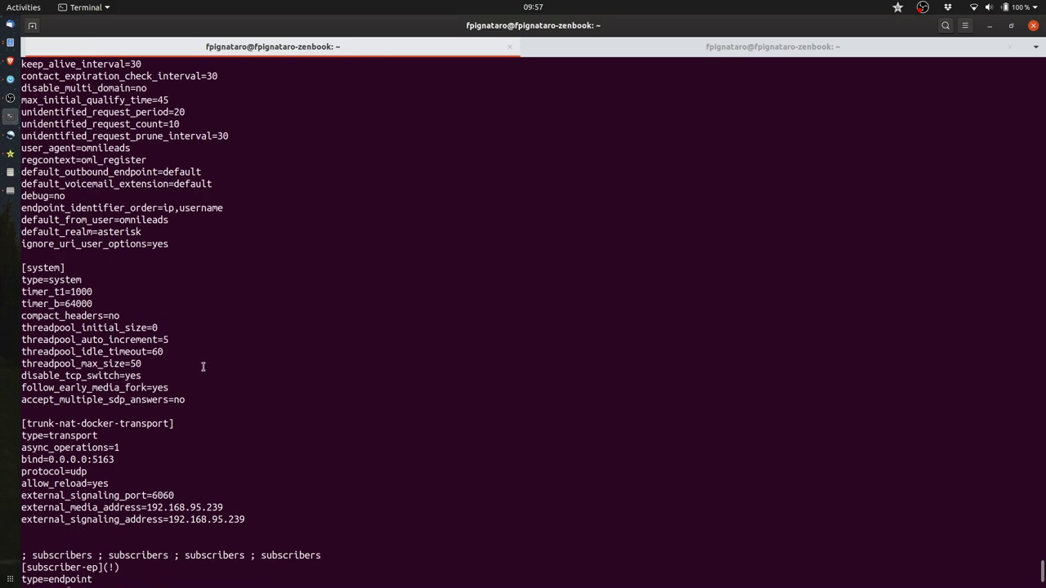
pyautogui.scroll(-2, 129, 315)
pyautogui.moveTo(114, 399); pyautogui.dragTo(80, 400)
pyautogui.click(77, 400)
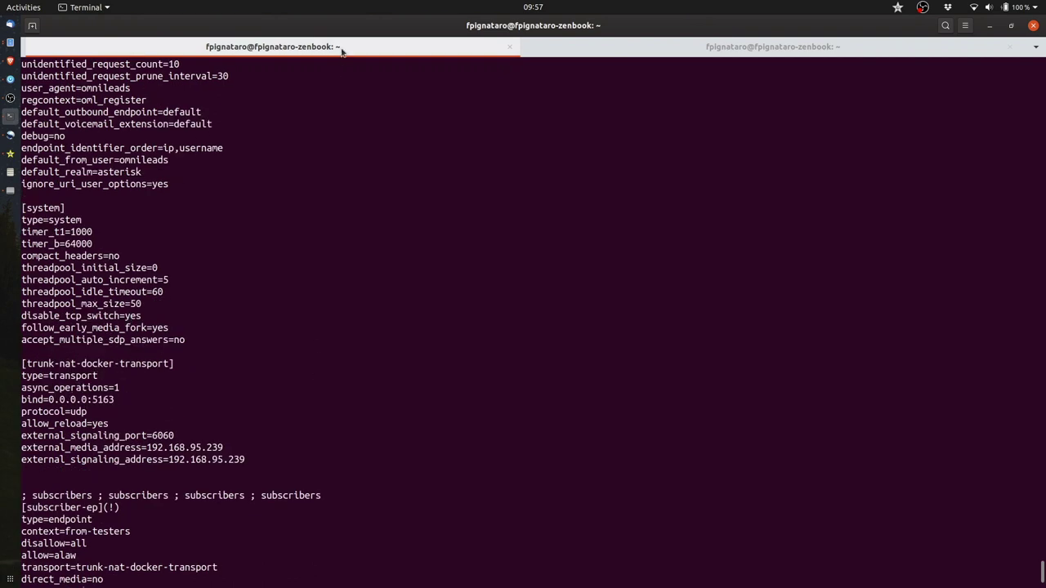
# Leave the container shell and clear the host terminal to an empty prompt.
pyautogui.hotkey('ctrl', 'l')
pyautogui.hotkey('ctrl', 'd')
pyautogui.press('Return')
pyautogui.press('Return')
pyautogui.hotkey('ctrl', 'l')
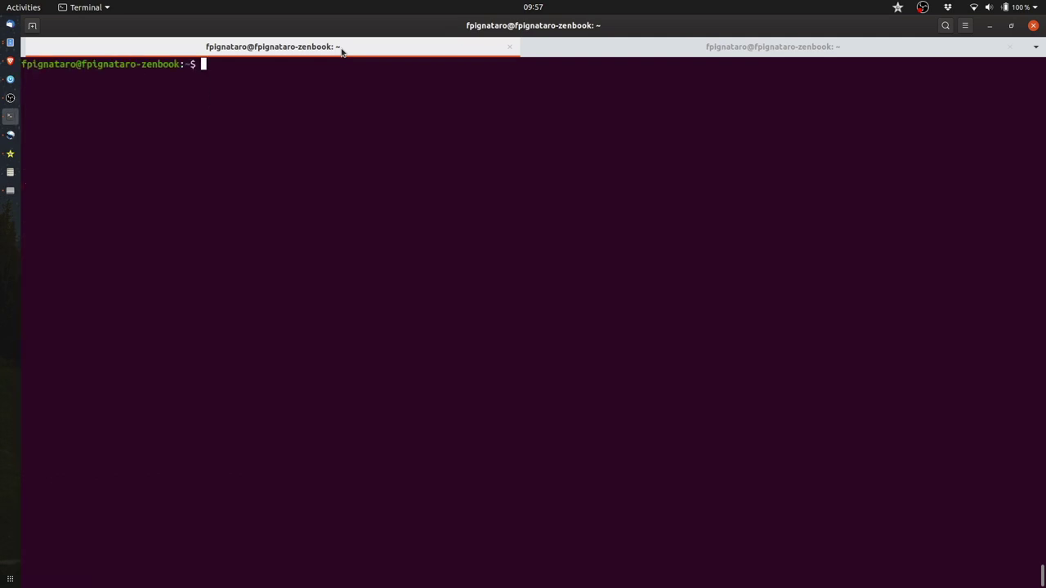
pyautogui.press('Return')
pyautogui.press('Return')
pyautogui.press('Return')
pyautogui.press('Return')
# Stop and remove the pstn-emulator container.
pyautogui.write('docker ')
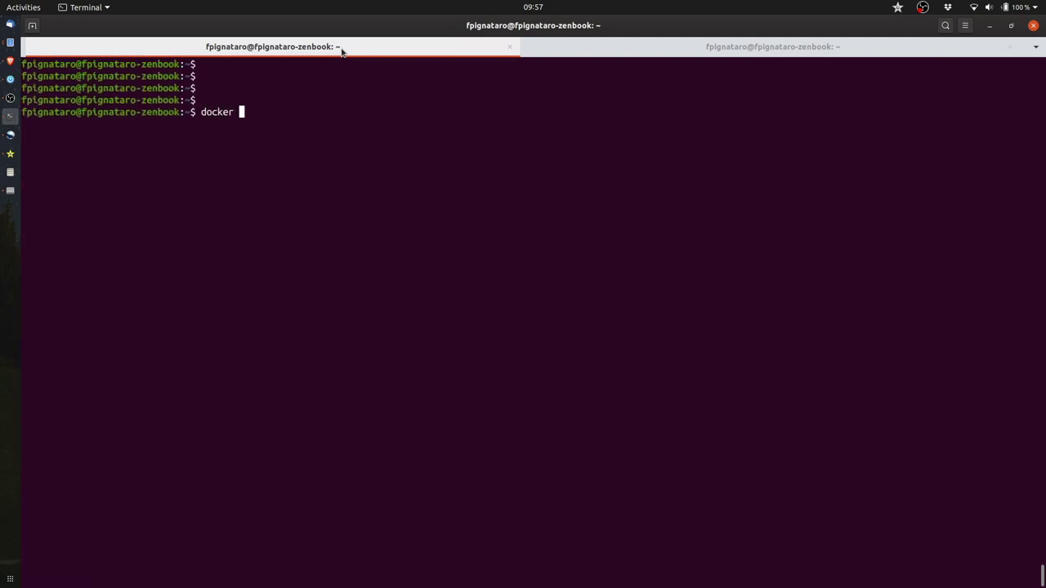
pyautogui.write('stop ps')
pyautogui.press('Tab')
pyautogui.press('Return')
pyautogui.press('Up')
pyautogui.press('Left')
pyautogui.press('Left')
pyautogui.press('Left')
pyautogui.press('Left')
pyautogui.press('Left')
pyautogui.press('Left')
pyautogui.press('Left')
pyautogui.press('Left')
pyautogui.press('Left')
pyautogui.press('Left')
pyautogui.press('Left')
pyautogui.press('Left')
pyautogui.press('Left')
pyautogui.press('Left')
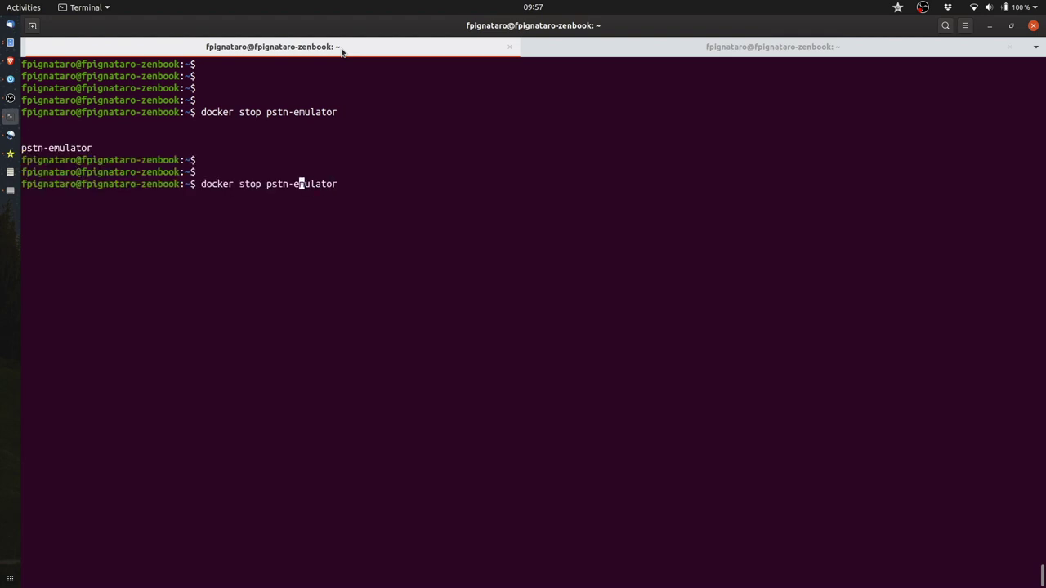
pyautogui.press('BackSpace')
pyautogui.press('BackSpace')
pyautogui.press('BackSpace')
pyautogui.press('BackSpace')
pyautogui.write('rm')
pyautogui.press('Return')
pyautogui.hotkey('ctrl', 'l')
# Rerun the earlier docker run command, checking its port mappings 6060 and 5163.
pyautogui.press('Up')
pyautogui.press('Up')
pyautogui.press('Up')
pyautogui.press('Up')
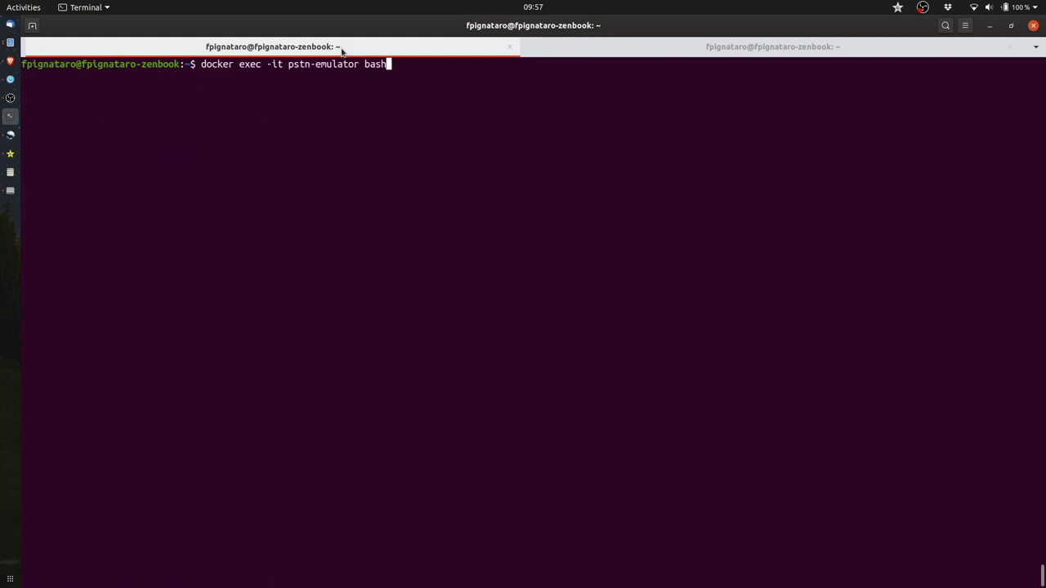
pyautogui.press('Up')
pyautogui.press('Left')
pyautogui.press('Left')
pyautogui.press('Left')
pyautogui.press('Left')
pyautogui.press('Left')
pyautogui.press('Left')
pyautogui.press('Left')
pyautogui.press('Left')
pyautogui.press('Left')
pyautogui.press('Left')
pyautogui.press('Left')
pyautogui.press('Left')
pyautogui.press('Left')
pyautogui.press('Left')
pyautogui.press('Left')
pyautogui.press('Left')
pyautogui.press('Left')
pyautogui.press('Left')
pyautogui.press('Left')
pyautogui.press('Left')
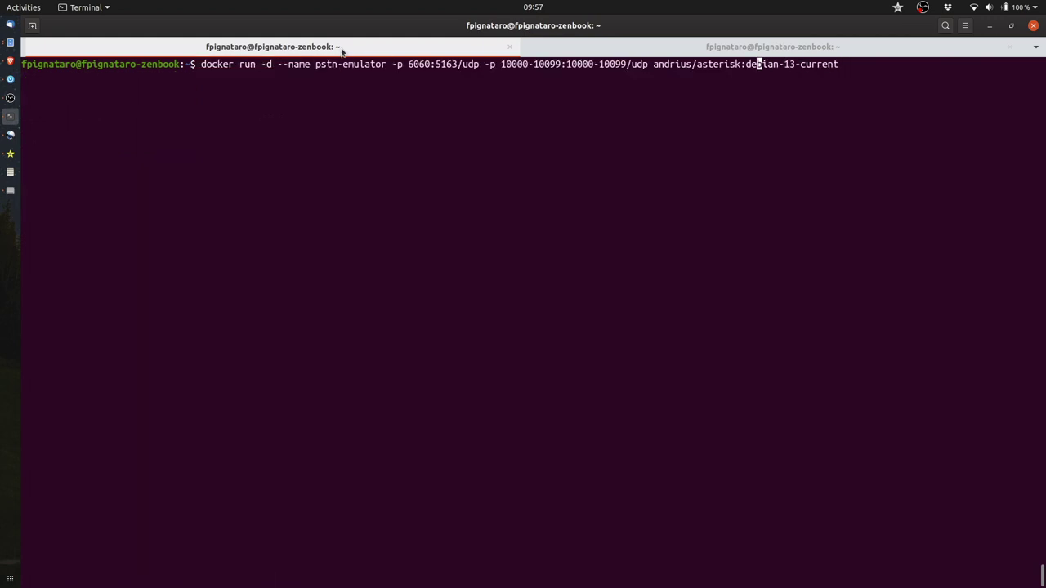
pyautogui.press('Left')
pyautogui.press('Left')
pyautogui.press('Left')
pyautogui.press('Left')
pyautogui.press('Left')
pyautogui.press('Left')
pyautogui.press('Left')
pyautogui.press('Left')
pyautogui.press('Left')
pyautogui.press('Left')
pyautogui.press('Left')
pyautogui.press('Left')
pyautogui.press('Left')
pyautogui.press('Left')
pyautogui.press('Left')
pyautogui.press('Left')
pyautogui.press('Left')
pyautogui.press('Left')
pyautogui.press('Left')
pyautogui.press('Left')
pyautogui.press('Right')
pyautogui.press('Right')
pyautogui.press('Right')
pyautogui.press('Right')
pyautogui.press('Right')
pyautogui.press('Right')
pyautogui.press('Left')
pyautogui.press('Left')
pyautogui.press('Left')
pyautogui.press('Left')
pyautogui.press('Right')
pyautogui.press('Right')
pyautogui.press('Right')
pyautogui.press('Right')
pyautogui.press('Right')
pyautogui.press('Right')
pyautogui.press('Right')
pyautogui.press('Right')
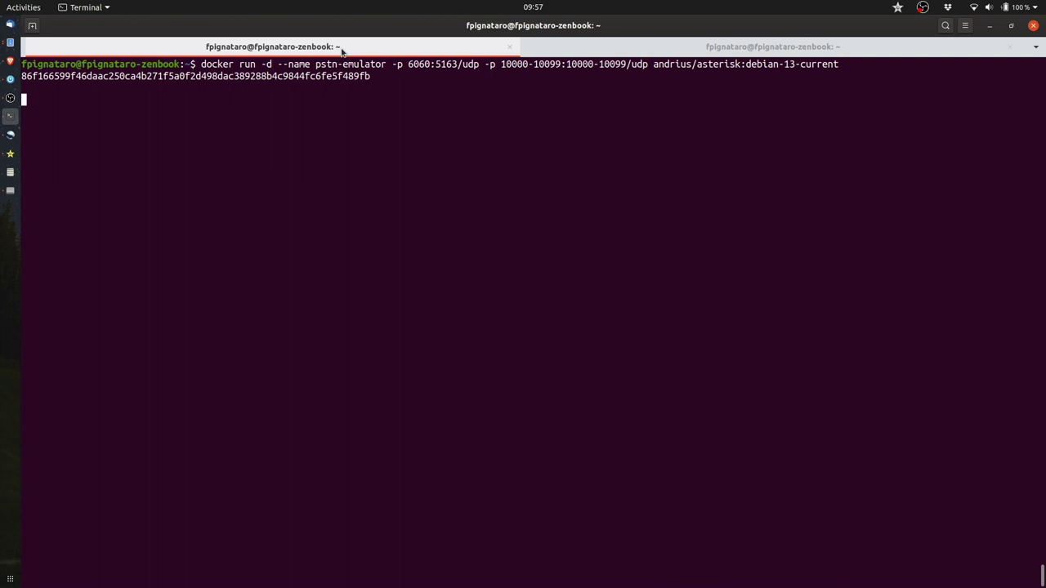
pyautogui.press('Return')
pyautogui.press('Return')
# Open a root shell in the pstn-emulator container and run ls /etc/asterisk/.
pyautogui.press('Up')
pyautogui.press('Up')
pyautogui.press('Up')
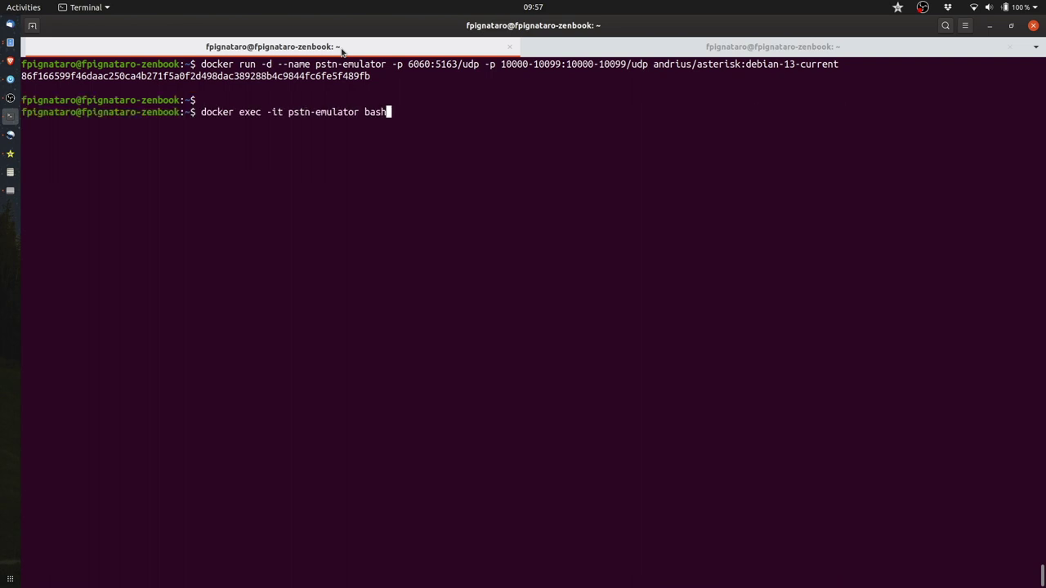
pyautogui.hotkey('ctrl', 'l')
pyautogui.press('Return')
pyautogui.press('Return')
pyautogui.press('Return')
pyautogui.press('Return')
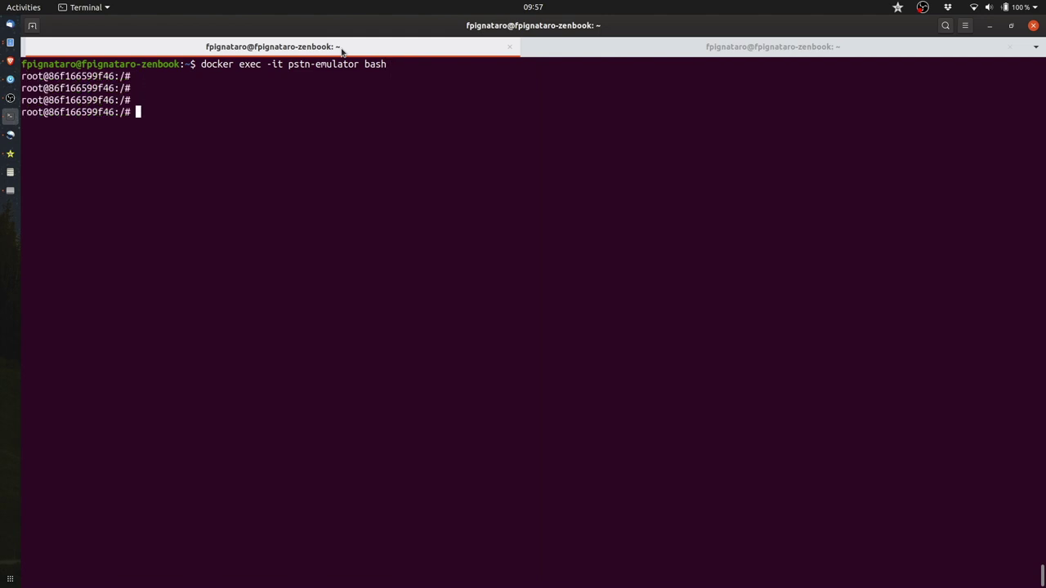
pyautogui.hotkey('ctrl', 'l')
pyautogui.write('cd')
pyautogui.press('Return')
pyautogui.press('Return')
pyautogui.hotkey('ctrl', 'l')
pyautogui.write('ls /etc/asterisk/')
pyautogui.press('Return')
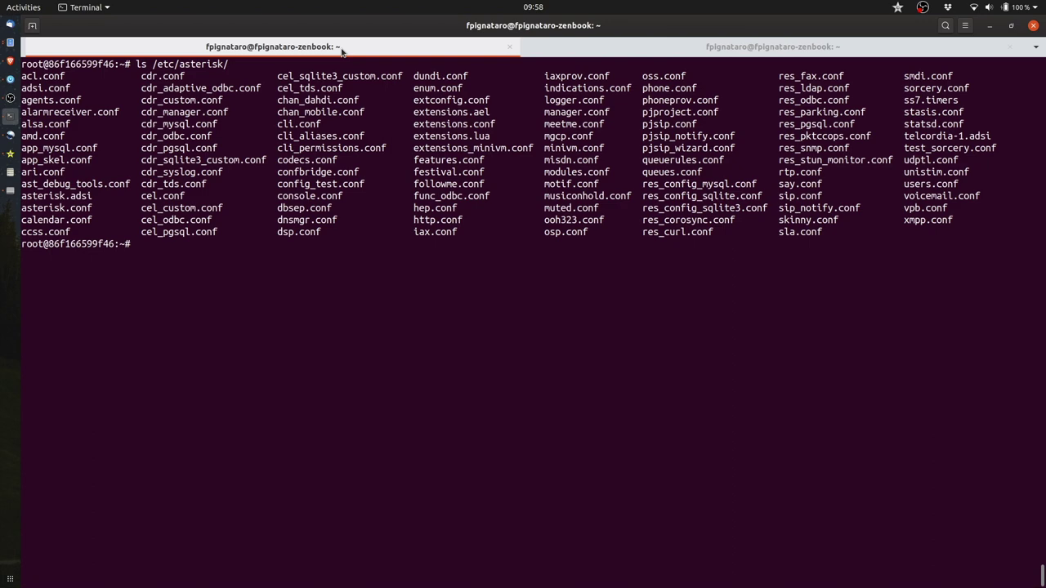
# List the container's /etc/asterisk folder in long format and inspect the pjsip config entries.
pyautogui.press('Up')
pyautogui.write('-l')
pyautogui.press('Return')
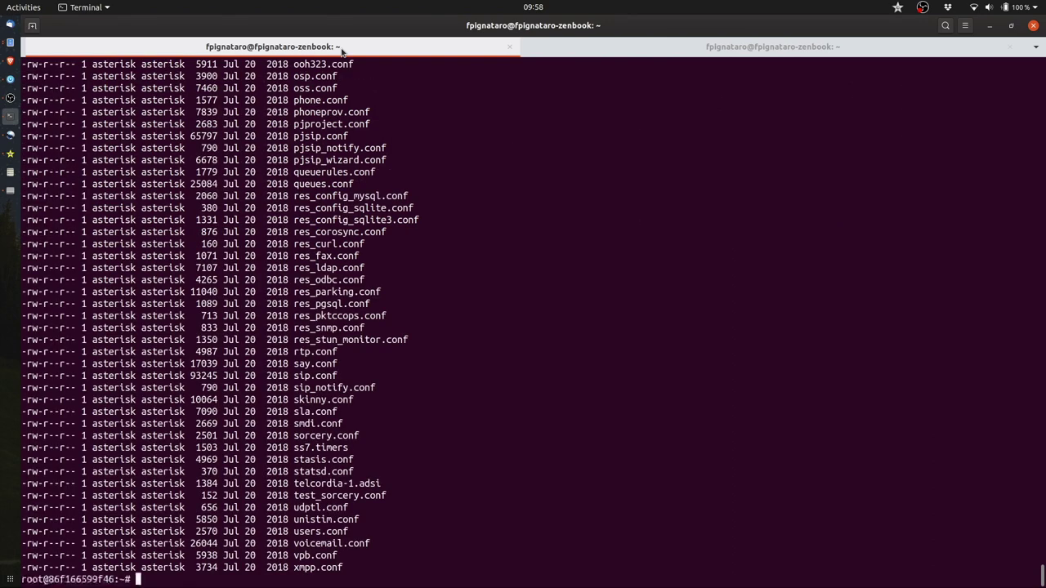
pyautogui.moveTo(404, 154); pyautogui.dragTo(98, 122)
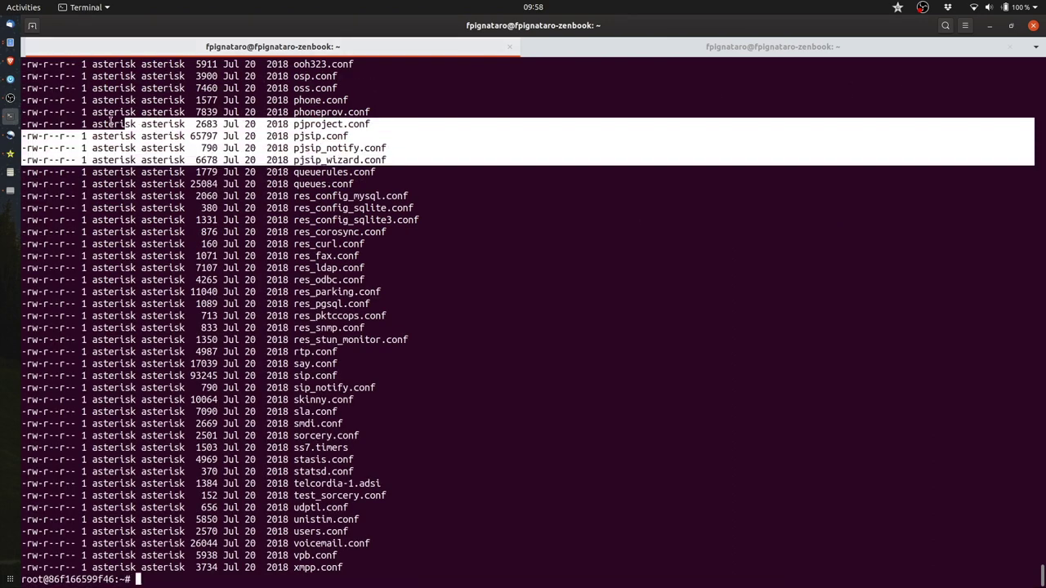
pyautogui.click(72, 123)
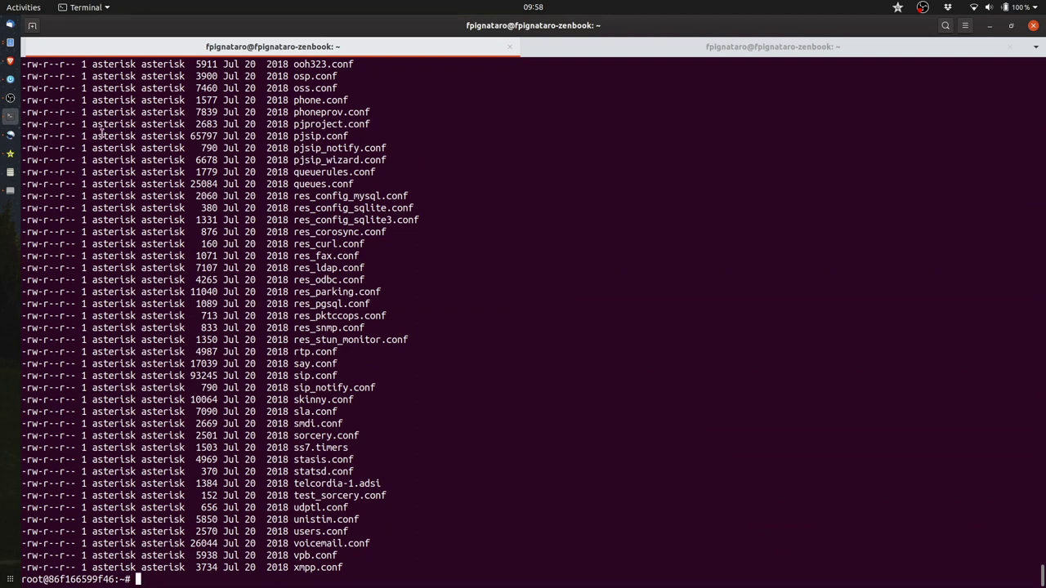
# In the host shell, copy pstn_emulator_extensions.conf into the container with the recalled docker cp.
pyautogui.click(633, 43)
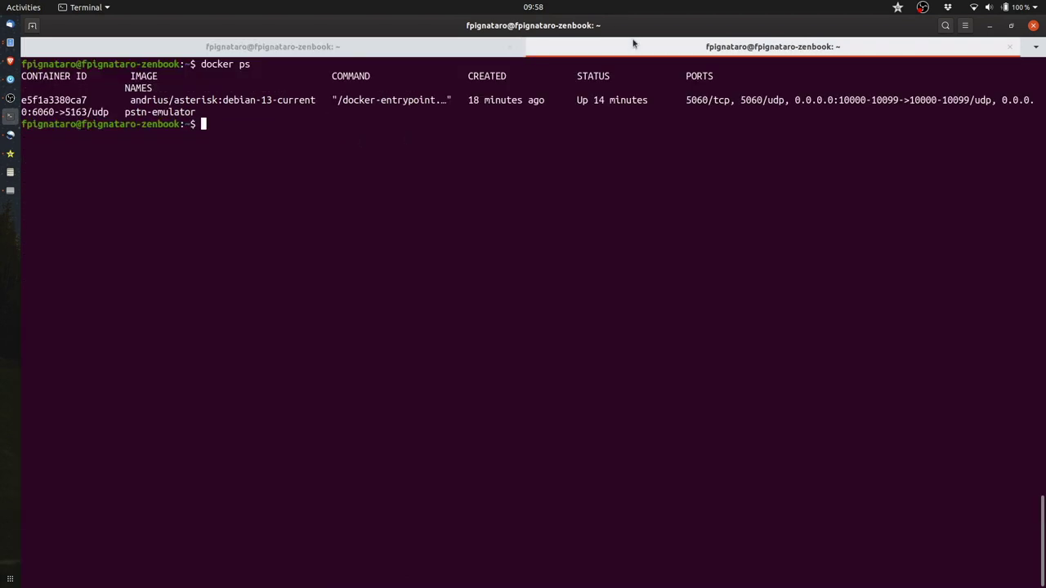
pyautogui.hotkey('ctrl', 'l')
pyautogui.hotkey('ctrl', 'r')
pyautogui.write('docker cp')
pyautogui.press('Escape')
pyautogui.hotkey('ctrl', 'Right')
pyautogui.hotkey('ctrl', 'Right')
pyautogui.hotkey('ctrl', 'Right')
pyautogui.hotkey('ctrl', 'Right')
pyautogui.hotkey('ctrl', 'Right')
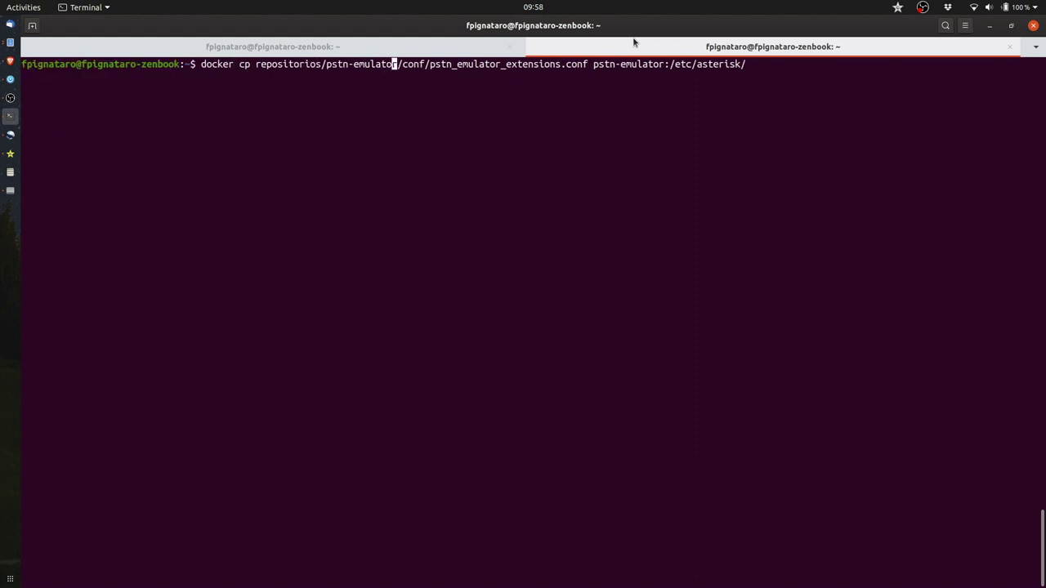
pyautogui.press('Return')
# Edit the same docker cp command to copy pstn_emulator_pjsip.conf into the container.
pyautogui.press('Up')
pyautogui.press('Left')
pyautogui.press('Left')
pyautogui.press('Left')
pyautogui.press('Left')
pyautogui.press('Left')
pyautogui.press('Left')
pyautogui.press('Left')
pyautogui.press('Left')
pyautogui.press('Left')
pyautogui.press('Left')
pyautogui.press('Left')
pyautogui.press('Left')
pyautogui.press('Left')
pyautogui.press('Left')
pyautogui.press('Left')
pyautogui.press('Left')
pyautogui.press('Left')
pyautogui.press('Left')
pyautogui.press('Left')
pyautogui.press('Left')
pyautogui.press('Left')
pyautogui.press('Left')
pyautogui.press('Left')
pyautogui.press('Left')
pyautogui.press('Left')
pyautogui.press('Left')
pyautogui.press('Left')
pyautogui.press('Left')
pyautogui.press('BackSpace')
pyautogui.press('BackSpace')
pyautogui.press('BackSpace')
pyautogui.press('BackSpace')
pyautogui.press('BackSpace')
pyautogui.press('BackSpace')
pyautogui.press('BackSpace')
pyautogui.press('BackSpace')
pyautogui.press('BackSpace')
pyautogui.press('BackSpace')
pyautogui.press('BackSpace')
pyautogui.press('BackSpace')
pyautogui.press('BackSpace')
pyautogui.press('BackSpace')
pyautogui.press('BackSpace')
pyautogui.press('BackSpace')
pyautogui.write('pjsip.conf')
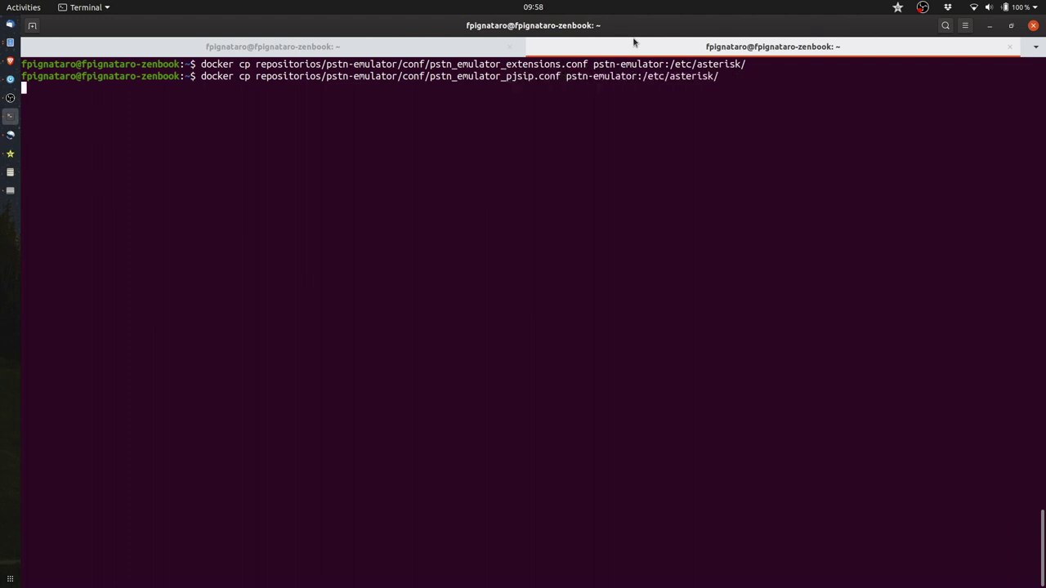
pyautogui.press('Return')
pyautogui.press('Return')
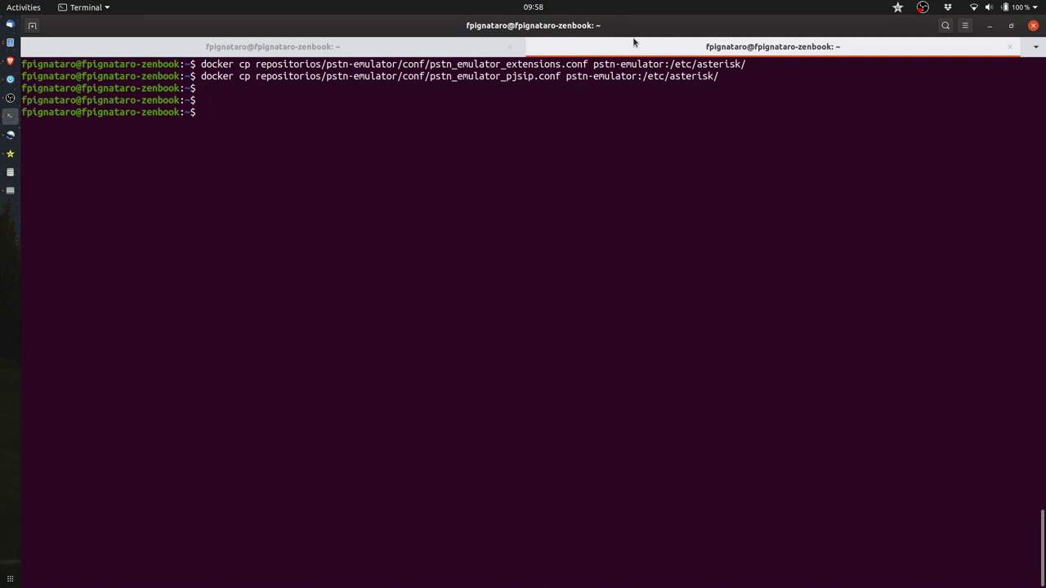
pyautogui.hotkey('ctrl', 'pageup')
pyautogui.hotkey('ctrl', 'l')
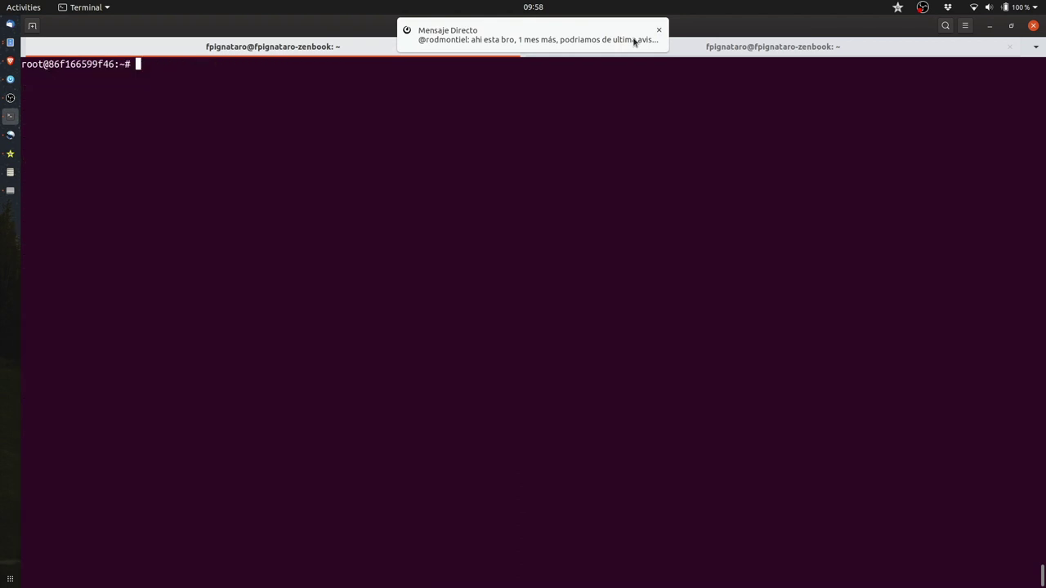
# Start the command echo "#include pstn_emulator_pjsip.conf" in the container shell.
pyautogui.click(657, 31)
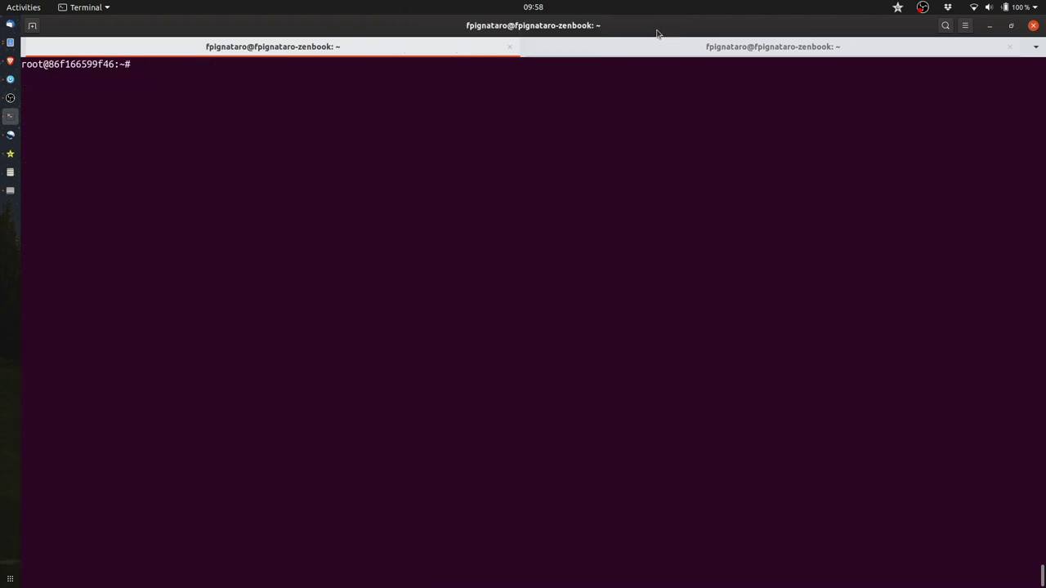
pyautogui.write('ls /etc/asterisk/ -l')
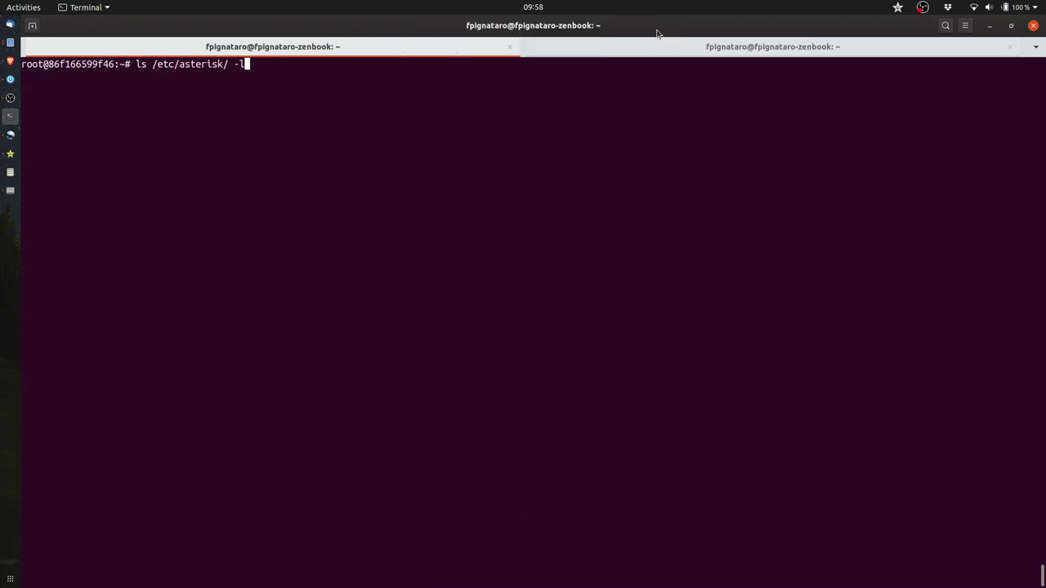
pyautogui.hotkey('ctrl', 'c')
pyautogui.hotkey('ctrl', 'l')
pyautogui.write('e')
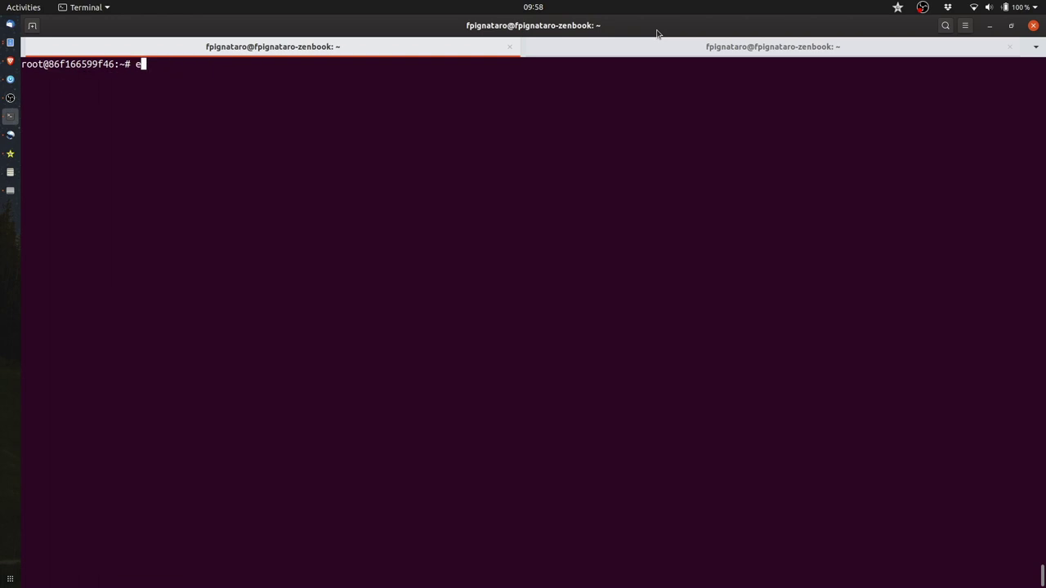
pyautogui.write('cho "#include pstn_emulator_')
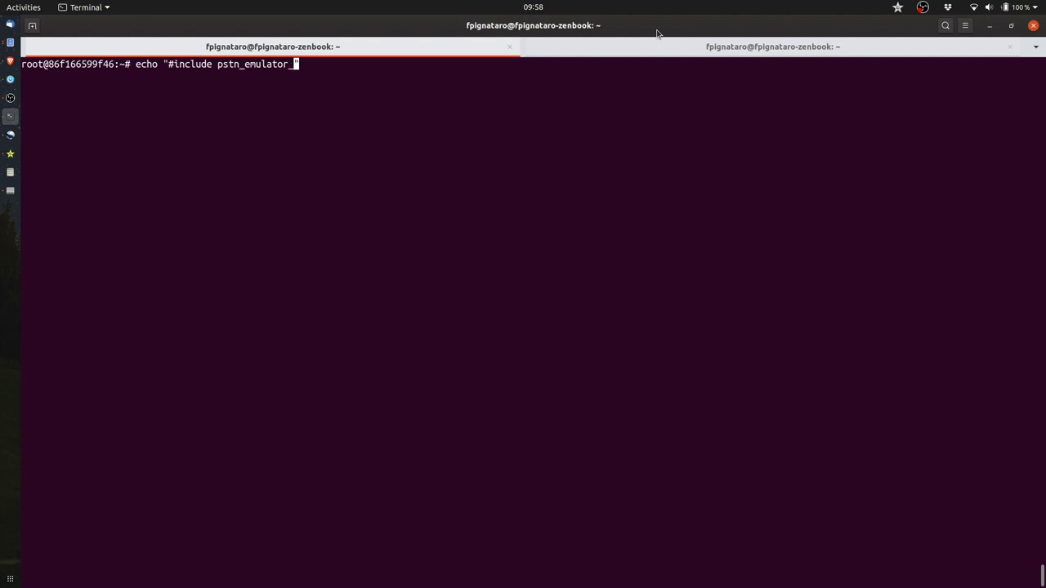
pyautogui.write('pjsip.conf')
pyautogui.press('End')
pyautogui.hotkey('ctrl', 'shift', 'v')
pyautogui.press('BackSpace')
pyautogui.press('BackSpace')
pyautogui.press('BackSpace')
pyautogui.press('BackSpace')
pyautogui.press('BackSpace')
pyautogui.press('BackSpace')
pyautogui.press('BackSpace')
pyautogui.press('BackSpace')
pyautogui.press('BackSpace')
pyautogui.press('BackSpace')
pyautogui.press('BackSpace')
pyautogui.press('BackSpace')
pyautogui.press('BackSpace')
pyautogui.press('BackSpace')
pyautogui.press('BackSpace')
pyautogui.press('BackSpace')
pyautogui.press('BackSpace')
pyautogui.press('BackSpace')
pyautogui.press('BackSpace')
pyautogui.press('BackSpace')
pyautogui.scroll(18, 614, 209)
pyautogui.scroll(-18, 613, 210)
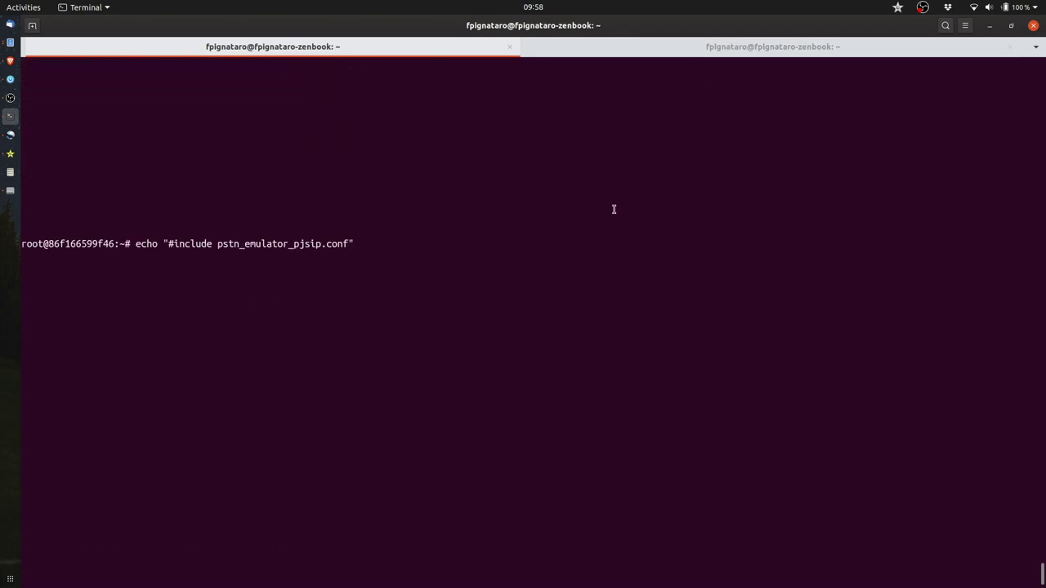
# On the host, cat pstn_emulator_extensions.conf and copy text from its contents.
pyautogui.click(599, 46)
pyautogui.press('Up')
pyautogui.press('BackSpace')
pyautogui.press('BackSpace')
pyautogui.press('BackSpace')
pyautogui.press('BackSpace')
pyautogui.press('BackSpace')
pyautogui.press('BackSpace')
pyautogui.press('BackSpace')
pyautogui.press('BackSpace')
pyautogui.press('BackSpace')
pyautogui.press('BackSpace')
pyautogui.press('BackSpace')
pyautogui.press('BackSpace')
pyautogui.press('BackSpace')
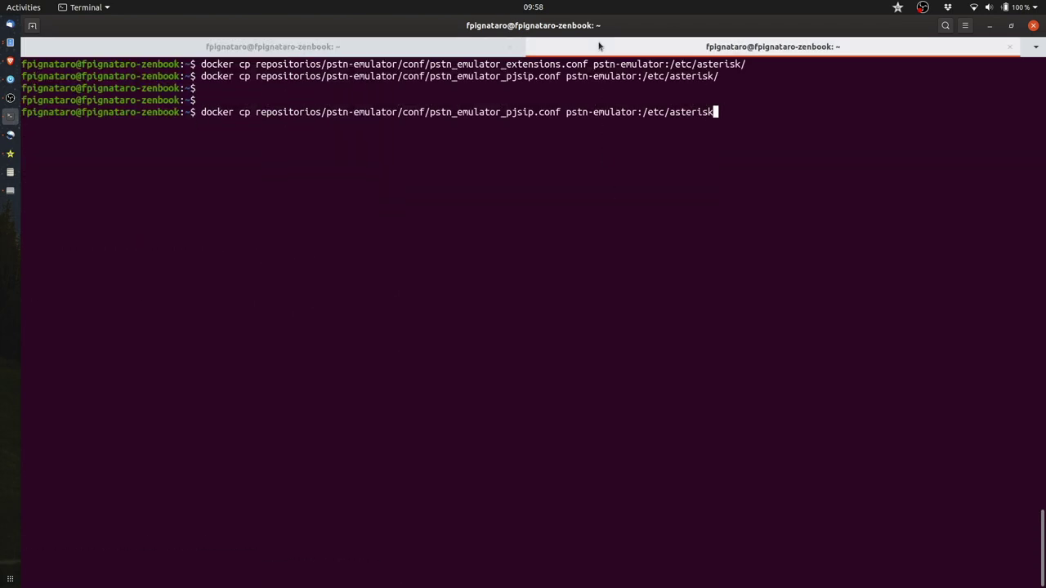
pyautogui.press('BackSpace')
pyautogui.press('BackSpace')
pyautogui.press('BackSpace')
pyautogui.press('BackSpace')
pyautogui.press('BackSpace')
pyautogui.press('BackSpace')
pyautogui.press('BackSpace')
pyautogui.press('BackSpace')
pyautogui.press('BackSpace')
pyautogui.press('BackSpace')
pyautogui.press('BackSpace')
pyautogui.press('BackSpace')
pyautogui.press('BackSpace')
pyautogui.press('BackSpace')
pyautogui.press('BackSpace')
pyautogui.press('BackSpace')
pyautogui.press('BackSpace')
pyautogui.press('BackSpace')
pyautogui.press('BackSpace')
pyautogui.press('BackSpace')
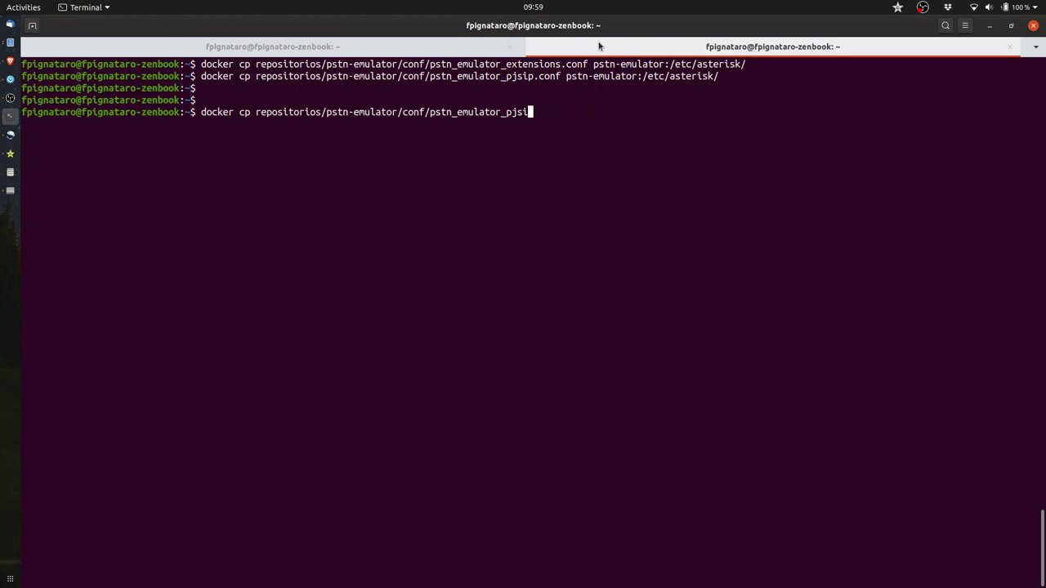
pyautogui.write('e')
pyautogui.press('Tab')
pyautogui.hotkey('ctrl', 'Left')
pyautogui.hotkey('ctrl', 'Left')
pyautogui.hotkey('ctrl', 'Left')
pyautogui.hotkey('ctrl', 'Left')
pyautogui.hotkey('ctrl', 'Left')
pyautogui.hotkey('ctrl', 'Left')
pyautogui.hotkey('ctrl', 'Left')
pyautogui.hotkey('ctrl', 'Left')
pyautogui.hotkey('ctrl', 'Left')
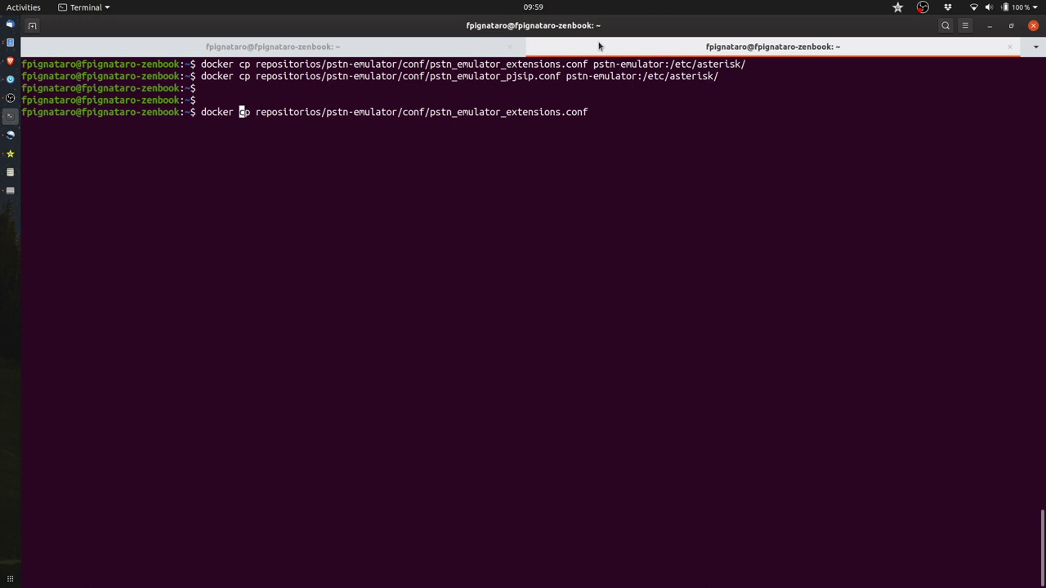
pyautogui.press('Delete')
pyautogui.press('Delete')
pyautogui.press('Delete')
pyautogui.press('BackSpace')
pyautogui.press('BackSpace')
pyautogui.press('BackSpace')
pyautogui.press('BackSpace')
pyautogui.press('BackSpace')
pyautogui.press('BackSpace')
pyautogui.press('BackSpace')
pyautogui.write('cat')
pyautogui.press('Return')
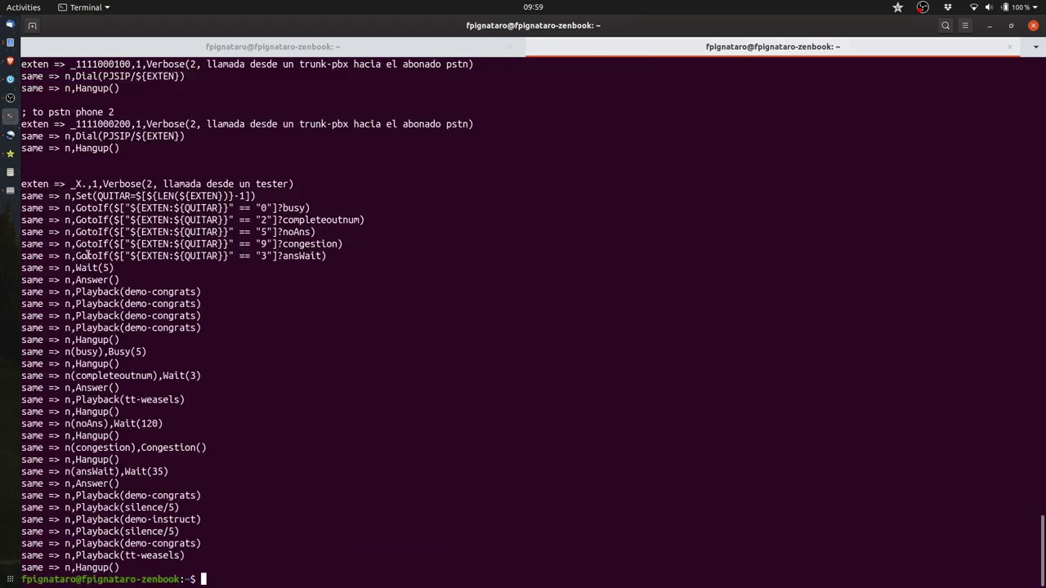
pyautogui.moveTo(64, 255); pyautogui.dragTo(52, 257)
pyautogui.rightClick(55, 257)
pyautogui.click(69, 267)
# Append the pstn_emulator_pjsip.conf include line to /etc/asterisk/pjsip.conf.
pyautogui.click(225, 49)
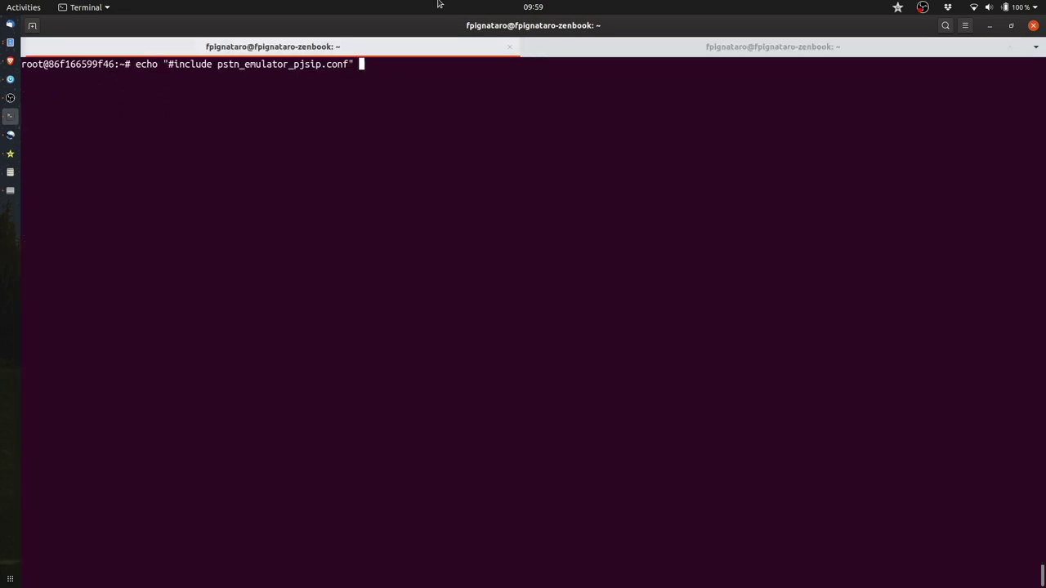
pyautogui.press('BackSpace')
pyautogui.write('>  /etc/ats')
pyautogui.press('BackSpace')
pyautogui.press('BackSpace')
pyautogui.press('BackSpace')
pyautogui.write('asterisk/pjsip.conf')
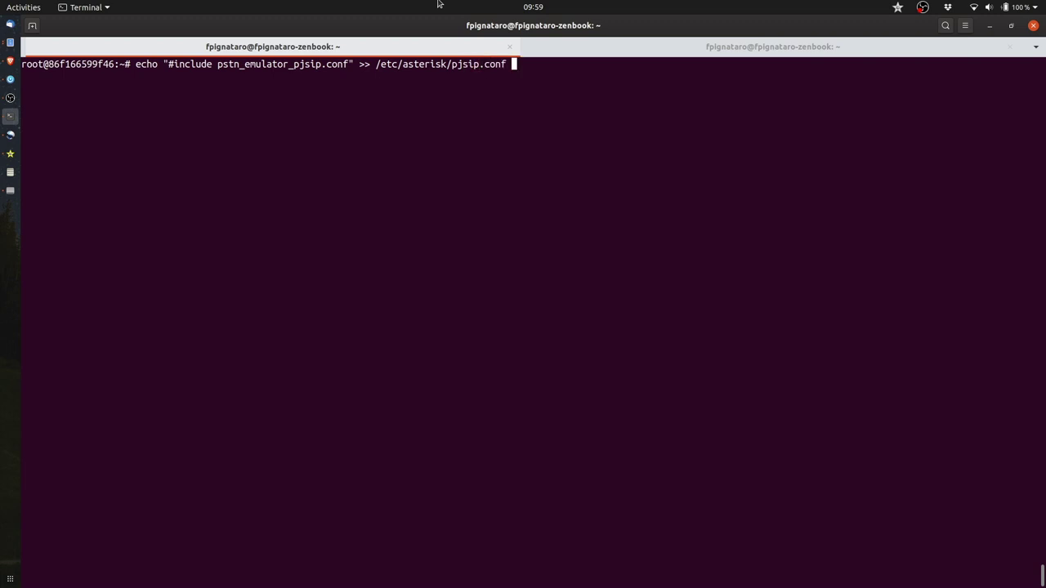
pyautogui.moveTo(217, 64); pyautogui.dragTo(315, 64)
pyautogui.press('Return')
# Append the extensions include line to extensions.conf, then connect with asterisk -rvvvvv.
pyautogui.press('Up')
pyautogui.press('BackSpace')
pyautogui.press('BackSpace')
pyautogui.press('BackSpace')
pyautogui.press('BackSpace')
pyautogui.press('BackSpace')
pyautogui.press('BackSpace')
pyautogui.press('BackSpace')
pyautogui.press('BackSpace')
pyautogui.press('BackSpace')
pyautogui.press('BackSpace')
pyautogui.press('BackSpace')
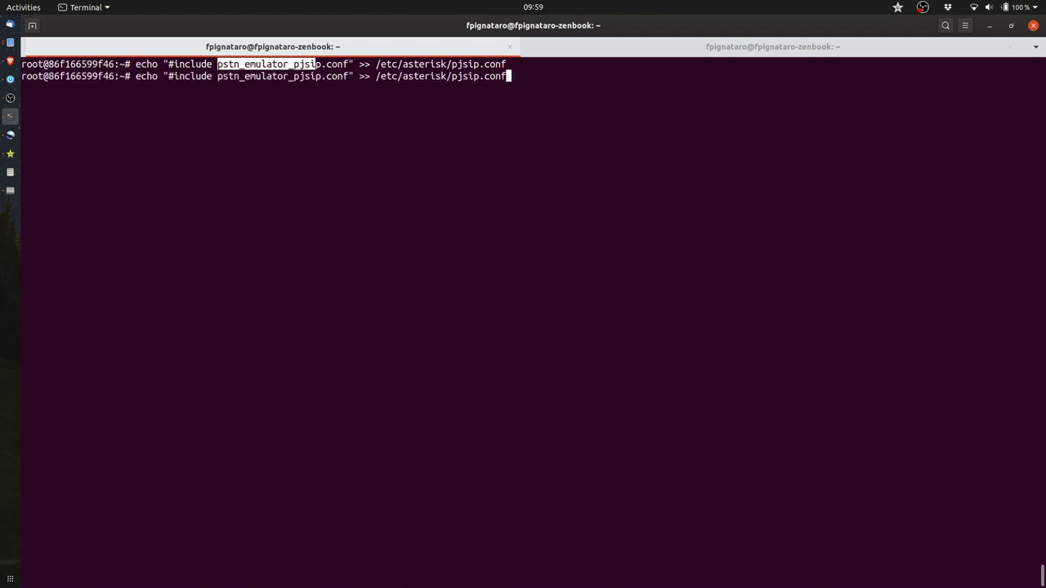
pyautogui.write('extensions.conf')
pyautogui.press('Left')
pyautogui.press('Left')
pyautogui.press('Left')
pyautogui.press('Left')
pyautogui.press('Left')
pyautogui.press('Left')
pyautogui.press('Left')
pyautogui.press('Left')
pyautogui.press('Left')
pyautogui.press('Left')
pyautogui.press('Left')
pyautogui.press('Left')
pyautogui.press('Left')
pyautogui.press('Left')
pyautogui.press('Left')
pyautogui.press('Left')
pyautogui.press('Left')
pyautogui.press('Left')
pyautogui.press('Left')
pyautogui.press('Left')
pyautogui.press('BackSpace')
pyautogui.press('BackSpace')
pyautogui.press('BackSpace')
pyautogui.press('BackSpace')
pyautogui.press('BackSpace')
pyautogui.press('BackSpace')
pyautogui.press('BackSpace')
pyautogui.press('BackSpace')
pyautogui.press('BackSpace')
pyautogui.press('BackSpace')
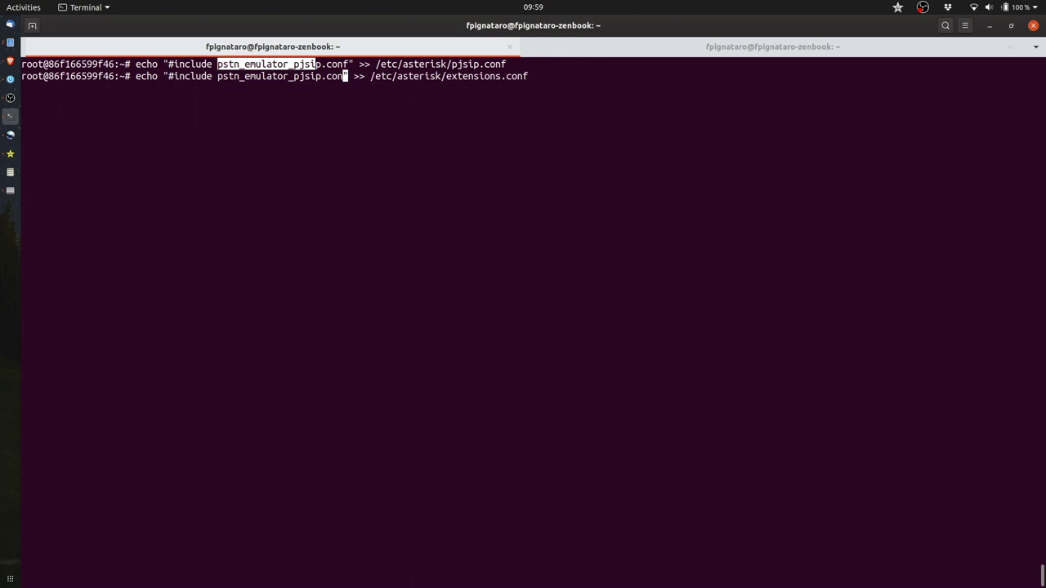
pyautogui.write('extensions.conf')
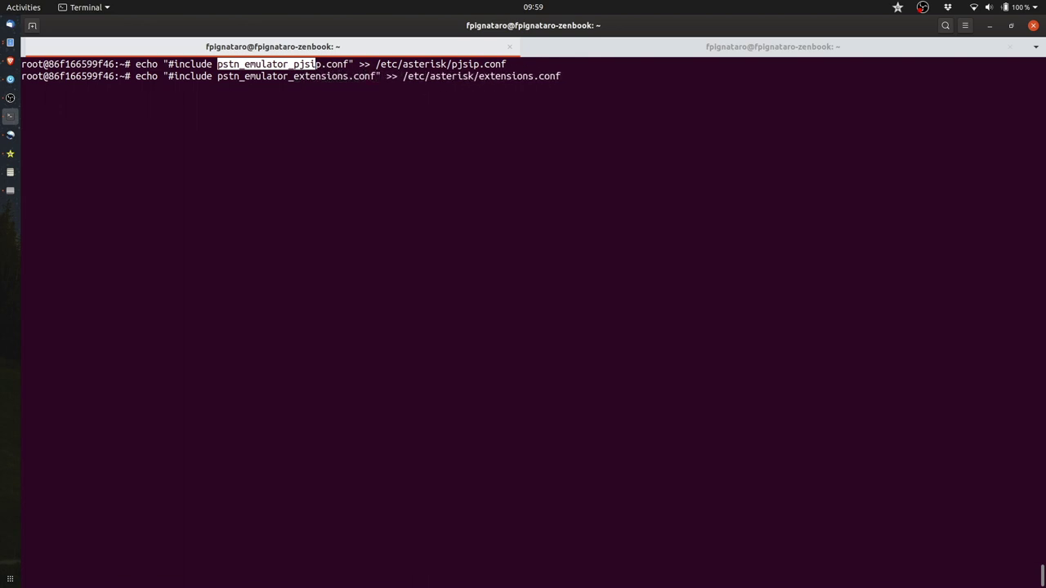
pyautogui.press('Return')
pyautogui.press('Return')
pyautogui.press('Return')
pyautogui.write('asterisk  -rvvvvv')
pyautogui.press('Return')
# Run module reload in the Asterisk CLI.
pyautogui.write('module reload')
pyautogui.press('Return')
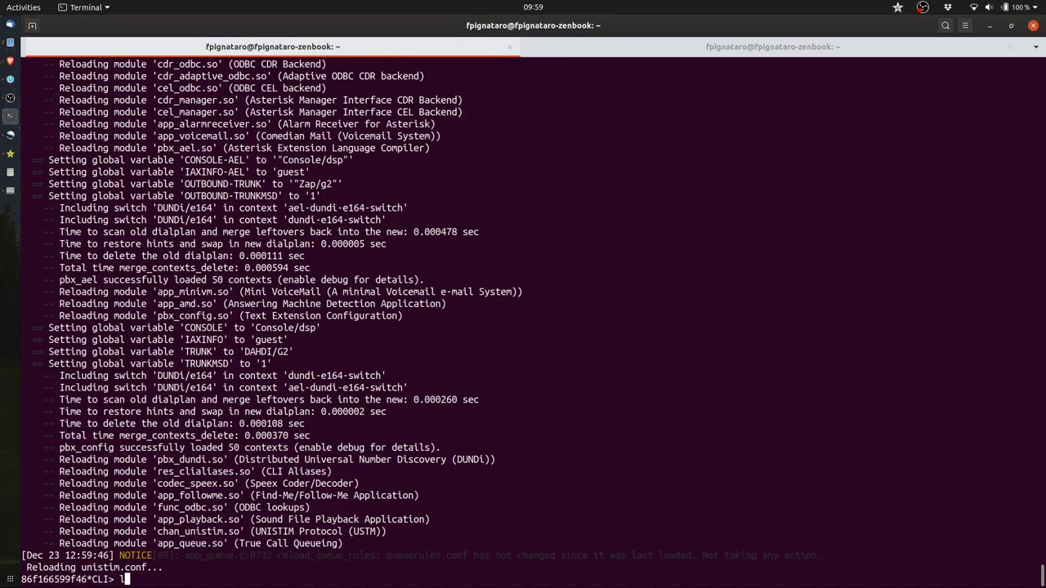
pyautogui.hotkey('ctrl', 'l')
pyautogui.press('Return')
pyautogui.press('Return')
# Confirm the four endpoints with pjsip show endpoints and the from-testers context with dialplan show.
pyautogui.write('pjsi')
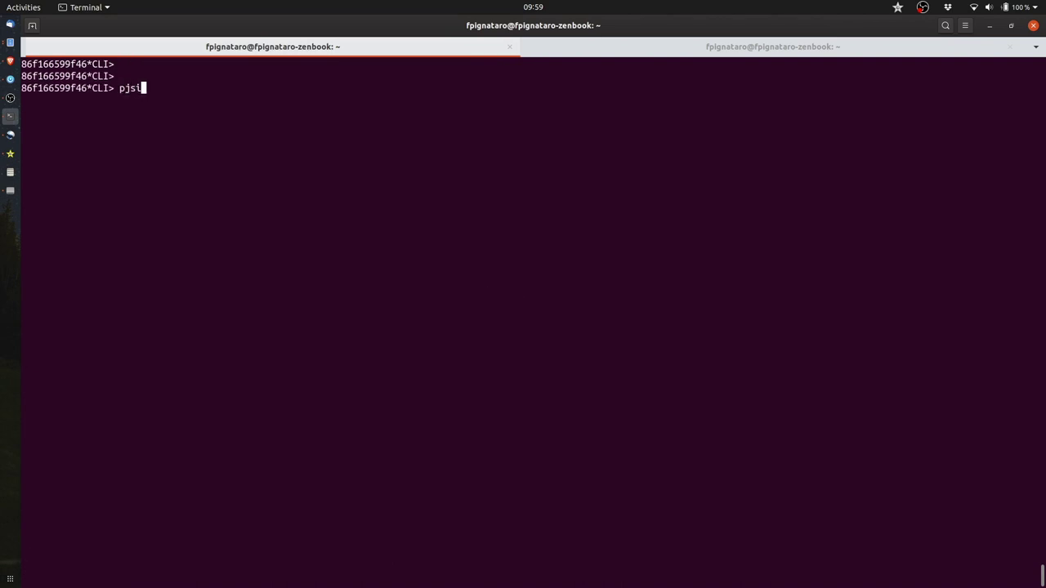
pyautogui.press('BackSpace')
pyautogui.write('ip show en')
pyautogui.press('Tab')
pyautogui.write('s')
pyautogui.press('Return')
pyautogui.press('Return')
pyautogui.press('Return')
pyautogui.write('dialplan show from-testers')
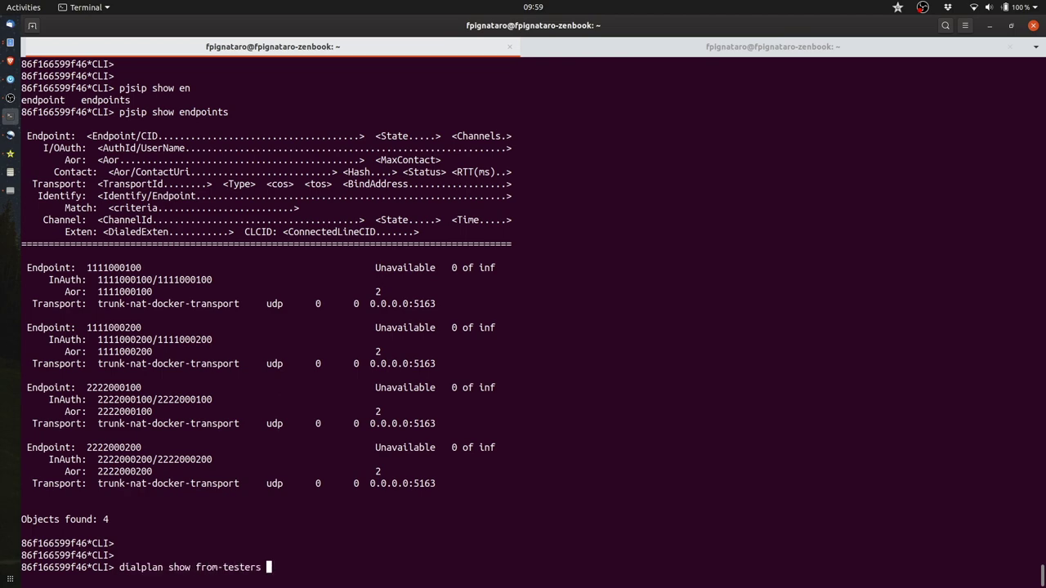
pyautogui.press('Return')
pyautogui.press('Return')
pyautogui.press('Return')
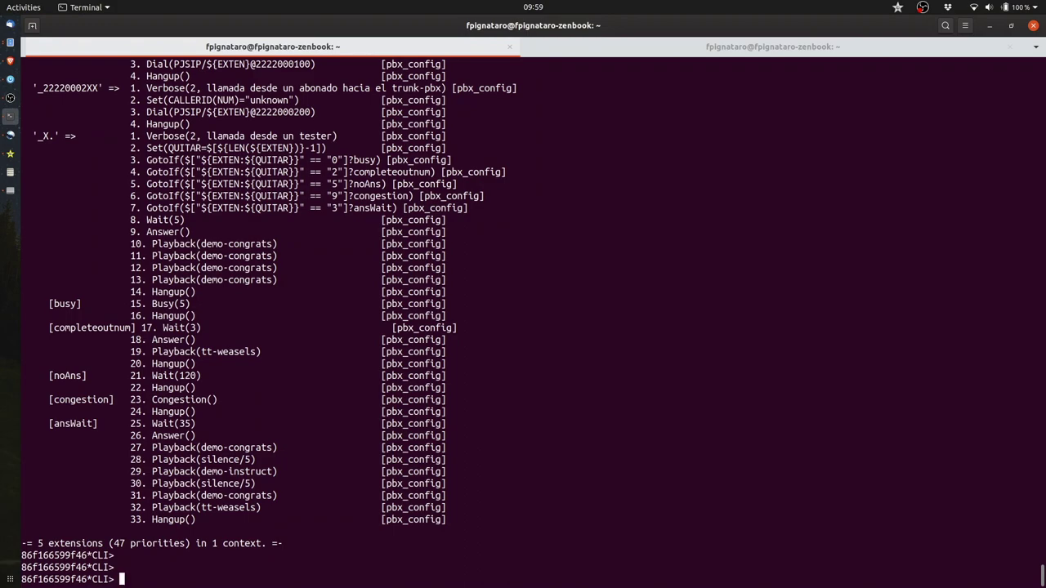
pyautogui.press('super')
# Launch Twinkle and open the aaaa profile for editing.
pyautogui.write('twi')
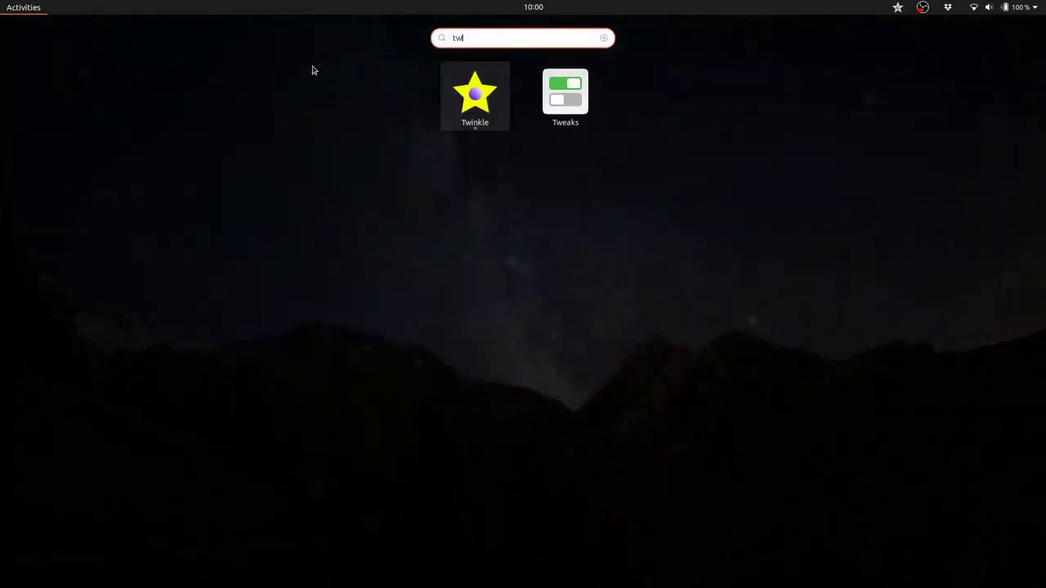
pyautogui.press('Return')
pyautogui.click(406, 165)
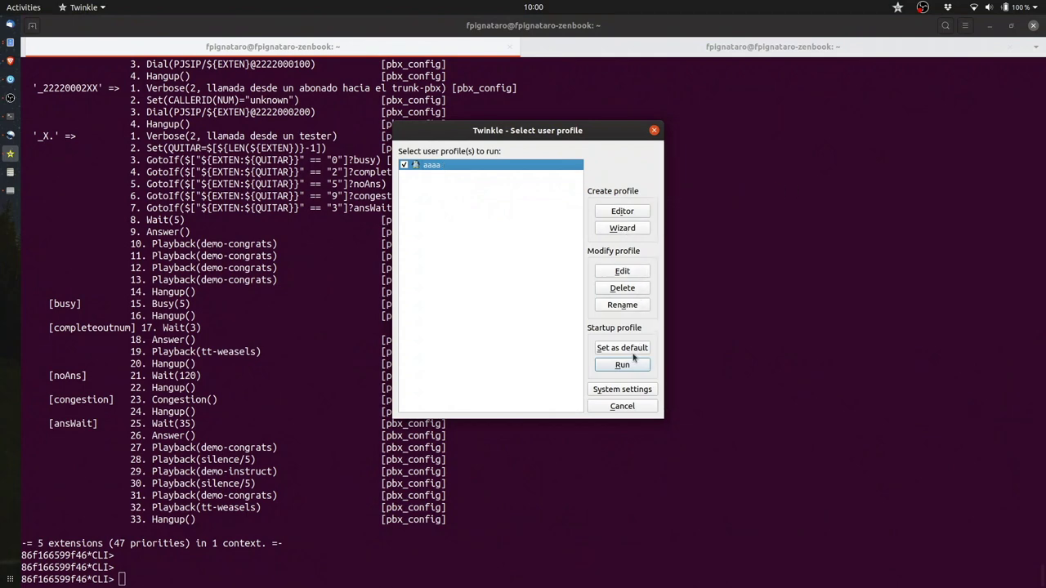
pyautogui.click(620, 270)
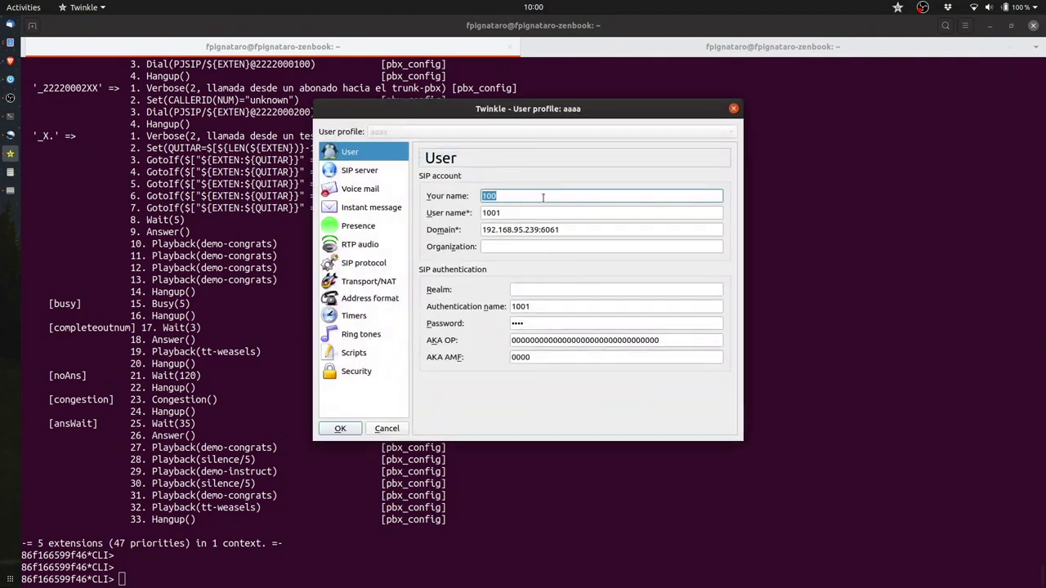
pyautogui.hotkey('alt', 'Tab')
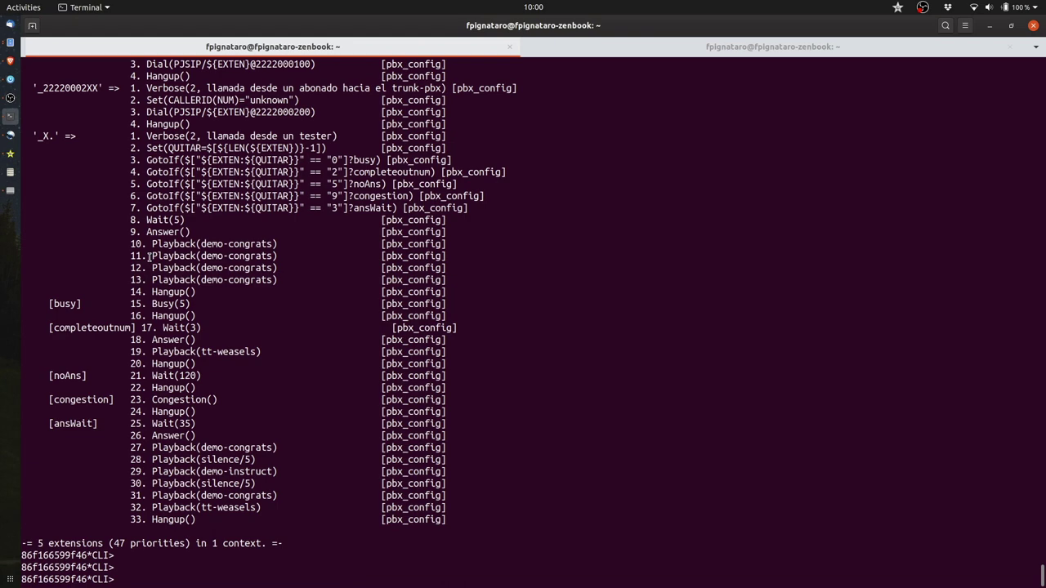
pyautogui.press('Up')
pyautogui.press('Up')
pyautogui.press('Return')
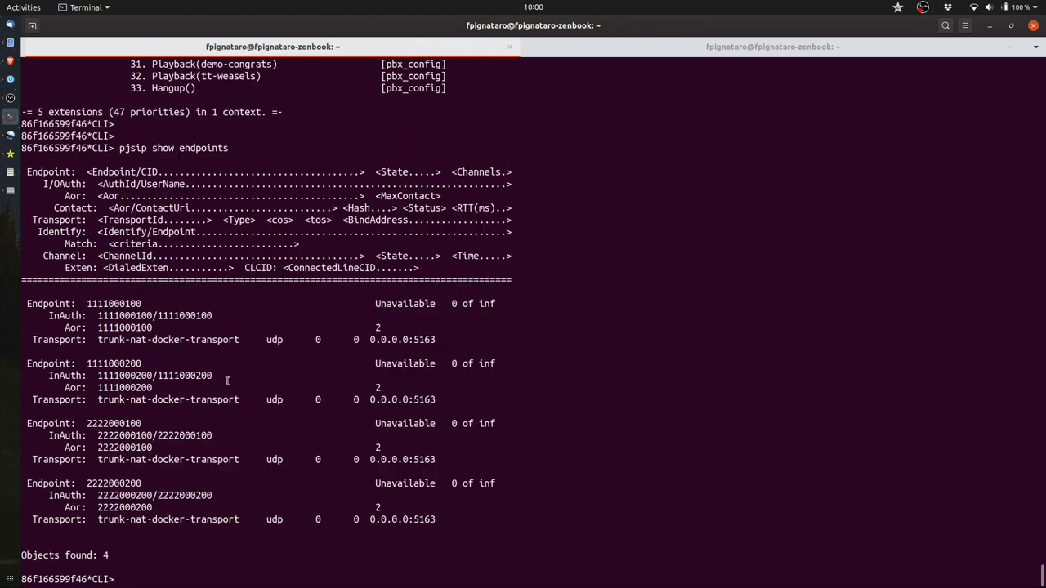
pyautogui.moveTo(143, 303)
pyautogui.mouseDown()
pyautogui.moveTo(88, 303)
pyautogui.moveTo(142, 303)
pyautogui.mouseUp()
pyautogui.rightClick(139, 303)
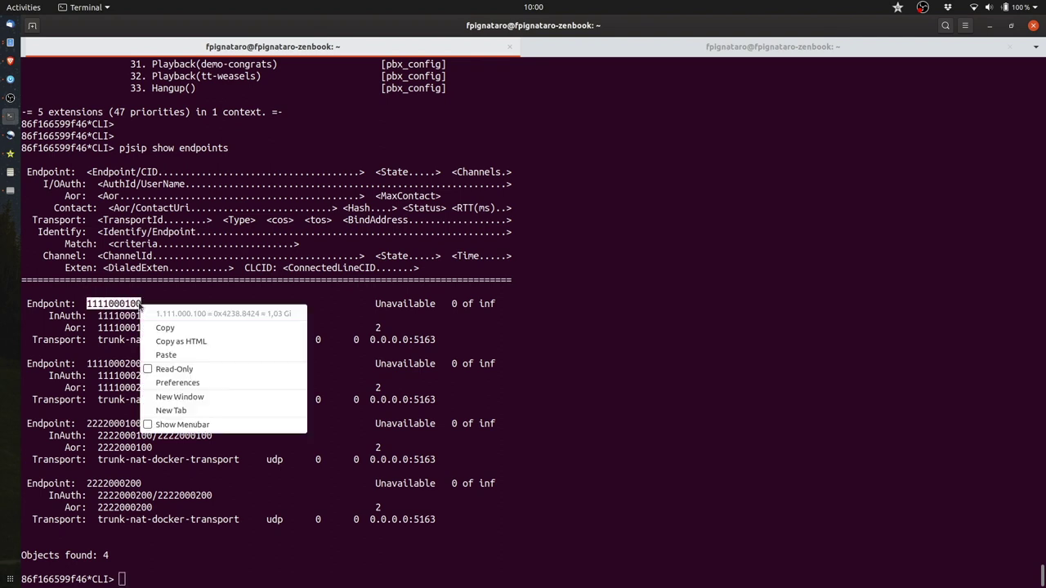
pyautogui.click(187, 329)
pyautogui.hotkey('alt', 'Tab')
pyautogui.hotkey('ctrl', 'v')
pyautogui.press('Tab')
pyautogui.hotkey('ctrl', 'v')
pyautogui.press('Tab')
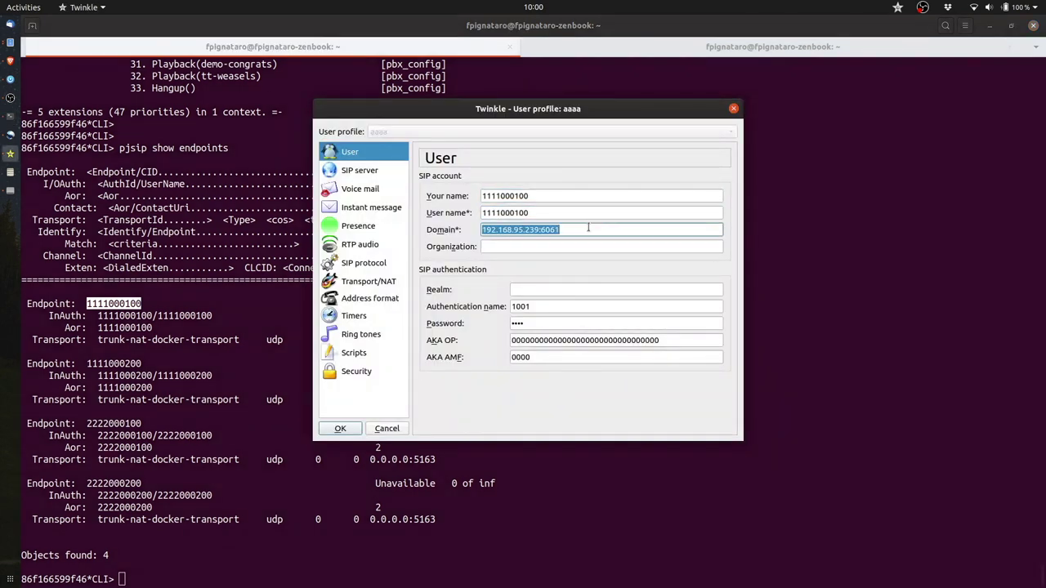
# Change the domain's port so it reads 192.168.95.239:6060.
pyautogui.click(587, 229)
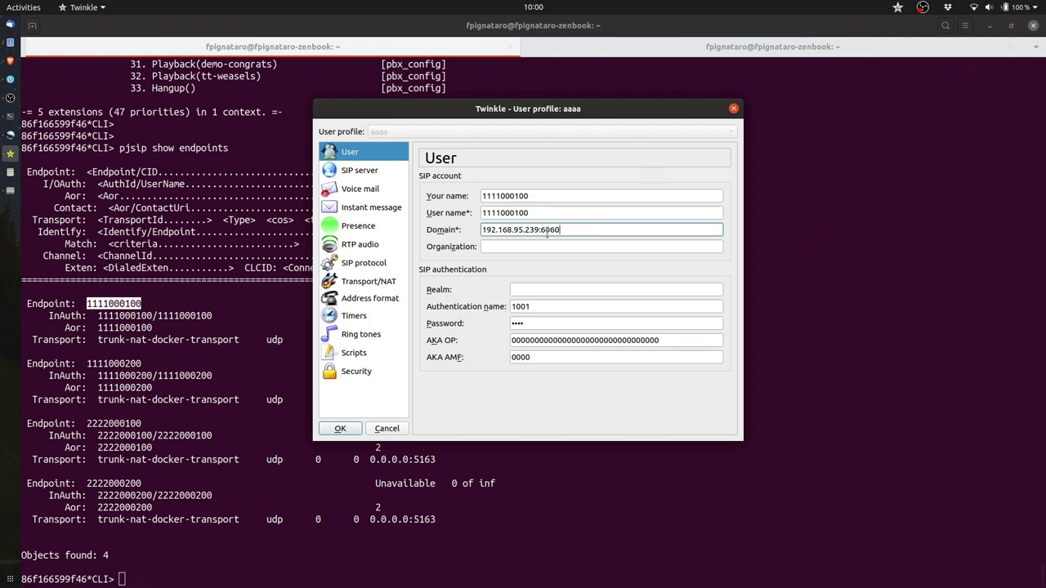
pyautogui.moveTo(482, 230); pyautogui.dragTo(535, 230)
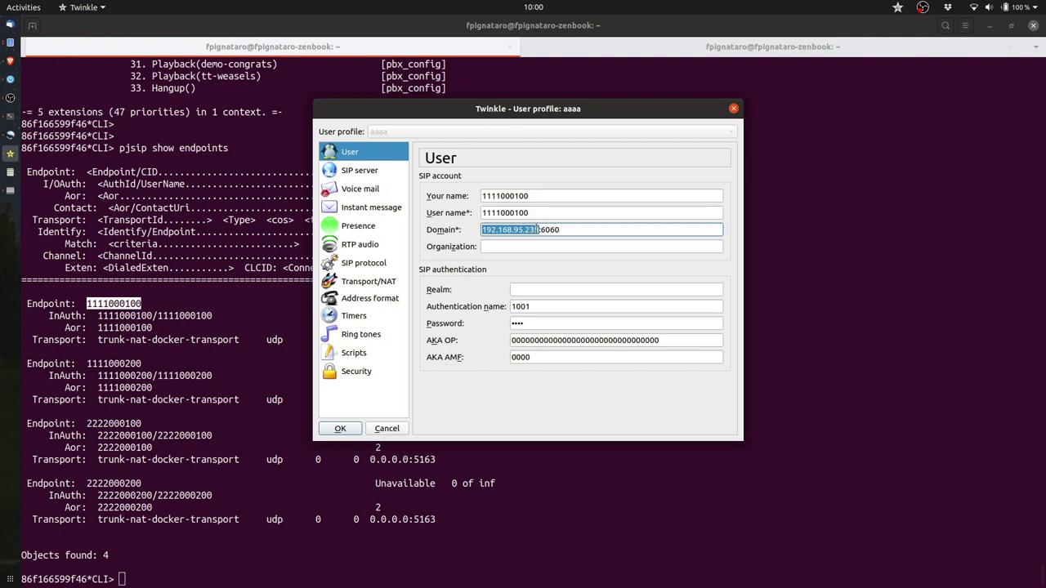
pyautogui.moveTo(578, 230); pyautogui.dragTo(540, 229)
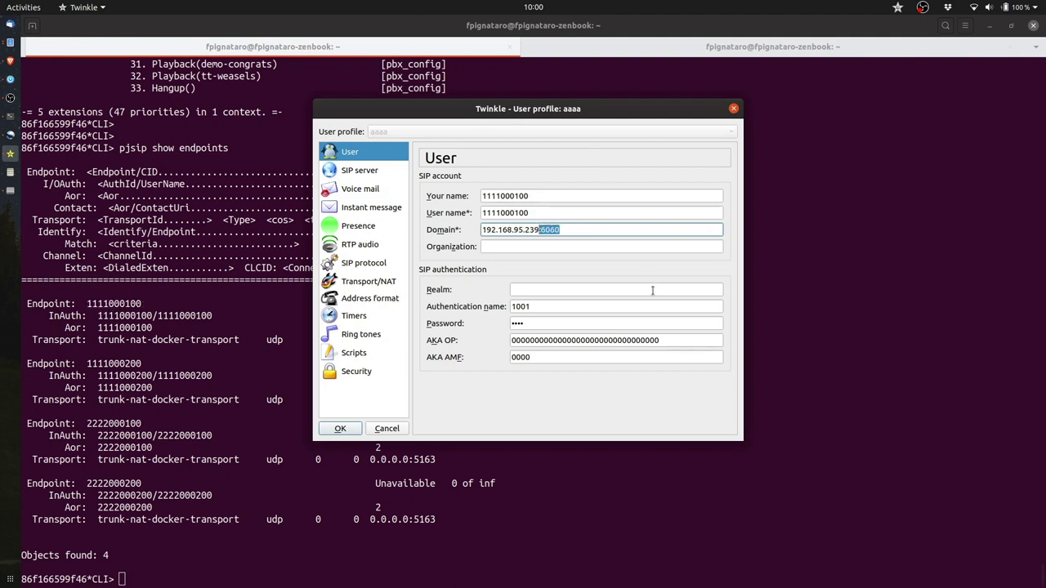
pyautogui.write('5060')
pyautogui.moveTo(576, 229); pyautogui.dragTo(533, 222)
pyautogui.click(227, 293)
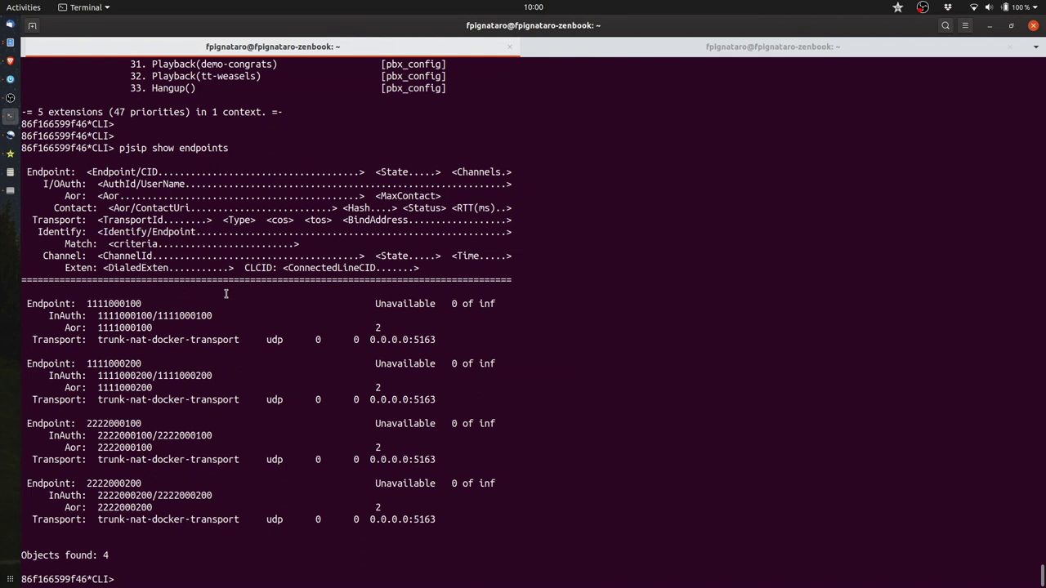
# Note the endpoint's trunk-nat-docker-transport and quit the Asterisk console.
pyautogui.moveTo(438, 339); pyautogui.dragTo(371, 338)
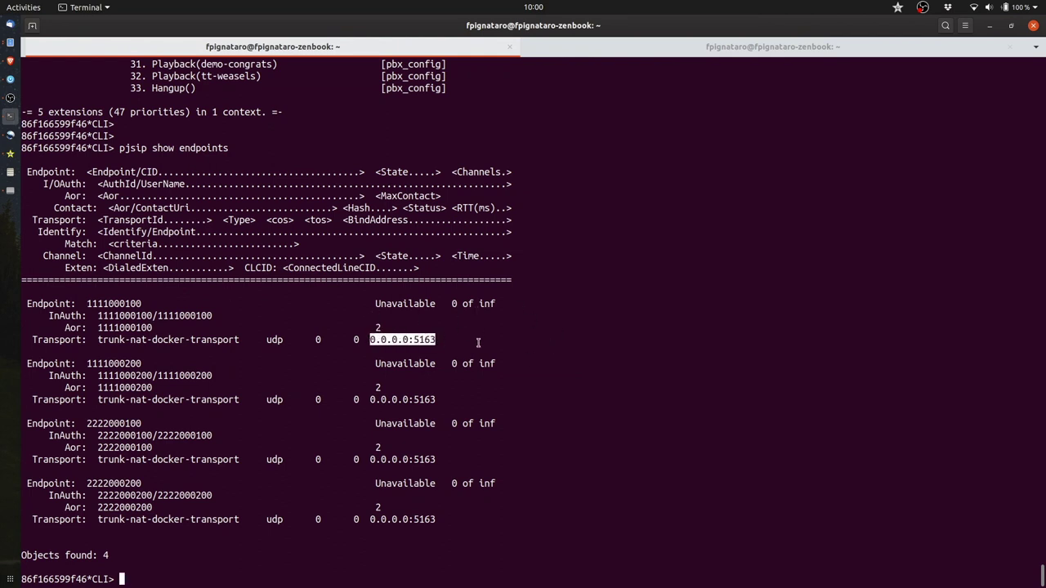
pyautogui.moveTo(93, 339); pyautogui.dragTo(238, 339)
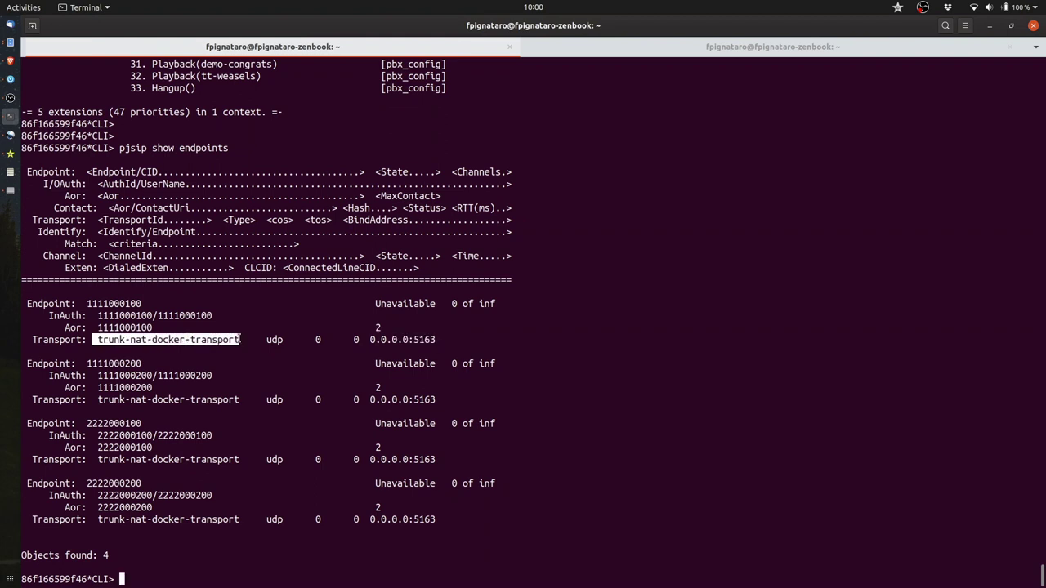
pyautogui.write('quit')
pyautogui.press('Return')
pyautogui.hotkey('ctrl', 'l')
# Display pstn_emulator_pjsip.conf and check the transport's external signalling port 6060.
pyautogui.write('cat /etc/as')
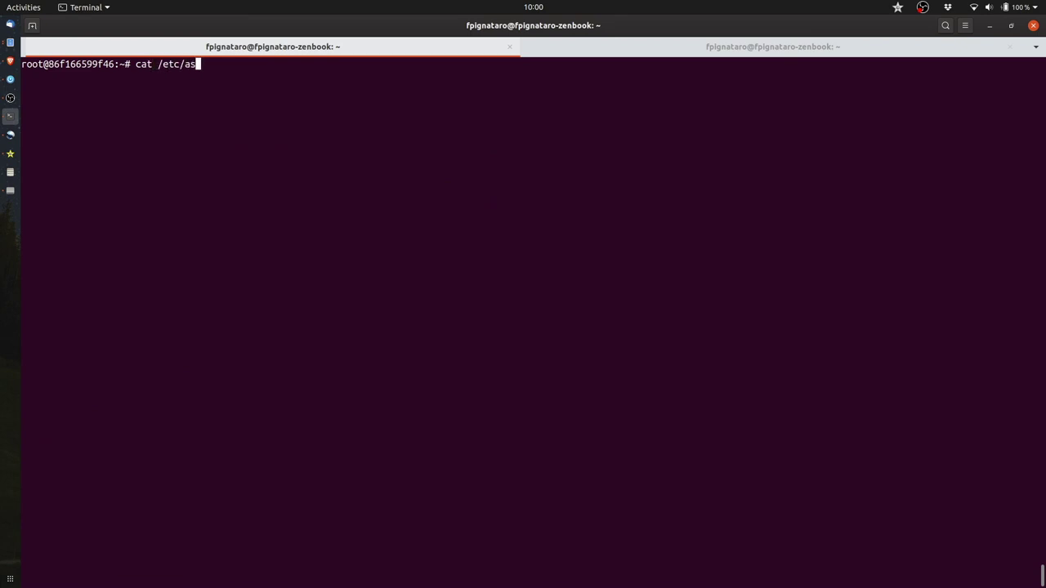
pyautogui.write('terisk/pstn_emulator_pjsip.conf')
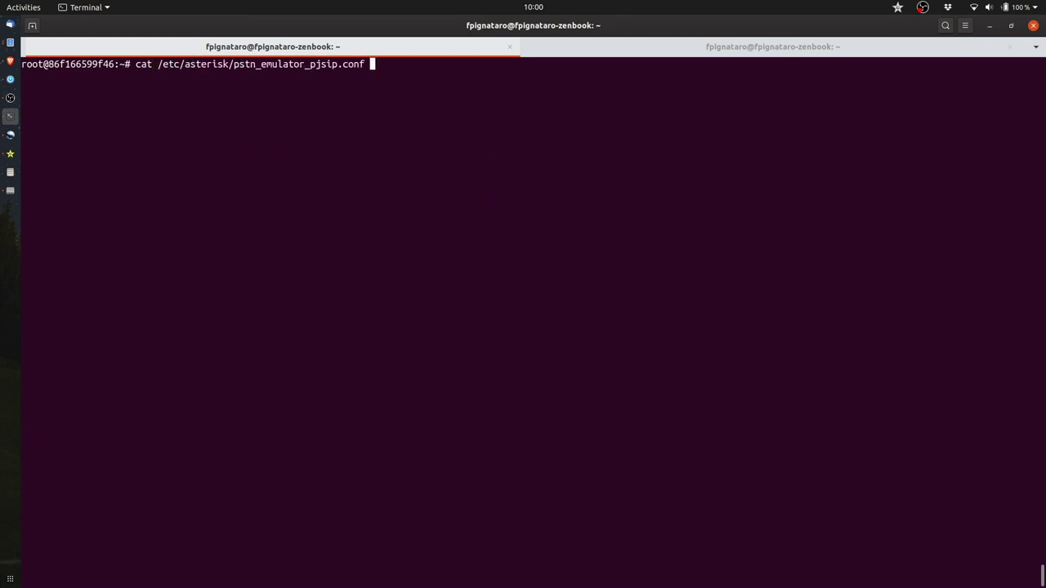
pyautogui.press('Return')
pyautogui.scroll(15, 225, 301)
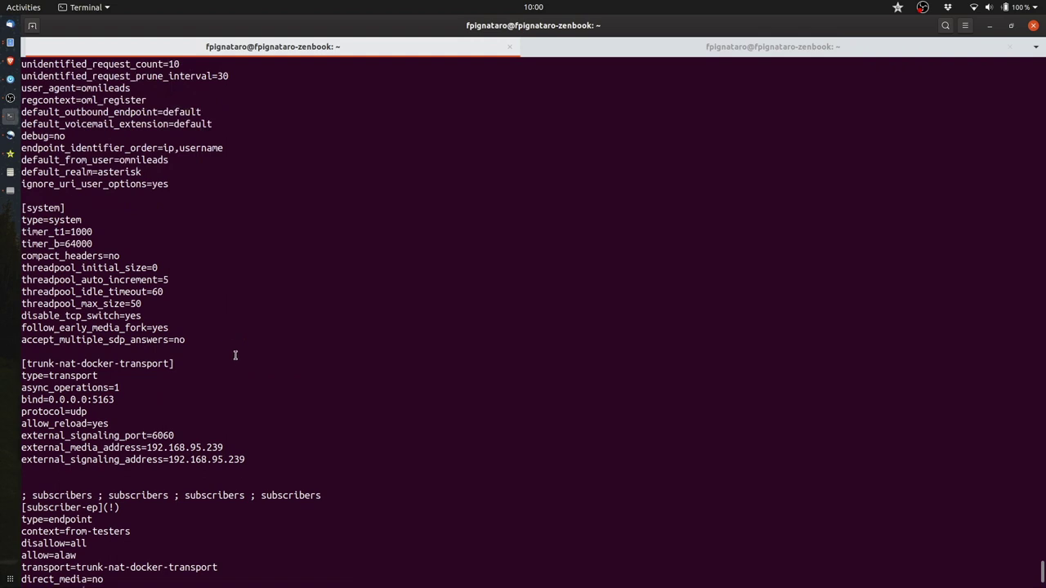
pyautogui.moveTo(259, 451); pyautogui.dragTo(1, 366)
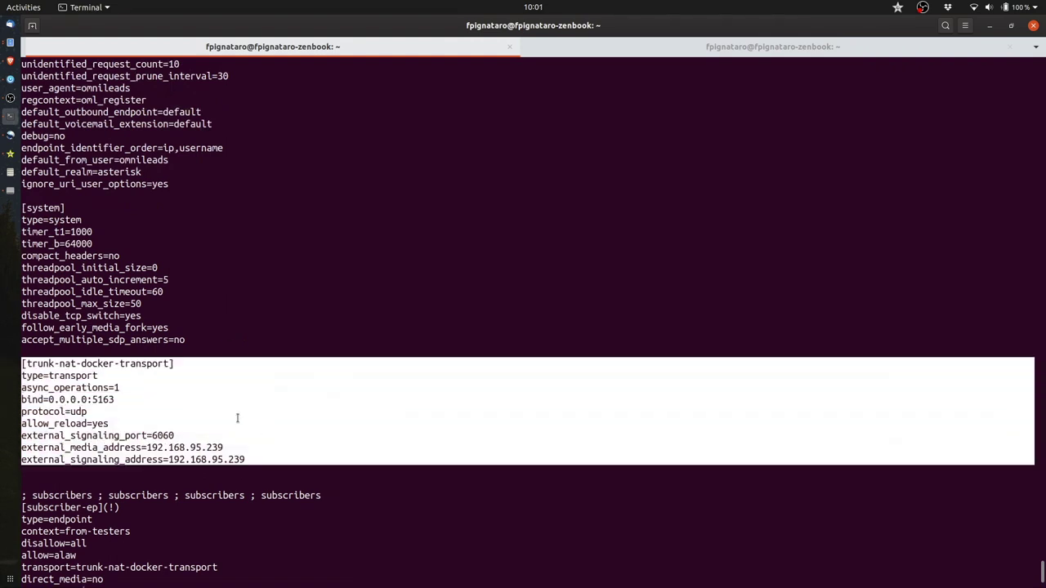
pyautogui.click(183, 441)
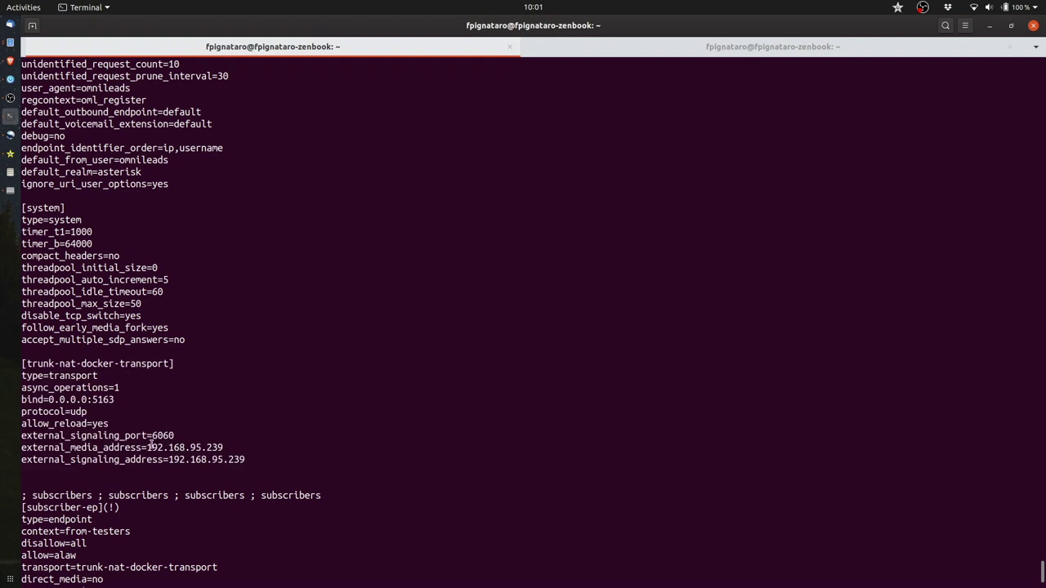
pyautogui.moveTo(153, 436); pyautogui.dragTo(222, 448)
pyautogui.click(161, 441)
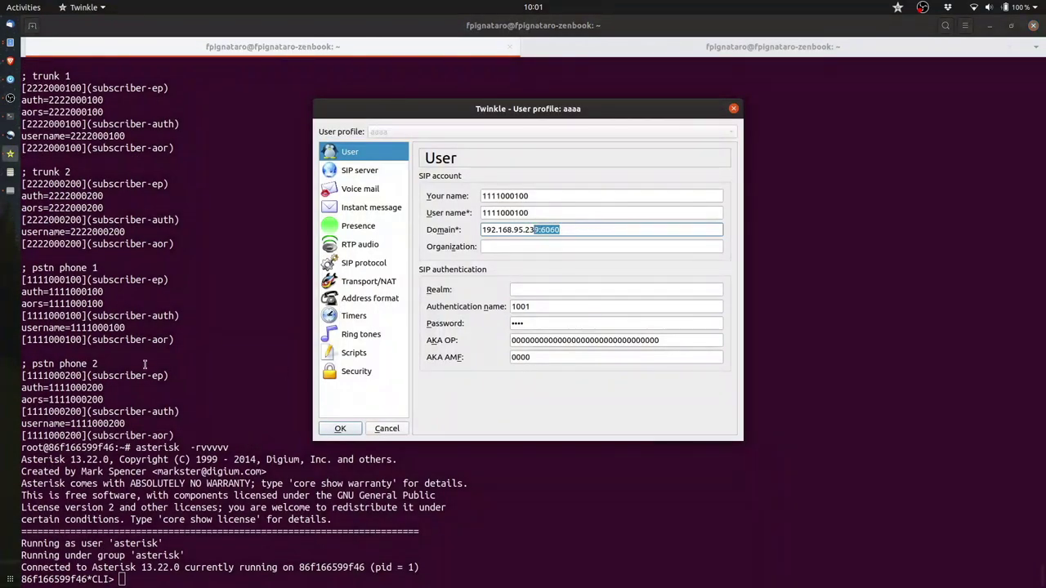
# Clear the terminal and recheck the domain port in the aaaa profile editor.
pyautogui.click(145, 365)
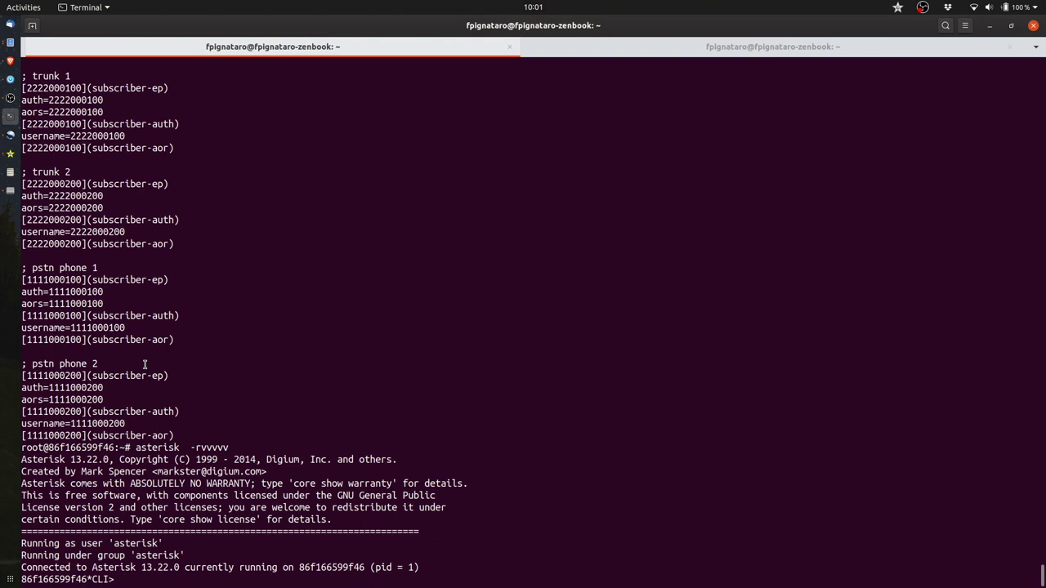
pyautogui.hotkey('ctrl', 'l')
pyautogui.hotkey('alt', 'Tab')
pyautogui.click(569, 229)
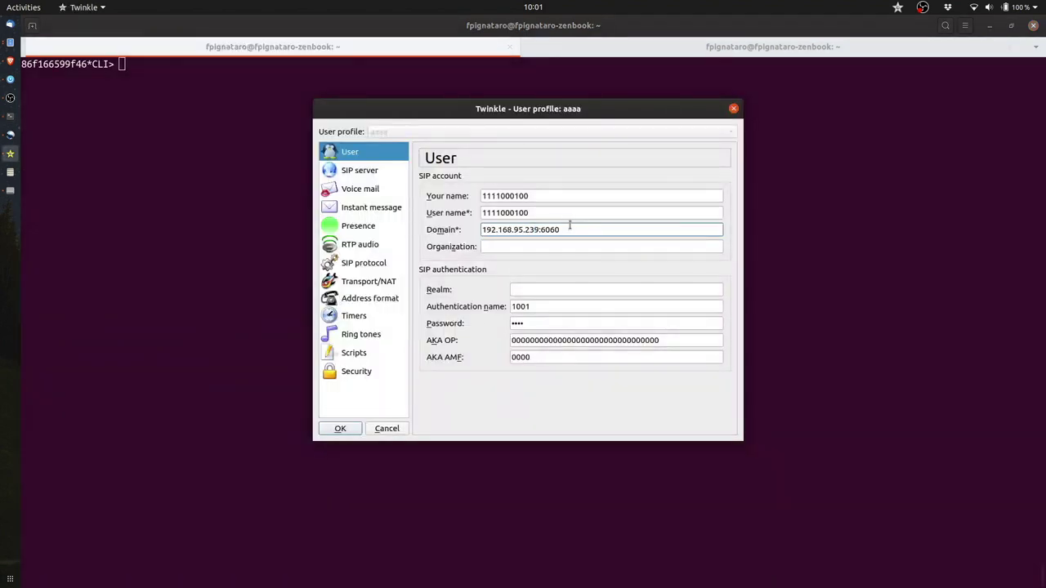
pyautogui.moveTo(564, 230); pyautogui.dragTo(535, 230)
pyautogui.moveTo(554, 304); pyautogui.dragTo(513, 304)
pyautogui.hotkey('ctrl', 'v')
pyautogui.press('Tab')
pyautogui.write('11')
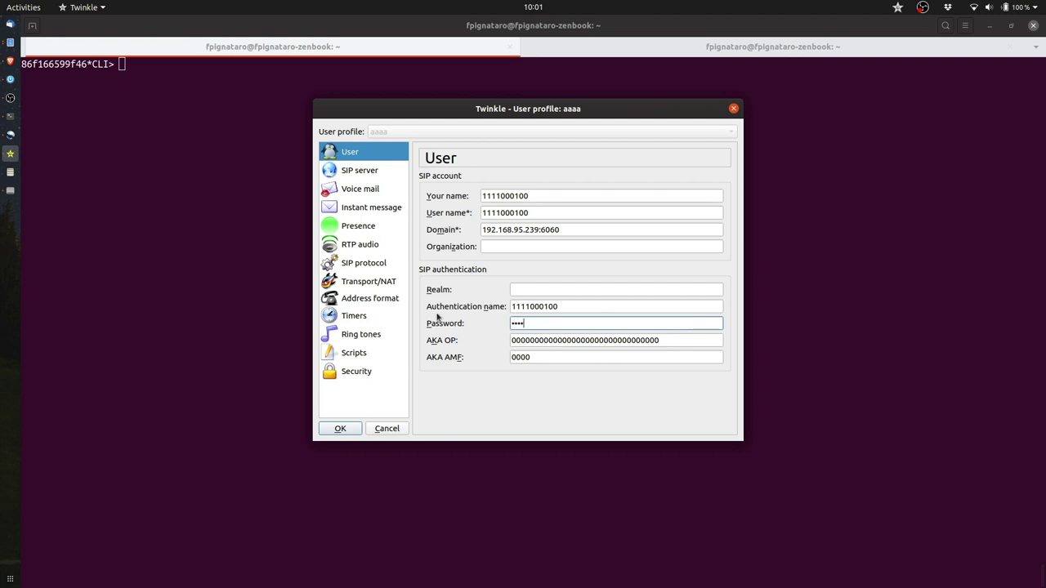
pyautogui.click(340, 428)
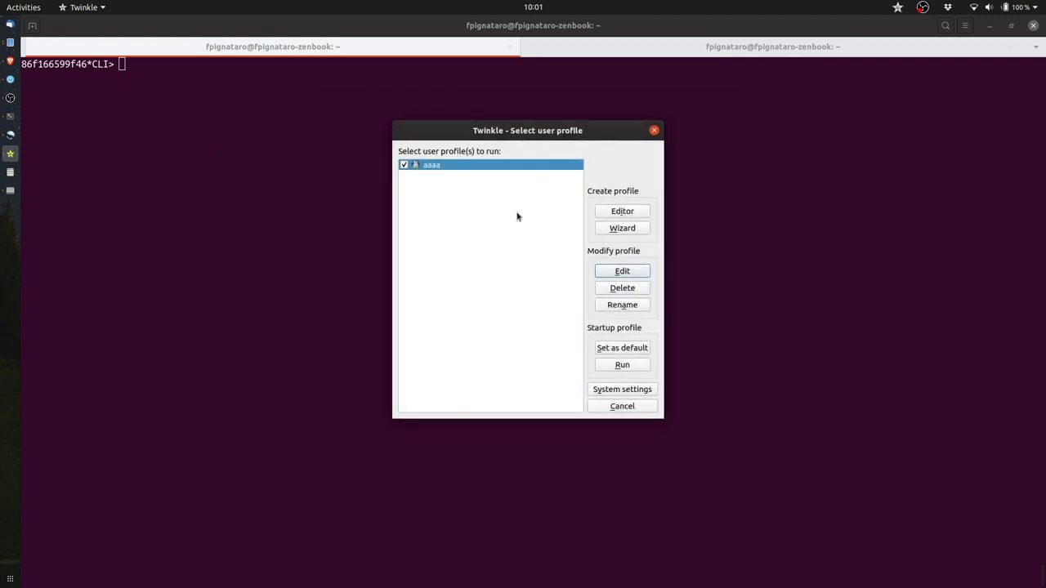
pyautogui.click(624, 364)
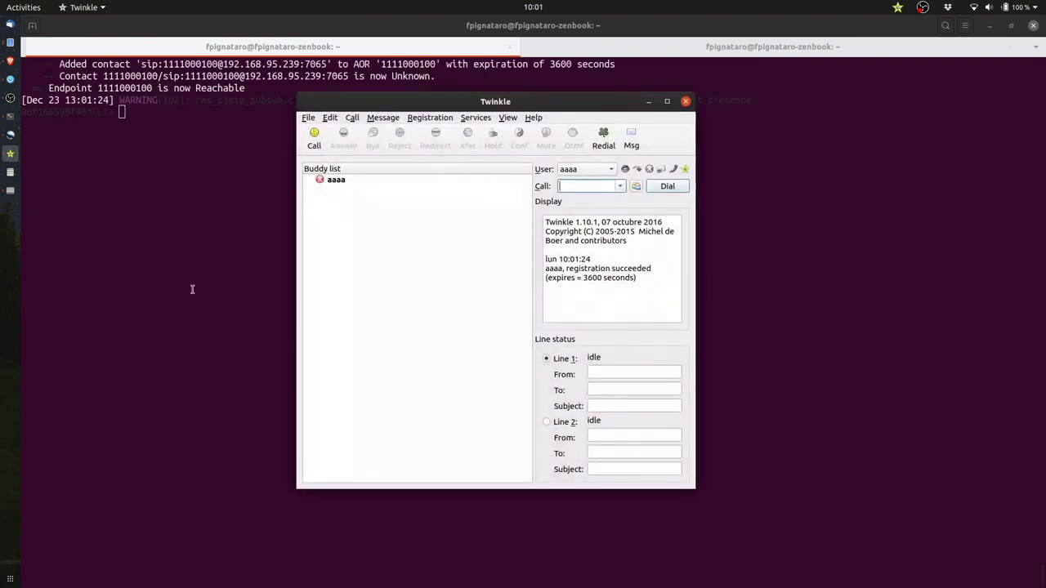
# Check the Asterisk console for the aaaa registration log lines.
pyautogui.click(193, 289)
pyautogui.moveTo(250, 99); pyautogui.dragTo(33, 67)
pyautogui.press('Return')
pyautogui.press('Return')
pyautogui.press('Return')
pyautogui.press('Return')
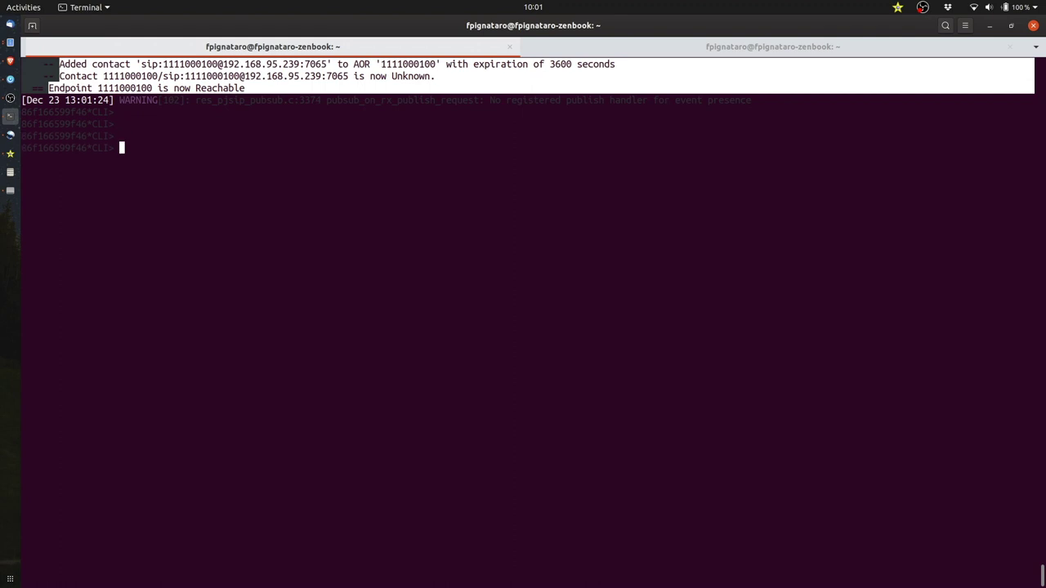
pyautogui.hotkey('alt', 'Tab')
pyautogui.write('534534')
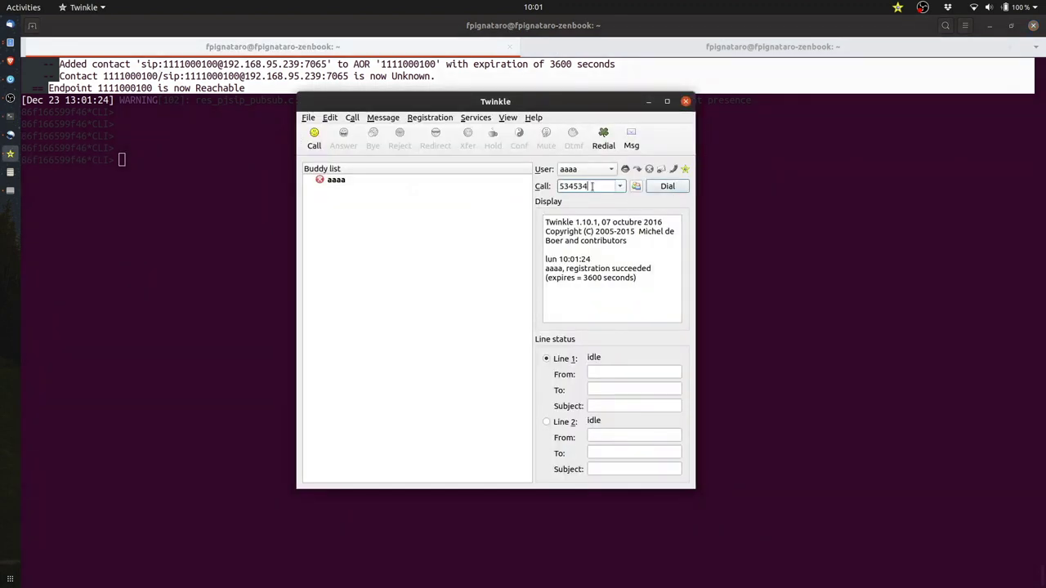
pyautogui.write('53456')
pyautogui.moveTo(582, 114); pyautogui.dragTo(995, 117)
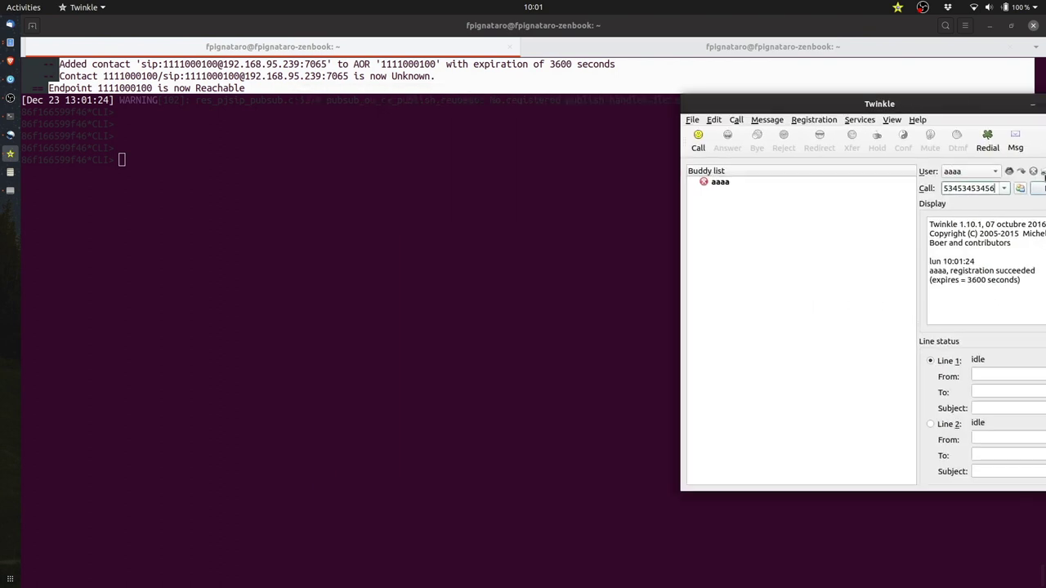
pyautogui.moveTo(871, 114); pyautogui.dragTo(750, 114)
pyautogui.click(939, 189)
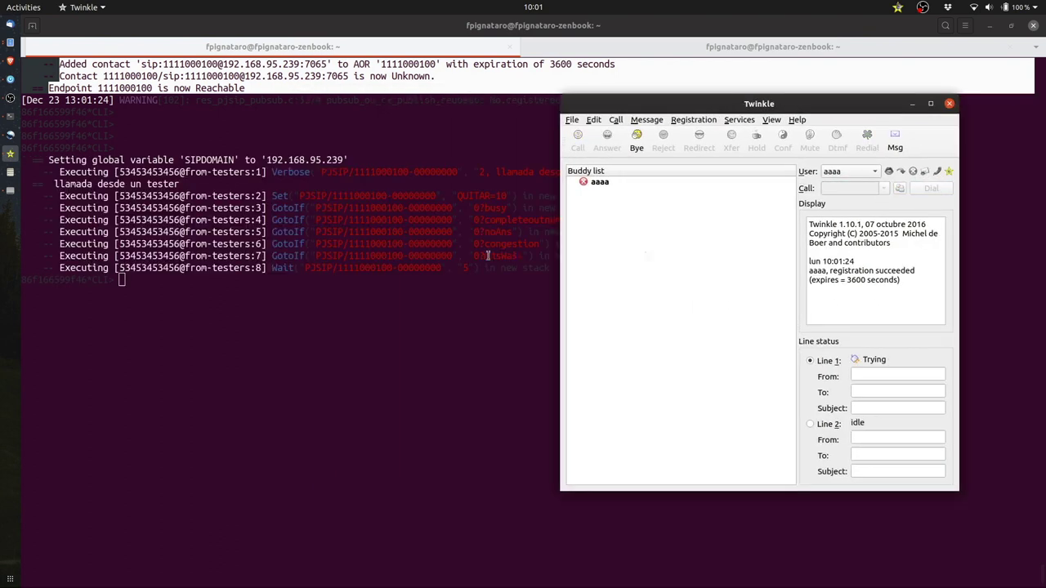
pyautogui.click(357, 260)
pyautogui.moveTo(233, 172); pyautogui.dragTo(632, 303)
pyautogui.click(657, 370)
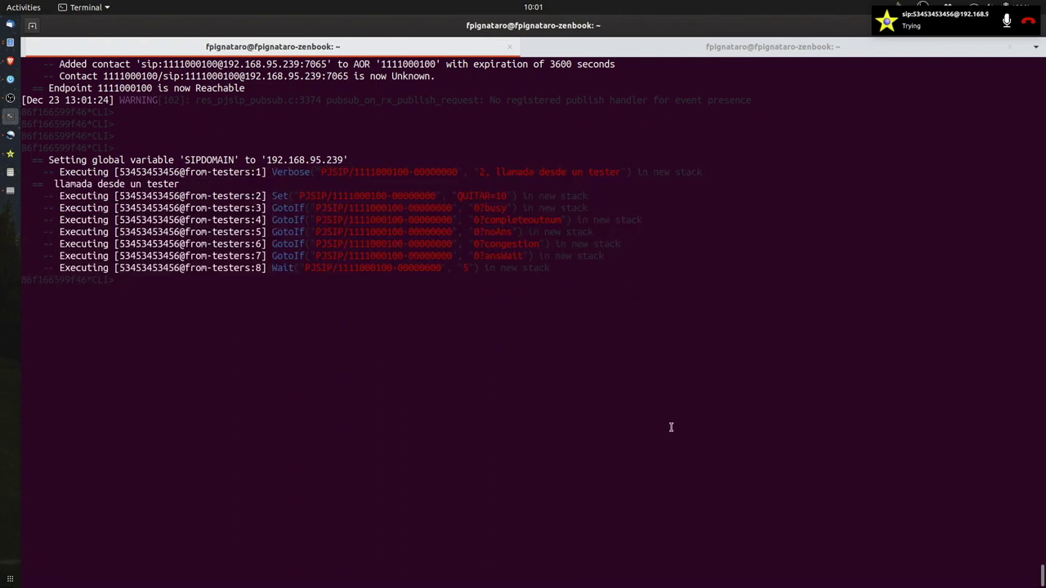
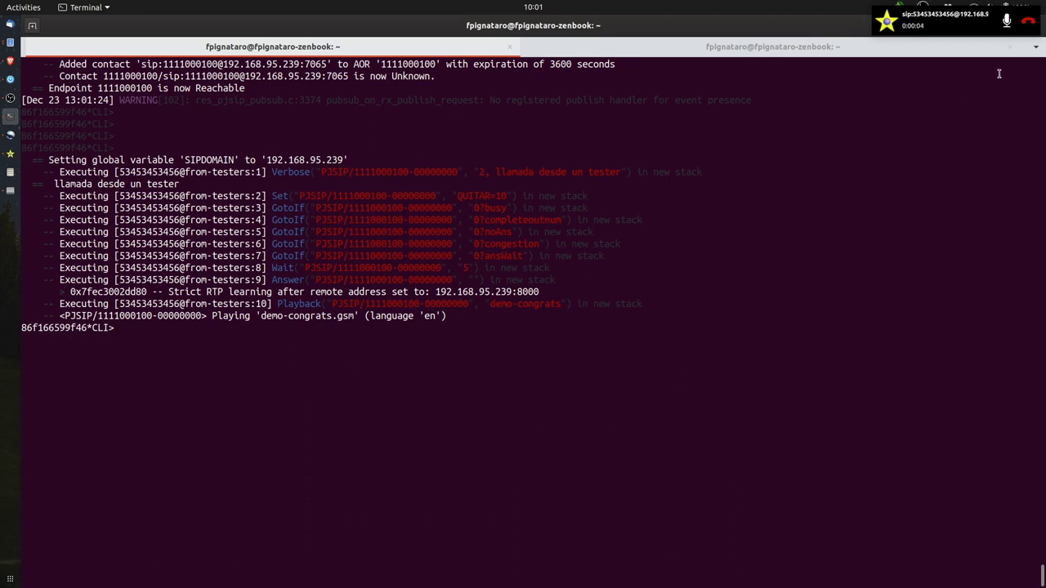
# Hang up the Twinkle call, then leave the Asterisk console and the container's root shell.
pyautogui.click(1028, 21)
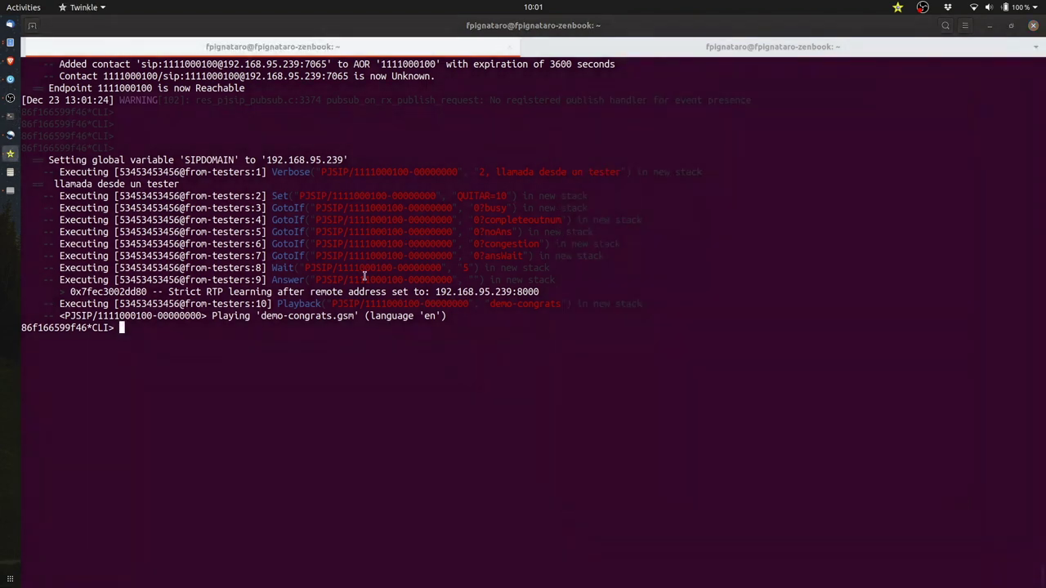
pyautogui.click(364, 278)
pyautogui.hotkey('ctrl', 'c')
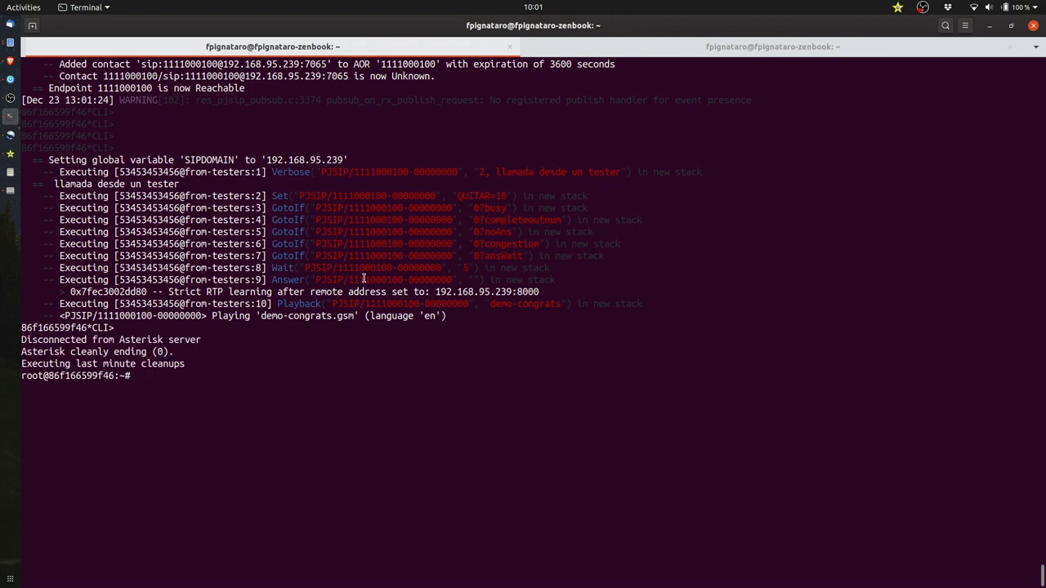
pyautogui.hotkey('ctrl', 'l')
pyautogui.press('Return')
pyautogui.press('Return')
pyautogui.press('Return')
pyautogui.press('Return')
pyautogui.press('Return')
pyautogui.write('asterisk  -rvvvvv')
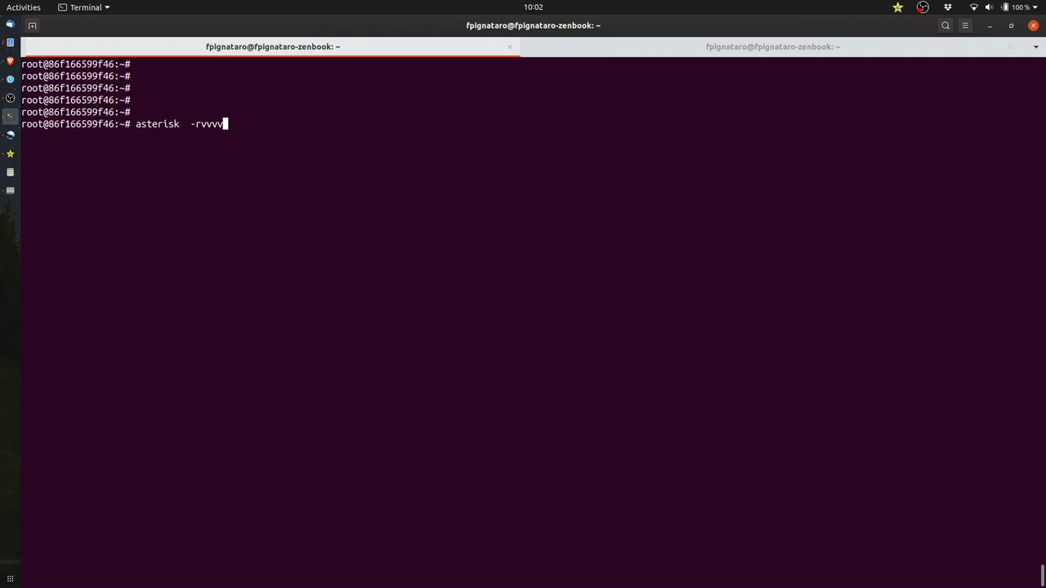
pyautogui.press('Return')
pyautogui.press('Return')
pyautogui.press('Return')
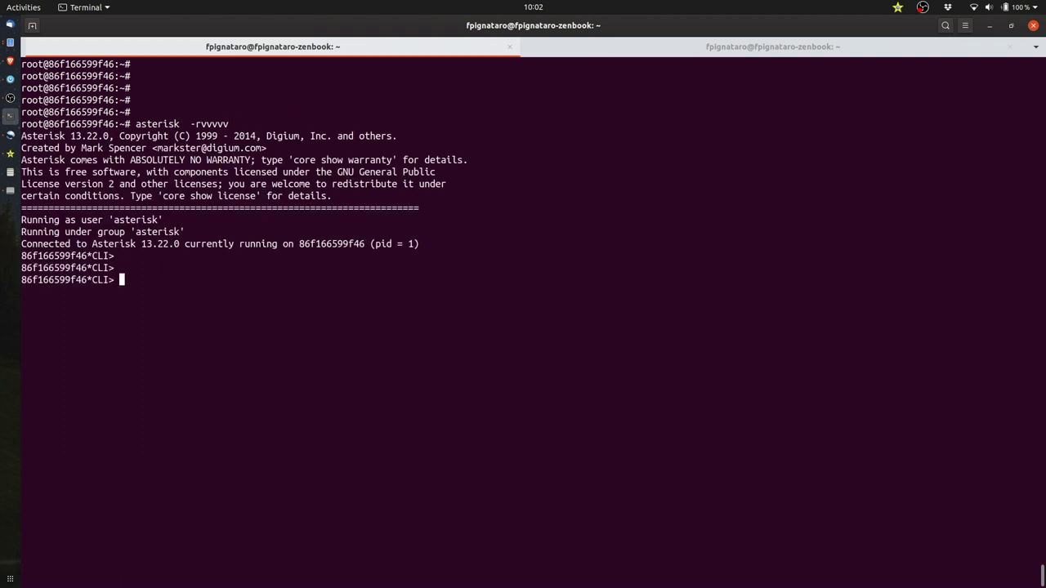
pyautogui.hotkey('ctrl', 'c')
pyautogui.press('Return')
pyautogui.press('Return')
pyautogui.press('Return')
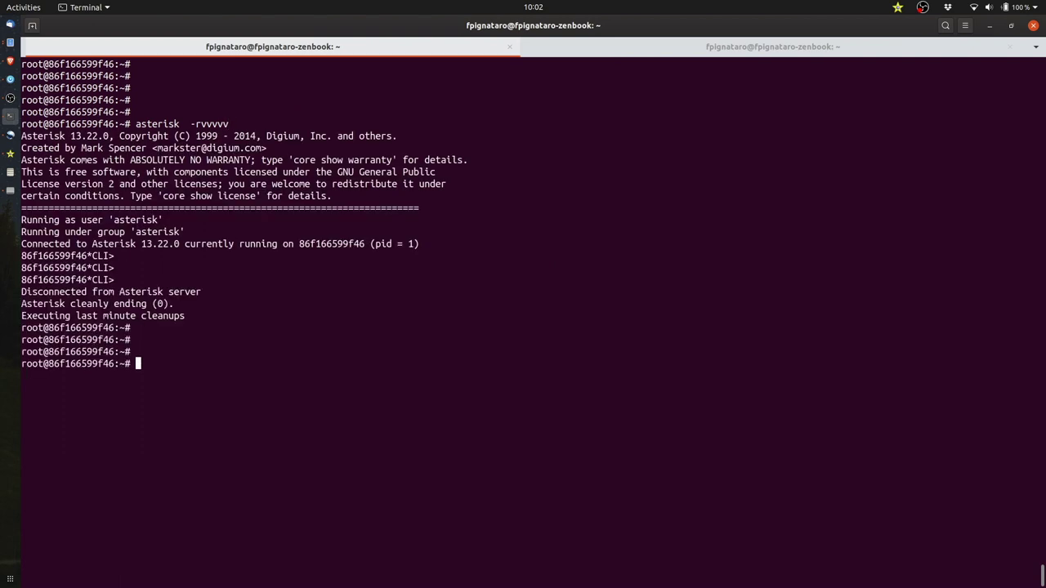
pyautogui.hotkey('ctrl', 'd')
pyautogui.press('Return')
pyautogui.press('Return')
pyautogui.press('Return')
pyautogui.press('Return')
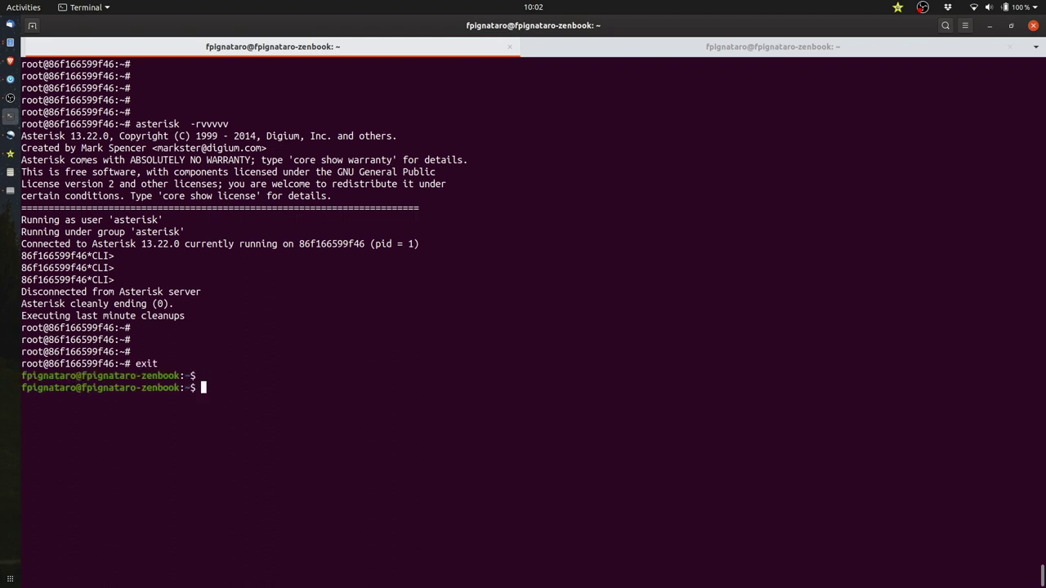
# Stop and remove the pstn-emulator container with docker stop and docker rm, then clear the screen.
pyautogui.write('docker ')
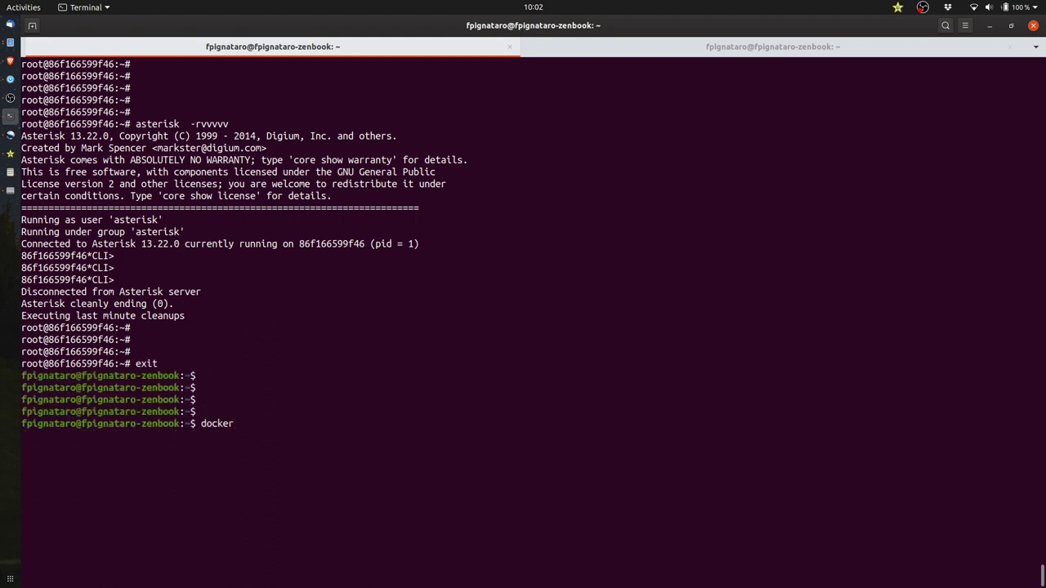
pyautogui.write('stop ps')
pyautogui.press('Tab')
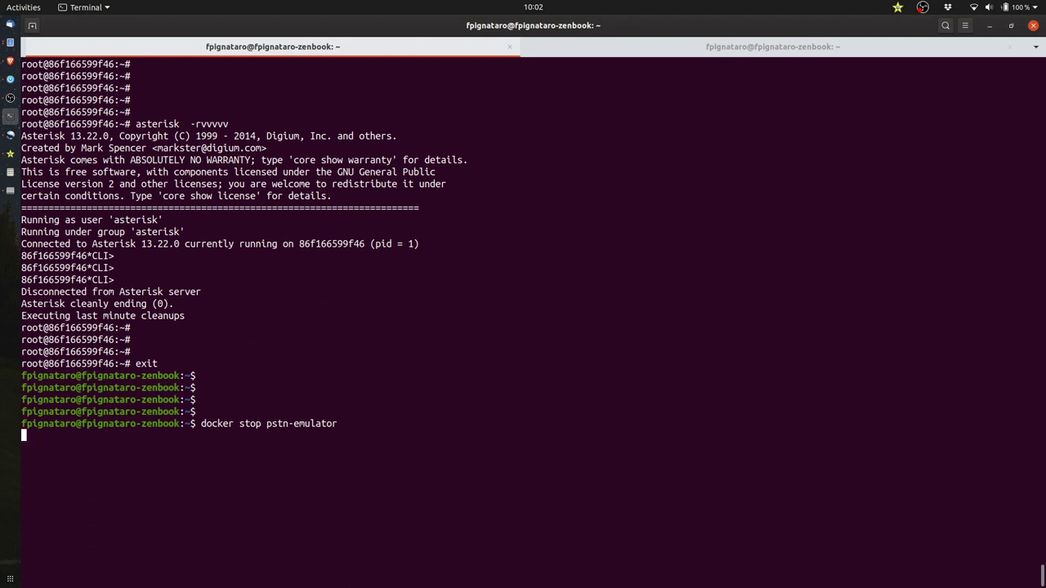
pyautogui.press('Up')
pyautogui.press('Left')
pyautogui.press('Left')
pyautogui.press('Left')
pyautogui.press('Left')
pyautogui.press('Left')
pyautogui.press('Left')
pyautogui.press('Left')
pyautogui.press('Left')
pyautogui.press('Left')
pyautogui.press('Left')
pyautogui.press('Left')
pyautogui.press('Left')
pyautogui.press('Left')
pyautogui.press('Left')
pyautogui.press('BackSpace')
pyautogui.press('BackSpace')
pyautogui.press('BackSpace')
pyautogui.press('BackSpace')
pyautogui.write('rm')
pyautogui.press('Return')
pyautogui.hotkey('ctrl', 'l')
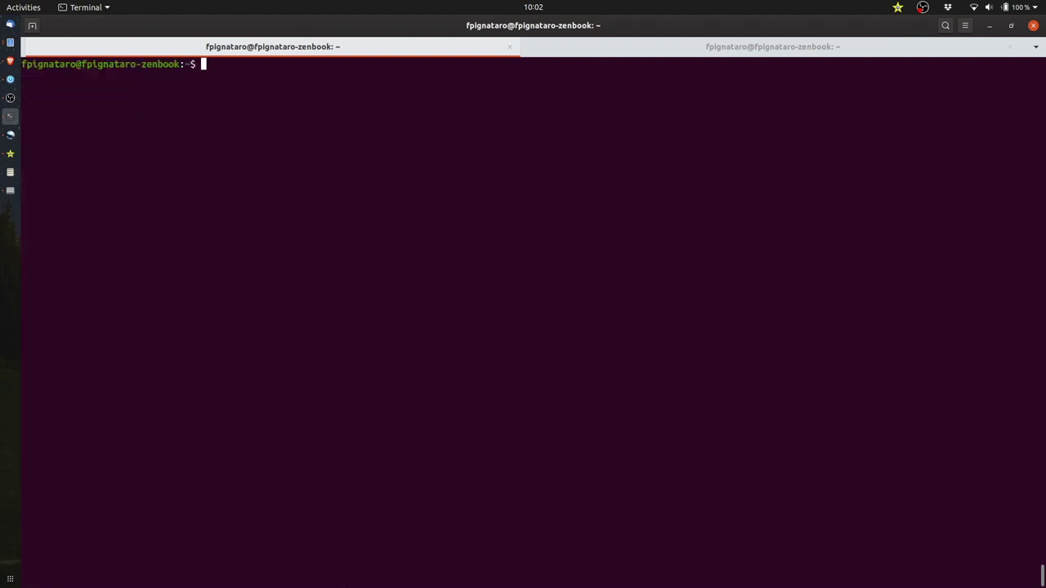
# Recall the earlier docker run command and erase its old debian-13-current image tag.
pyautogui.press('Up')
pyautogui.press('Up')
pyautogui.press('Up')
pyautogui.press('Up')
pyautogui.hotkey('ctrl', 'c')
pyautogui.hotkey('ctrl', 'l')
pyautogui.hotkey('ctrl', 'r')
pyautogui.write('ru')
pyautogui.press('Right')
pyautogui.press('Right')
pyautogui.press('Right')
pyautogui.press('Right')
pyautogui.press('Right')
pyautogui.press('Right')
pyautogui.press('Right')
pyautogui.press('Right')
pyautogui.press('Right')
pyautogui.press('Right')
pyautogui.press('Right')
pyautogui.press('Right')
pyautogui.press('Right')
pyautogui.press('Right')
pyautogui.press('Right')
pyautogui.press('Right')
pyautogui.press('Right')
pyautogui.press('Right')
pyautogui.press('Right')
pyautogui.press('Right')
pyautogui.press('Right')
pyautogui.press('Right')
pyautogui.press('Right')
pyautogui.press('Right')
pyautogui.press('Left')
pyautogui.press('Left')
pyautogui.press('Left')
pyautogui.press('Left')
pyautogui.press('Left')
pyautogui.press('Right')
pyautogui.press('Right')
pyautogui.press('Right')
pyautogui.press('Right')
pyautogui.press('Right')
pyautogui.press('Right')
pyautogui.press('Right')
pyautogui.press('Right')
pyautogui.press('Right')
pyautogui.press('Right')
pyautogui.press('Right')
pyautogui.press('Right')
pyautogui.press('Right')
pyautogui.press('Right')
pyautogui.press('Right')
pyautogui.press('Right')
pyautogui.press('Right')
pyautogui.press('Right')
pyautogui.press('Right')
pyautogui.press('Right')
pyautogui.press('Right')
pyautogui.press('Right')
pyautogui.press('Right')
pyautogui.press('Right')
pyautogui.press('Right')
pyautogui.press('Right')
pyautogui.press('Right')
pyautogui.press('Right')
pyautogui.press('Right')
pyautogui.press('Right')
pyautogui.press('Right')
pyautogui.press('Right')
pyautogui.press('Right')
pyautogui.press('Right')
pyautogui.press('Right')
pyautogui.press('Right')
pyautogui.press('Right')
pyautogui.press('Right')
pyautogui.press('Right')
pyautogui.press('Right')
pyautogui.press('BackSpace')
pyautogui.press('BackSpace')
pyautogui.press('BackSpace')
pyautogui.press('BackSpace')
pyautogui.press('BackSpace')
pyautogui.press('BackSpace')
pyautogui.press('BackSpace')
pyautogui.press('BackSpace')
pyautogui.press('BackSpace')
pyautogui.press('BackSpace')
pyautogui.press('BackSpace')
pyautogui.press('BackSpace')
pyautogui.press('BackSpace')
pyautogui.press('BackSpace')
pyautogui.press('BackSpace')
pyautogui.press('BackSpace')
# Copy the debian-buster-slim-16-current tag from docker images into the command and launch pstn-emulator.
pyautogui.hotkey('ctrl', 'pagedown')
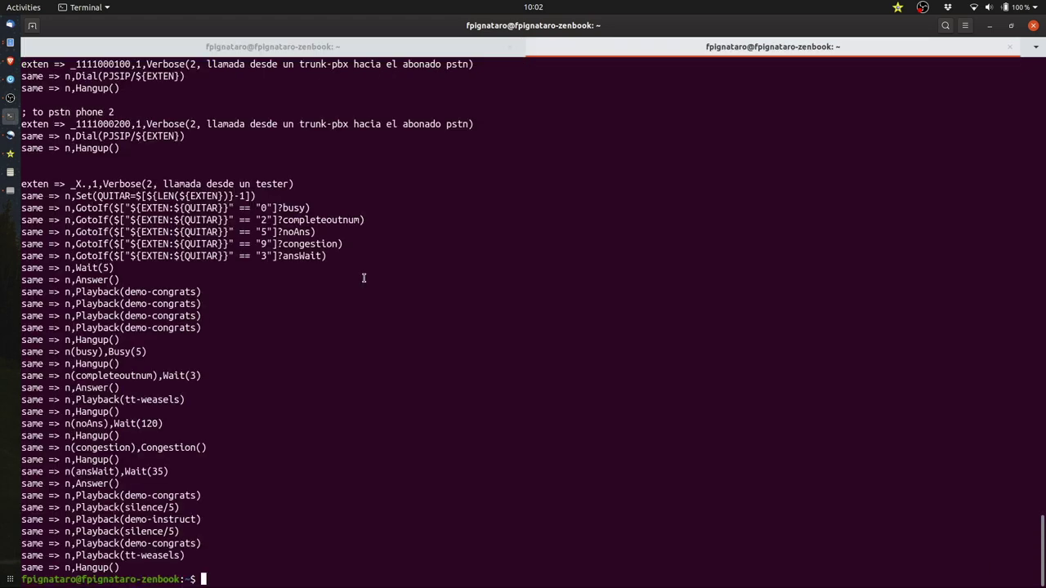
pyautogui.write('docker images')
pyautogui.press('Return')
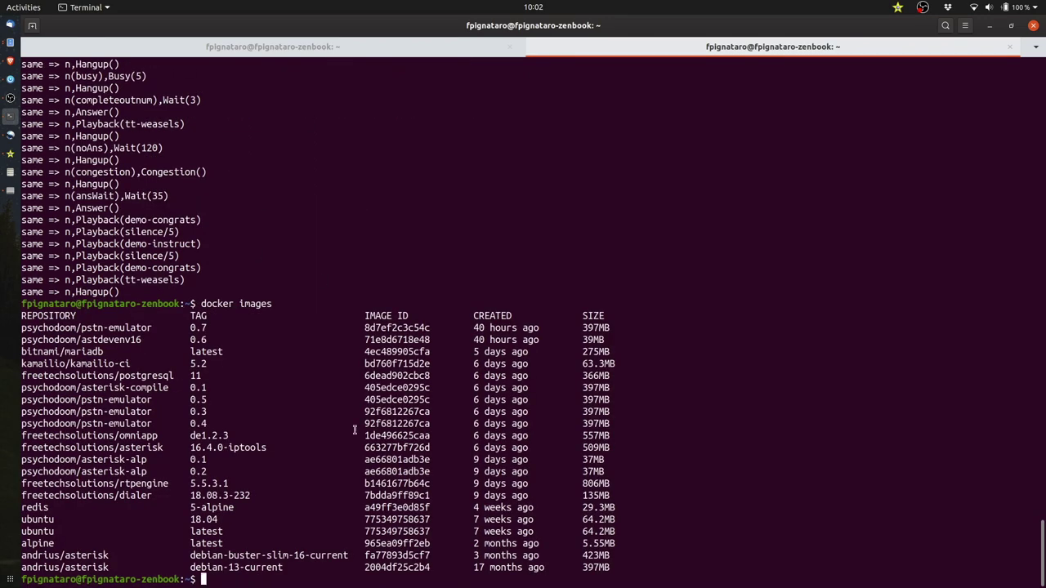
pyautogui.moveTo(347, 555); pyautogui.dragTo(191, 556)
pyautogui.rightClick(191, 559)
pyautogui.click(215, 452)
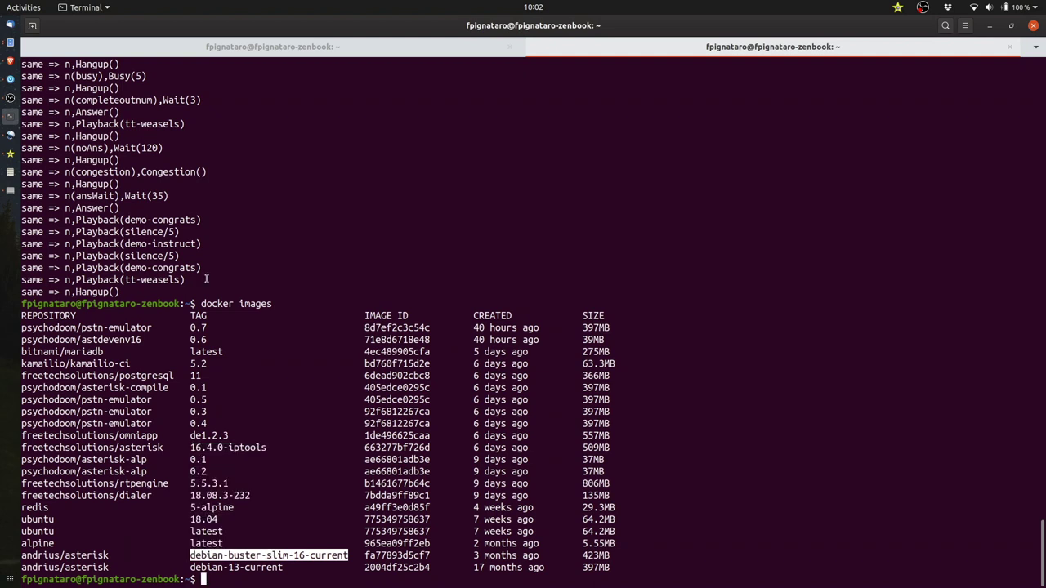
pyautogui.click(263, 48)
pyautogui.hotkey('ctrl', 'shift', 'v')
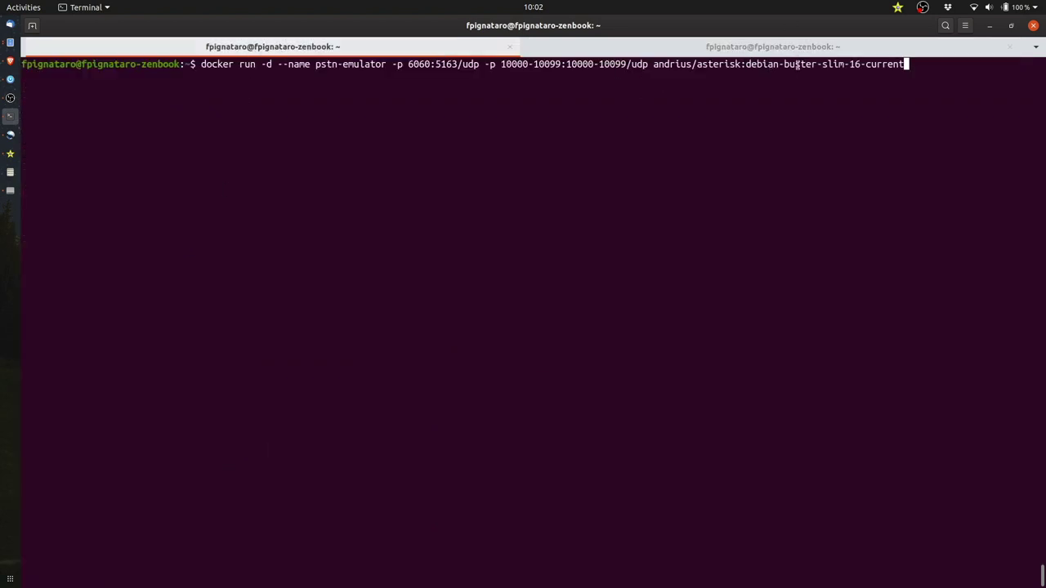
pyautogui.press('Return')
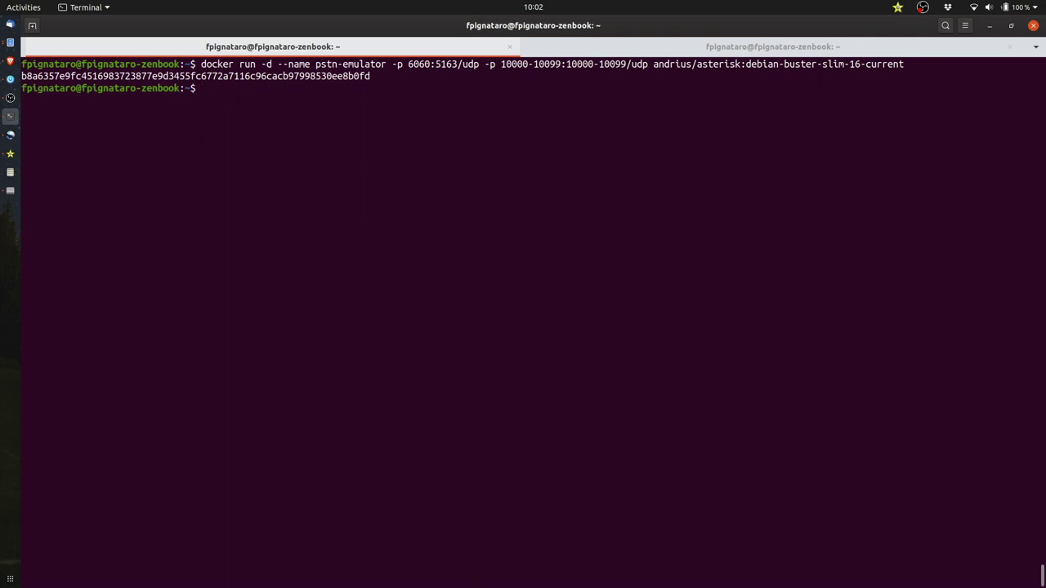
# Open a bash shell in pstn-emulator with docker exec and confirm asterisk -V reports 16.5.1.
pyautogui.hotkey('ctrl', 'r')
pyautogui.press('Up')
pyautogui.press('Down')
pyautogui.write('doc')
pyautogui.press('BackSpace')
pyautogui.press('BackSpace')
pyautogui.press('BackSpace')
pyautogui.hotkey('ctrl', 'r')
pyautogui.write('exe')
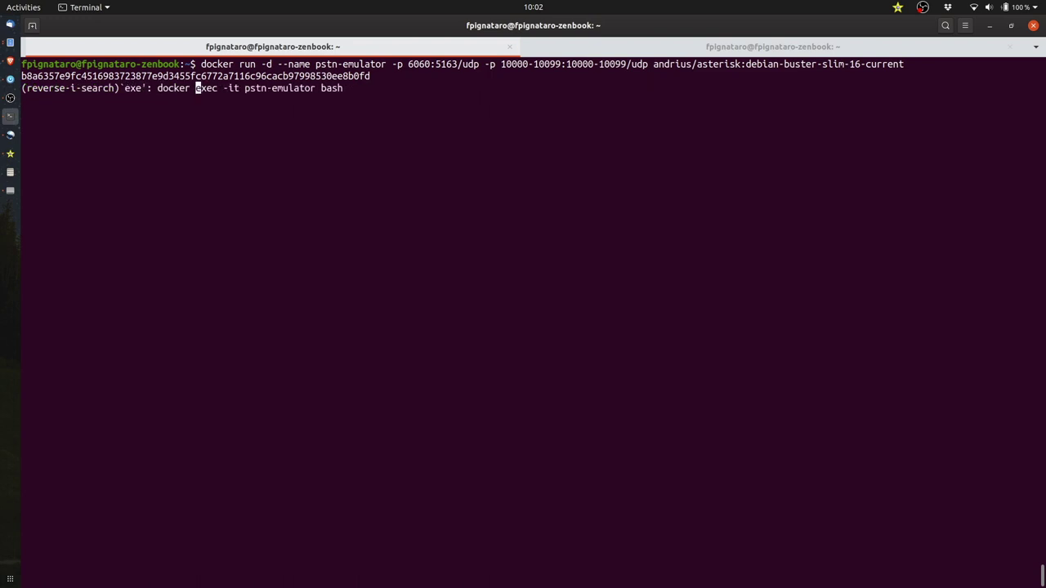
pyautogui.press('Right')
pyautogui.press('Right')
pyautogui.press('Right')
pyautogui.press('Right')
pyautogui.press('Right')
pyautogui.press('Right')
pyautogui.press('Right')
pyautogui.press('Right')
pyautogui.press('Right')
pyautogui.press('Right')
pyautogui.press('Right')
pyautogui.press('Right')
pyautogui.press('Right')
pyautogui.press('Right')
pyautogui.press('Right')
pyautogui.press('Right')
pyautogui.press('Right')
pyautogui.press('Right')
pyautogui.press('Right')
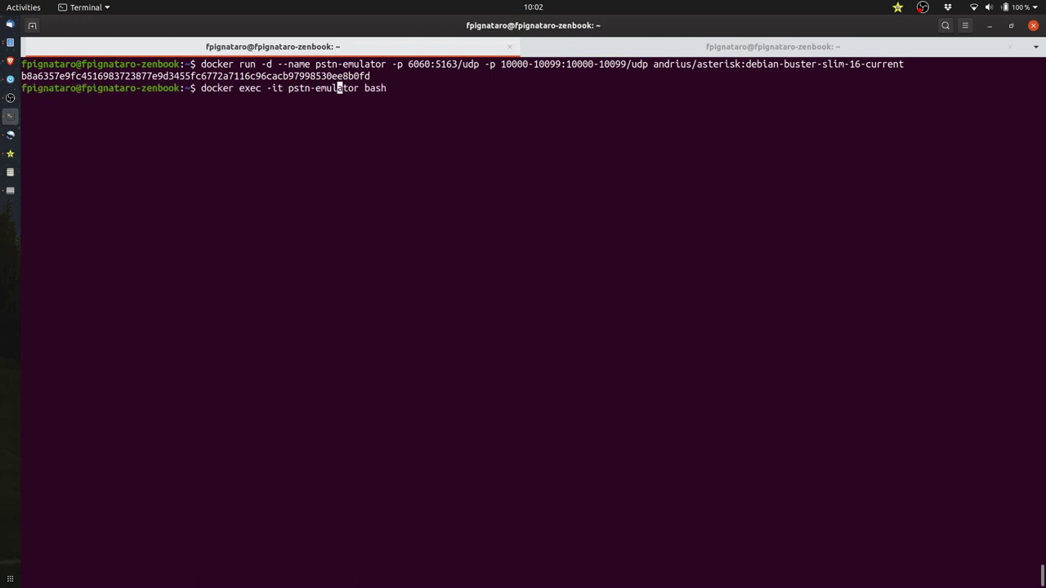
pyautogui.press('Return')
pyautogui.press('Return')
pyautogui.press('Return')
pyautogui.write('asterisk  -V')
pyautogui.press('Return')
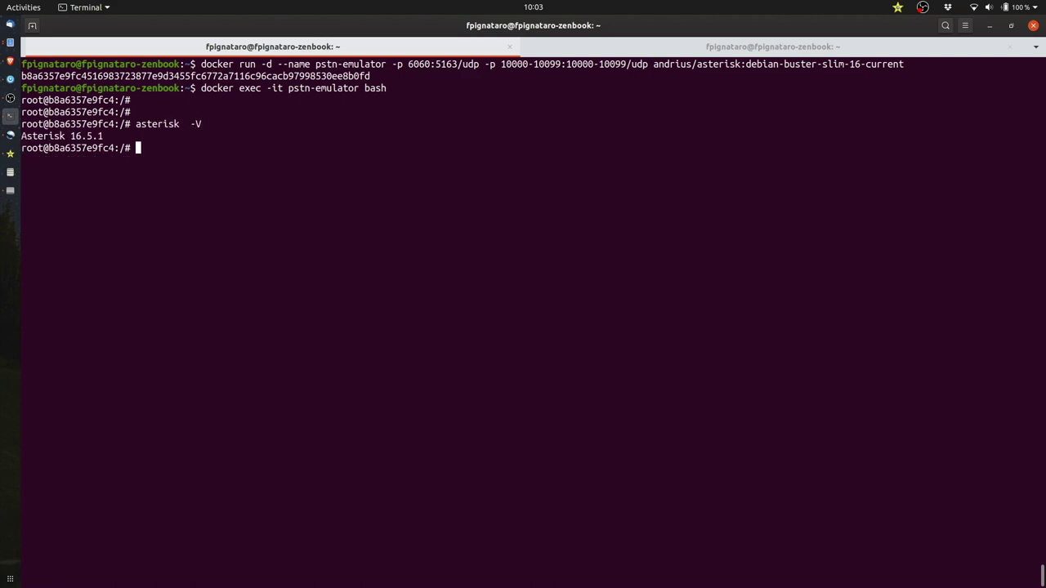
# Copy pstn_emulator_pjsip.conf and pstn_emulator_extensions.conf into the container with docker cp.
pyautogui.moveTo(101, 130); pyautogui.dragTo(59, 136)
pyautogui.click(59, 136)
pyautogui.click(638, 52)
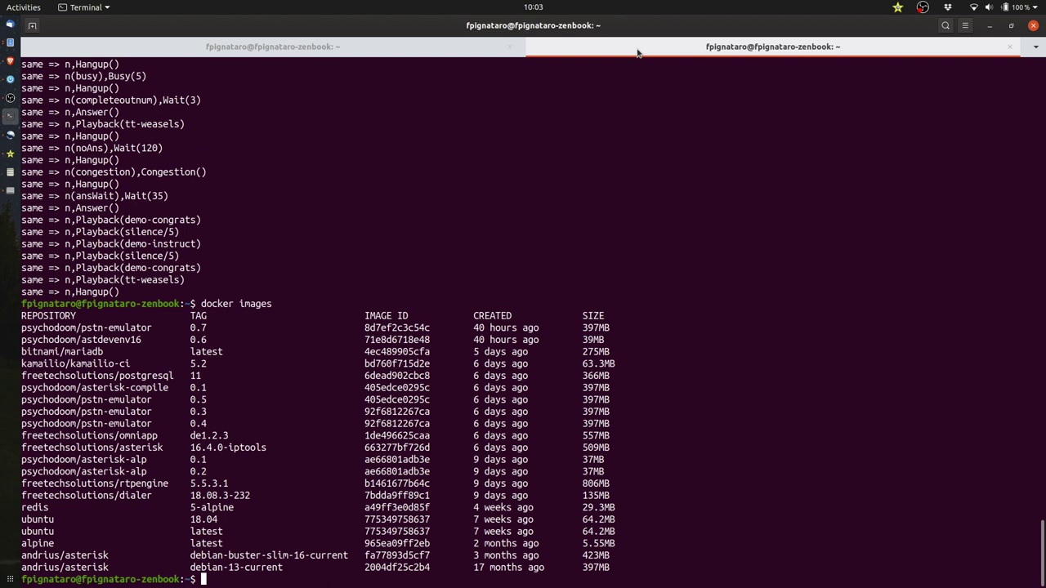
pyautogui.hotkey('ctrl', 'l')
pyautogui.hotkey('ctrl', 'r')
pyautogui.write('cp')
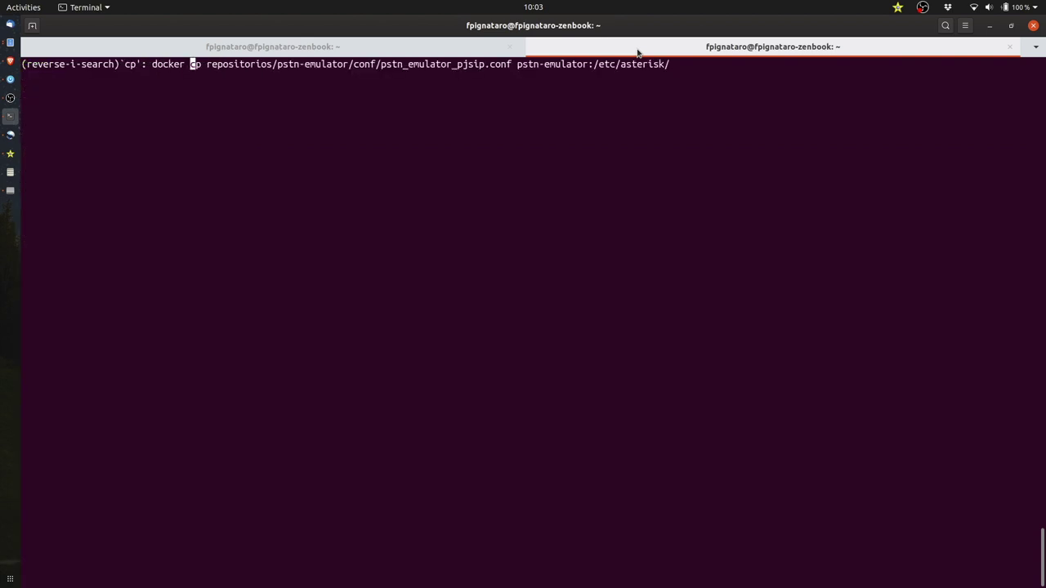
pyautogui.press('Return')
pyautogui.press('Up')
pyautogui.press('Left')
pyautogui.press('Left')
pyautogui.press('Left')
pyautogui.press('Left')
pyautogui.press('Left')
pyautogui.press('Left')
pyautogui.press('Left')
pyautogui.press('Left')
pyautogui.press('Left')
pyautogui.press('Left')
pyautogui.press('Left')
pyautogui.press('Left')
pyautogui.press('Left')
pyautogui.press('Left')
pyautogui.press('Left')
pyautogui.press('Left')
pyautogui.press('Left')
pyautogui.press('Left')
pyautogui.press('Left')
pyautogui.press('Left')
pyautogui.press('Left')
pyautogui.press('Left')
pyautogui.press('BackSpace')
pyautogui.press('BackSpace')
pyautogui.press('BackSpace')
pyautogui.press('BackSpace')
pyautogui.press('BackSpace')
pyautogui.press('BackSpace')
pyautogui.press('BackSpace')
pyautogui.press('BackSpace')
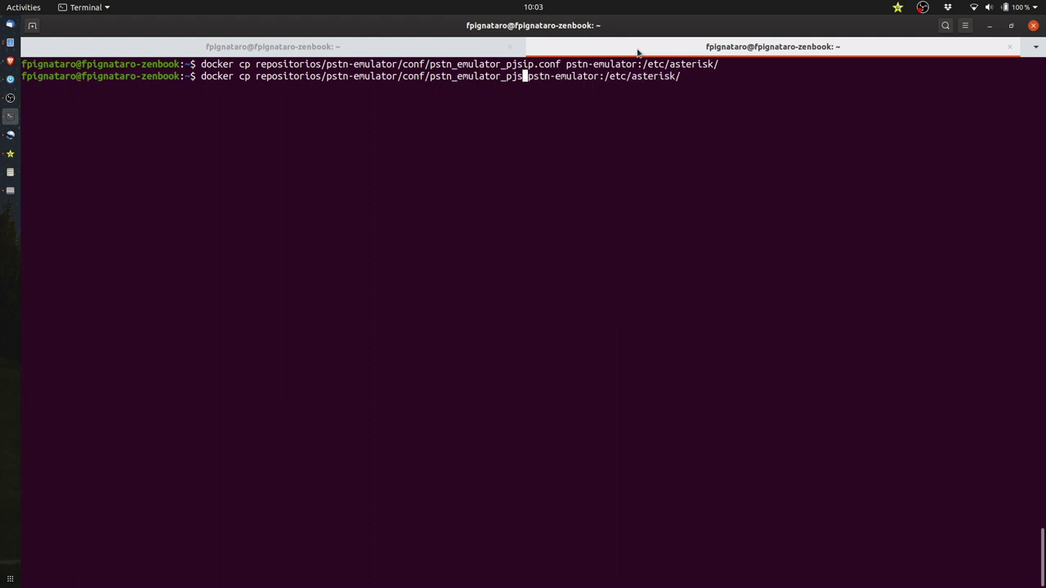
pyautogui.press('BackSpace')
pyautogui.press('BackSpace')
pyautogui.press('BackSpace')
pyautogui.write('extensions.conf')
pyautogui.press('Return')
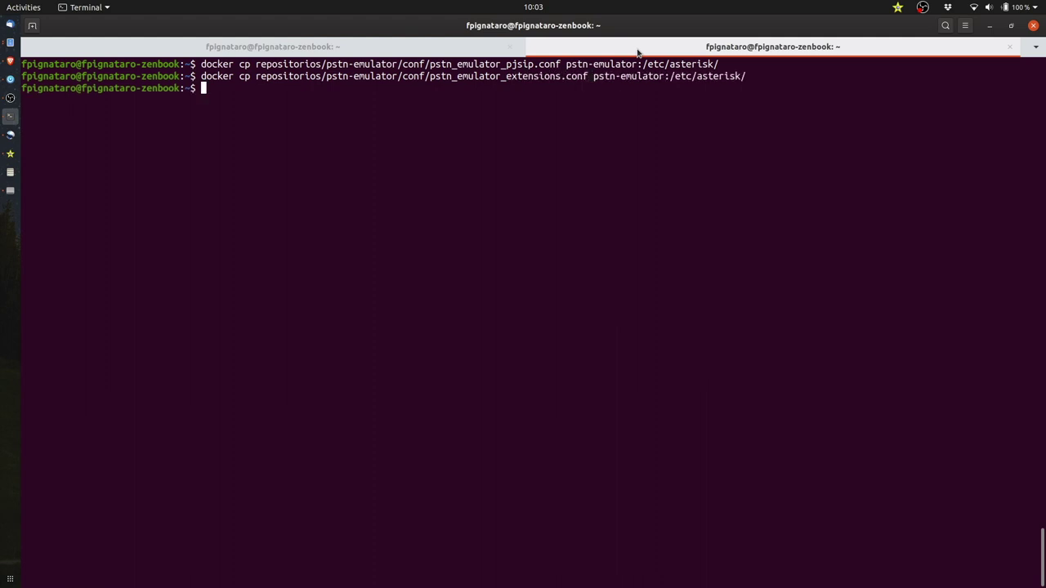
# Return to the container shell's home directory on a cleared screen.
pyautogui.hotkey('ctrl', 'pageup')
pyautogui.hotkey('ctrl', 'l')
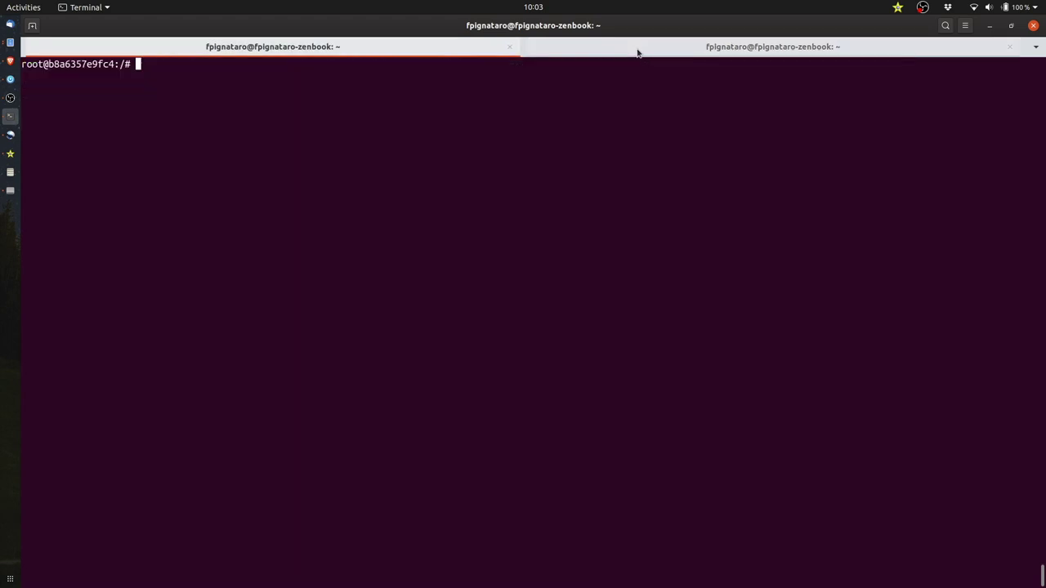
pyautogui.hotkey('ctrl', 'c')
pyautogui.hotkey('ctrl', 'l')
pyautogui.write('cd')
pyautogui.press('Return')
pyautogui.hotkey('ctrl', 'l')
pyautogui.press('Return')
pyautogui.press('Return')
pyautogui.press('Return')
pyautogui.press('Return')
# Append "#include pstn_emulator_pjsip.conf" to /etc/asterisk/pjsip.conf.
pyautogui.write('echo ""')
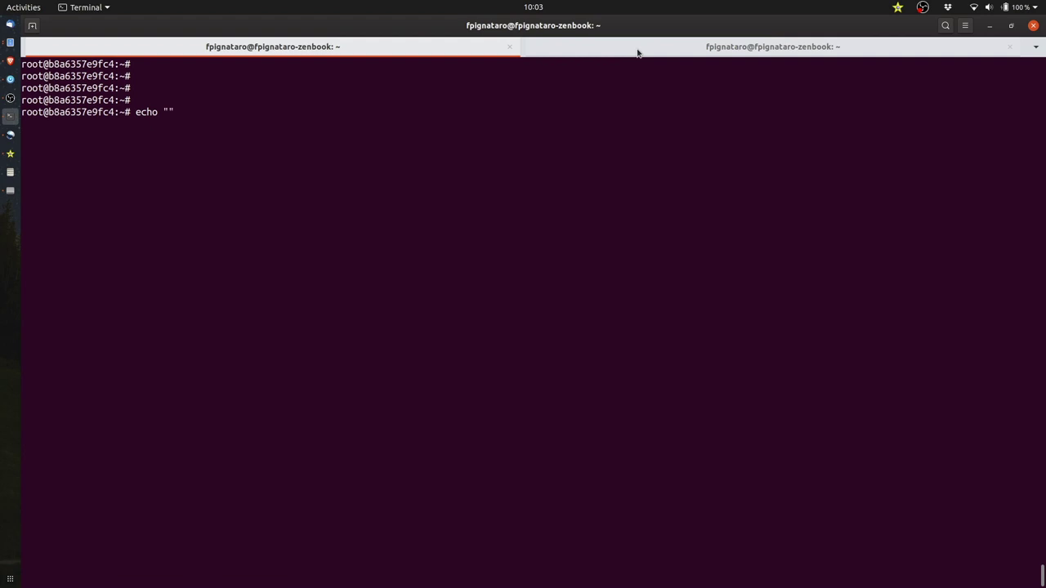
pyautogui.write('#include ')
pyautogui.write('pstn_emula')
pyautogui.write('tor_pjsip.')
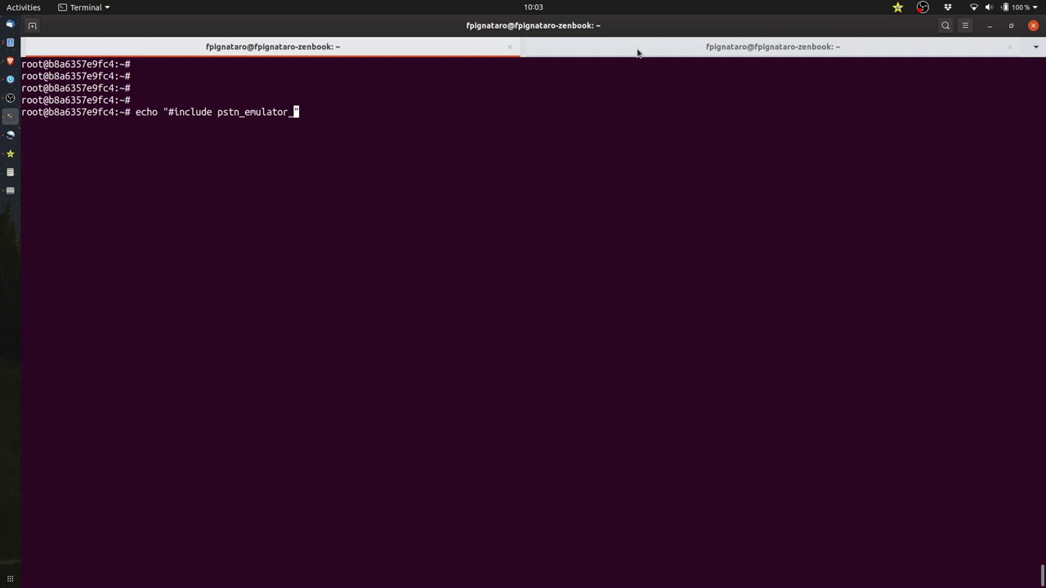
pyautogui.write('conf')
pyautogui.press('BackSpace')
pyautogui.press('Right')
pyautogui.click(637, 49)
pyautogui.press('Up')
pyautogui.press('Up')
pyautogui.press('Up')
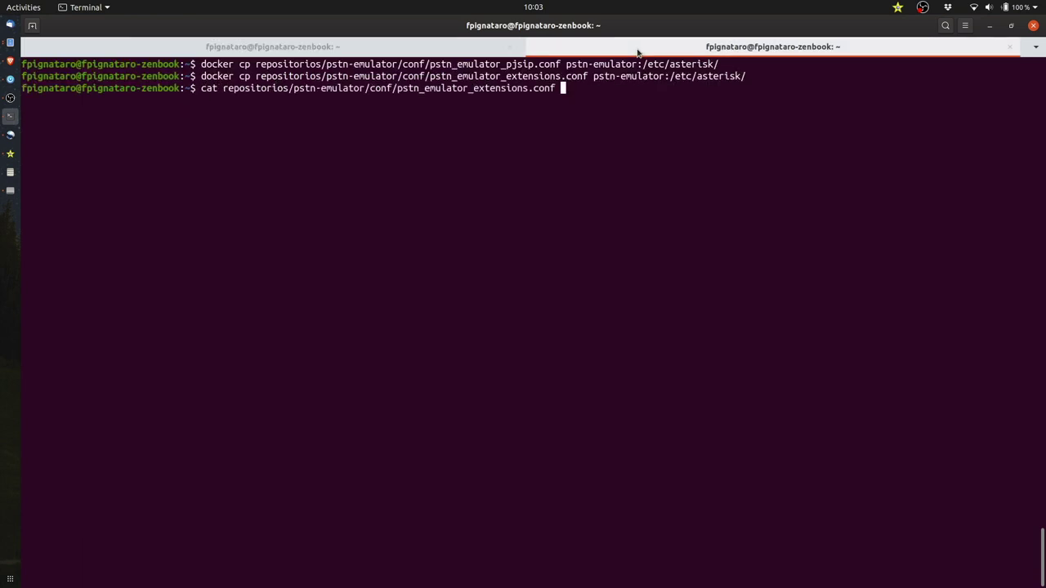
pyautogui.press('Return')
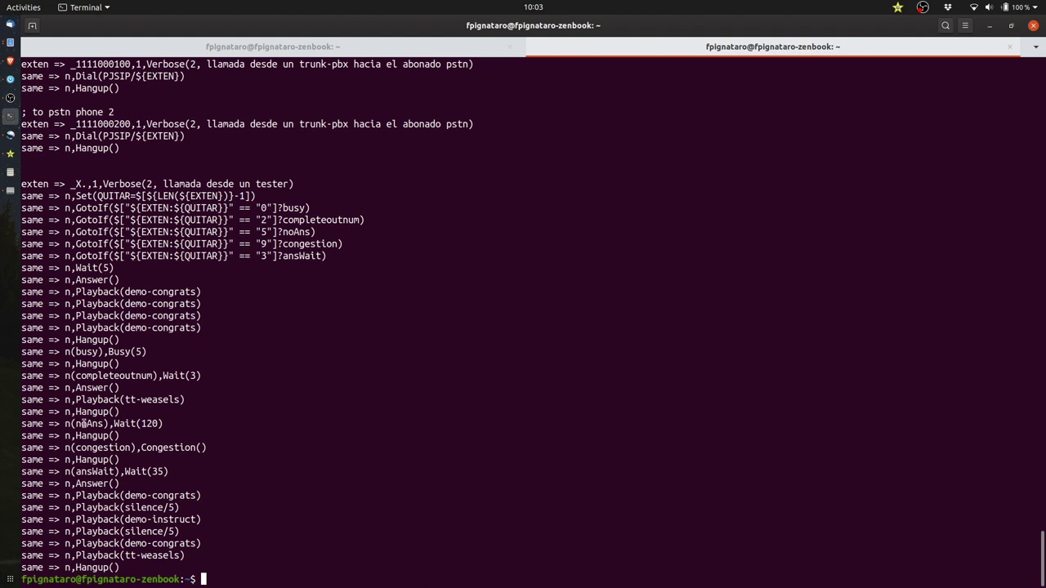
pyautogui.moveTo(58, 425)
pyautogui.mouseDown()
pyautogui.moveTo(61, 434)
pyautogui.moveTo(55, 424)
pyautogui.mouseUp()
pyautogui.rightClick(58, 426)
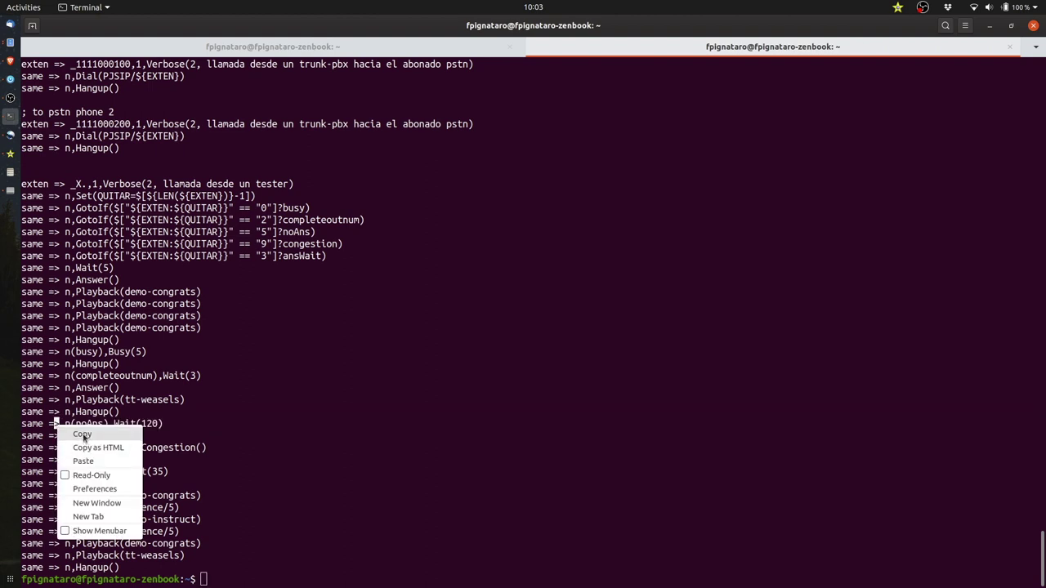
pyautogui.click(83, 436)
pyautogui.hotkey('ctrl', 'pageup')
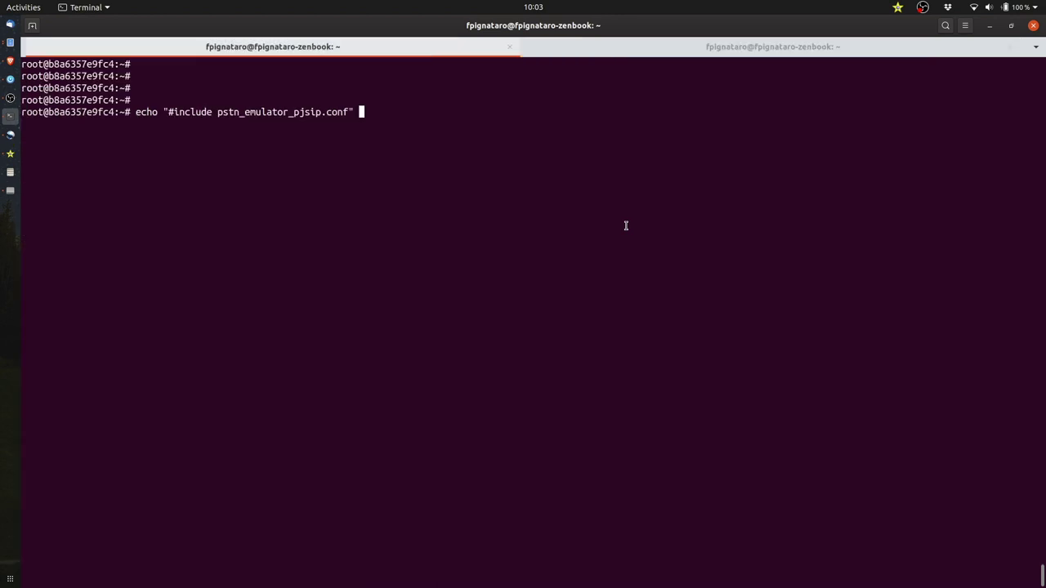
pyautogui.write('>> ')
pyautogui.write('/etc/asterisk/')
pyautogui.write('pjsip.conf')
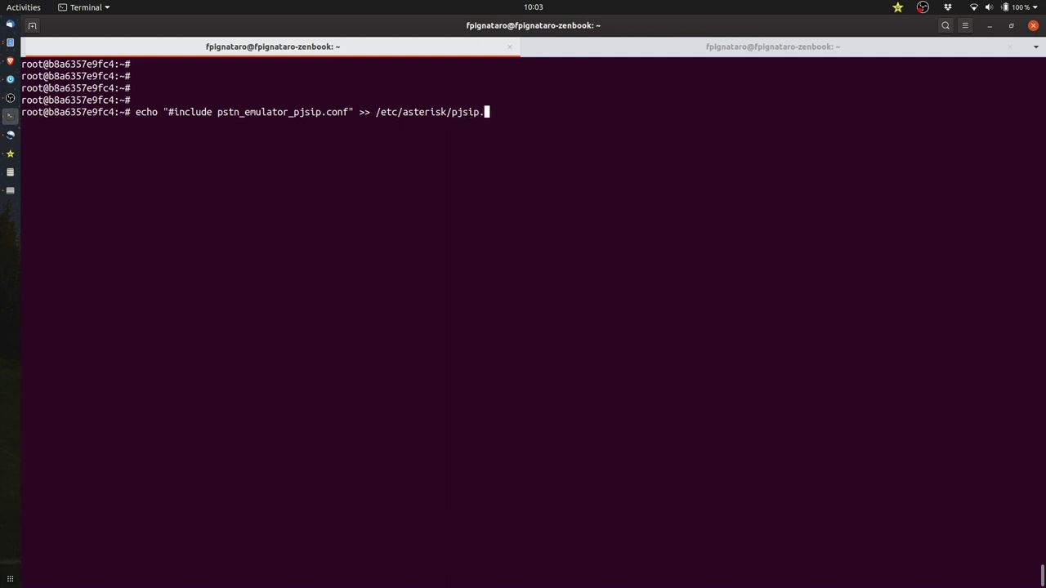
pyautogui.press('Return')
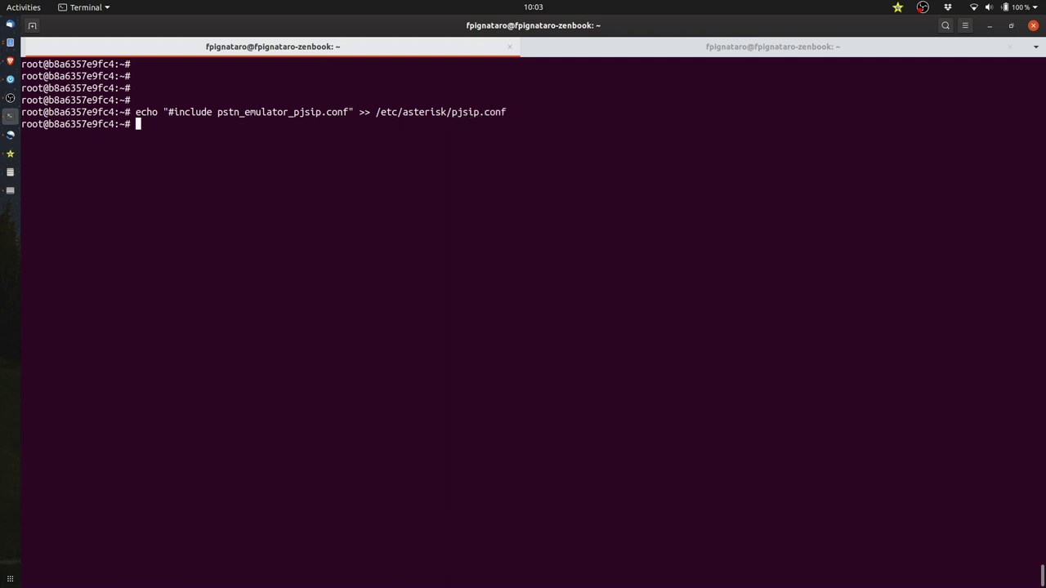
# Append "#include pstn_emulator_extensions.conf" to /etc/asterisk/extensions.conf.
pyautogui.press('Up')
pyautogui.press('BackSpace')
pyautogui.press('BackSpace')
pyautogui.press('BackSpace')
pyautogui.press('BackSpace')
pyautogui.press('BackSpace')
pyautogui.press('BackSpace')
pyautogui.press('BackSpace')
pyautogui.press('BackSpace')
pyautogui.press('BackSpace')
pyautogui.press('BackSpace')
pyautogui.write('ext')
pyautogui.press('BackSpace')
pyautogui.press('BackSpace')
pyautogui.press('BackSpace')
pyautogui.press('BackSpace')
pyautogui.write('extensions.conf')
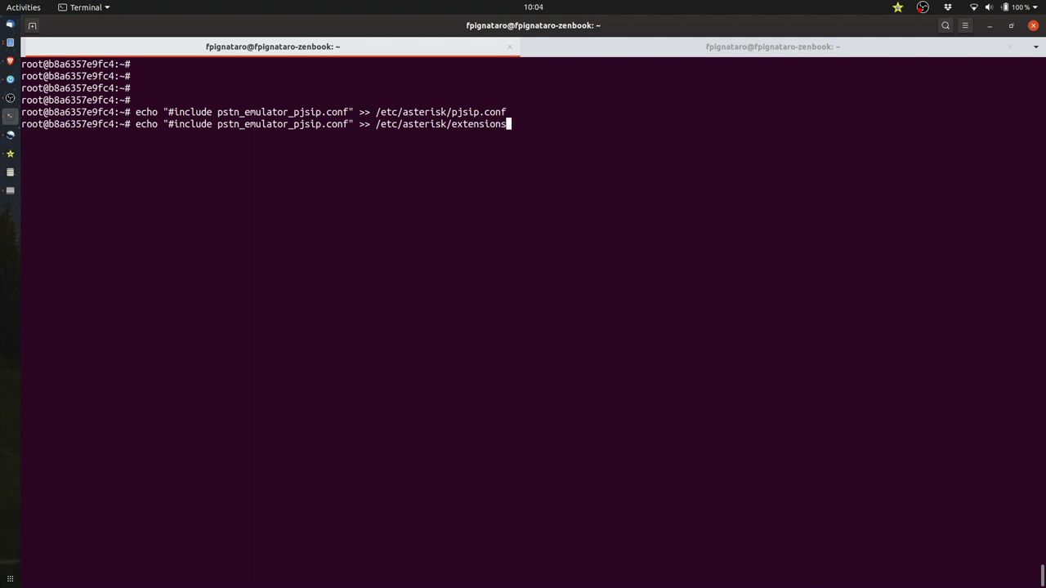
pyautogui.press('Left')
pyautogui.press('Left')
pyautogui.press('Left')
pyautogui.press('Left')
pyautogui.press('Left')
pyautogui.press('Left')
pyautogui.press('Left')
pyautogui.press('Left')
pyautogui.press('Left')
pyautogui.press('Left')
pyautogui.press('Left')
pyautogui.press('Left')
pyautogui.press('Left')
pyautogui.press('Left')
pyautogui.press('Left')
pyautogui.press('Left')
pyautogui.press('Left')
pyautogui.press('Left')
pyautogui.press('Left')
pyautogui.press('Left')
pyautogui.press('Left')
pyautogui.press('Left')
pyautogui.press('Left')
pyautogui.press('Left')
pyautogui.press('Left')
pyautogui.press('BackSpace')
pyautogui.press('BackSpace')
pyautogui.press('BackSpace')
pyautogui.press('BackSpace')
pyautogui.press('BackSpace')
pyautogui.write('extensions')
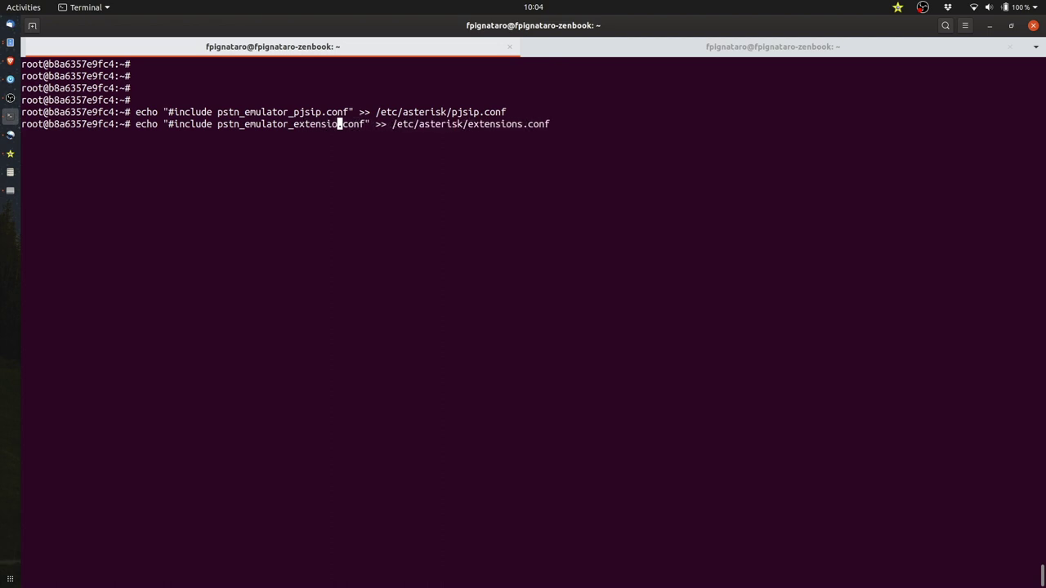
pyautogui.press('Return')
pyautogui.write('asterisk  -rvvvvvv')
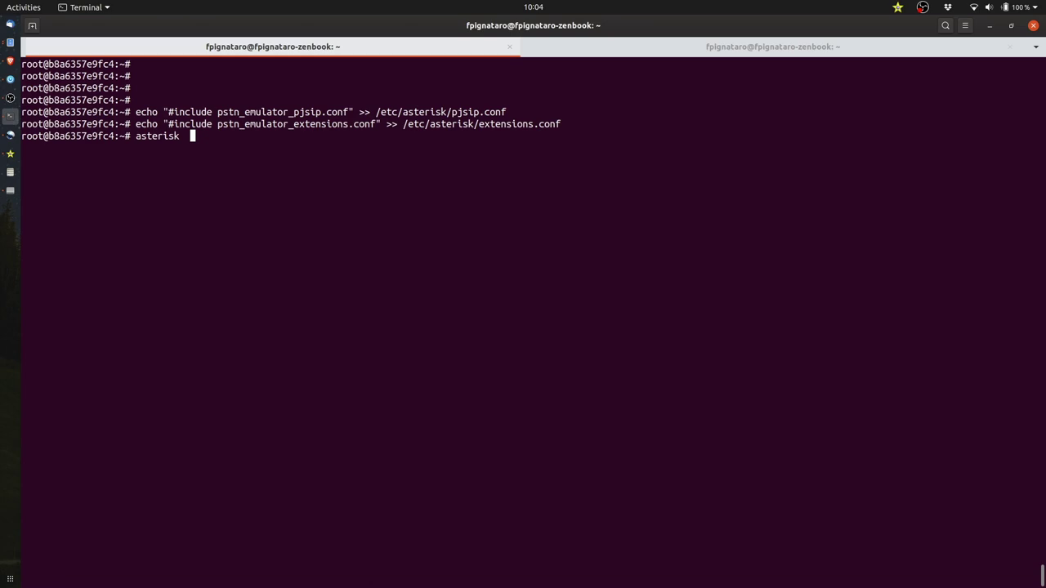
# Connect to the Asterisk console with asterisk -rvvvvvv and run module reload.
pyautogui.press('Return')
pyautogui.press('Return')
pyautogui.press('Return')
pyautogui.write('modi')
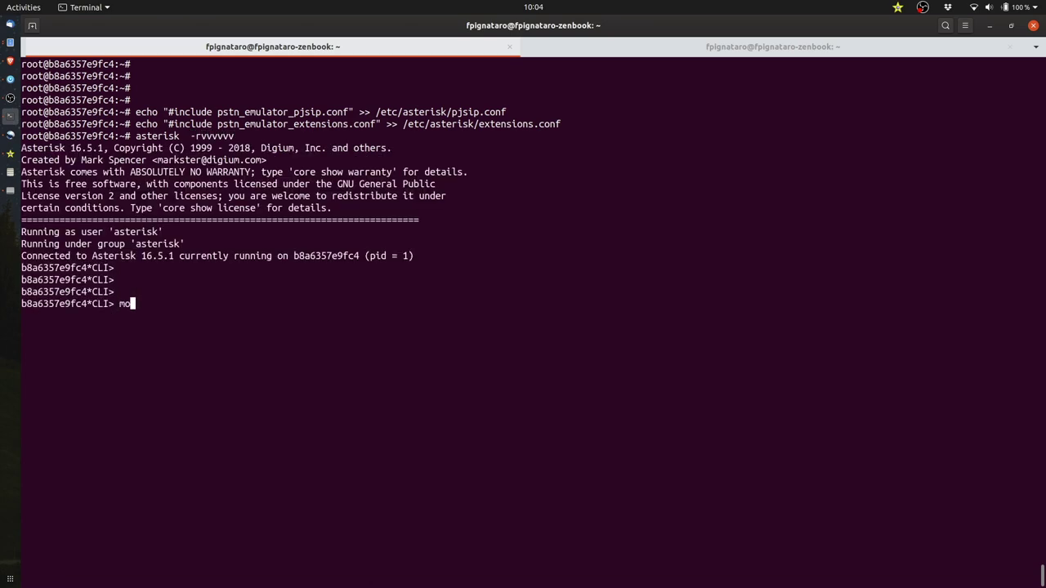
pyautogui.press('BackSpace')
pyautogui.press('BackSpace')
pyautogui.write('dule reload')
# Run pjsip show endpoints to confirm the four emulator endpoints are loaded.
pyautogui.press('Return')
pyautogui.hotkey('ctrl', 'l')
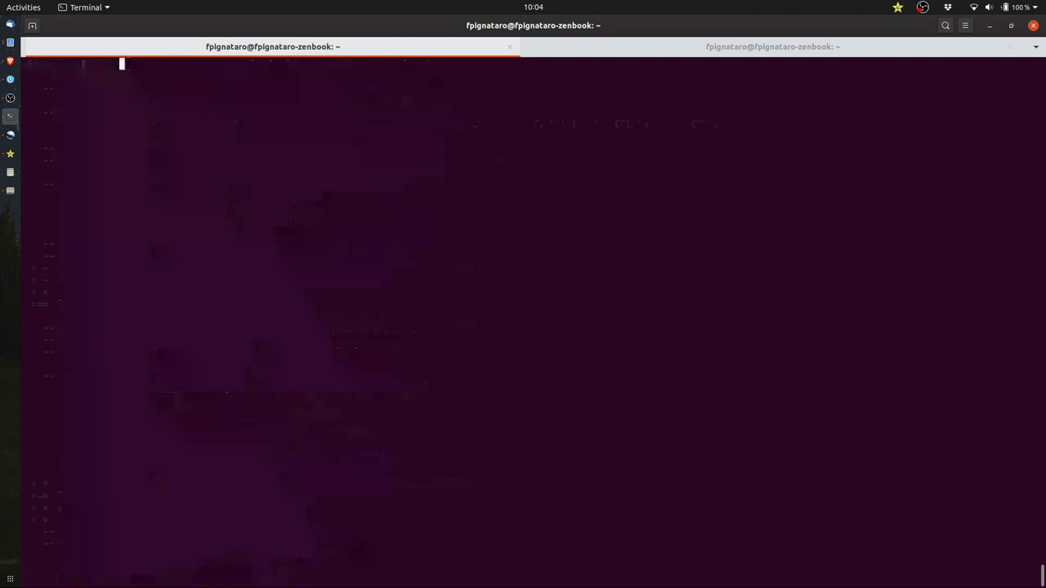
pyautogui.write('pjsip sh')
pyautogui.press('BackSpace')
pyautogui.press('BackSpace')
pyautogui.press('BackSpace')
pyautogui.write('show en')
pyautogui.press('Tab')
pyautogui.write('s')
# Display the from-internal dialplan context with dialplan show from-internal.
pyautogui.press('Return')
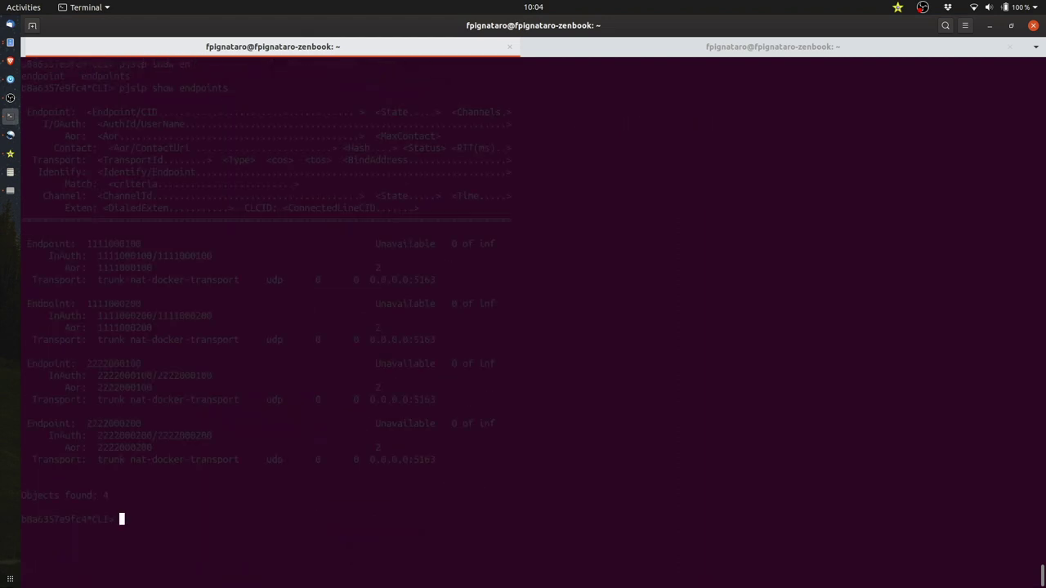
pyautogui.hotkey('ctrl', 'l')
pyautogui.write('dialplan s')
pyautogui.press('Tab')
pyautogui.write('how from-internal')
pyautogui.press('Return')
pyautogui.hotkey('ctrl', 'l')
pyautogui.hotkey('alt', 'Tab')
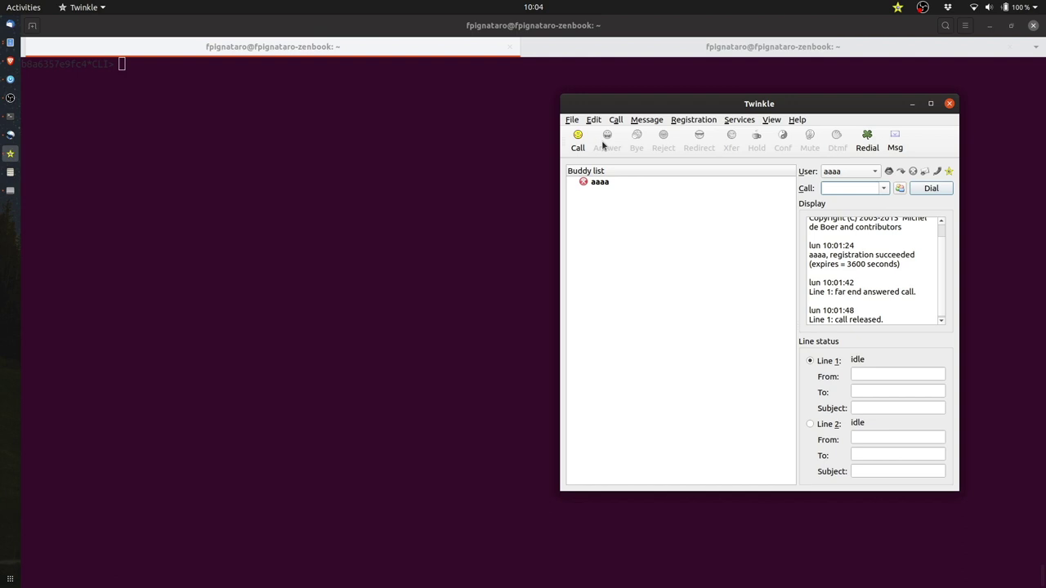
# Register Twinkle with Asterisk and call 423423426 to exercise the tester dialplan.
pyautogui.click(694, 120)
pyautogui.click(699, 133)
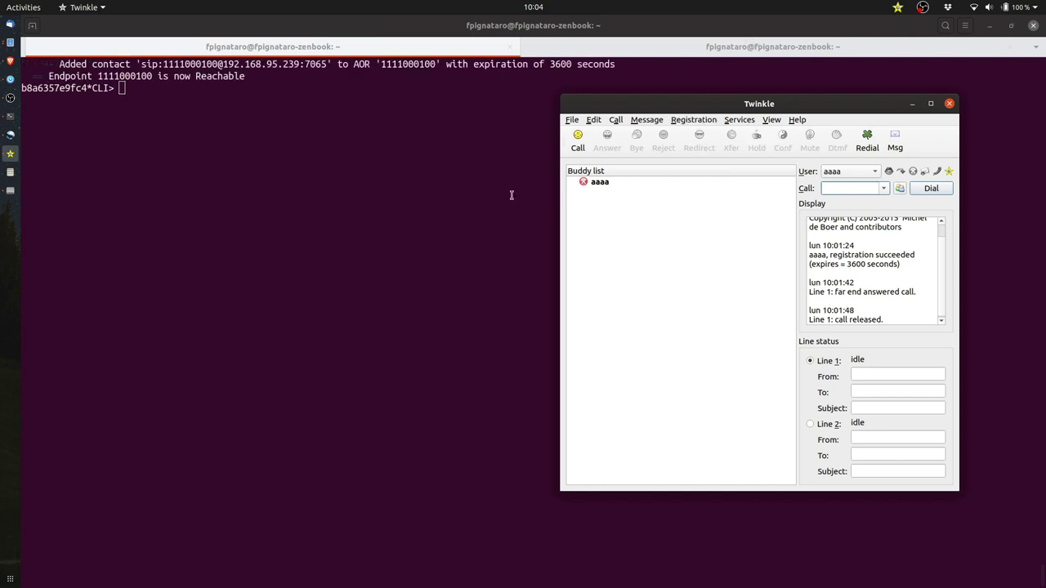
pyautogui.write('423423426')
pyautogui.press('Return')
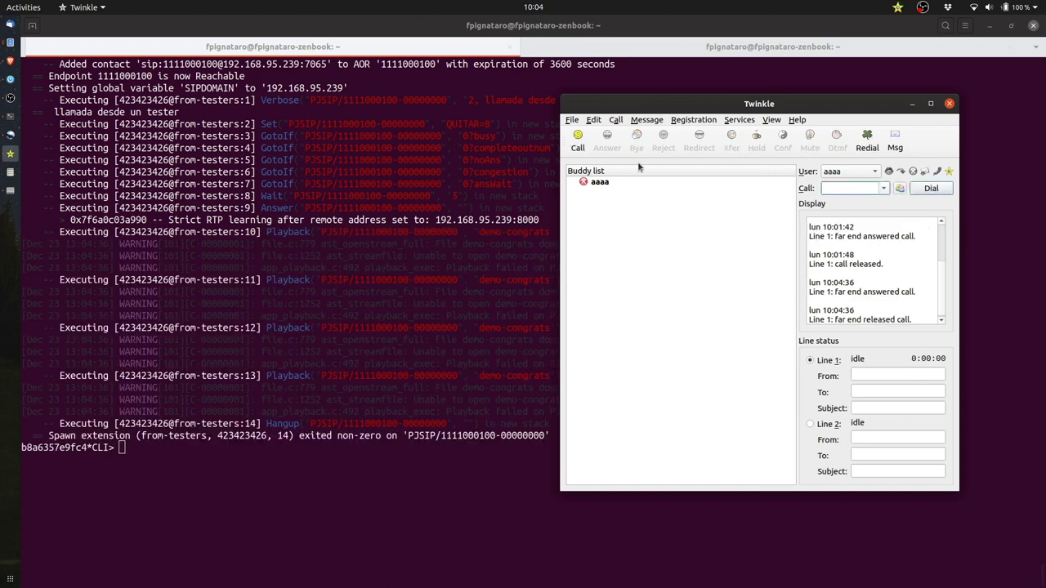
pyautogui.hotkey('alt', 'Tab')
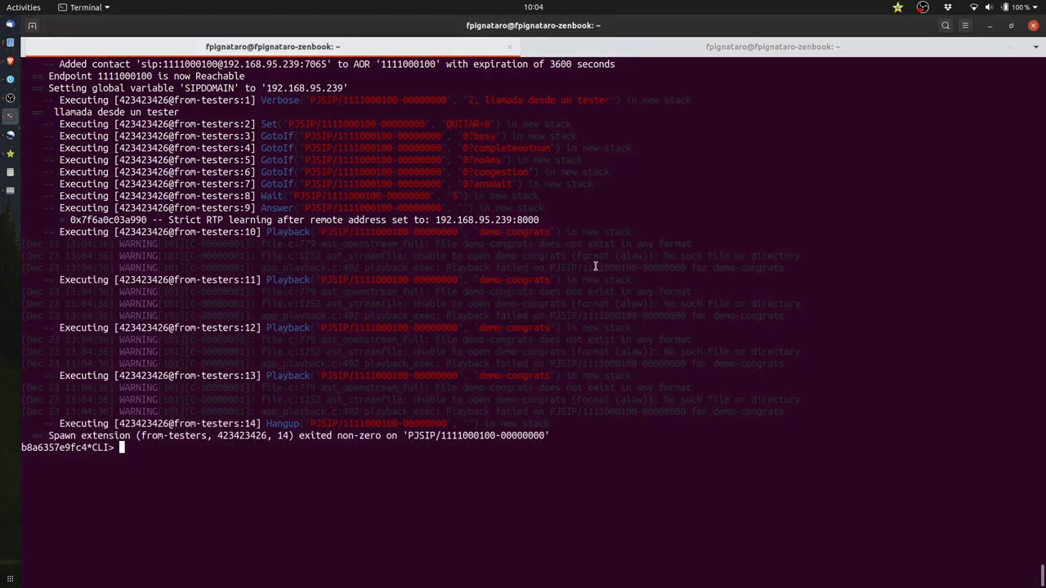
# Review the demo-congrats playback warnings, exit the Asterisk console and clear the container shell.
pyautogui.moveTo(802, 268); pyautogui.dragTo(159, 243)
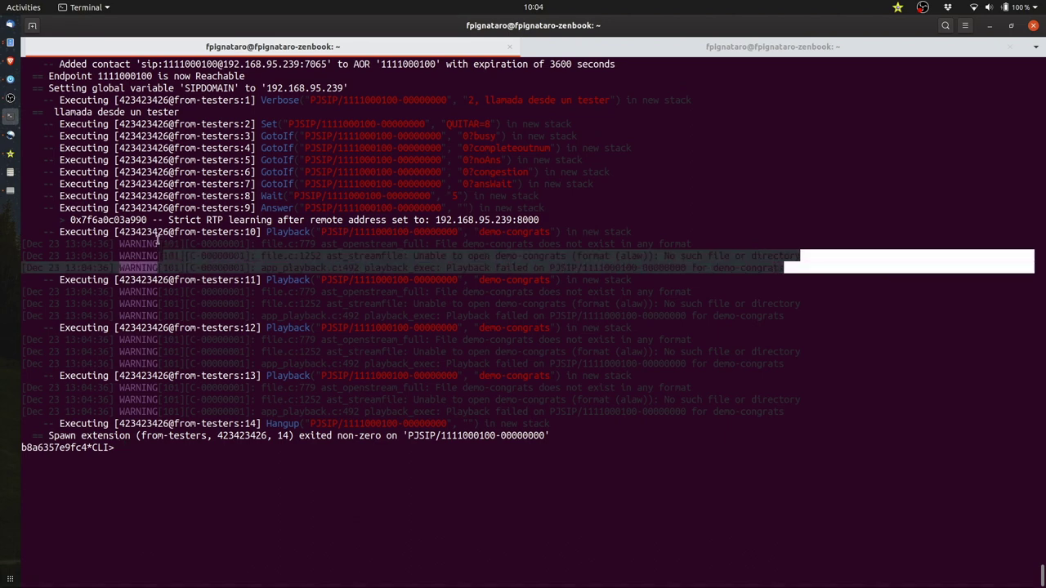
pyautogui.click(159, 239)
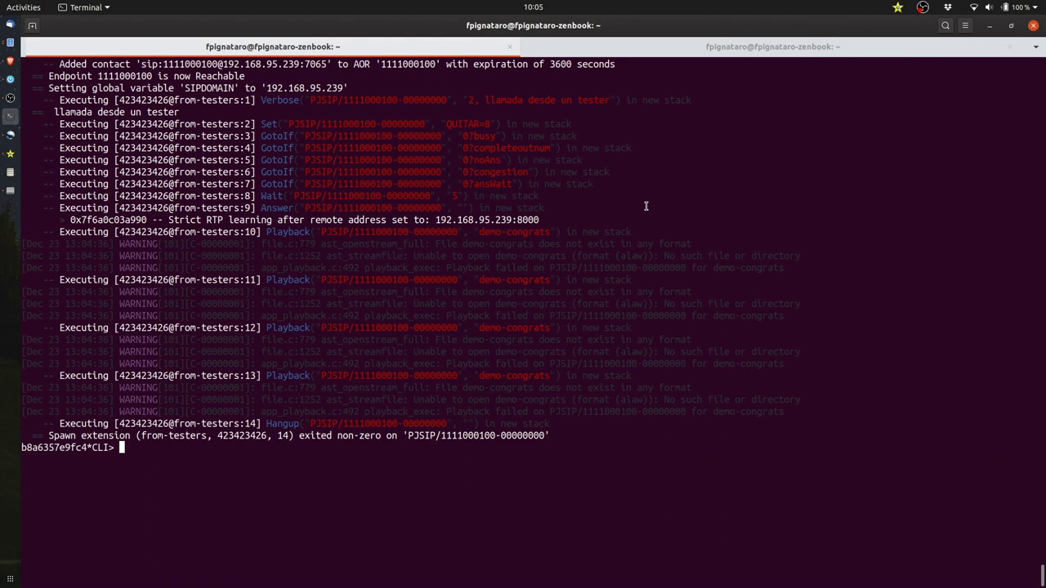
pyautogui.hotkey('ctrl', 'd')
pyautogui.hotkey('ctrl', 'l')
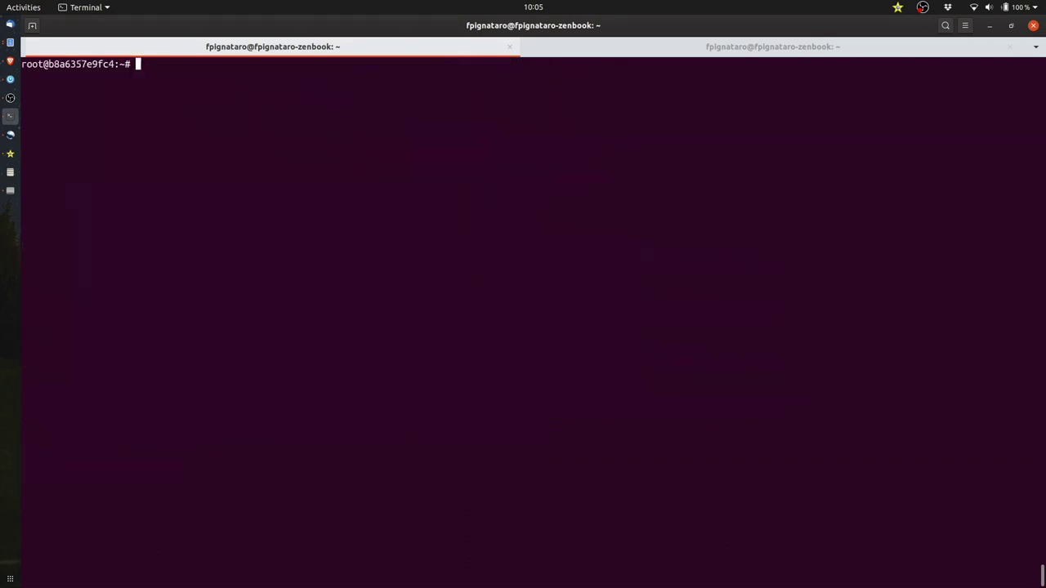
pyautogui.hotkey('alt', 'Tab')
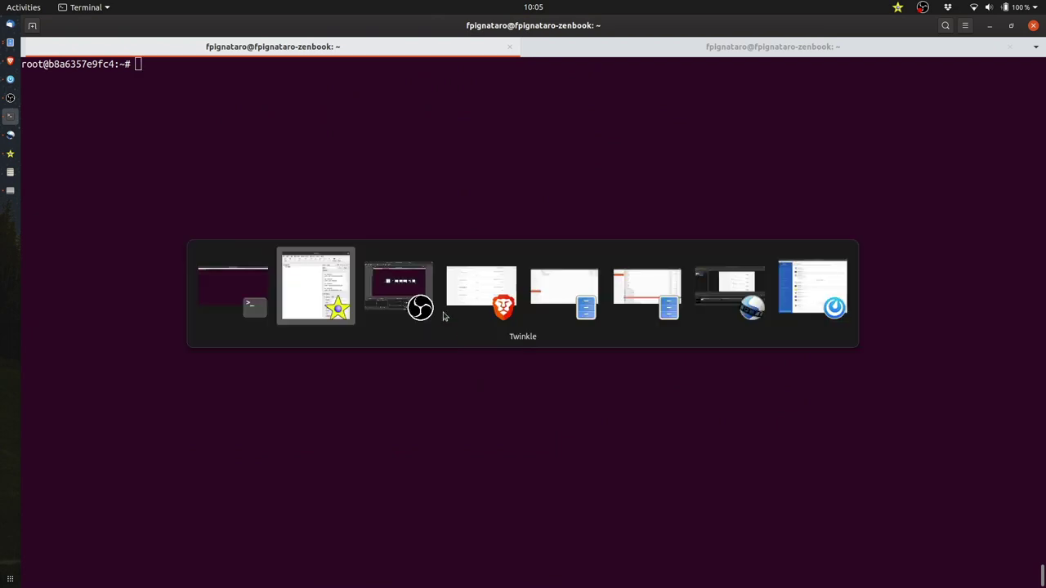
# Present slide 28, the Docker client, host and registry diagram, full screen in Google Slides.
pyautogui.click(470, 296)
pyautogui.hotkey('ctrl', '1')
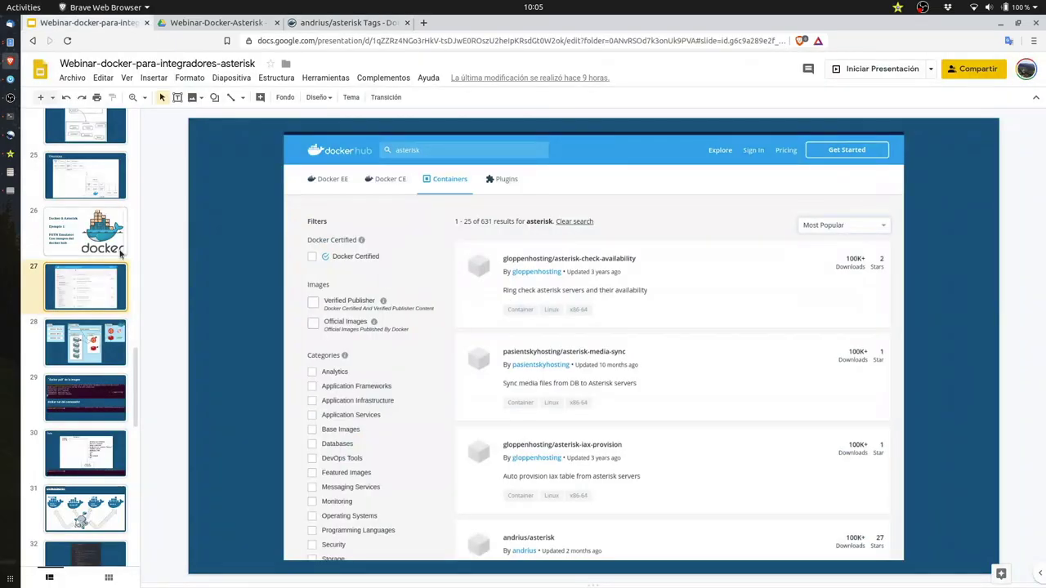
pyautogui.click(120, 253)
pyautogui.click(79, 318)
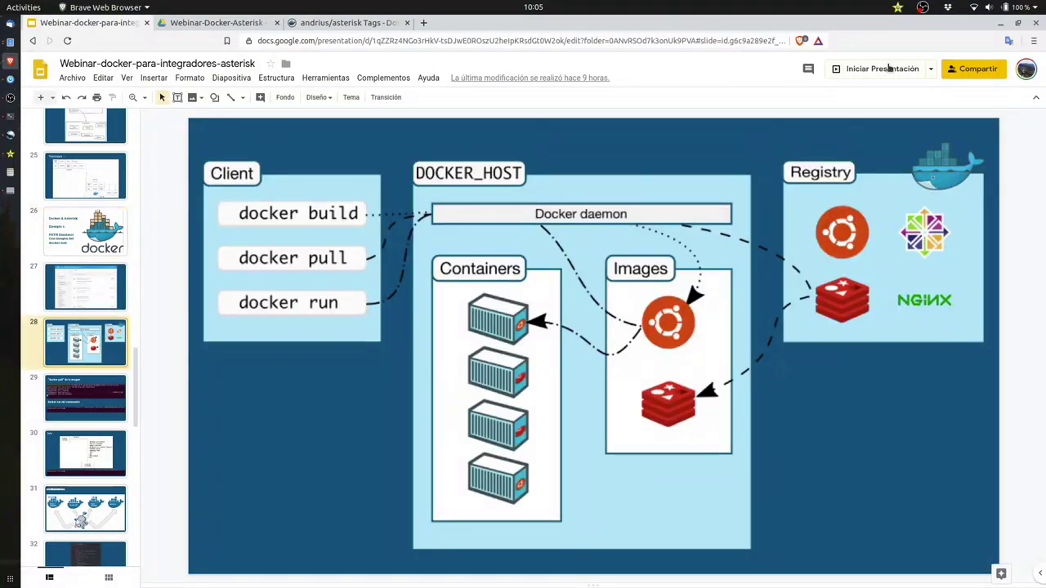
pyautogui.click(889, 68)
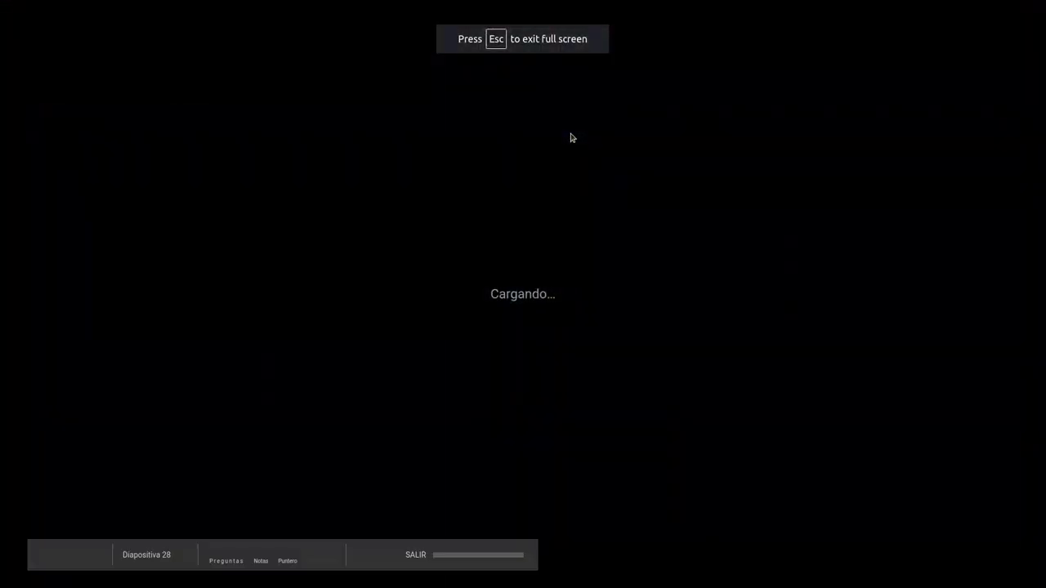
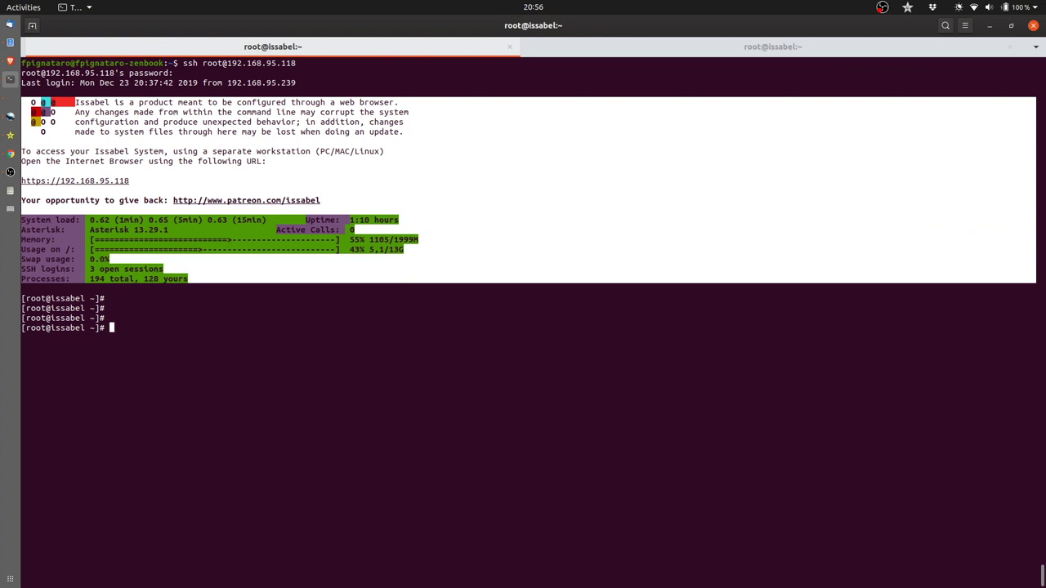
pyautogui.press('Return')
pyautogui.press('Return')
pyautogui.press('Return')
# Change into /var/tmp/ominicontacto/deploy/docker/prodenv using Tab completion.
pyautogui.write('cd /var/tmp/')
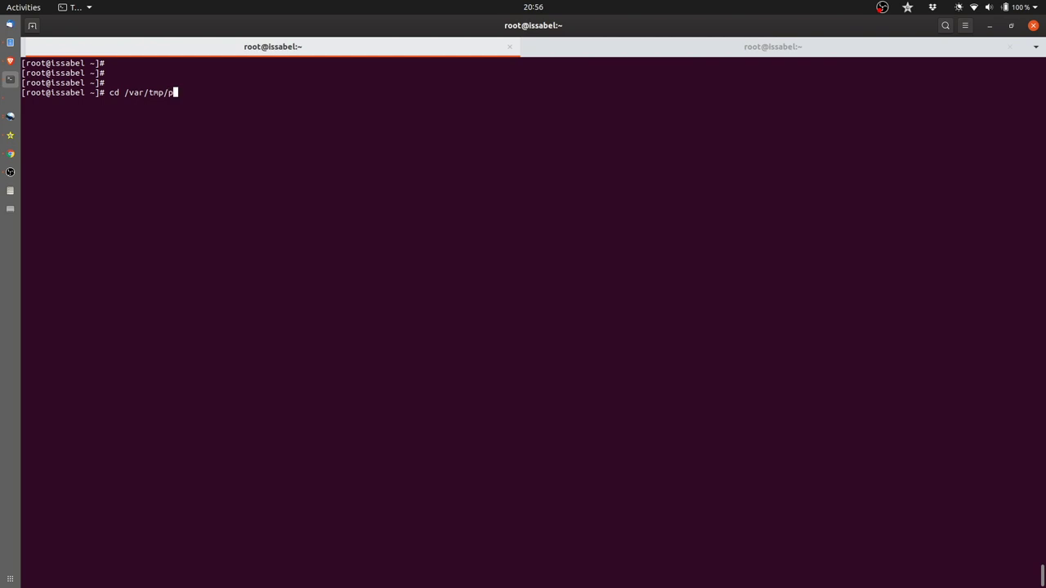
pyautogui.write('o')
pyautogui.press('Tab')
pyautogui.write('p')
pyautogui.press('BackSpace')
pyautogui.write('de')
pyautogui.press('Tab')
pyautogui.write('d')
pyautogui.press('Tab')
pyautogui.write('p')
pyautogui.press('Tab')
pyautogui.press('Return')
# List the prodenv files with ls -l, from certs and CONTRIBUTING.md to rtpengine_install.sh.
pyautogui.hotkey('ctrl', 'l')
pyautogui.write('ls -l')
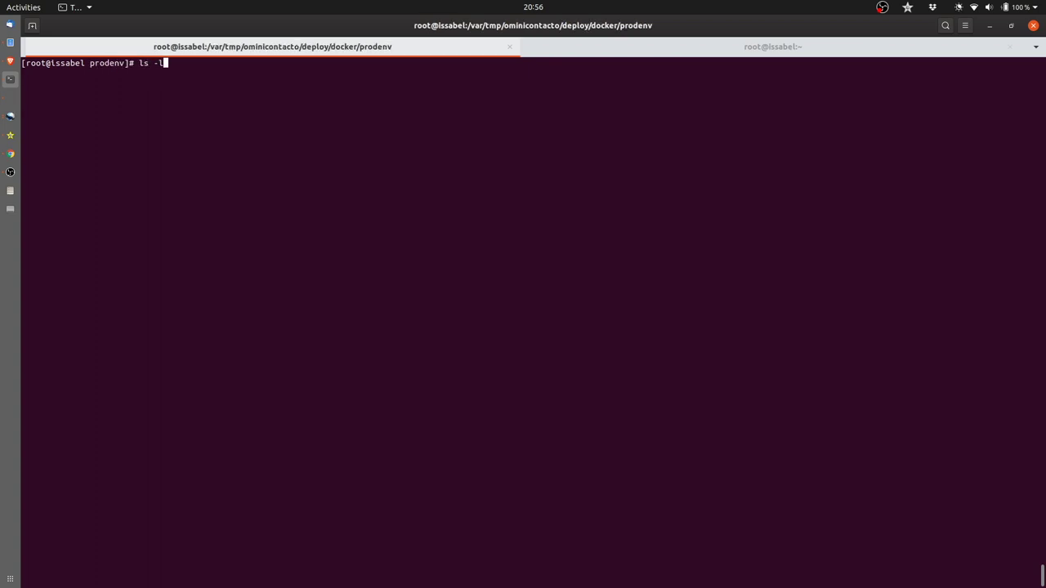
pyautogui.press('Return')
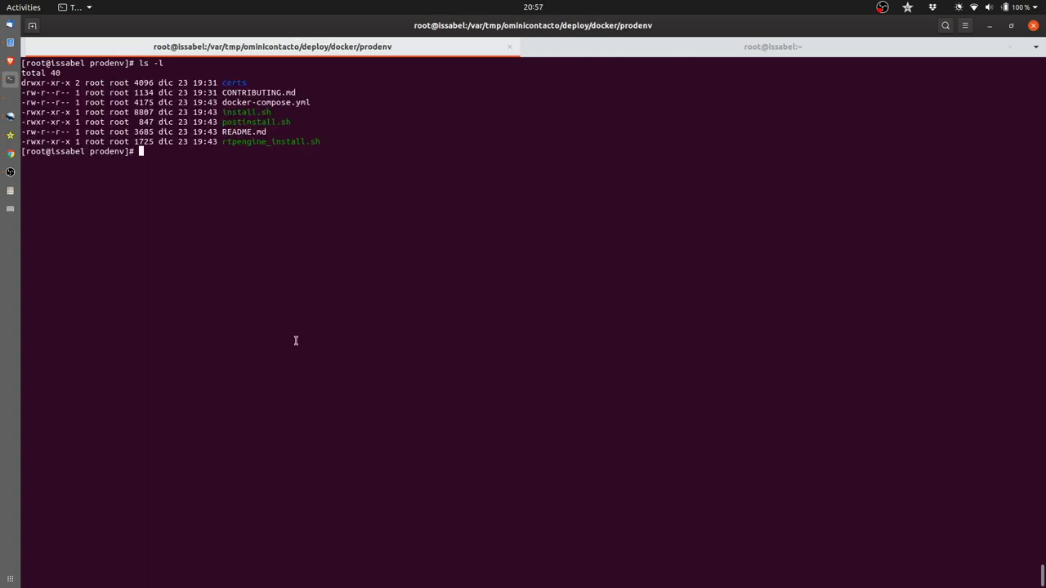
pyautogui.moveTo(320, 141); pyautogui.dragTo(108, 78)
pyautogui.click(303, 151)
pyautogui.moveTo(336, 137); pyautogui.dragTo(36, 93)
pyautogui.click(279, 92)
pyautogui.press('Return')
pyautogui.press('Return')
pyautogui.press('Return')
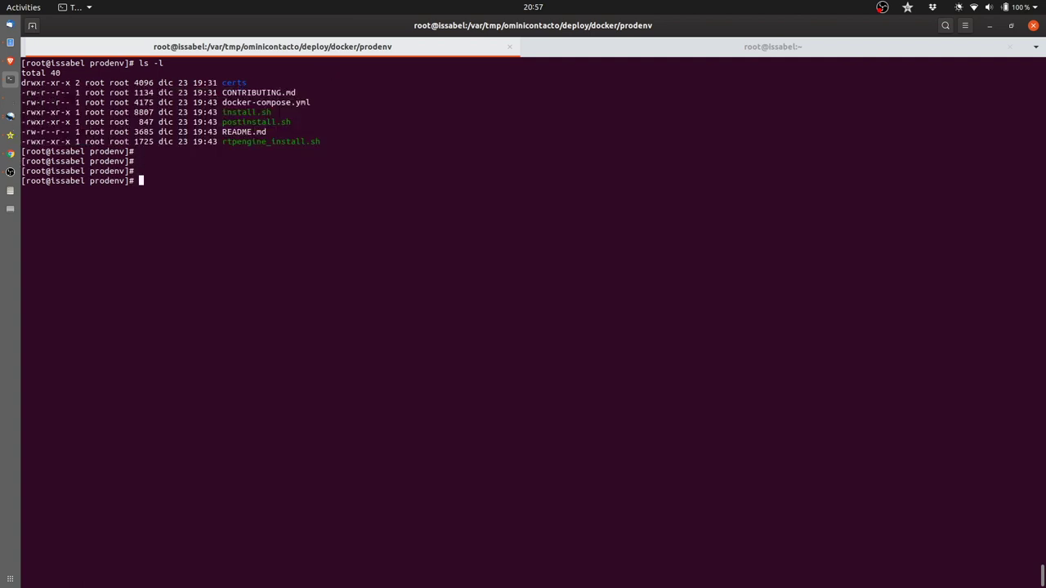
pyautogui.hotkey('ctrl', 'l')
# Run docker ps and review the six OMniLeads containers, from kamailio through nginx to dialer.
pyautogui.write('docker ps')
pyautogui.press('Return')
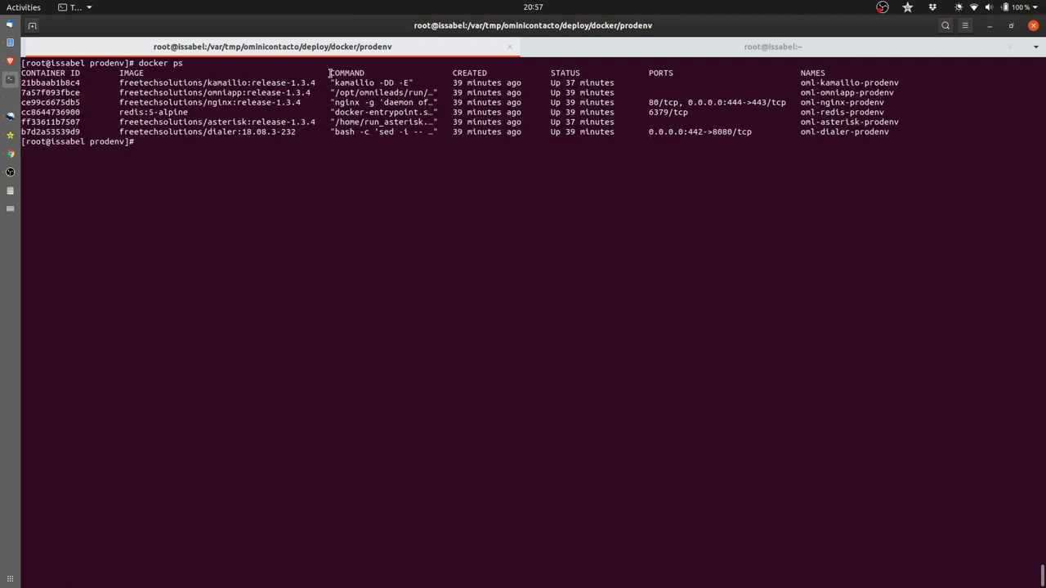
pyautogui.moveTo(24, 82); pyautogui.dragTo(301, 82)
pyautogui.click(836, 78)
pyautogui.moveTo(897, 133); pyautogui.dragTo(65, 68)
pyautogui.click(65, 69)
pyautogui.press('Return')
pyautogui.press('Return')
pyautogui.press('Return')
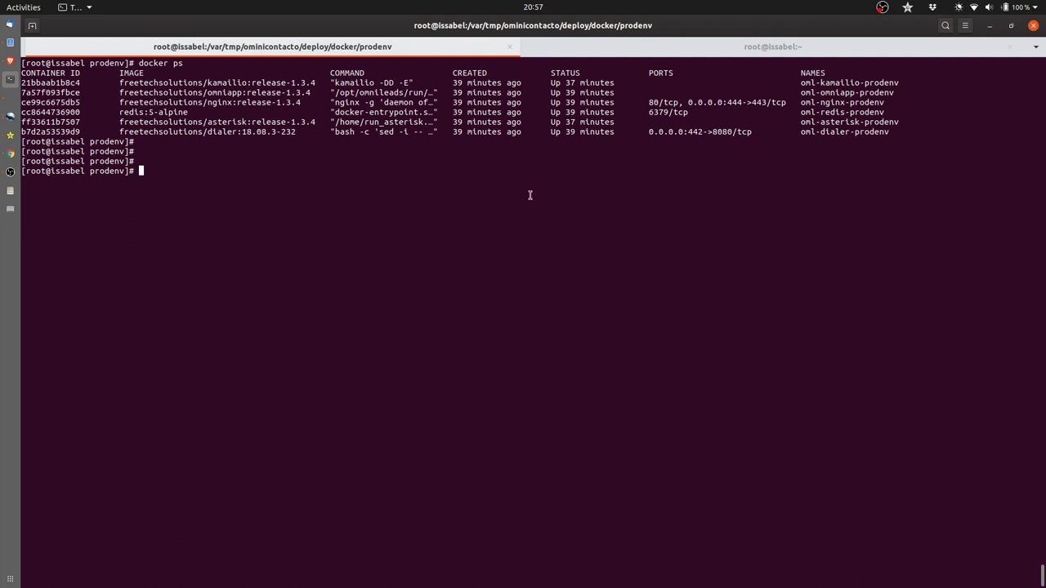
pyautogui.press('Return')
pyautogui.press('Return')
pyautogui.press('Return')
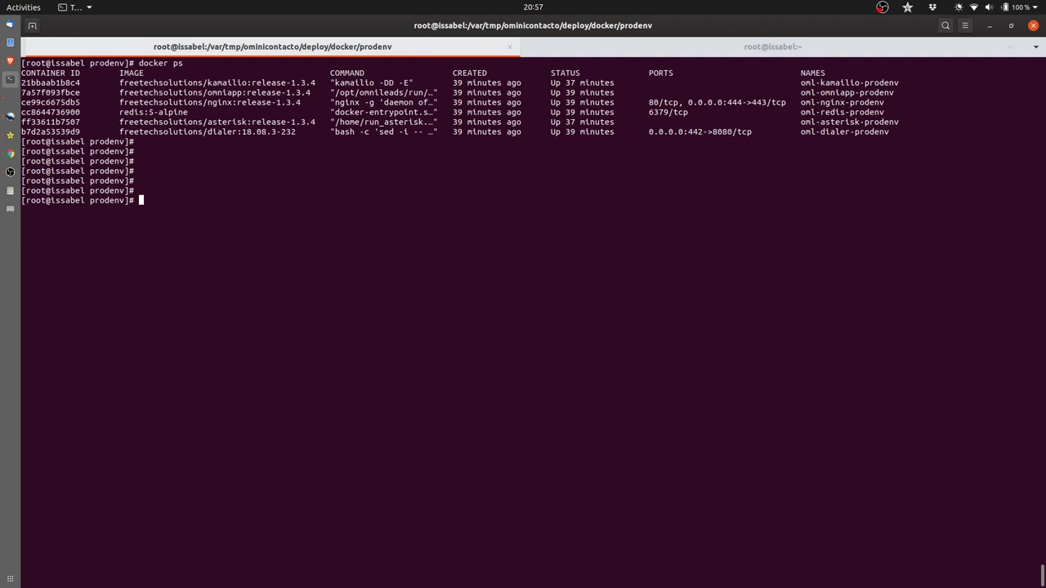
# Recall the yum install command from history, cancel it, clear, and enter asterisk -rvvvvvvvvvv.
pyautogui.hotkey('ctrl', 'r')
pyautogui.write('ex')
pyautogui.press('End')
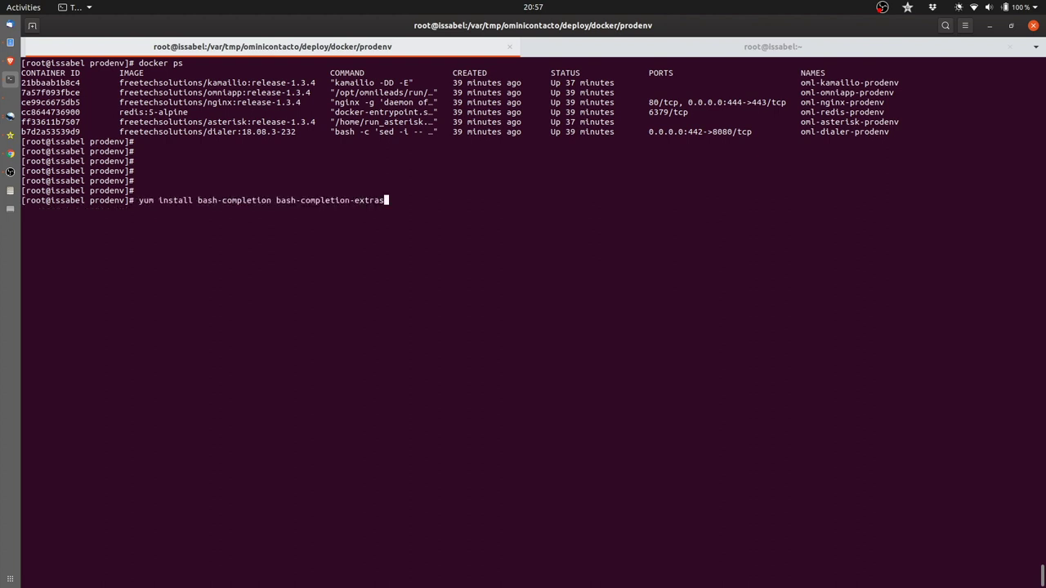
pyautogui.hotkey('ctrl', 'c')
pyautogui.hotkey('ctrl', 'l')
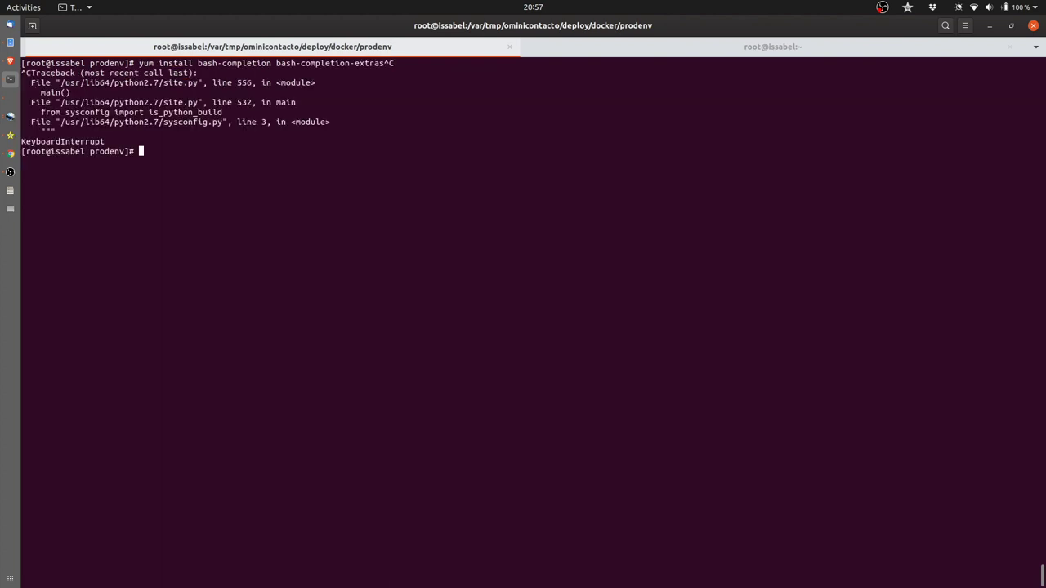
pyautogui.hotkey('ctrl', 'l')
pyautogui.press('Return')
pyautogui.press('Return')
pyautogui.write('asterisk ')
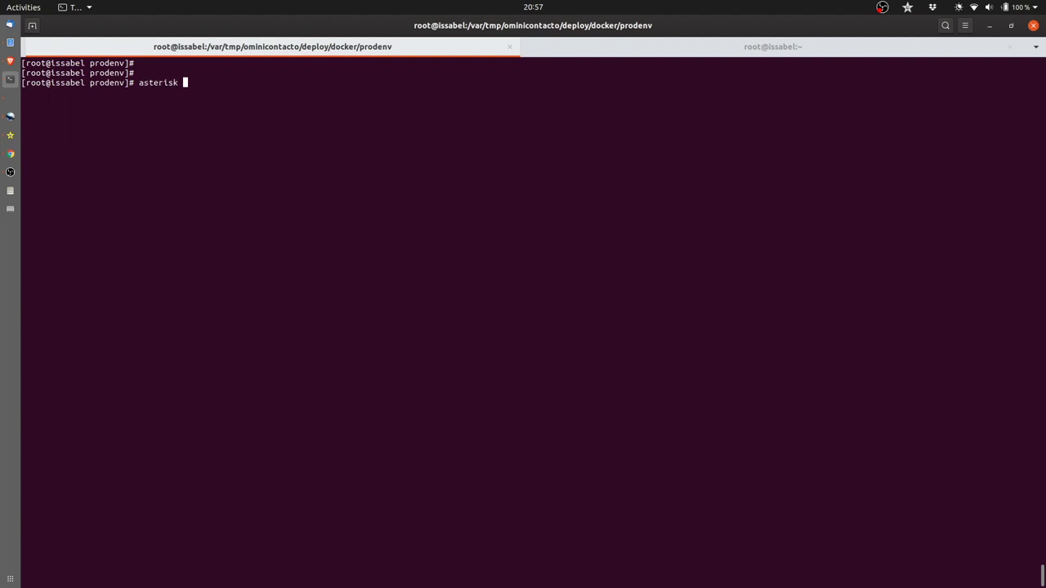
pyautogui.write('-rvvvvvvvvvv')
# Connect to the host's Asterisk console and note version 13.29.1.
pyautogui.press('Return')
pyautogui.press('Return')
pyautogui.press('Return')
pyautogui.press('Return')
pyautogui.press('Return')
pyautogui.press('Return')
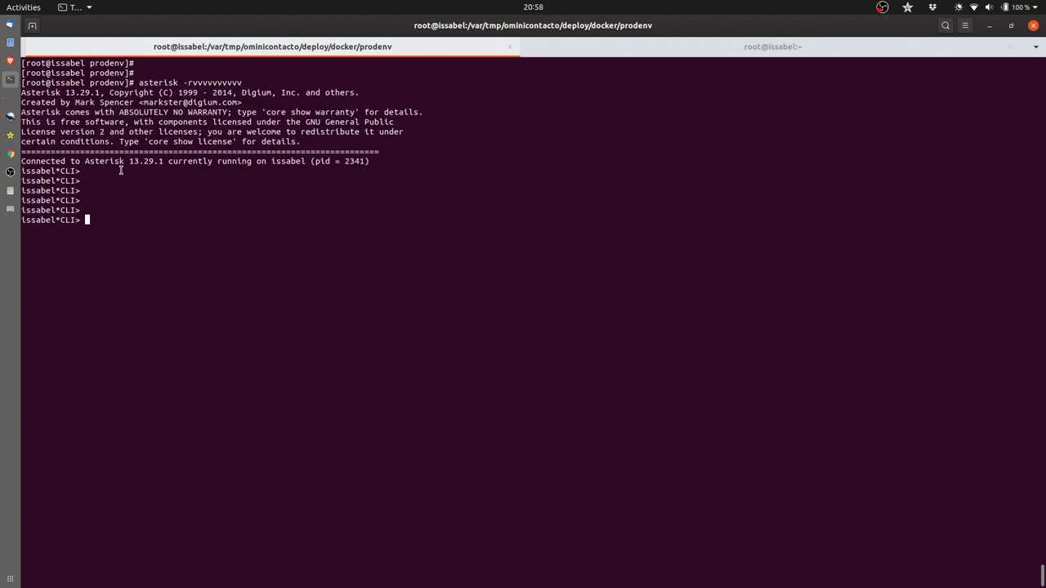
pyautogui.moveTo(85, 157); pyautogui.dragTo(165, 162)
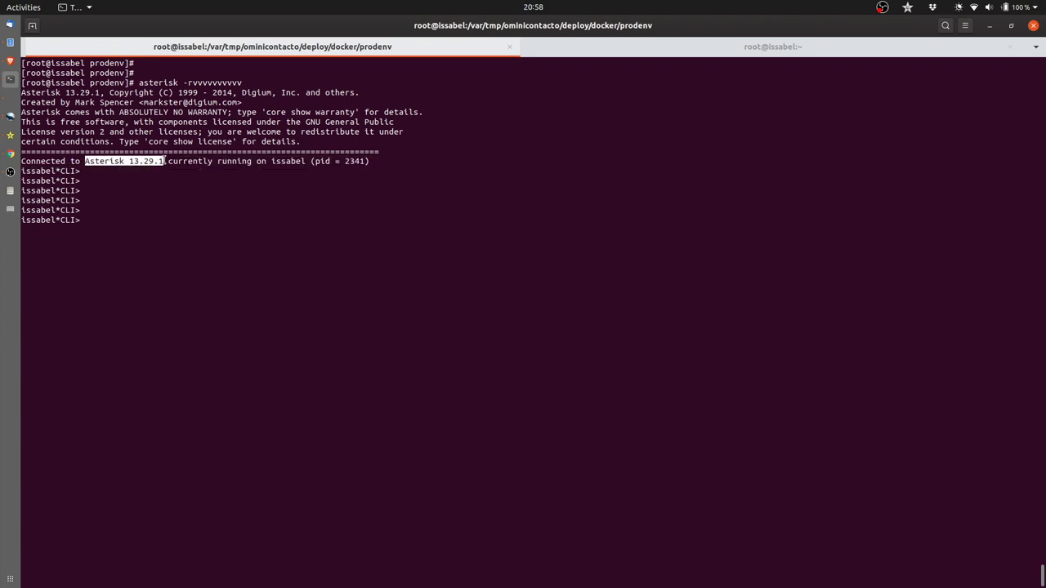
pyautogui.click(164, 162)
# In the second session, list containers with docker ps and copy the oml-asterisk-prodenv name.
pyautogui.click(635, 48)
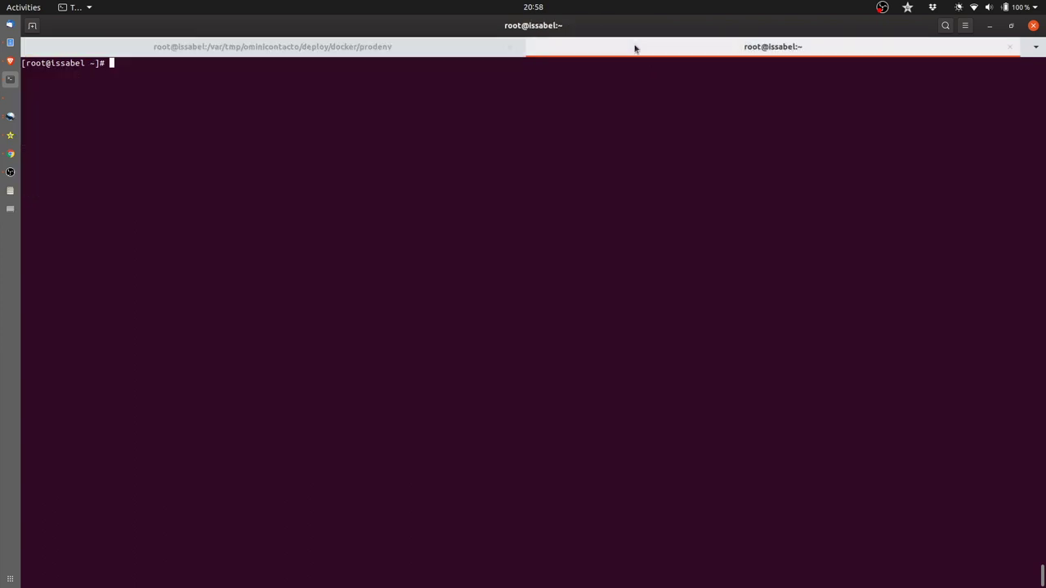
pyautogui.write('docker pd')
pyautogui.press('Return')
pyautogui.write('docker ps')
pyautogui.press('Return')
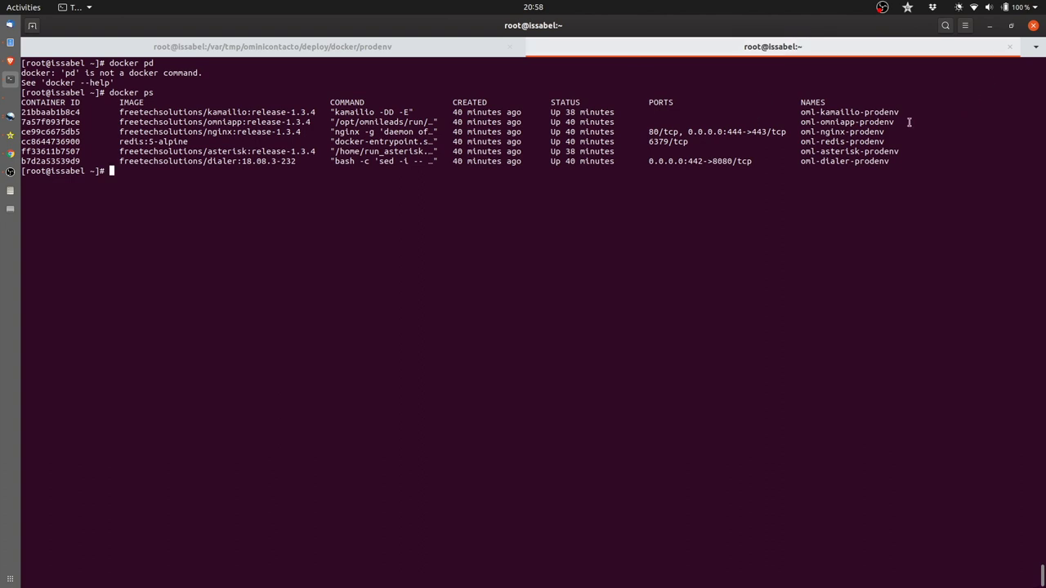
pyautogui.moveTo(898, 149); pyautogui.dragTo(799, 150)
pyautogui.rightClick(826, 155)
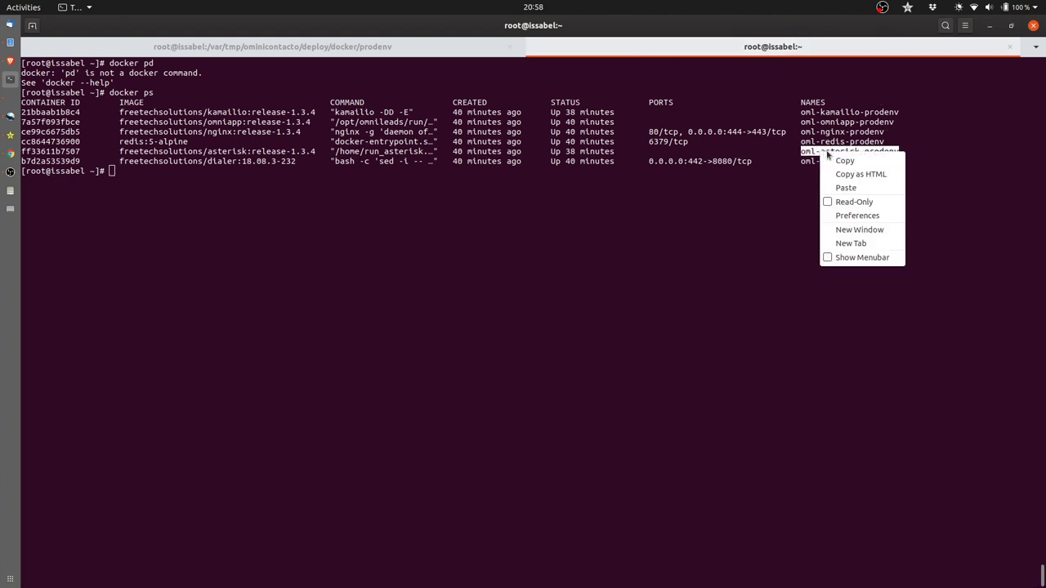
pyautogui.click(841, 160)
# Open a bash shell inside oml-asterisk-prodenv with docker exec -it.
pyautogui.hotkey('ctrl', 'l')
pyautogui.write('docker exe')
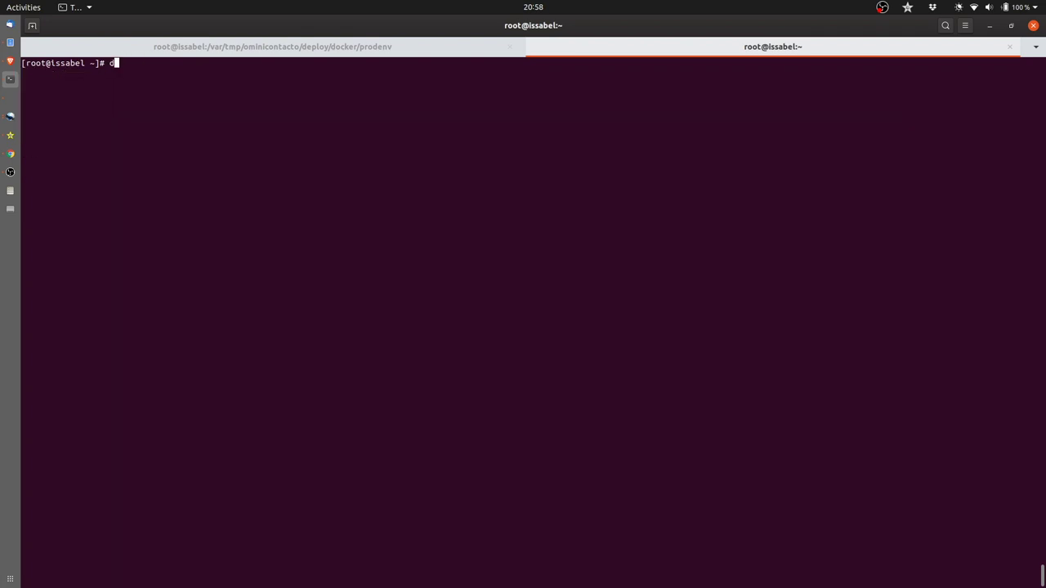
pyautogui.write('c -it')
pyautogui.hotkey('ctrl', 'shift', 'v')
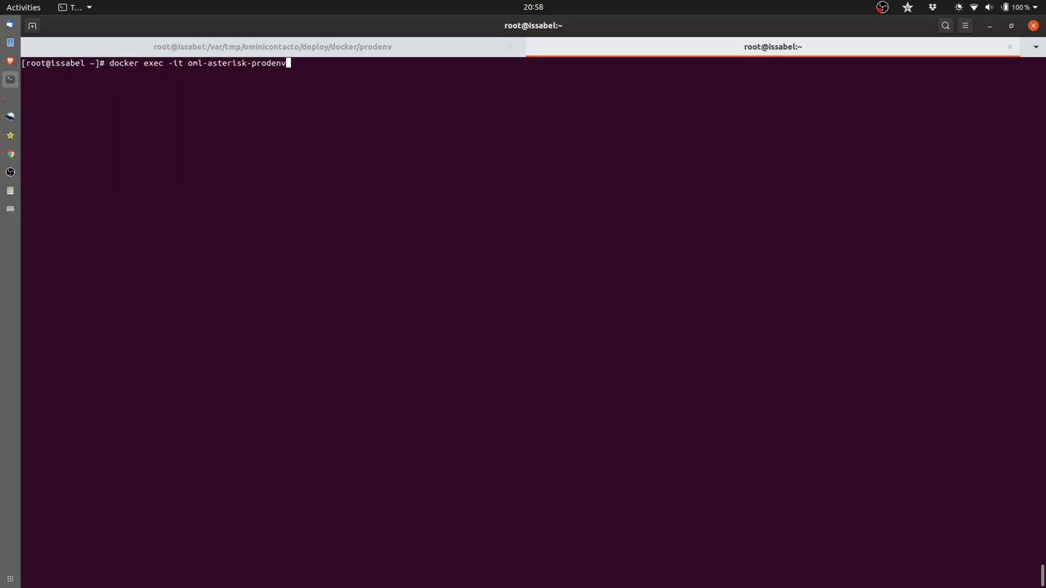
pyautogui.write('bash')
pyautogui.press('Return')
# Connect to the container's Asterisk console, confirm version 16.4.0, then quit back to the shell.
pyautogui.press('Return')
pyautogui.press('Return')
pyautogui.write('aste')
pyautogui.press('Tab')
pyautogui.write('-rvvvvvvv')
pyautogui.press('Return')
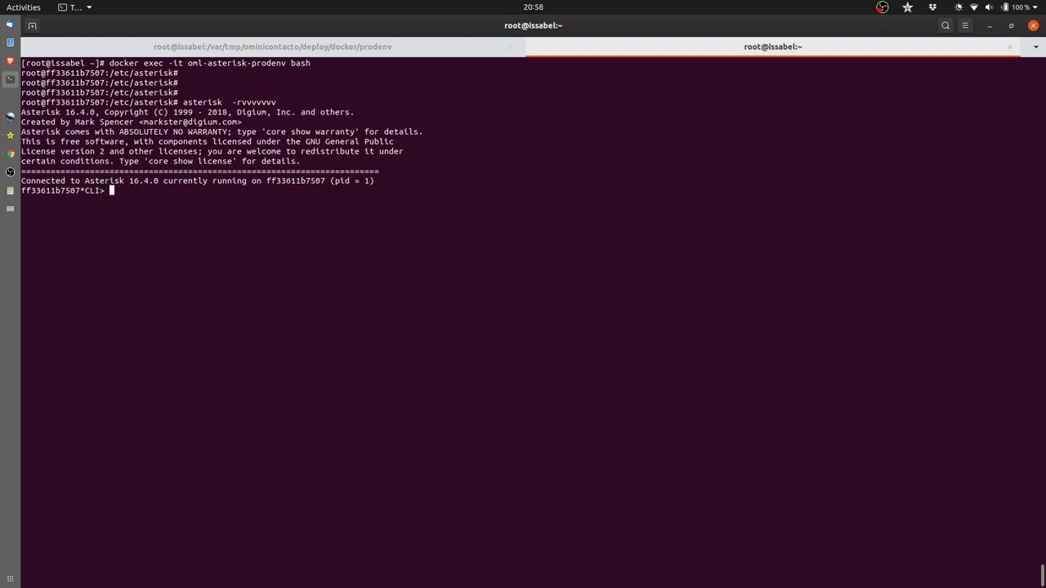
pyautogui.moveTo(129, 180); pyautogui.dragTo(153, 186)
pyautogui.press('Return')
pyautogui.press('Return')
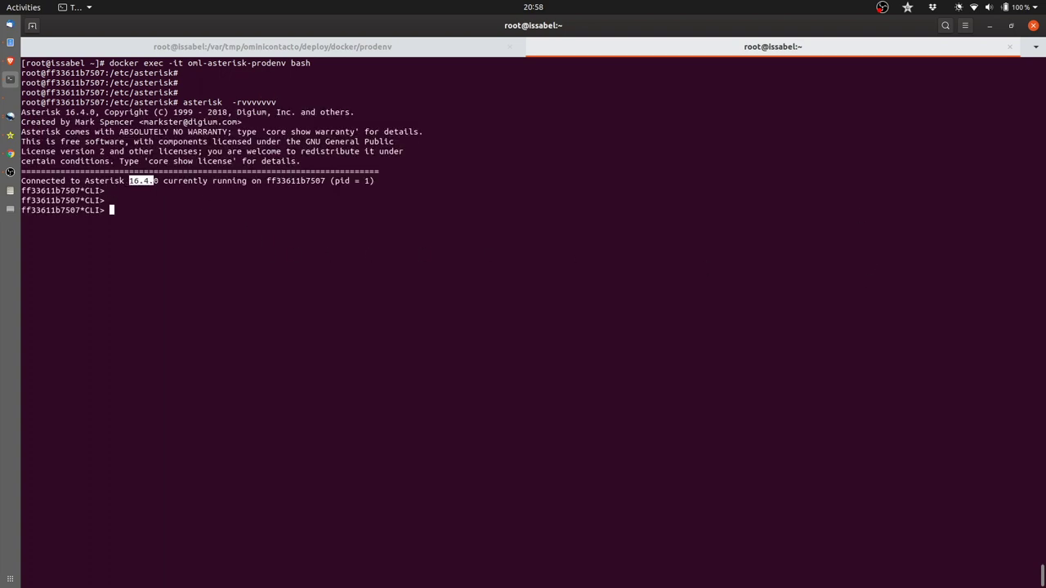
pyautogui.write('quit')
pyautogui.press('Return')
pyautogui.hotkey('ctrl', 'l')
pyautogui.press('Return')
pyautogui.press('Return')
pyautogui.press('Return')
pyautogui.write('apt update')
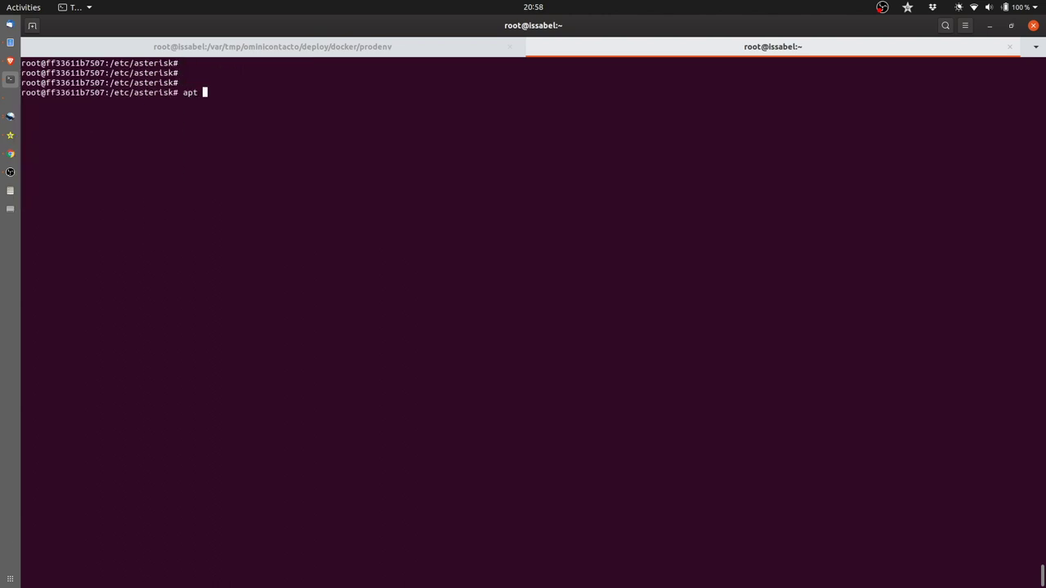
# Run apt update inside the container, checking the Debian mirror output.
pyautogui.press('Return')
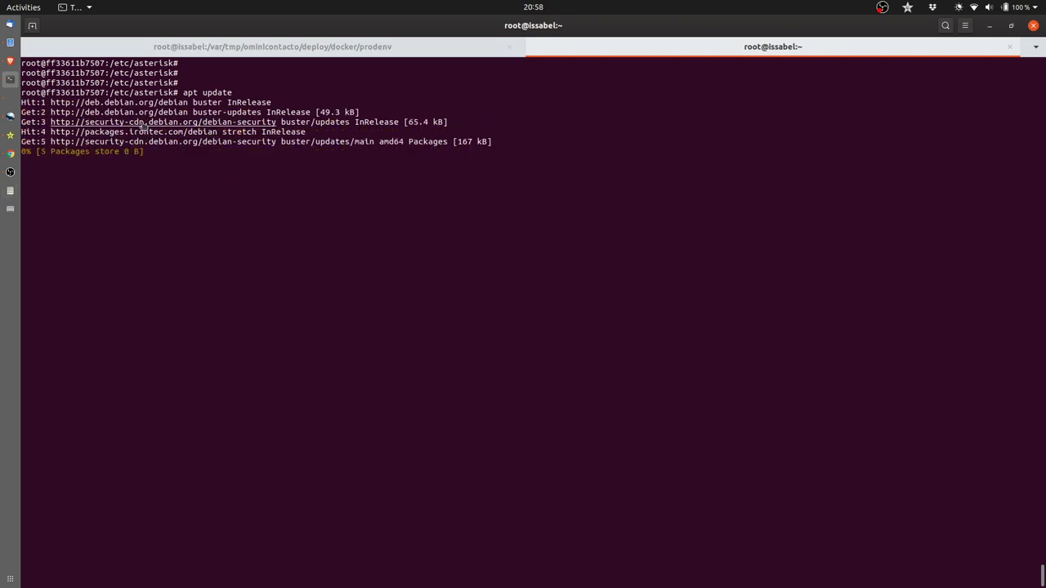
pyautogui.moveTo(85, 104); pyautogui.dragTo(131, 105)
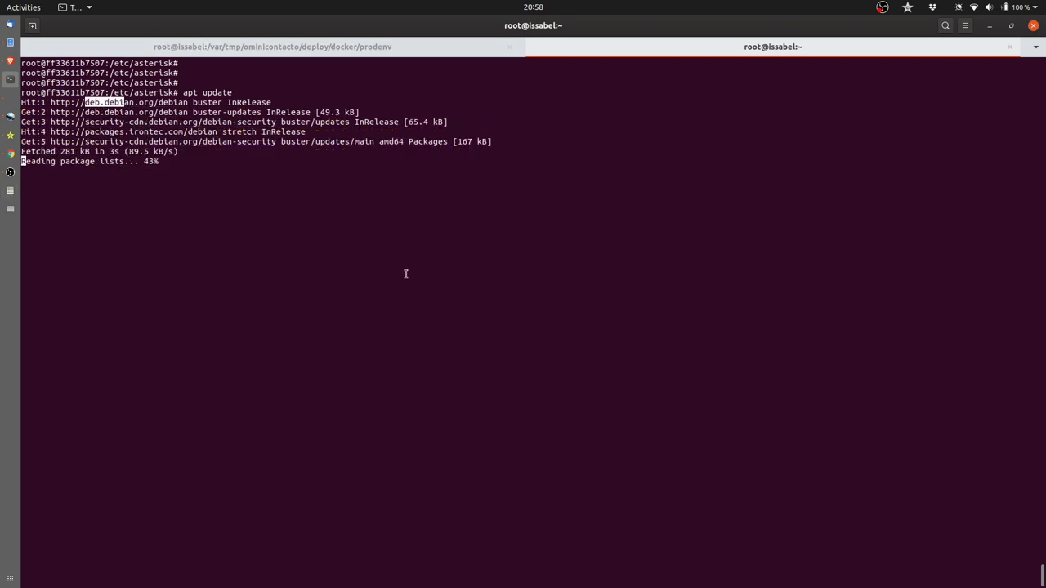
pyautogui.click(384, 325)
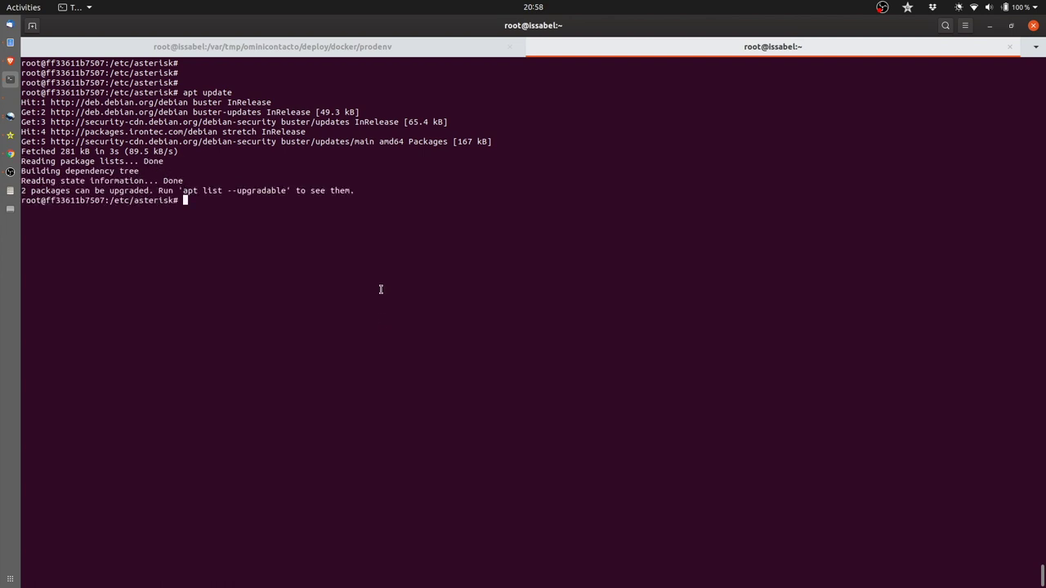
pyautogui.click(355, 49)
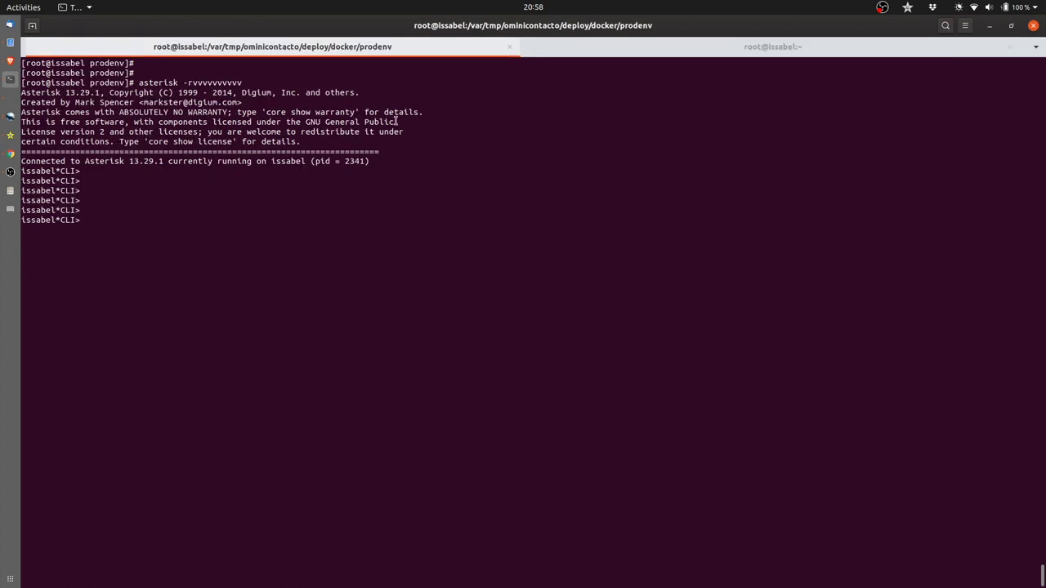
pyautogui.click(604, 49)
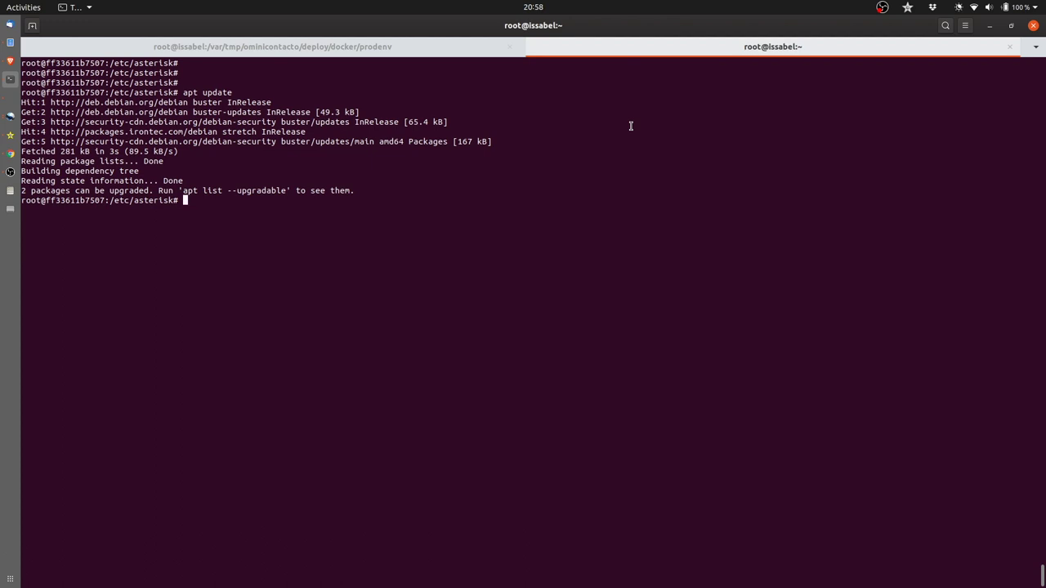
pyautogui.press('Return')
pyautogui.press('Return')
pyautogui.press('Return')
pyautogui.press('Return')
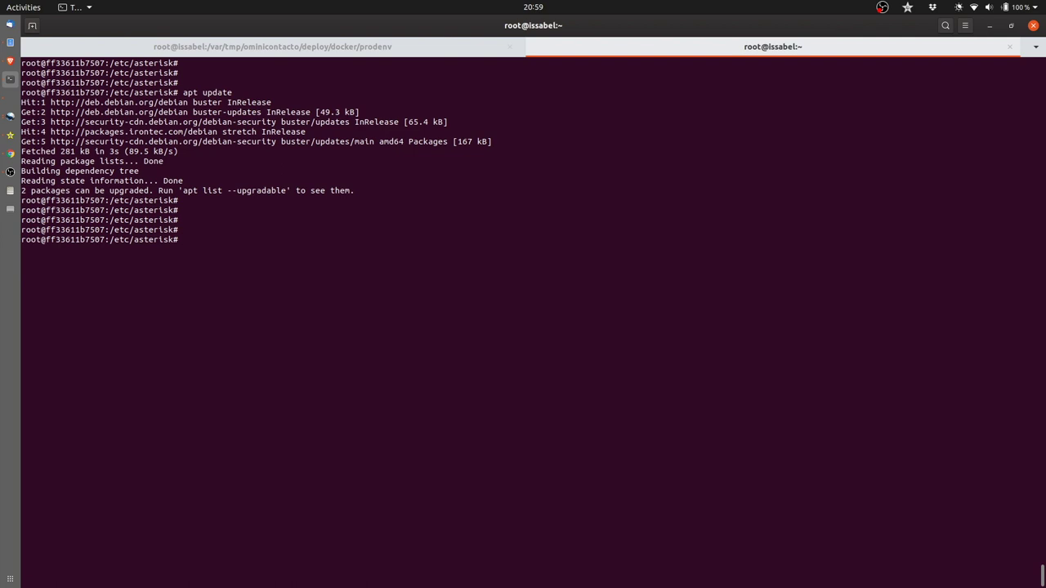
# Revisit the host Asterisk 13.29.1 console, then bring up the slide presentation out of full screen.
pyautogui.hotkey('ctrl', 'pageup')
pyautogui.press('Return')
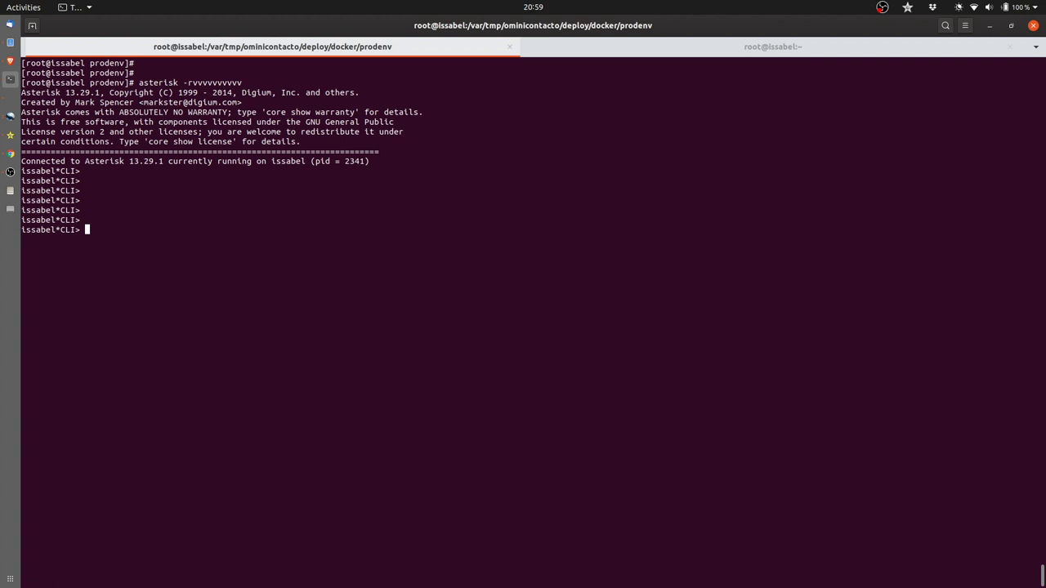
pyautogui.moveTo(89, 161); pyautogui.dragTo(107, 161)
pyautogui.hotkey('alt', 'Tab')
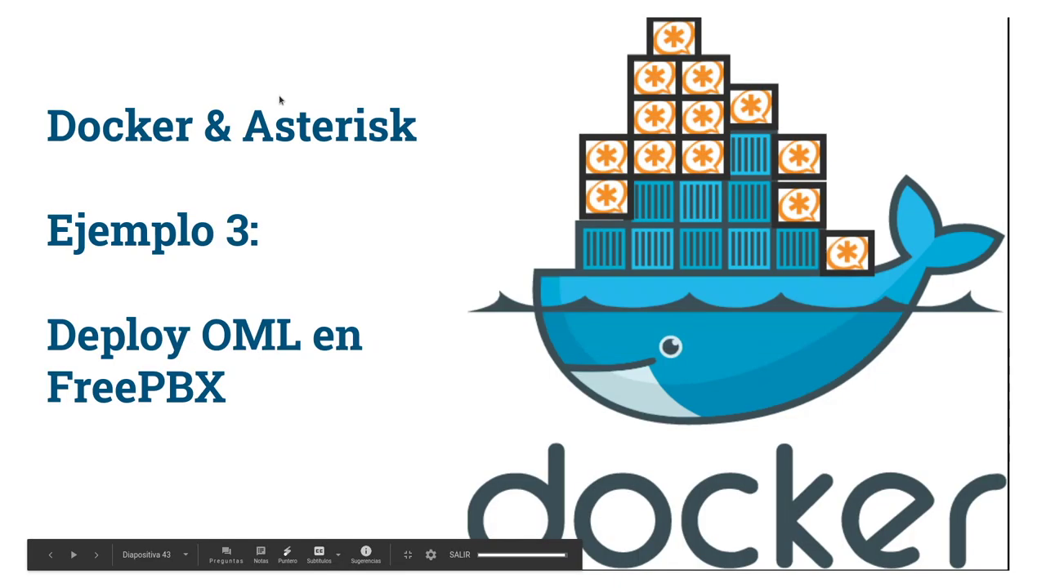
pyautogui.press('Escape')
# Open Issabel's OMniLeads (sip) trunk from Trunks and check the host setting in PEER Details.
pyautogui.click(313, 22)
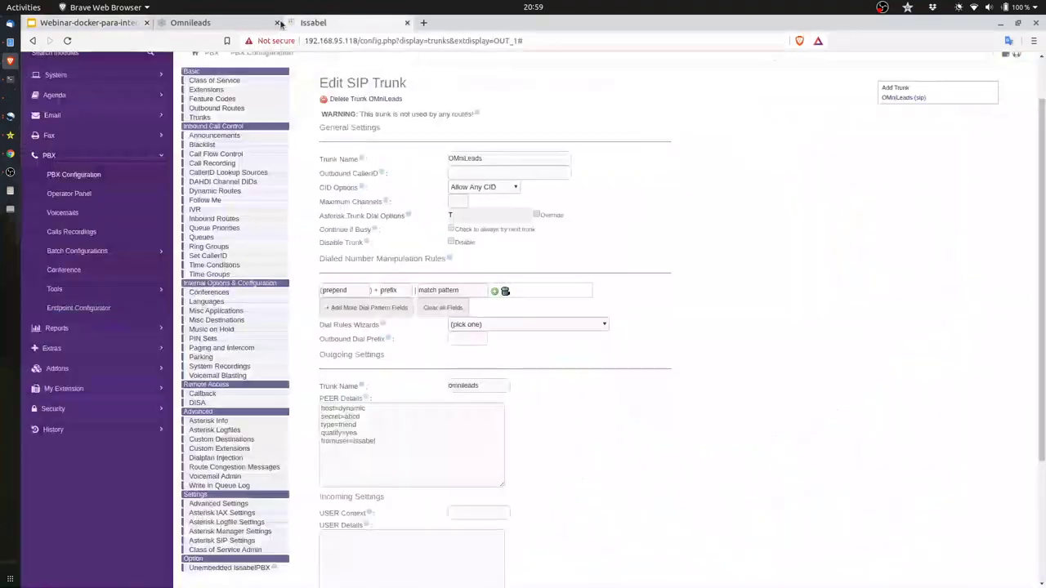
pyautogui.click(884, 98)
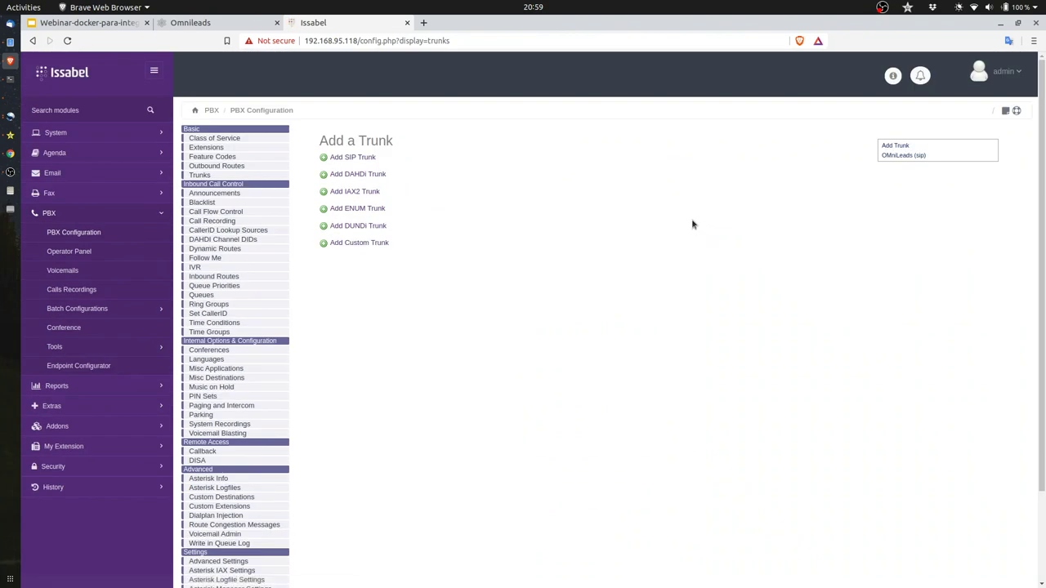
pyautogui.click(901, 153)
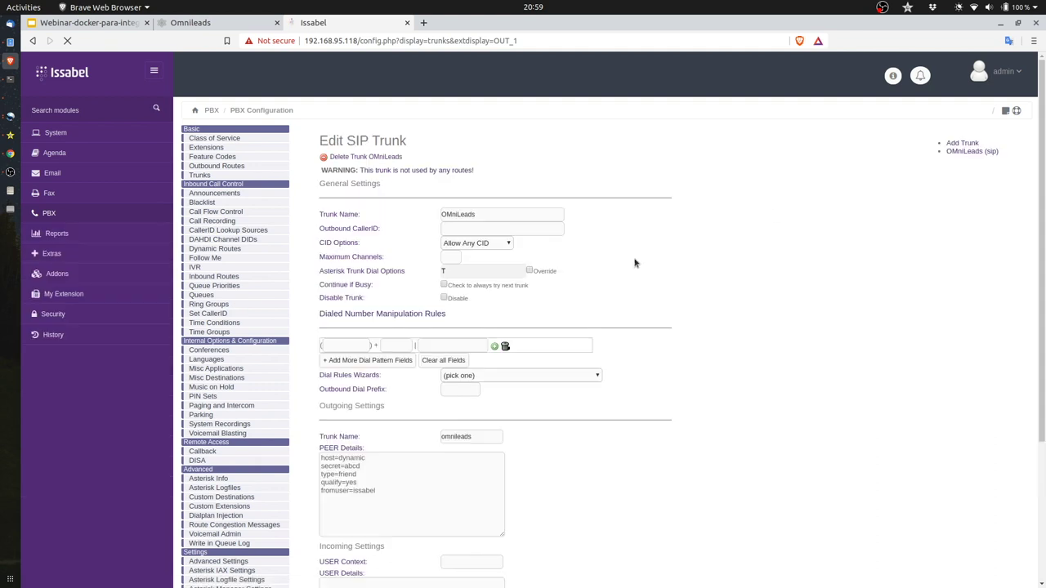
pyautogui.scroll(-3, 505, 423)
pyautogui.doubleClick(335, 321)
pyautogui.click(407, 330)
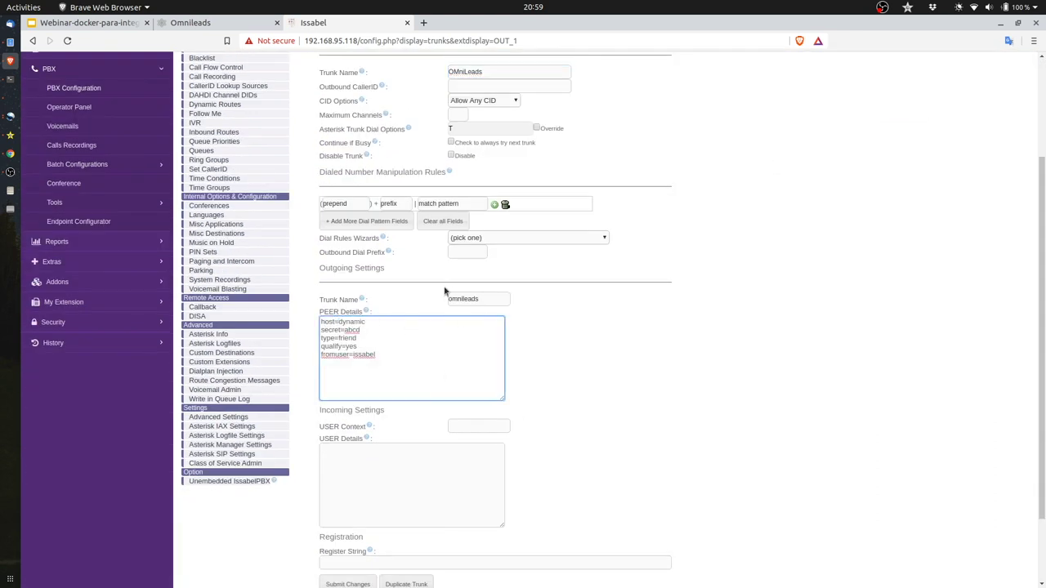
pyautogui.scroll(1, 684, 301)
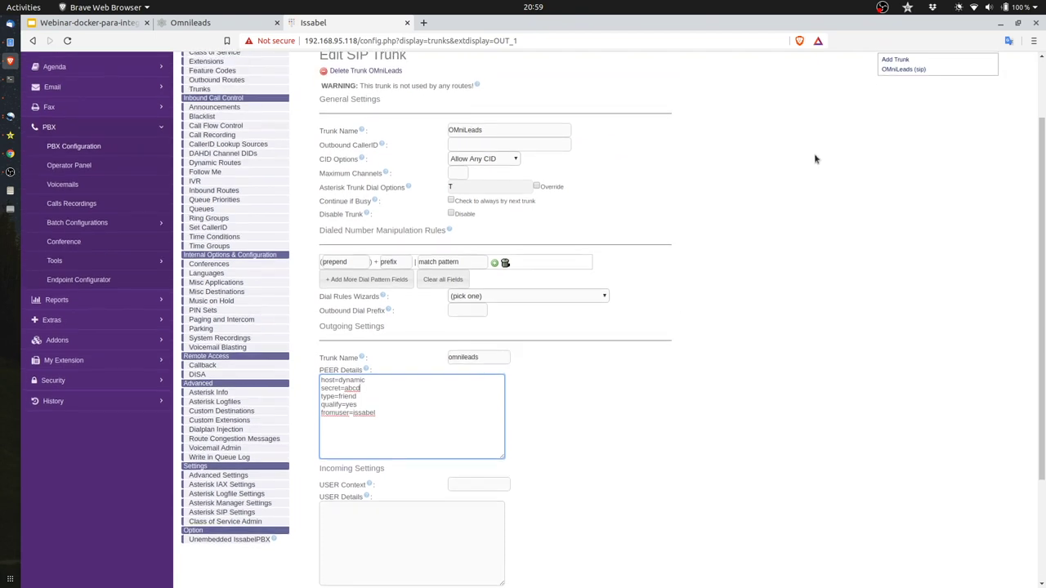
pyautogui.click(233, 25)
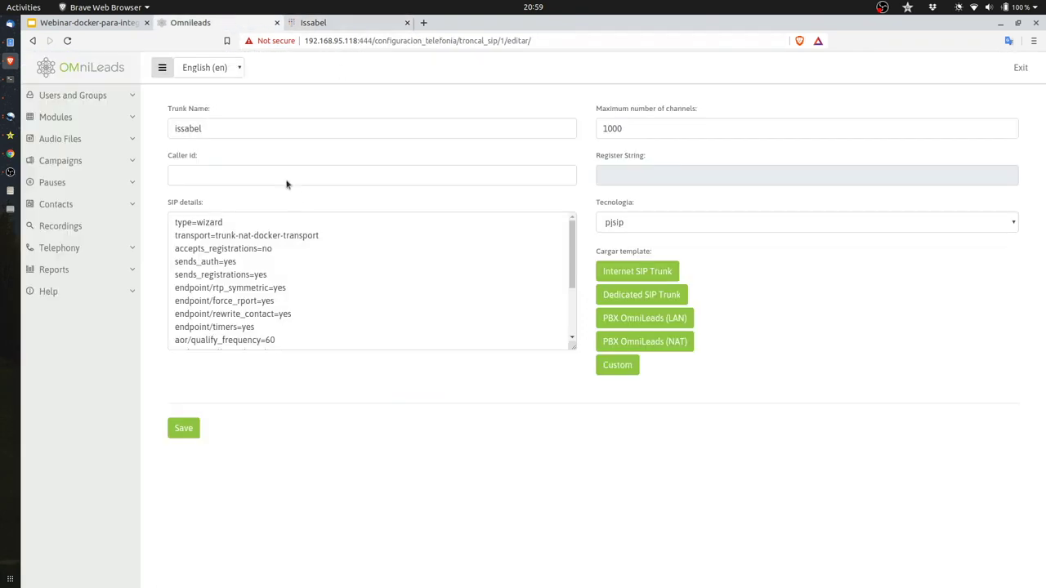
# Review the OMniLeads issabel trunk's SIP details, noting remote_hosts 192.168.95.118:5060 and from_user.
pyautogui.click(202, 136)
pyautogui.moveTo(572, 249)
pyautogui.mouseDown()
pyautogui.moveTo(573, 299)
pyautogui.moveTo(553, 254)
pyautogui.mouseUp()
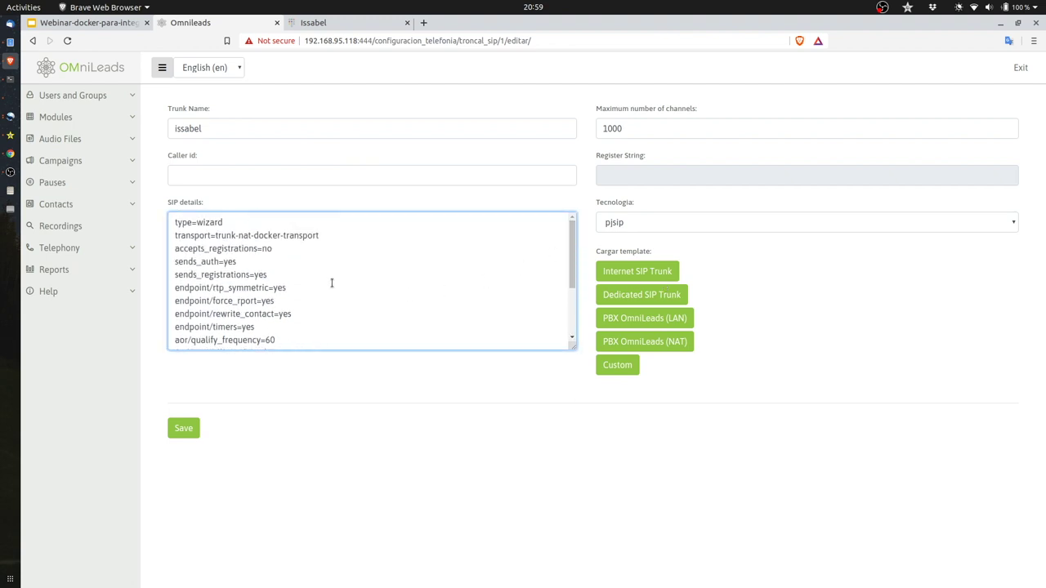
pyautogui.scroll(-3, 357, 295)
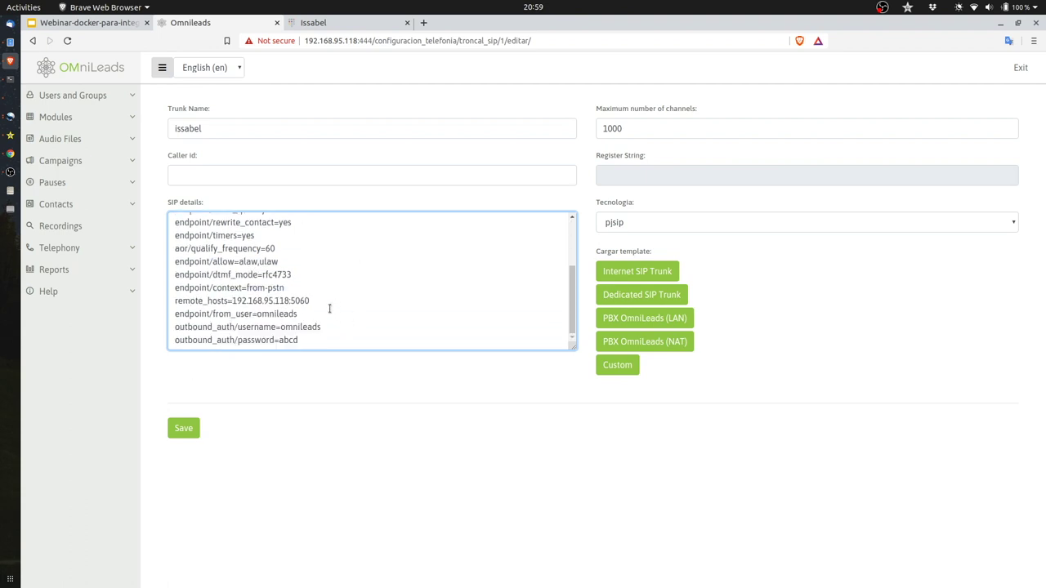
pyautogui.moveTo(232, 300); pyautogui.dragTo(314, 301)
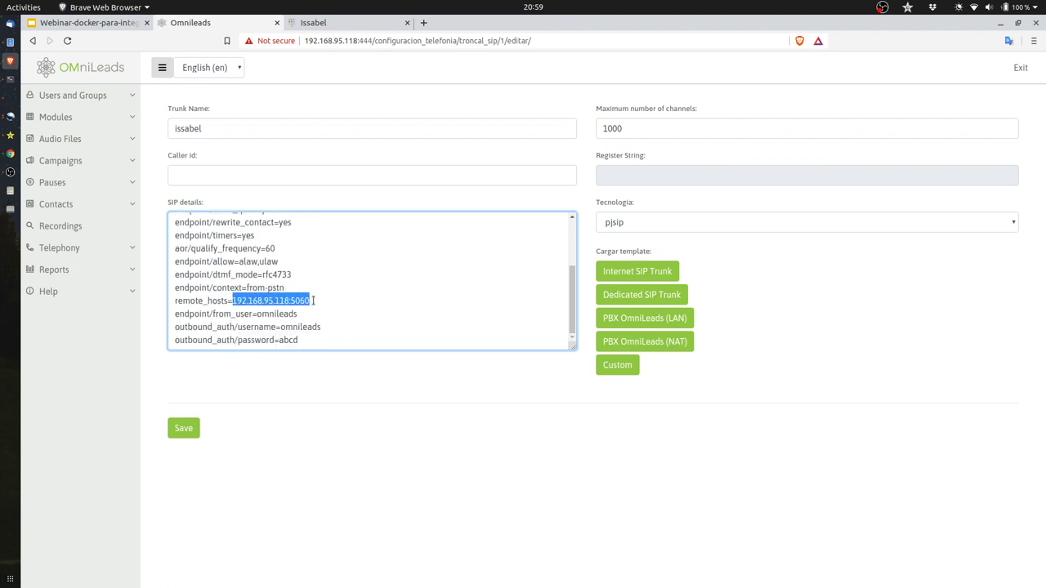
pyautogui.click(313, 301)
pyautogui.moveTo(232, 301); pyautogui.dragTo(327, 300)
pyautogui.click(327, 301)
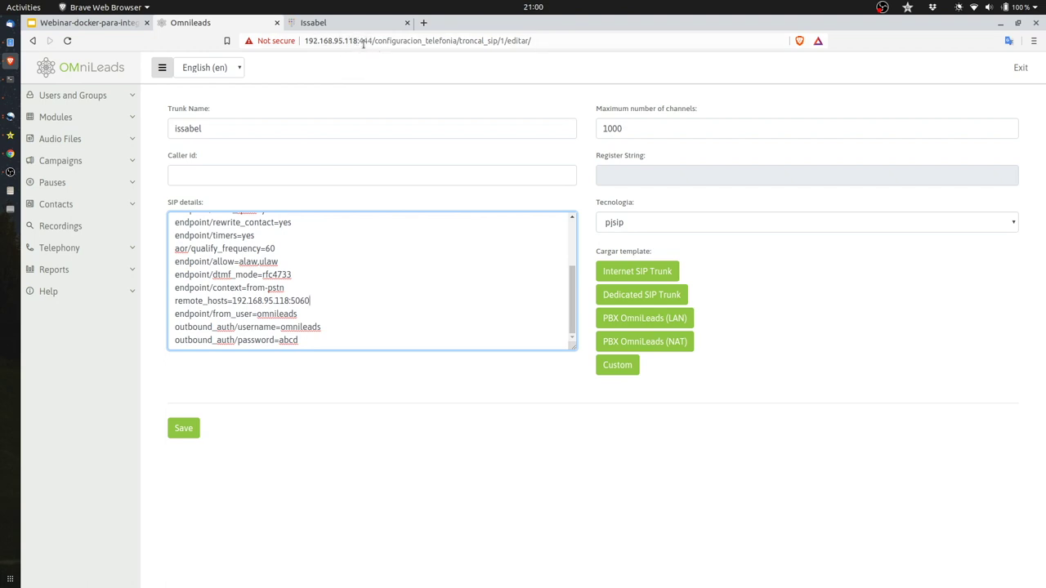
pyautogui.moveTo(310, 302); pyautogui.dragTo(230, 300)
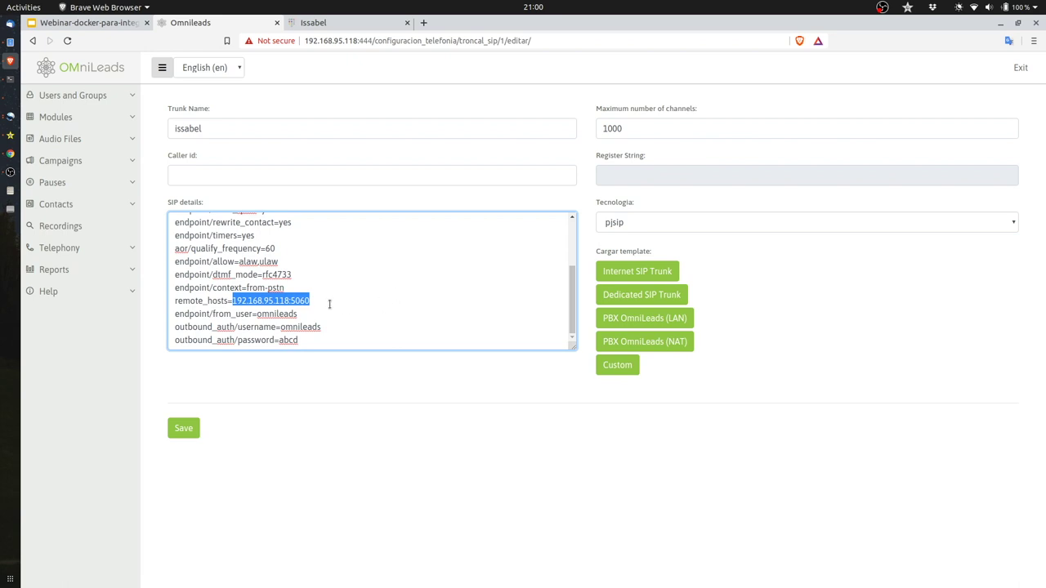
pyautogui.moveTo(262, 314); pyautogui.dragTo(299, 340)
# Check Issabel's outgoing trunk name omnileads and the secret in its peer details.
pyautogui.click(350, 23)
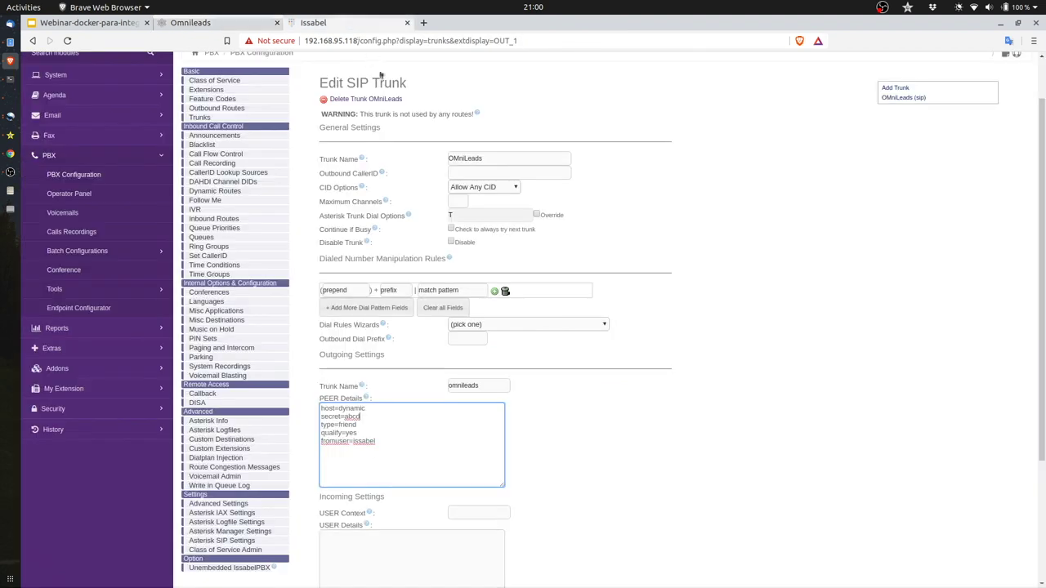
pyautogui.moveTo(480, 384); pyautogui.dragTo(448, 385)
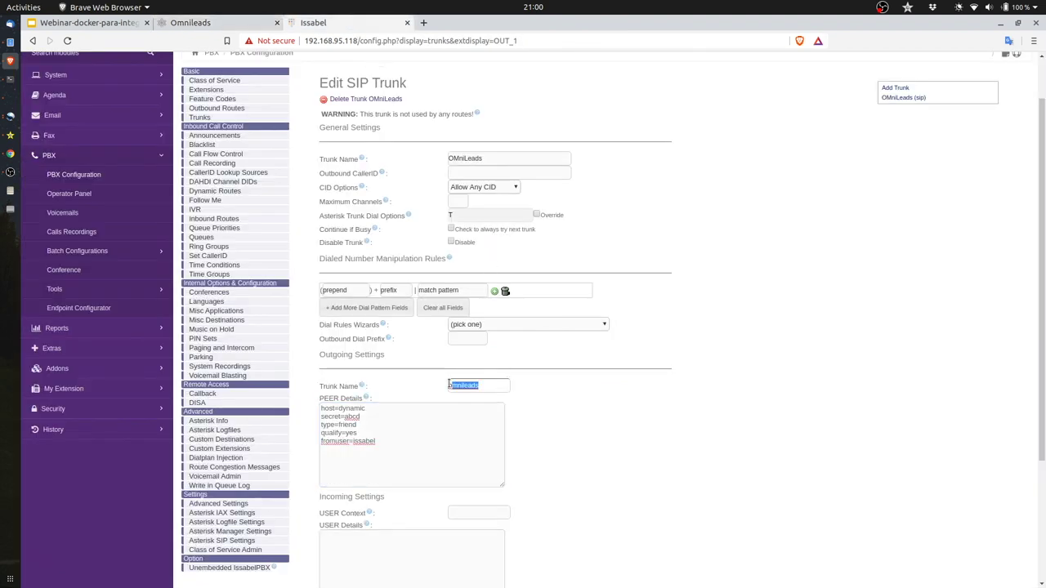
pyautogui.moveTo(361, 417); pyautogui.dragTo(342, 418)
pyautogui.click(395, 439)
pyautogui.click(664, 332)
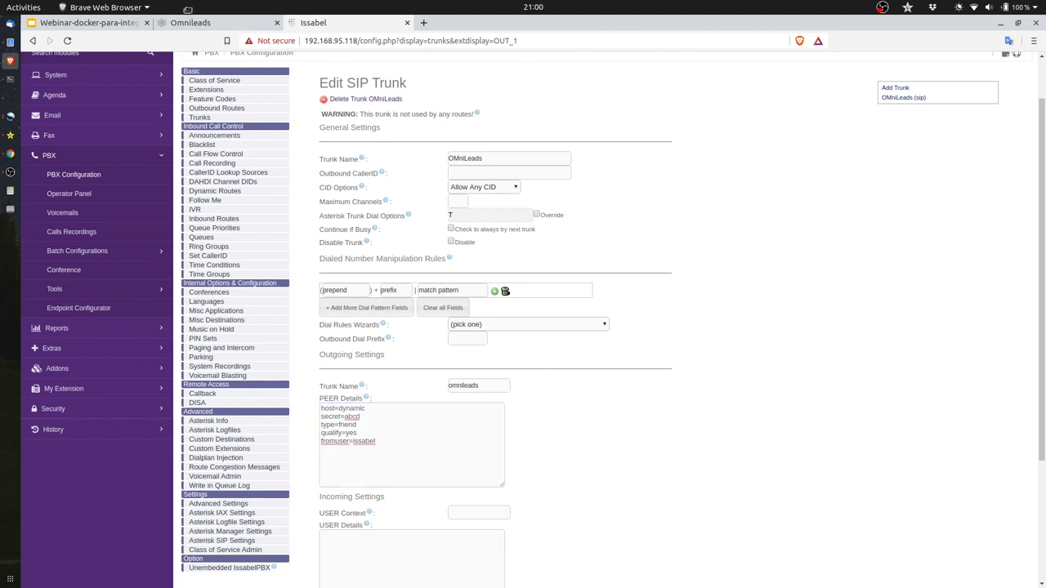
# Save the issabel trunk in OMniLeads and return to the Asterisk console.
pyautogui.click(189, 22)
pyautogui.click(180, 428)
pyautogui.hotkey('alt', 'Tab')
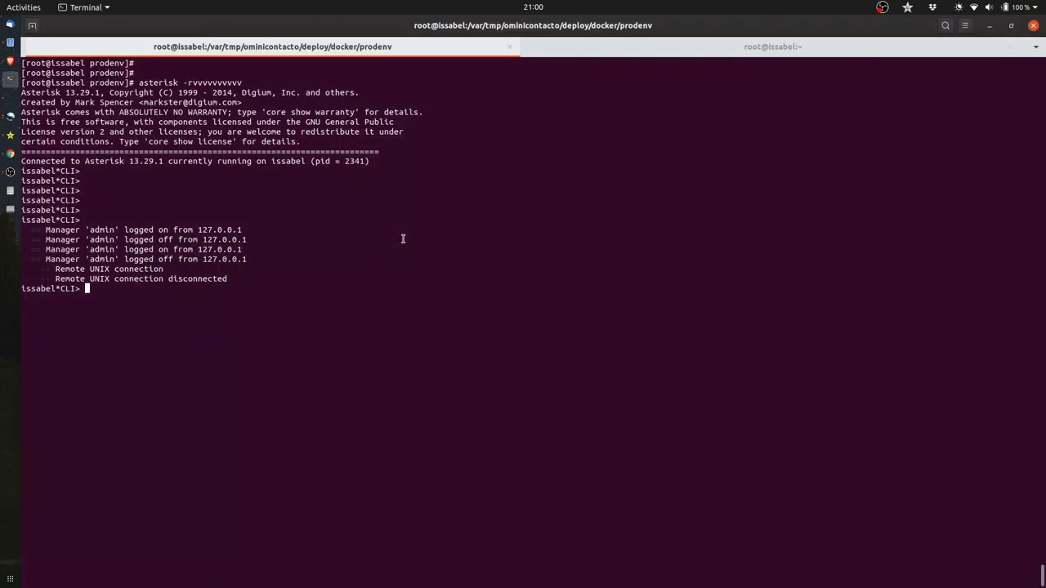
# Run sip show peers in the host Asterisk console.
pyautogui.hotkey('ctrl', 'l')
pyautogui.press('BackSpace')
pyautogui.press('BackSpace')
pyautogui.write('sip show pe')
pyautogui.press('Tab')
pyautogui.write('s')
pyautogui.press('Return')
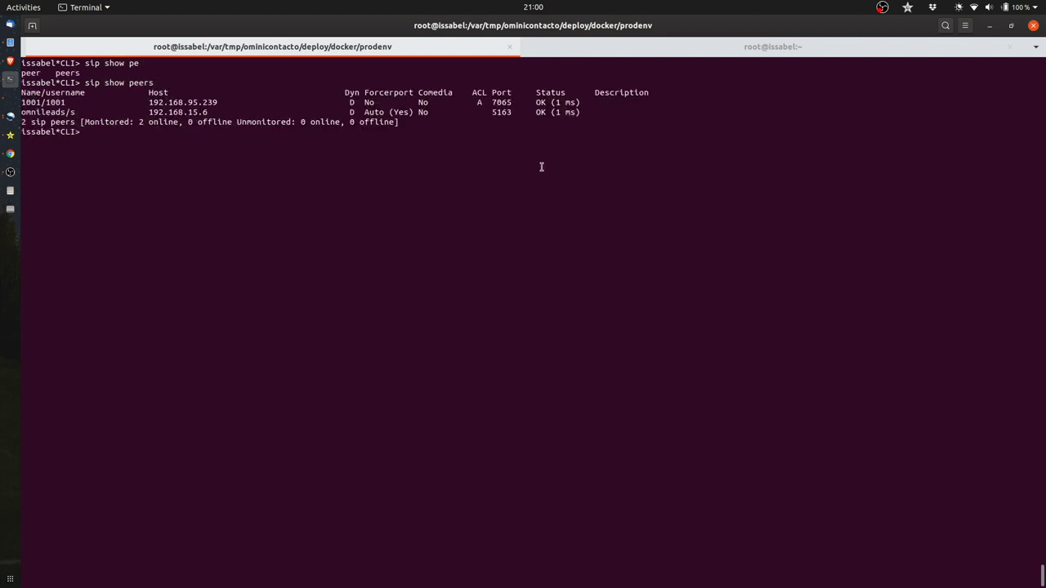
# Confirm the omnileads peer is OK at 192.168.15.6 port 5163.
pyautogui.moveTo(22, 108); pyautogui.dragTo(590, 107)
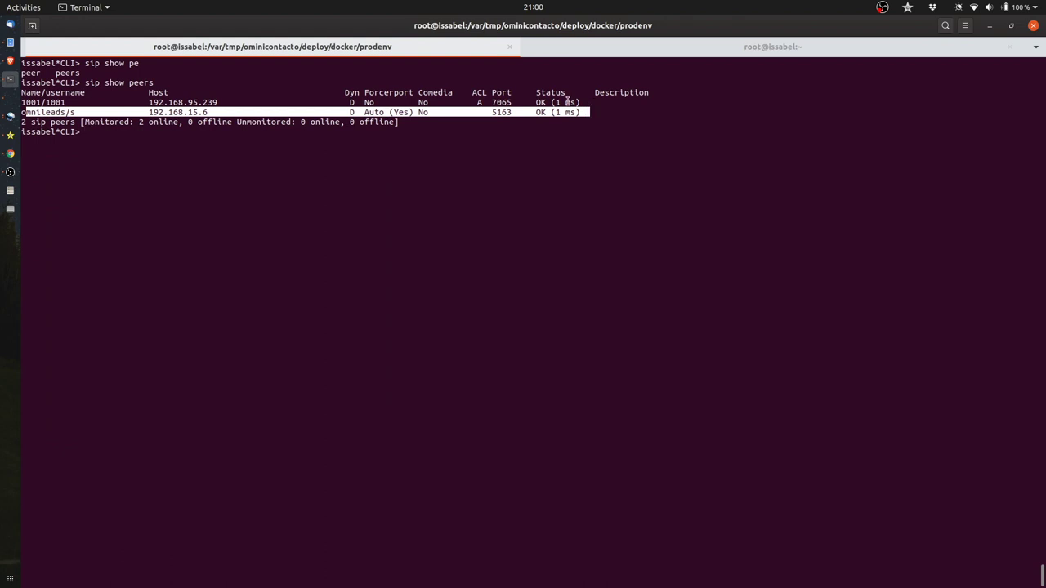
pyautogui.click(497, 112)
pyautogui.moveTo(492, 112); pyautogui.dragTo(516, 114)
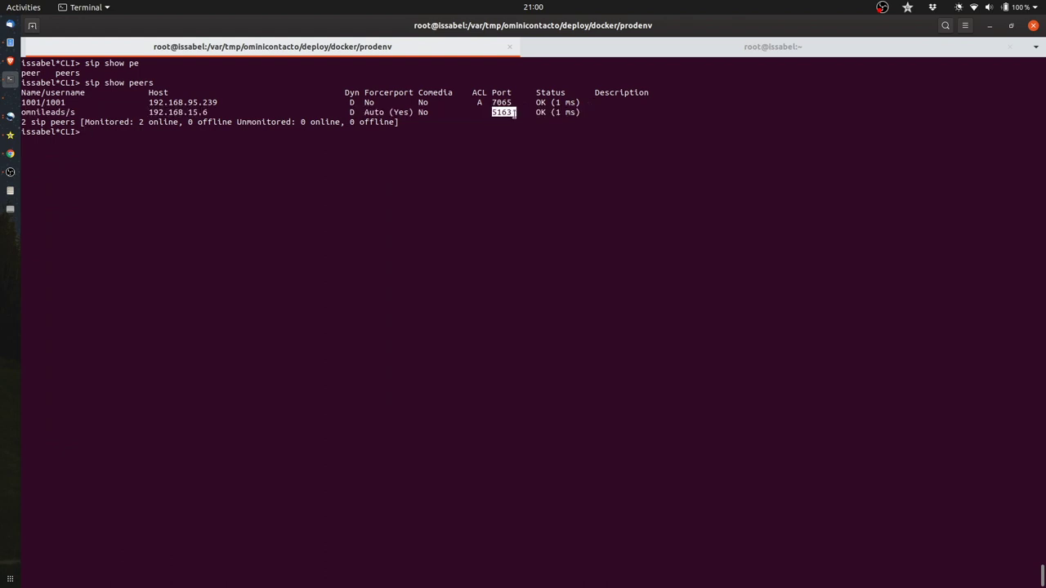
pyautogui.moveTo(433, 112); pyautogui.dragTo(134, 114)
pyautogui.click(134, 115)
pyautogui.click(800, 50)
pyautogui.click(448, 53)
pyautogui.press('Return')
pyautogui.press('Return')
pyautogui.press('Return')
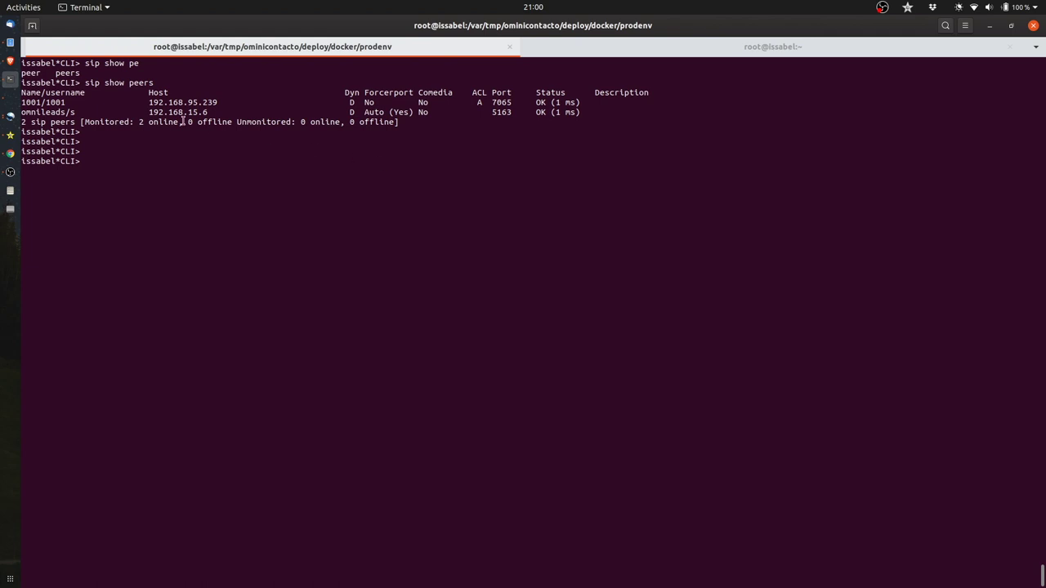
pyautogui.moveTo(150, 112); pyautogui.dragTo(211, 112)
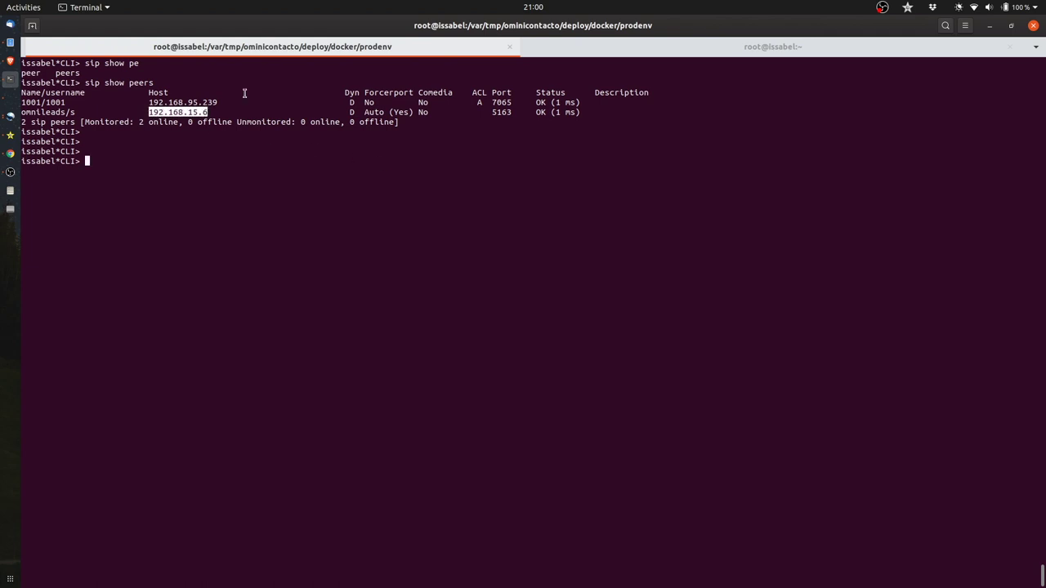
pyautogui.click(766, 47)
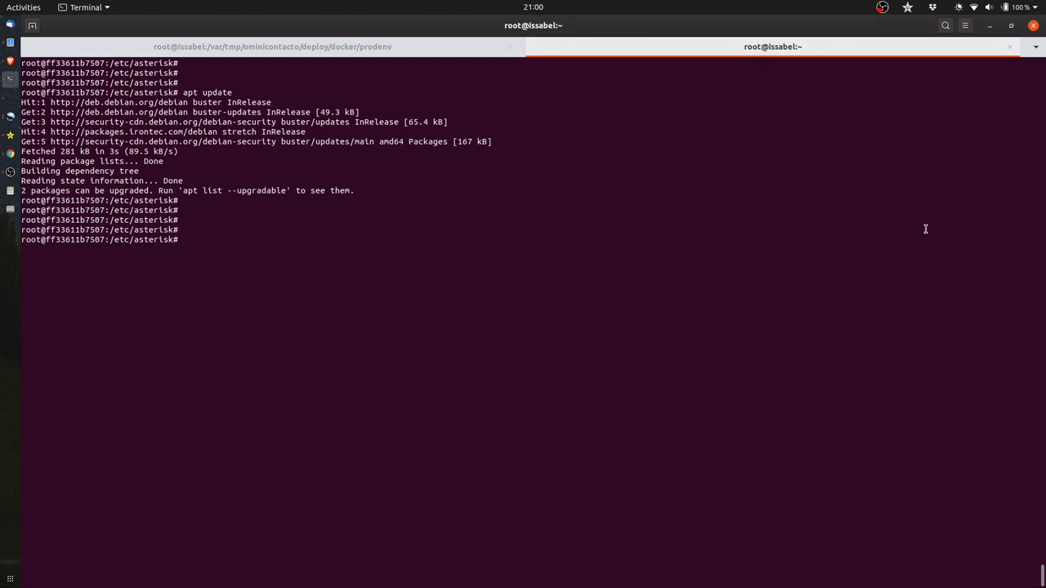
# Connect to the container's Asterisk 16.4.0 console with asterisk -rvvvv.
pyautogui.write('asterisk  -rvvvv')
pyautogui.press('Return')
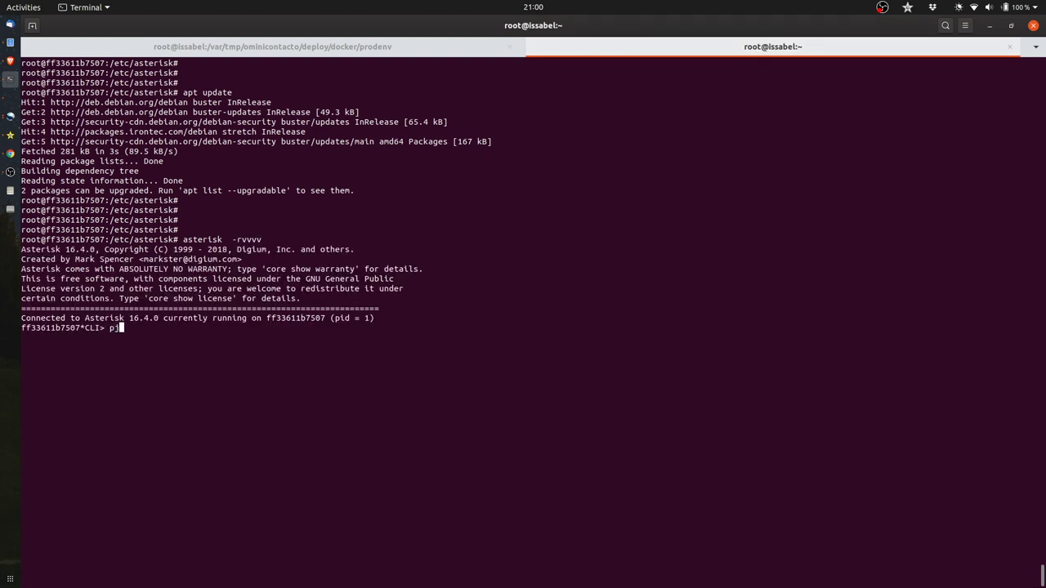
# Run pjsip show endpoints and confirm issabel's contact 192.168.95.118:5060 is Avail.
pyautogui.write('pjsip show en')
pyautogui.press('Tab')
pyautogui.write('s')
pyautogui.press('Return')
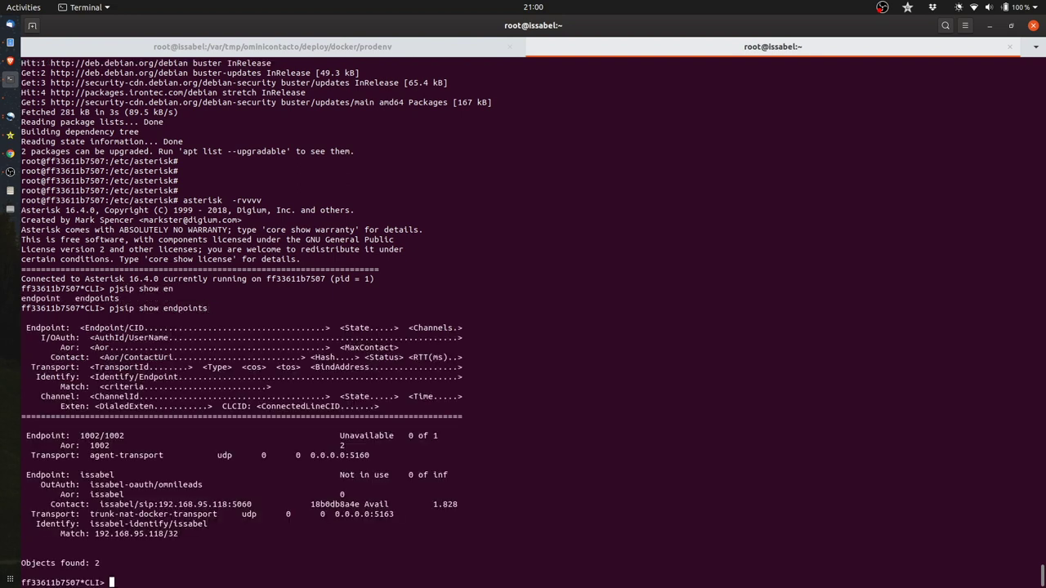
pyautogui.moveTo(46, 504); pyautogui.dragTo(182, 504)
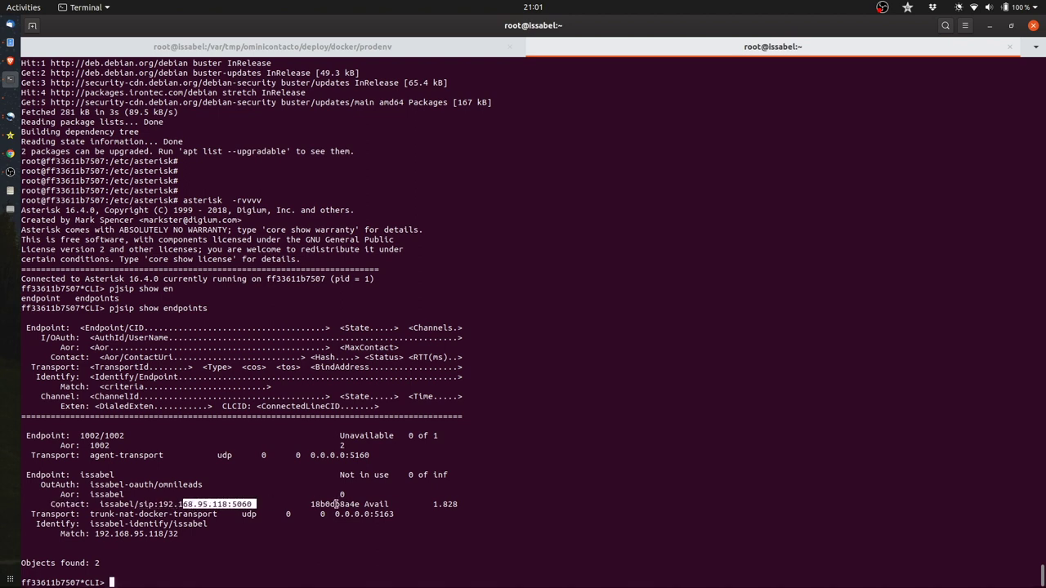
pyautogui.moveTo(401, 504); pyautogui.dragTo(366, 504)
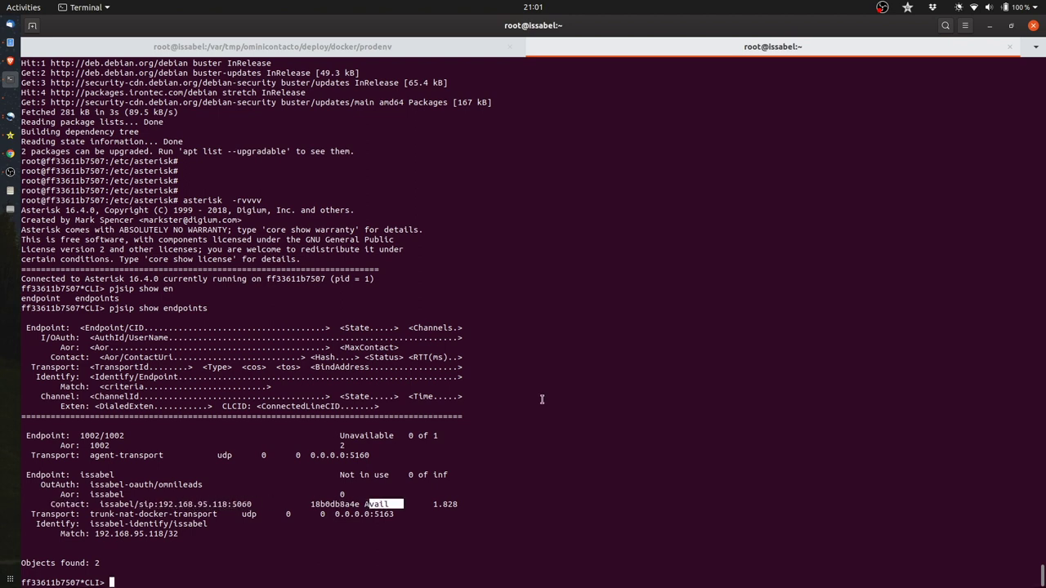
pyautogui.hotkey('ctrl', 'l')
pyautogui.hotkey('alt', 'Tab')
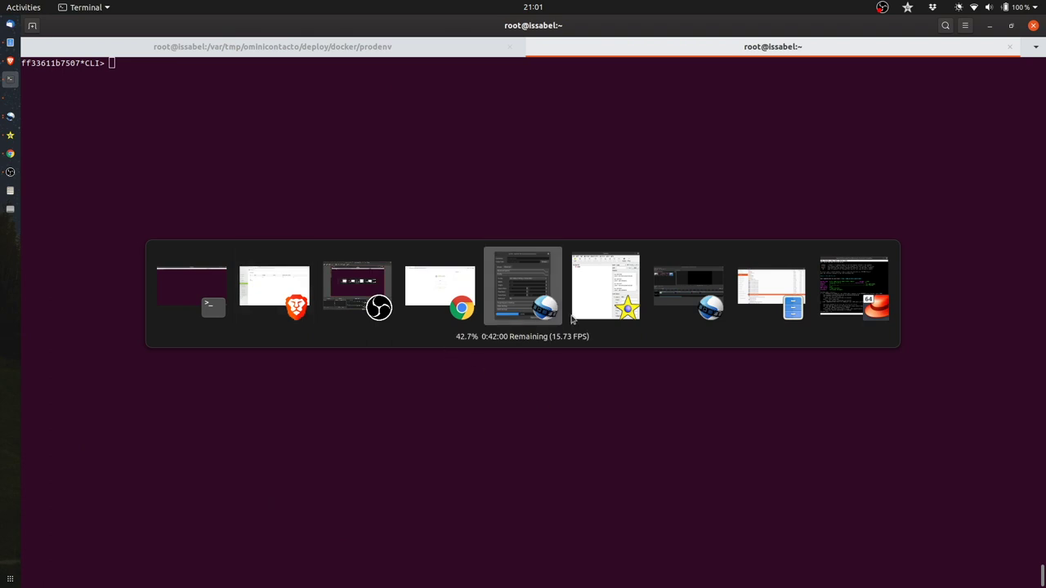
# Open Issabel's IN01 CCENTER extension 098098 in the browser.
pyautogui.click(269, 302)
pyautogui.click(362, 22)
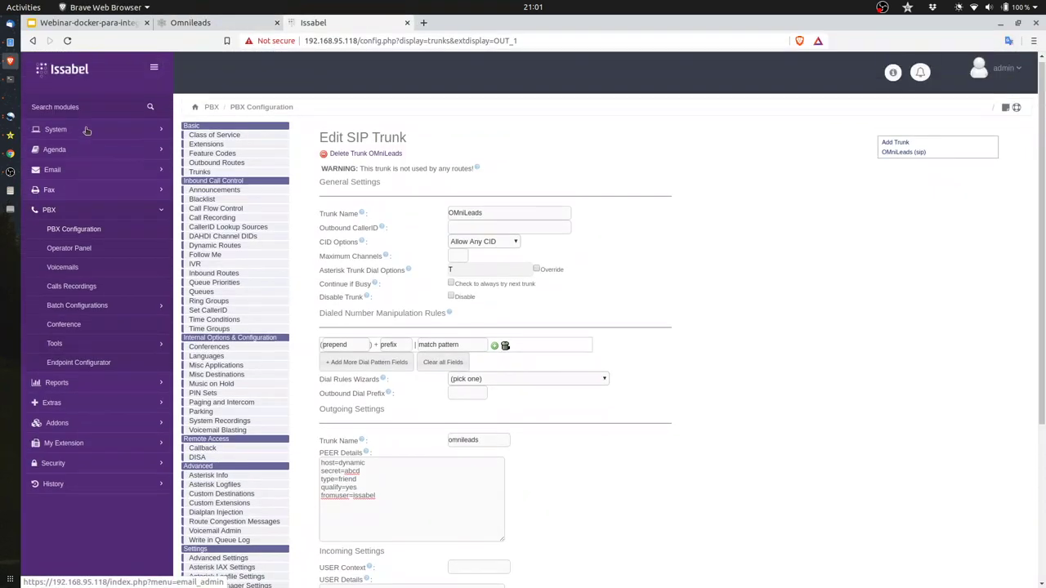
pyautogui.click(250, 149)
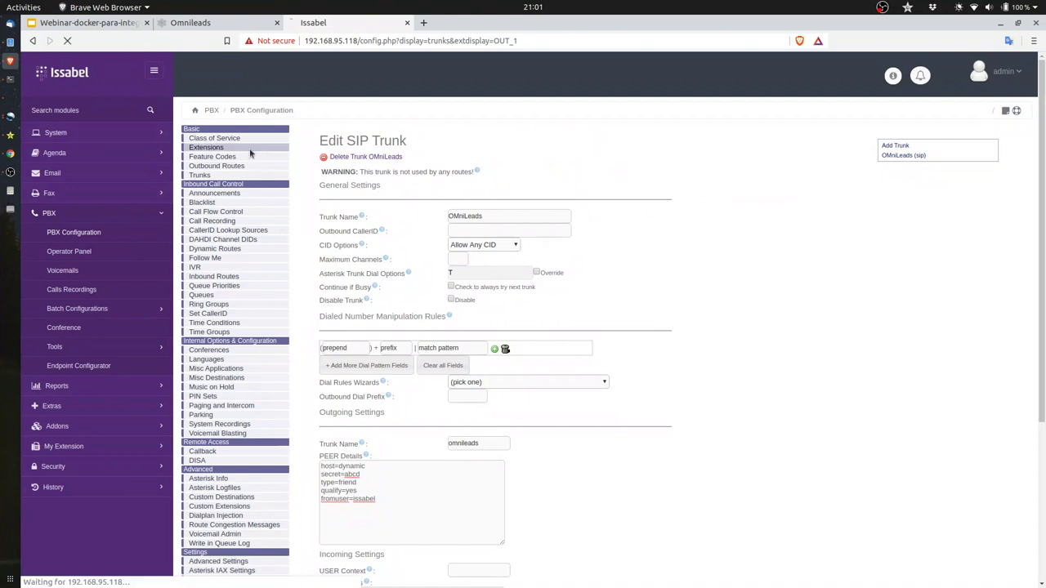
pyautogui.click(898, 156)
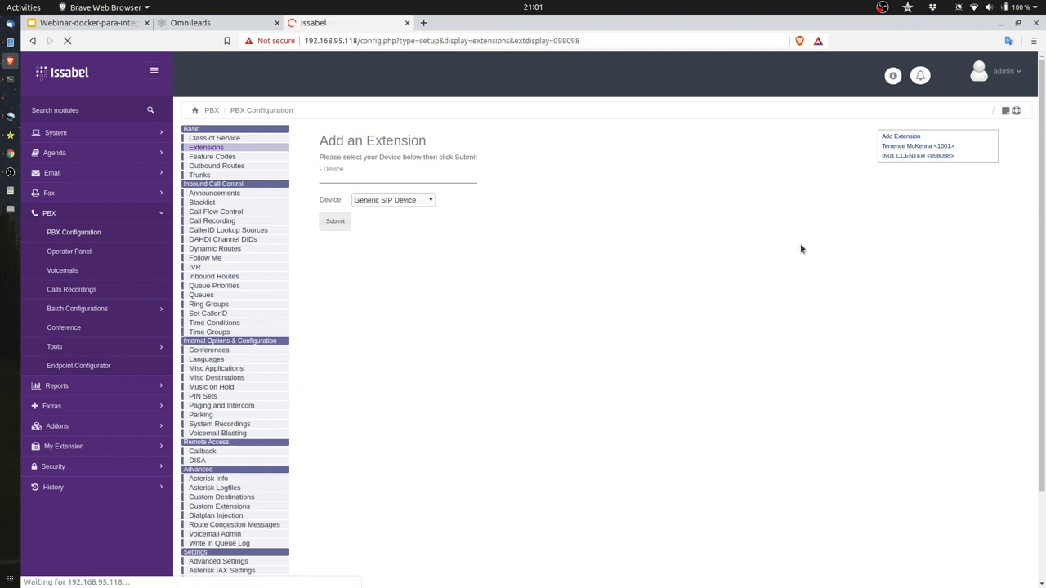
# Highlight its dial string SIP/omnileads/098098, then show OMniLeads' inbound routes list.
pyautogui.scroll(-3, 572, 264)
pyautogui.scroll(3, 572, 269)
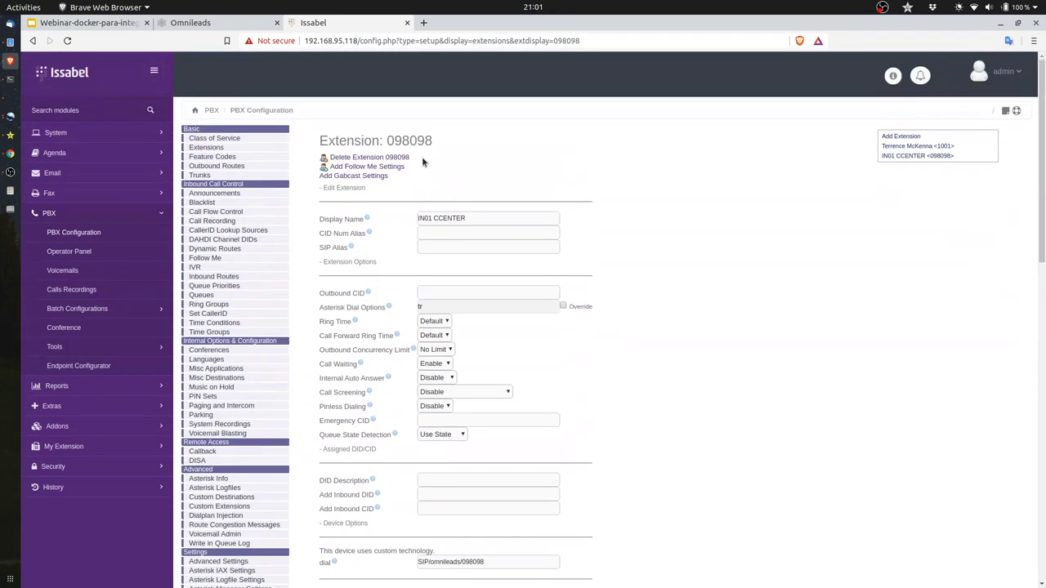
pyautogui.moveTo(432, 142); pyautogui.dragTo(386, 142)
pyautogui.scroll(-12, 654, 286)
pyautogui.scroll(3, 572, 245)
pyautogui.moveTo(462, 216); pyautogui.dragTo(416, 216)
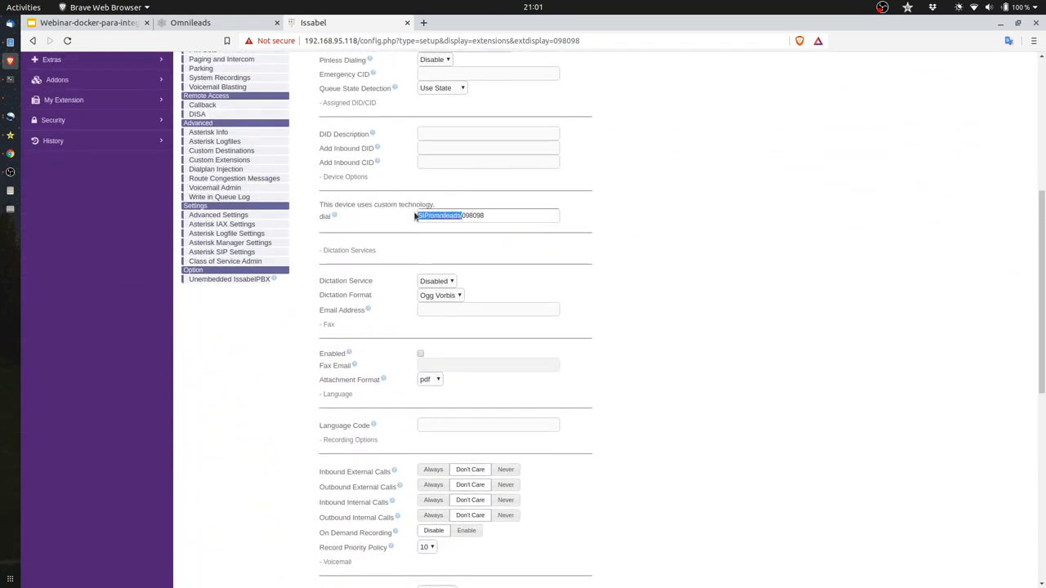
pyautogui.moveTo(518, 215); pyautogui.dragTo(411, 216)
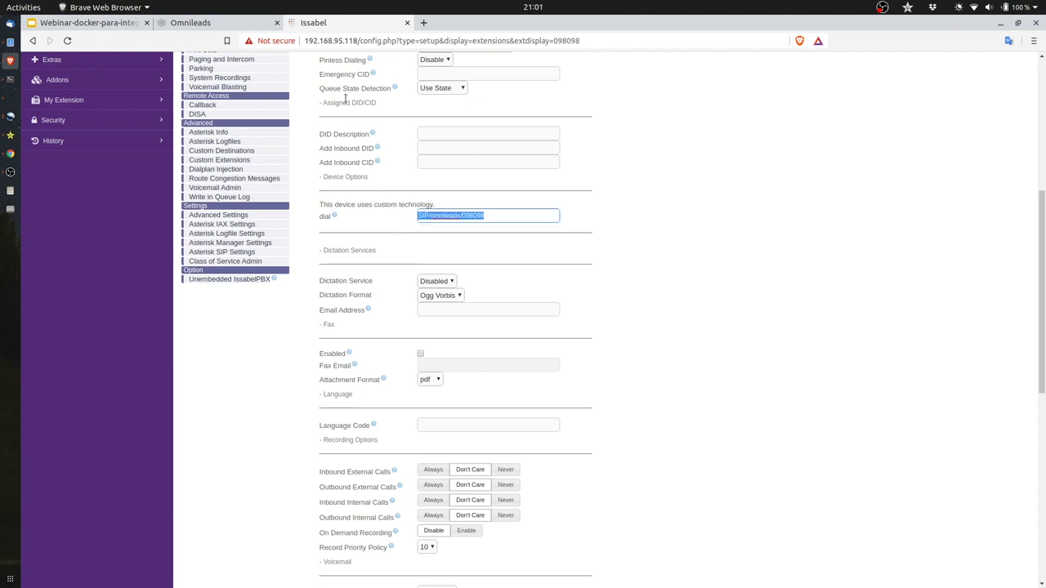
pyautogui.click(221, 22)
pyautogui.click(89, 294)
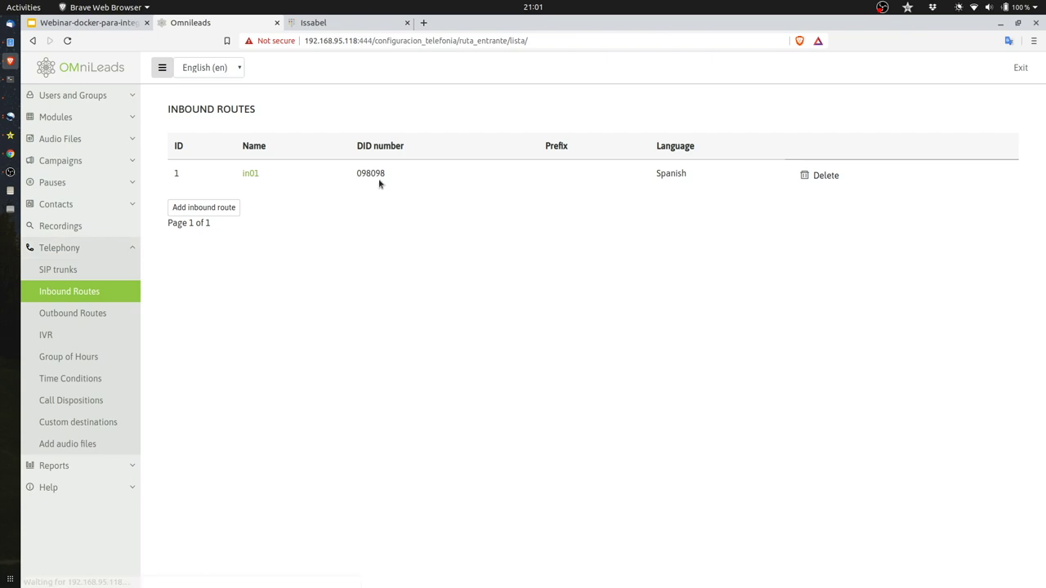
# Open OMniLeads inbound route in01 for DID 098098, then bring up the Twinkle softphone.
pyautogui.moveTo(397, 178); pyautogui.dragTo(356, 180)
pyautogui.click(250, 174)
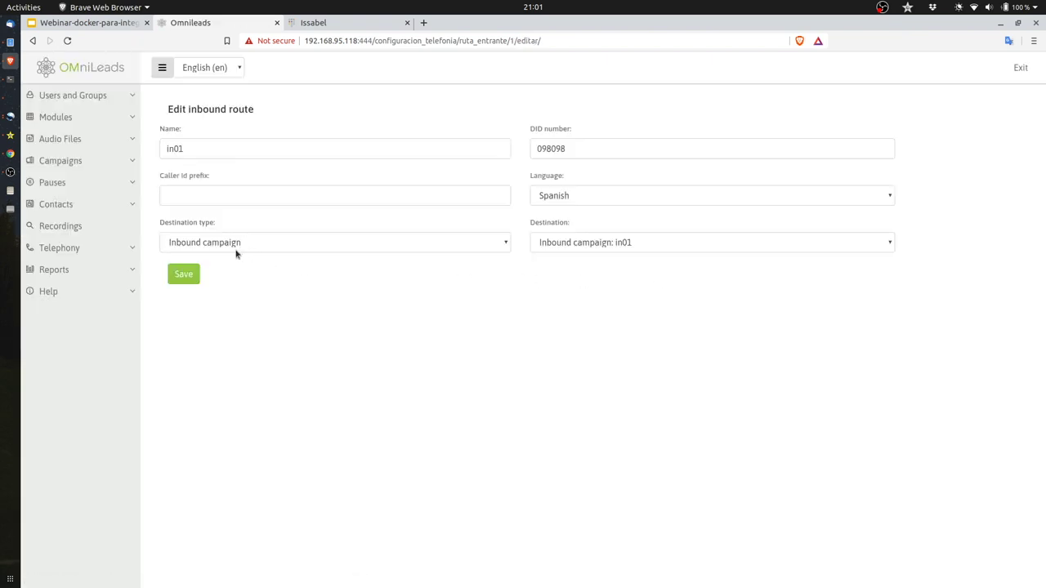
pyautogui.hotkey('alt', 'Tab')
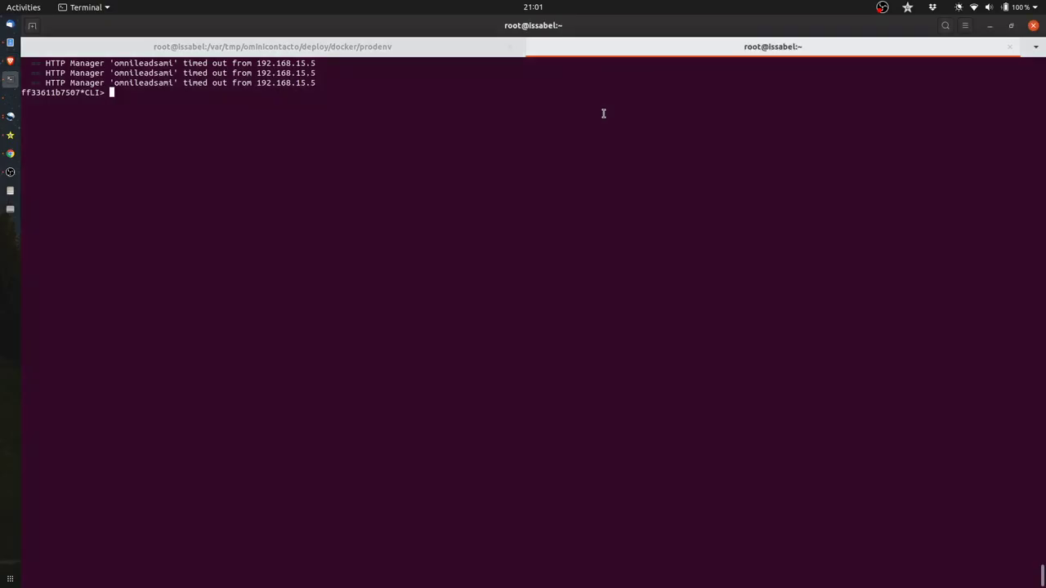
pyautogui.hotkey('alt', 'Tab')
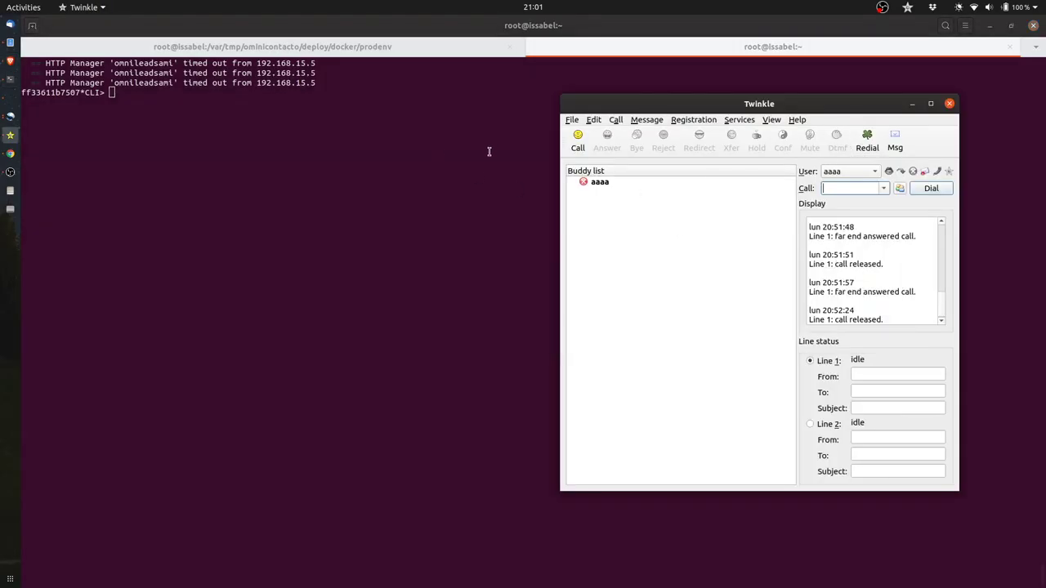
# Open the settings page of Issabel extension 1001.
pyautogui.hotkey('alt', 'Tab')
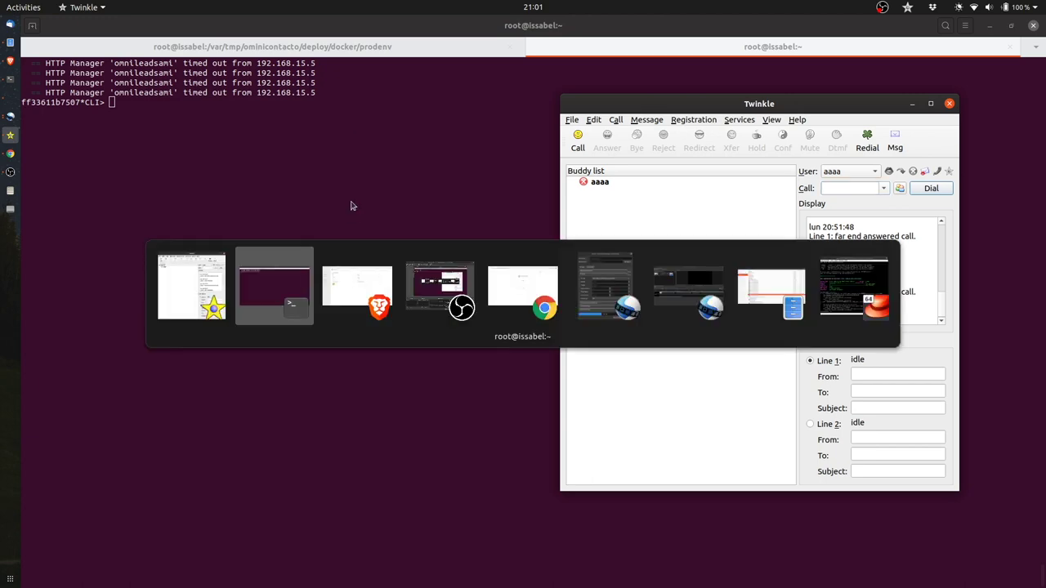
pyautogui.hotkey('alt', 'Tab')
pyautogui.click(338, 24)
pyautogui.scroll(5, 335, 114)
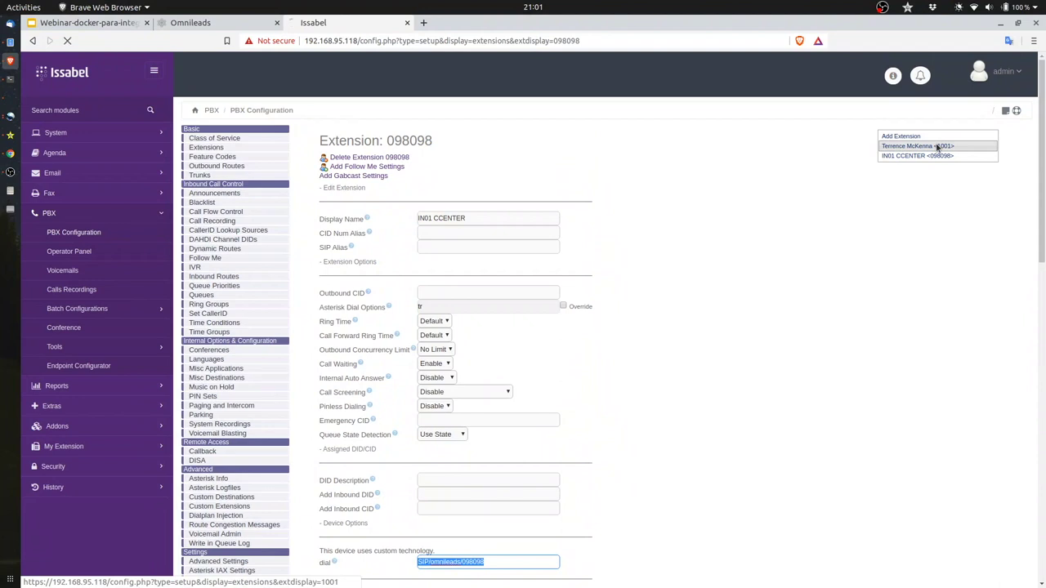
pyautogui.click(936, 147)
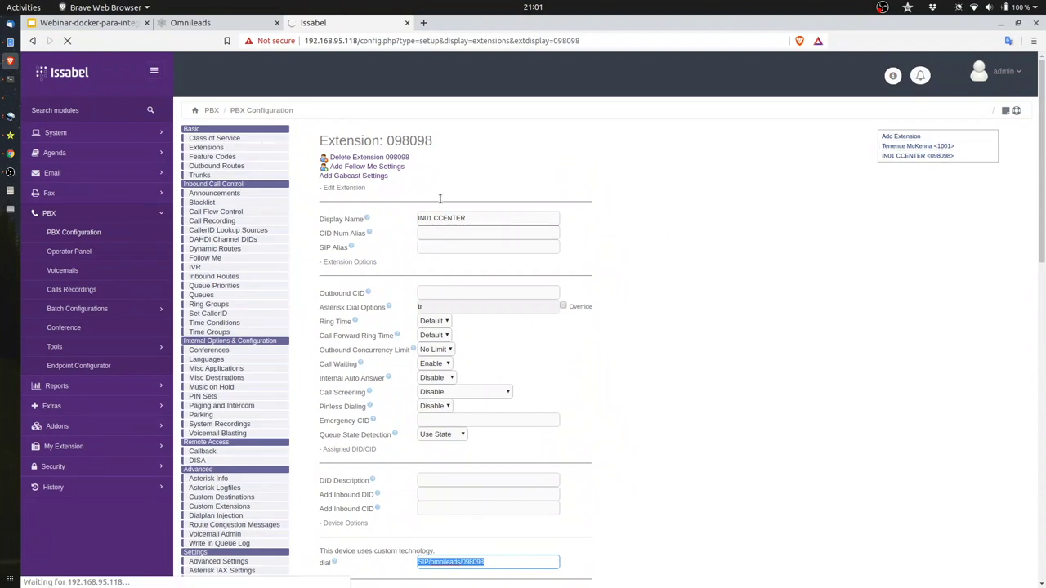
pyautogui.click(911, 146)
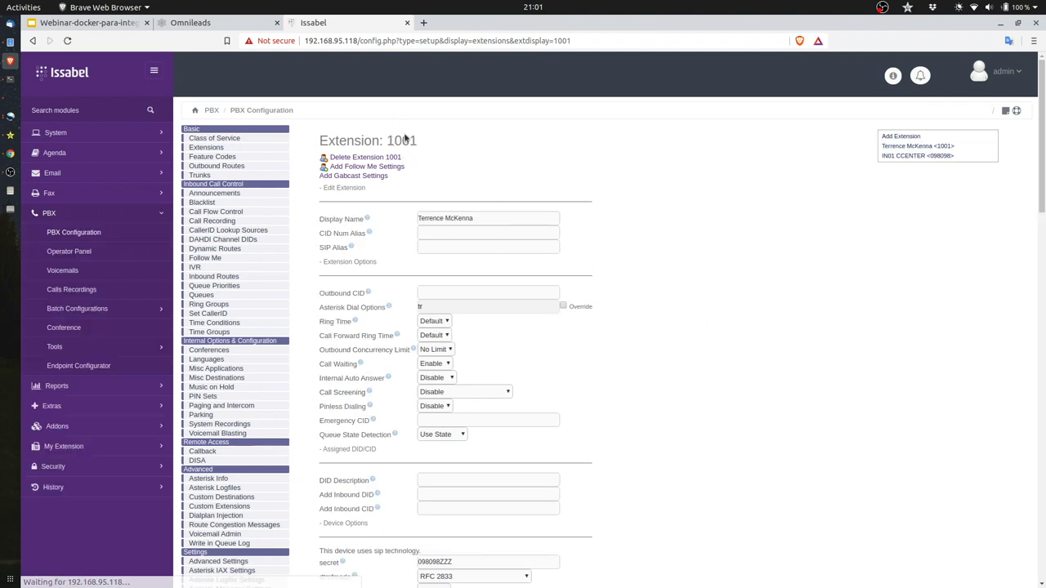
# Return to the OMniLeads in01 route editor with the Twinkle softphone in front.
pyautogui.hotkey('alt', 'Tab')
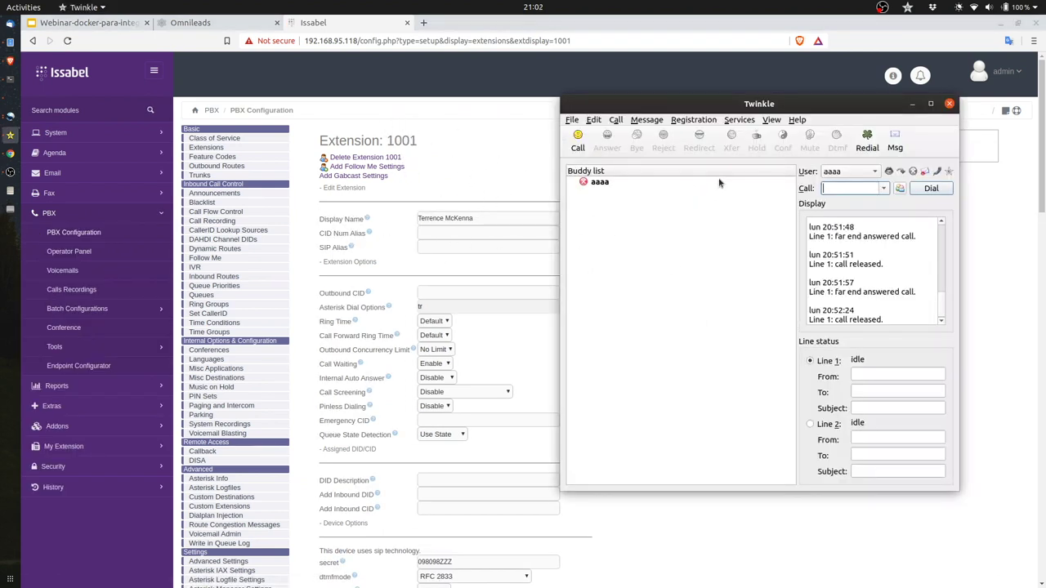
pyautogui.hotkey('alt', 'Tab')
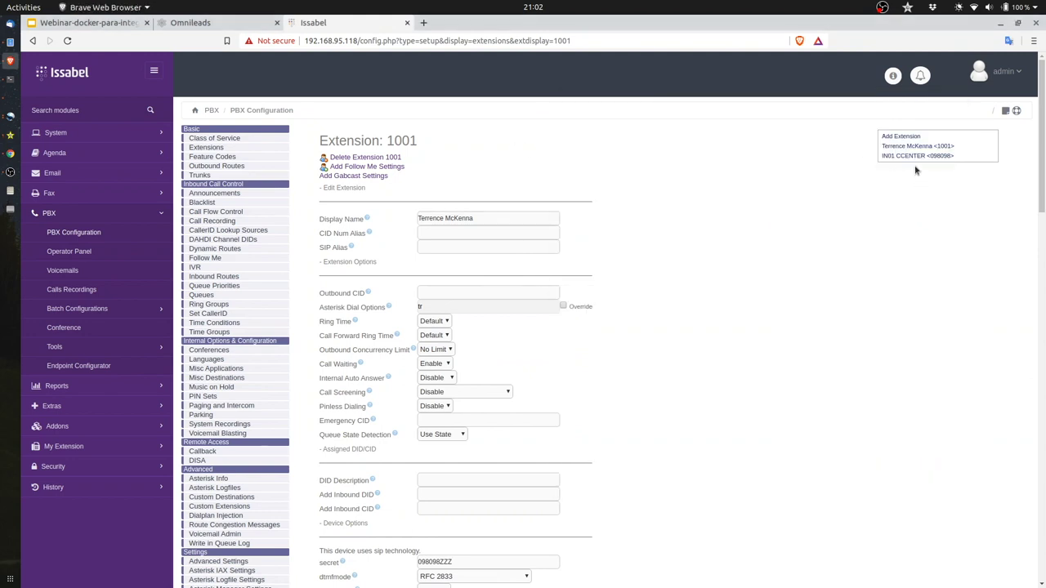
pyautogui.click(225, 25)
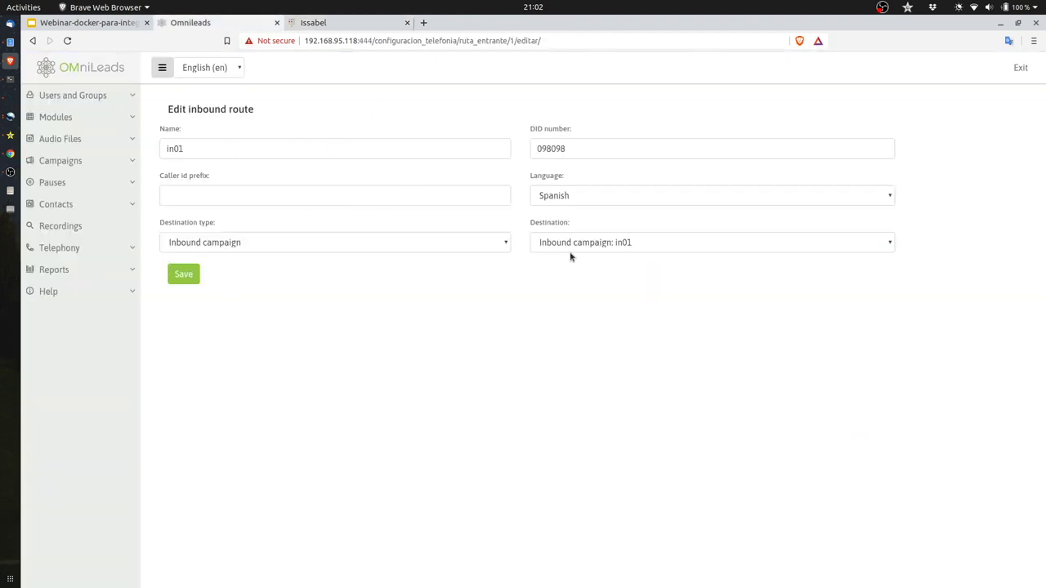
pyautogui.hotkey('alt', 'Tab')
pyautogui.hotkey('alt', 'Tab')
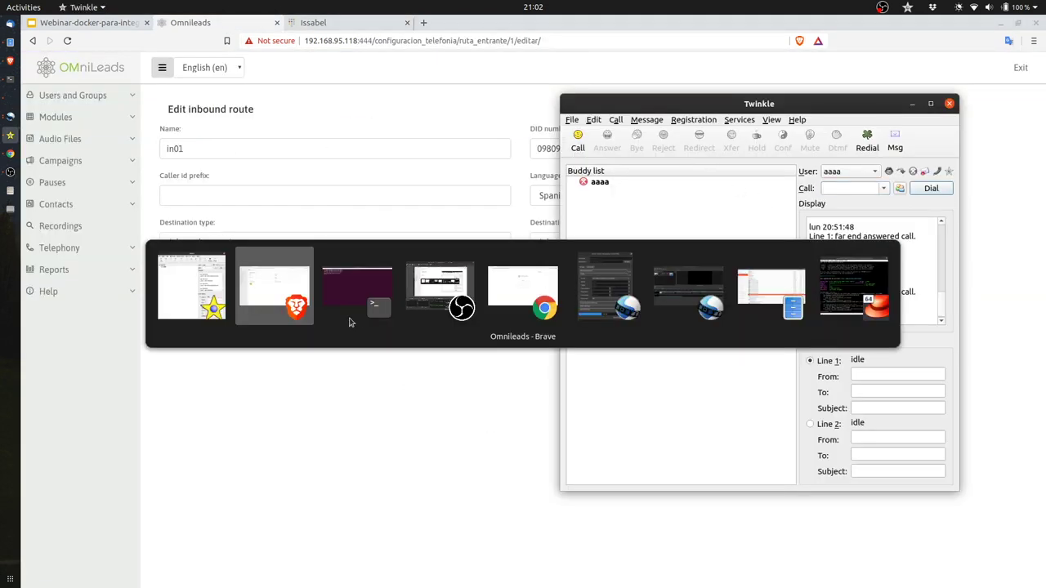
# Clear the prodenv Asterisk CLI and place the test inbound call from Twinkle.
pyautogui.click(357, 290)
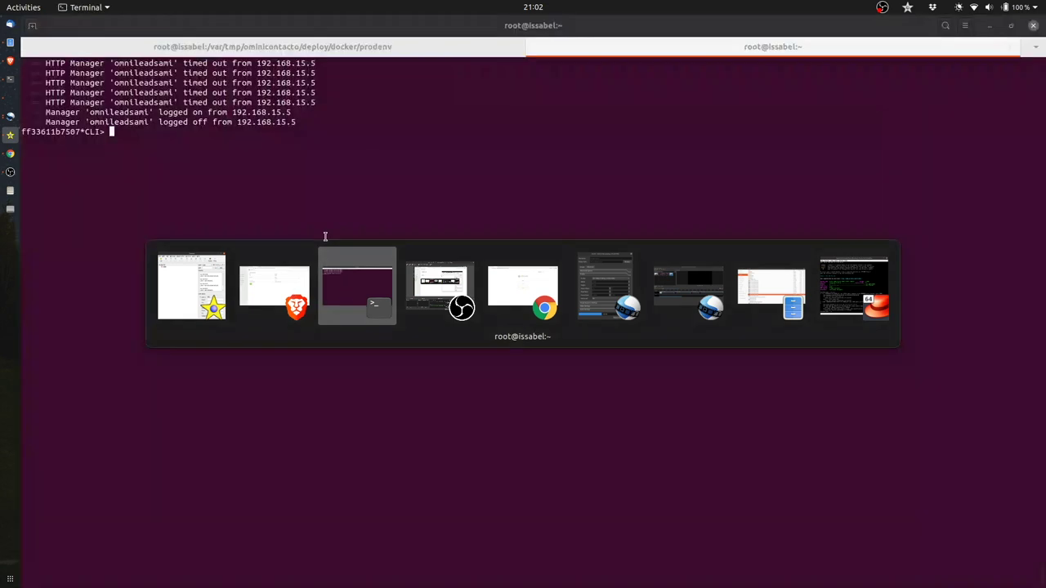
pyautogui.click(360, 48)
pyautogui.hotkey('ctrl', 'l')
pyautogui.press('Return')
pyautogui.press('Return')
pyautogui.press('Return')
pyautogui.press('Return')
pyautogui.press('Return')
pyautogui.press('Return')
pyautogui.hotkey('alt', 'Tab')
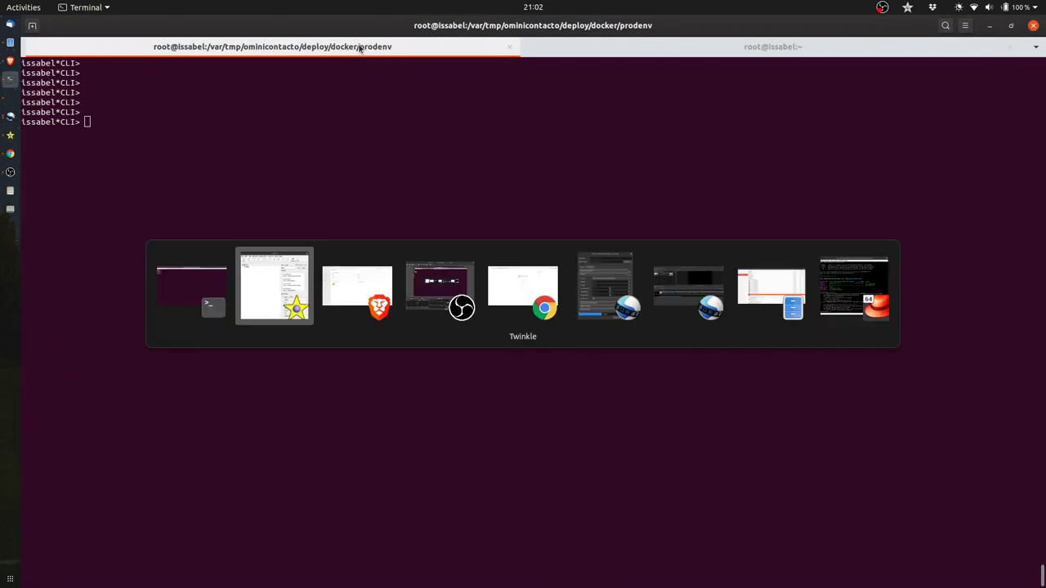
pyautogui.press('Return')
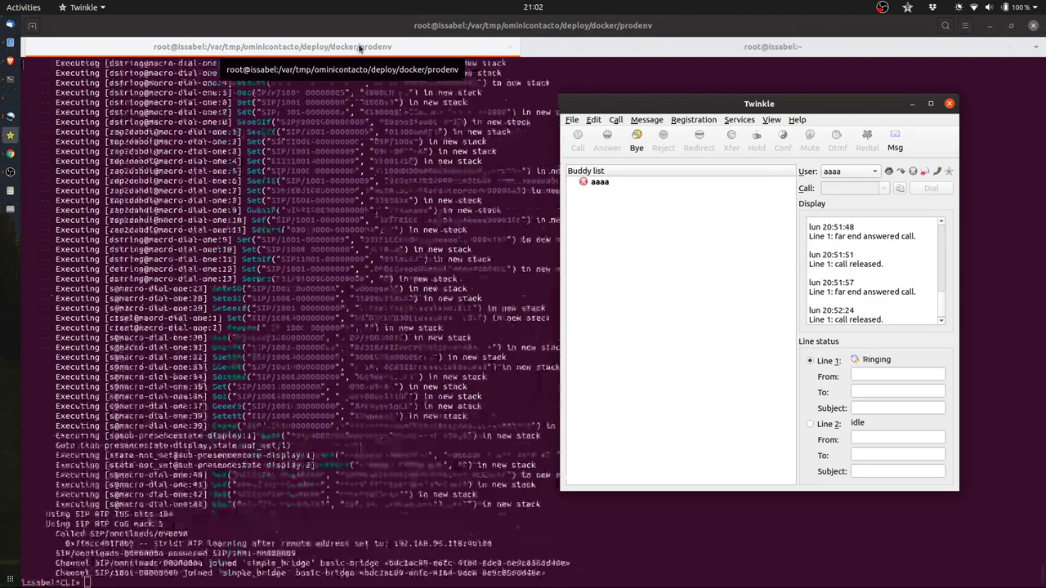
# Trace the call in the second root@issabel console, highlighting channel PJSIP/issabel-00000006.
pyautogui.click(360, 48)
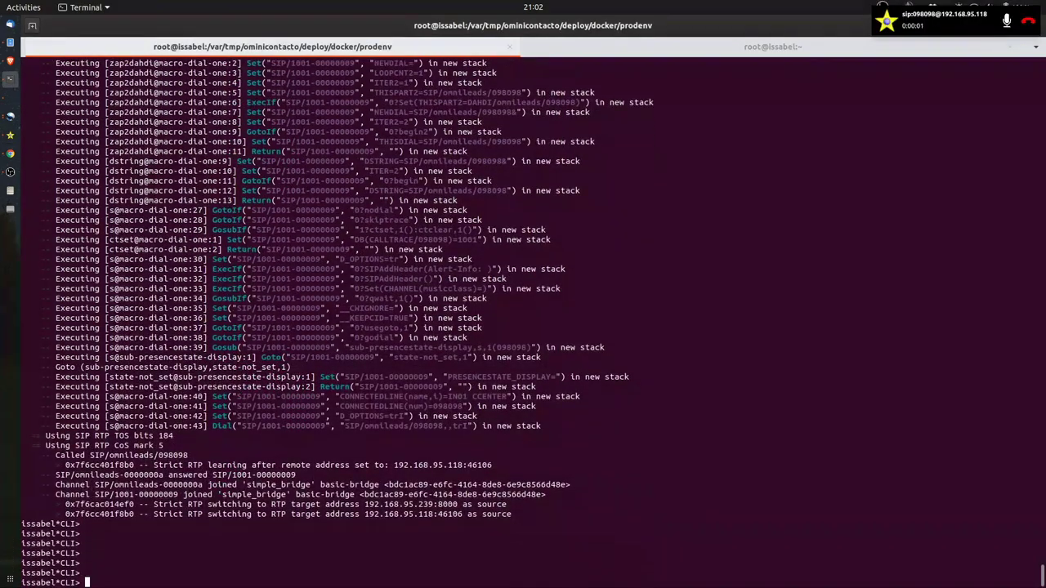
pyautogui.moveTo(213, 397); pyautogui.dragTo(176, 407)
pyautogui.click(636, 46)
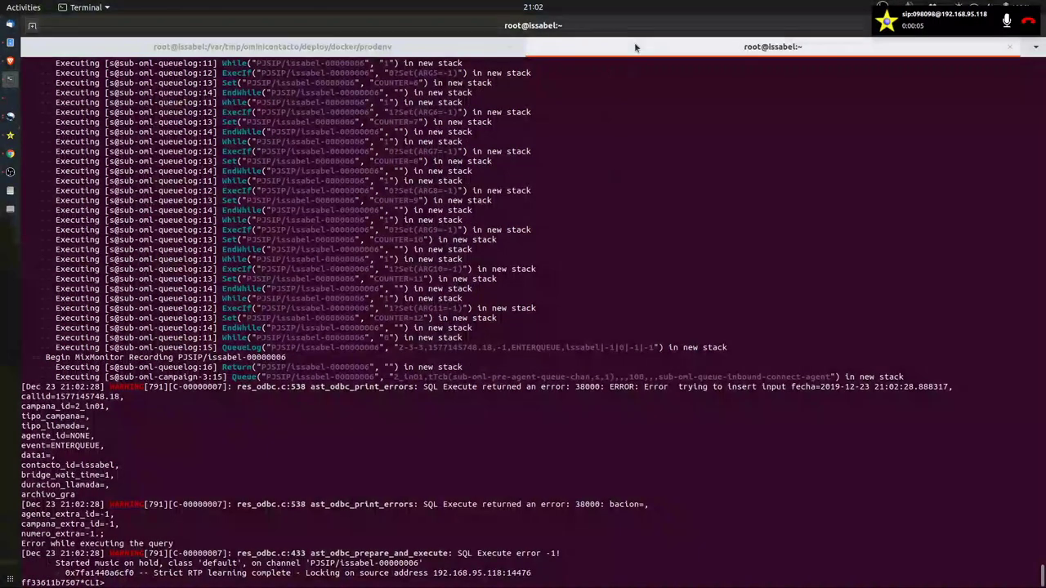
pyautogui.scroll(20, 621, 201)
pyautogui.scroll(-3, 620, 229)
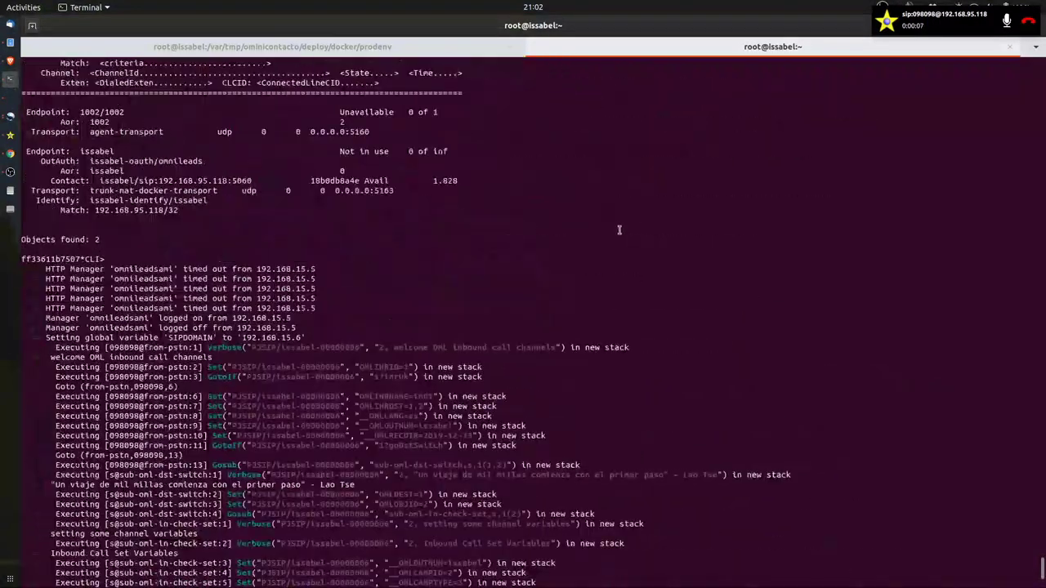
pyautogui.scroll(-2, 619, 230)
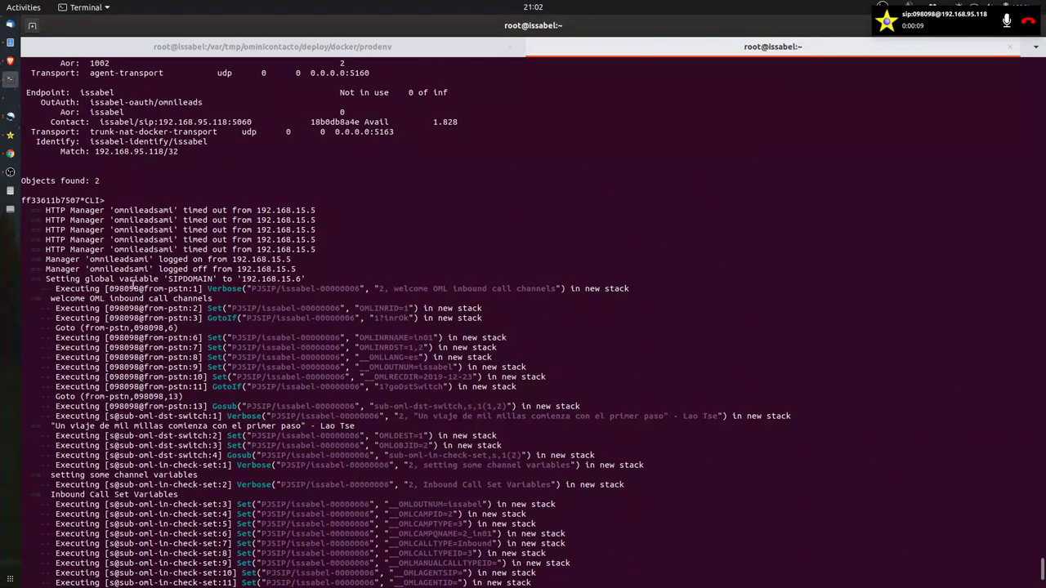
pyautogui.moveTo(123, 286); pyautogui.dragTo(245, 119)
pyautogui.click(270, 173)
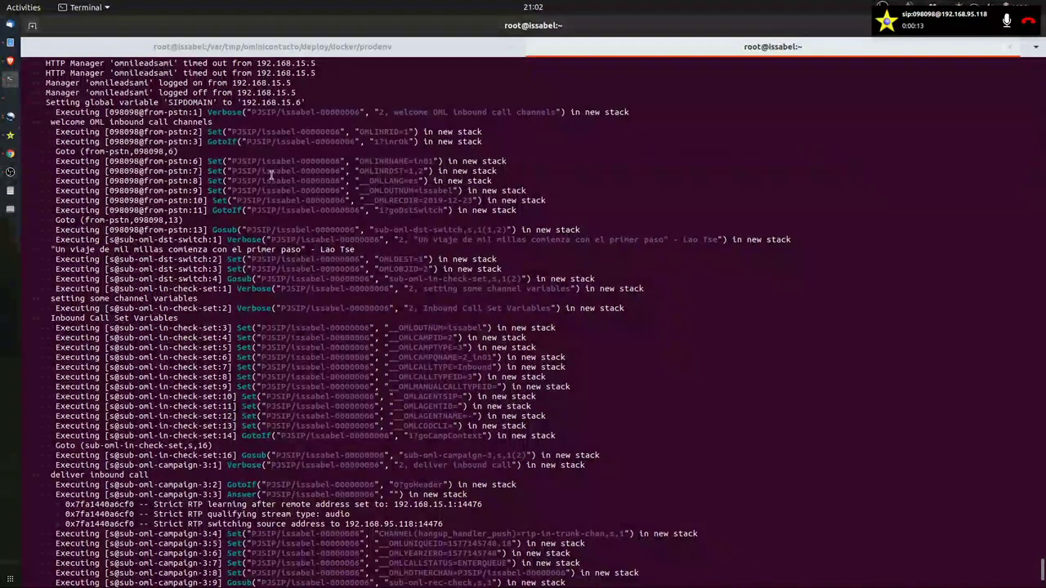
pyautogui.moveTo(233, 155); pyautogui.dragTo(350, 163)
# Clear the Asterisk console and bring the OMniLeads login page forward.
pyautogui.hotkey('ctrl', 'l')
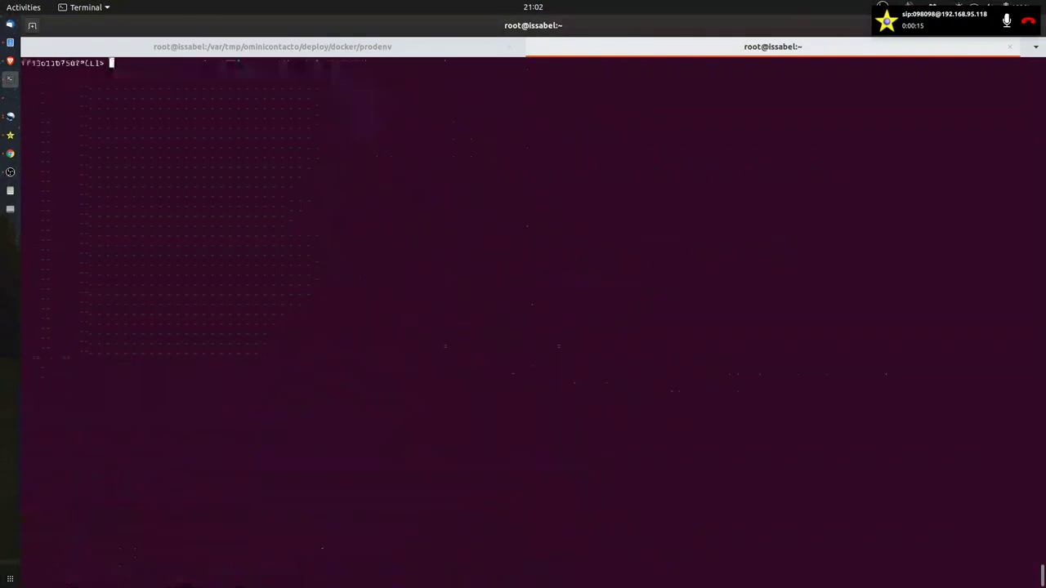
pyautogui.press('Return')
pyautogui.press('Return')
pyautogui.press('Return')
pyautogui.hotkey('alt', 'Tab')
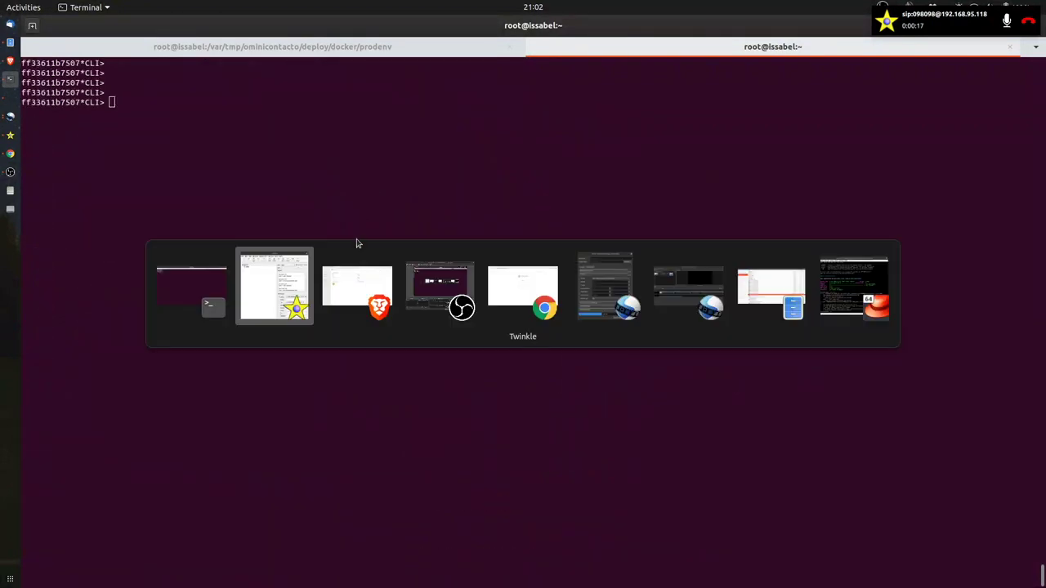
pyautogui.click(532, 281)
# Log in to OMniLeads as agent1 using the saved username.
pyautogui.click(532, 245)
pyautogui.click(520, 271)
pyautogui.click(532, 289)
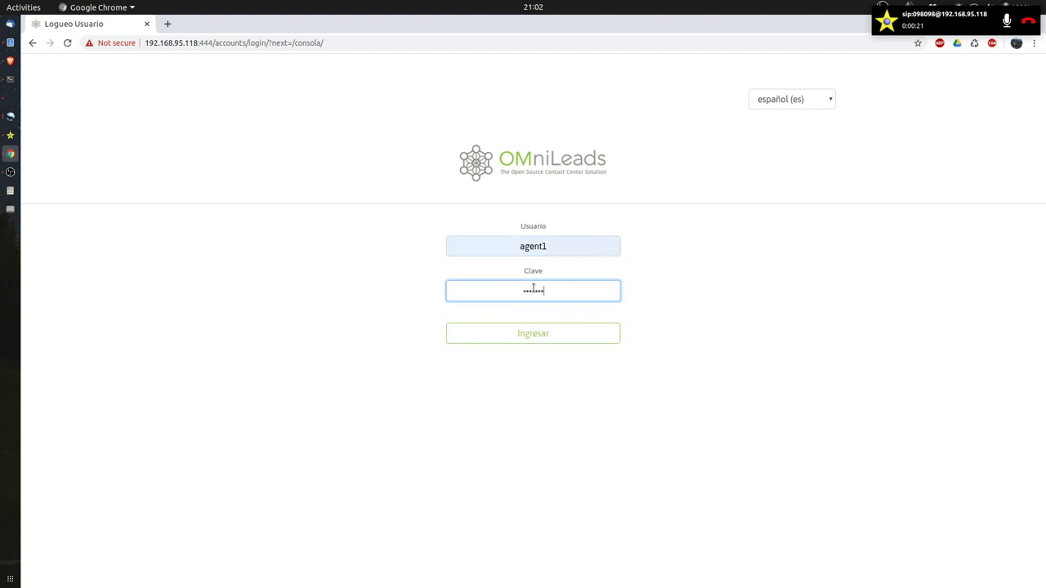
pyautogui.press('Return')
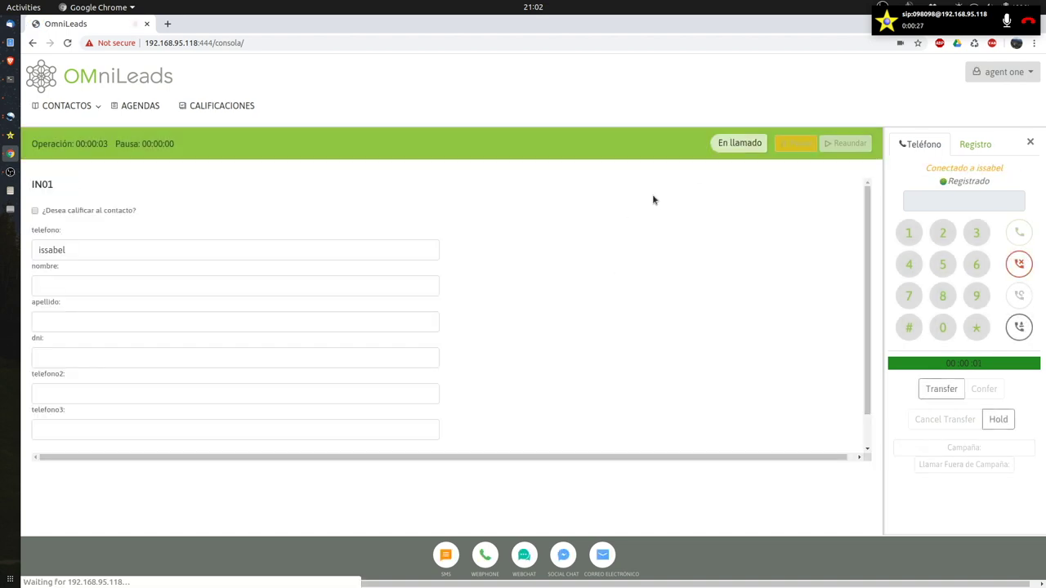
# Check the terminal log beside the call, then hang up the IN01 call.
pyautogui.moveTo(886, 22); pyautogui.dragTo(678, 73)
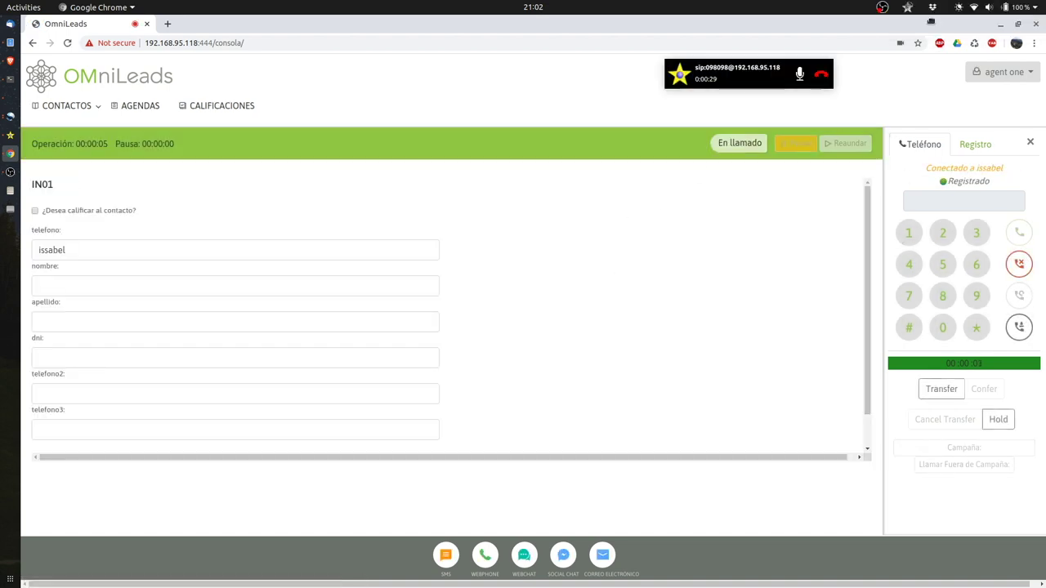
pyautogui.press('super+Down')
pyautogui.moveTo(693, 63); pyautogui.dragTo(630, 30)
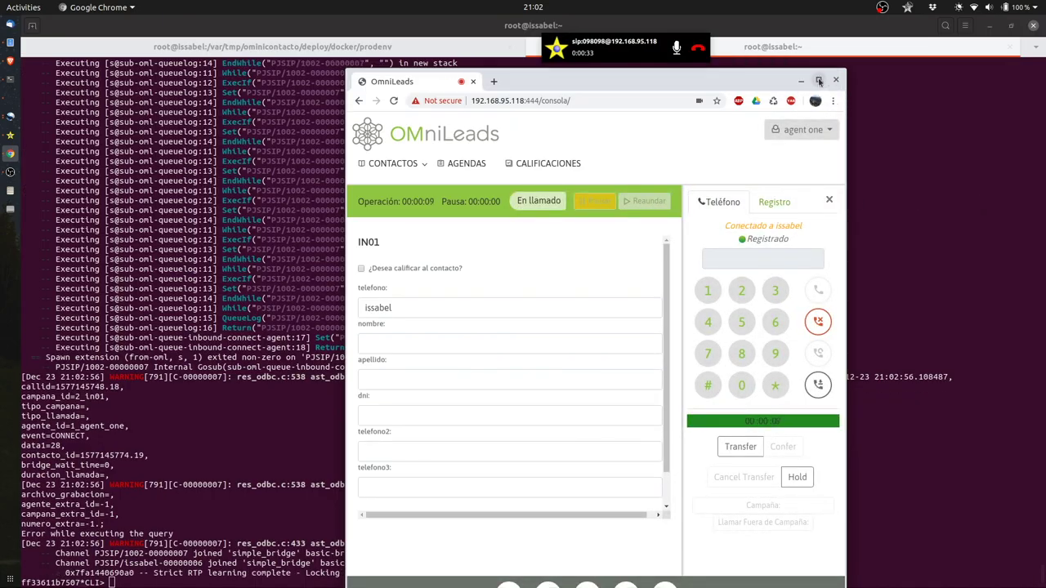
pyautogui.click(818, 81)
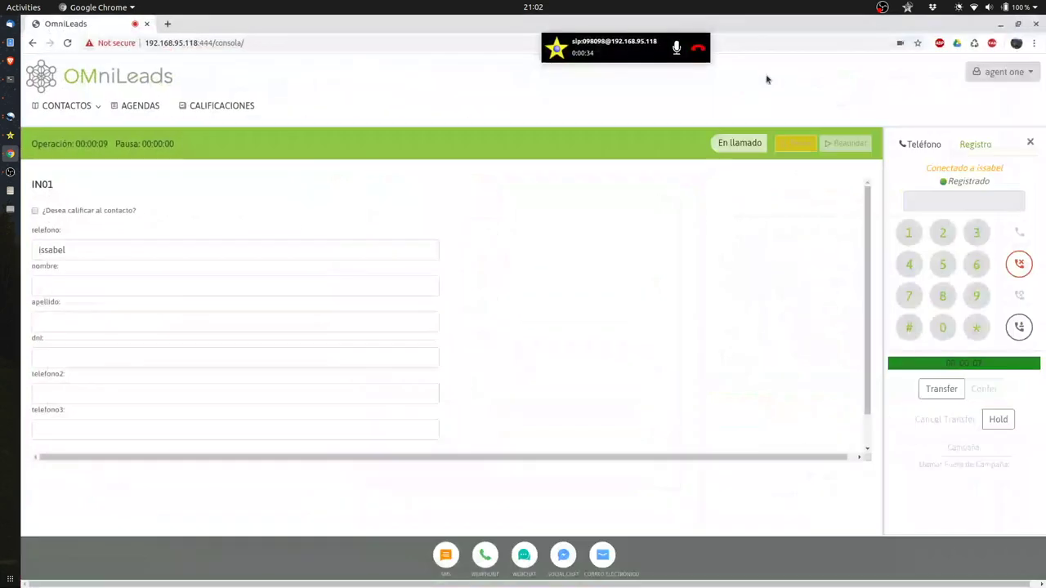
pyautogui.click(698, 49)
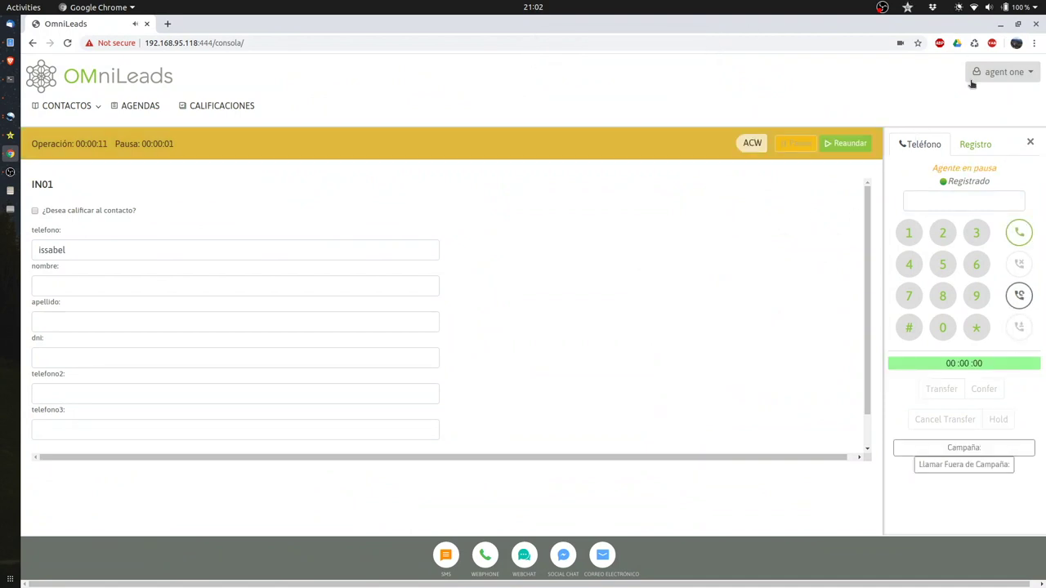
# Log agent1 out via the account menu's Salir option.
pyautogui.click(1001, 74)
pyautogui.click(998, 102)
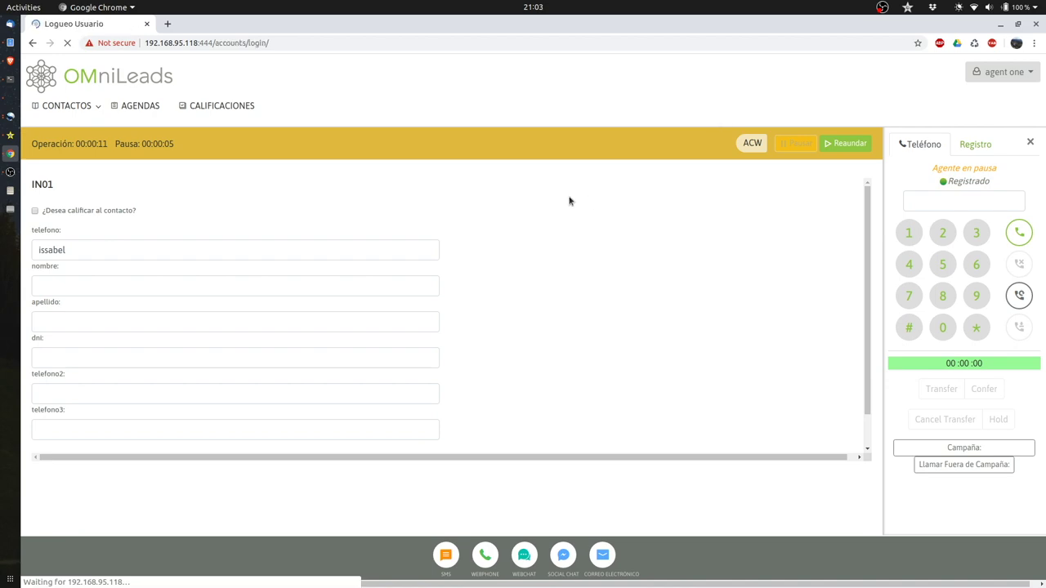
pyautogui.hotkey('alt', 'Tab')
# Exit the Asterisk console and the container shell back to the host.
pyautogui.hotkey('alt', 'shift', 'Tab')
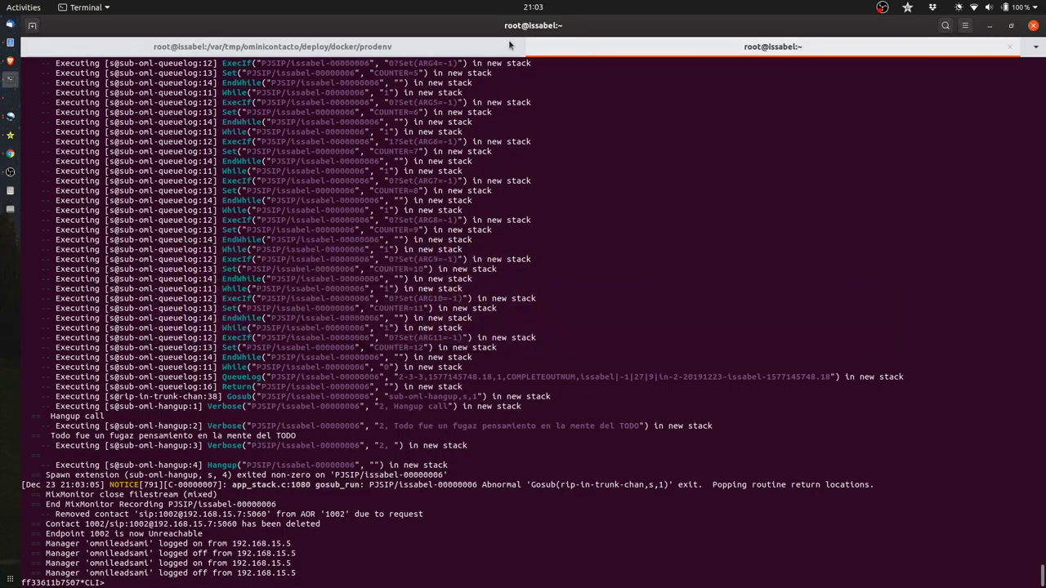
pyautogui.write('exit')
pyautogui.press('Return')
pyautogui.hotkey('ctrl', 'l')
pyautogui.press('Return')
pyautogui.press('Return')
pyautogui.write('exit')
pyautogui.press('Return')
pyautogui.press('Return')
pyautogui.press('Return')
pyautogui.press('Return')
pyautogui.press('Return')
pyautogui.press('Return')
pyautogui.press('Return')
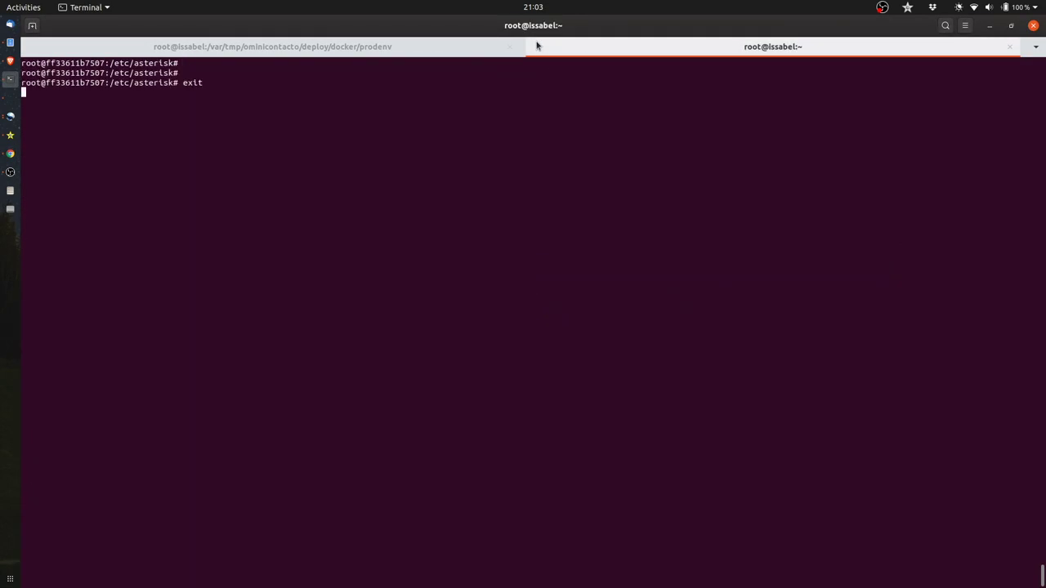
# Run docker ps to list the running OMniLeads containers.
pyautogui.write('cd')
pyautogui.press('BackSpace')
pyautogui.press('BackSpace')
pyautogui.write('docker')
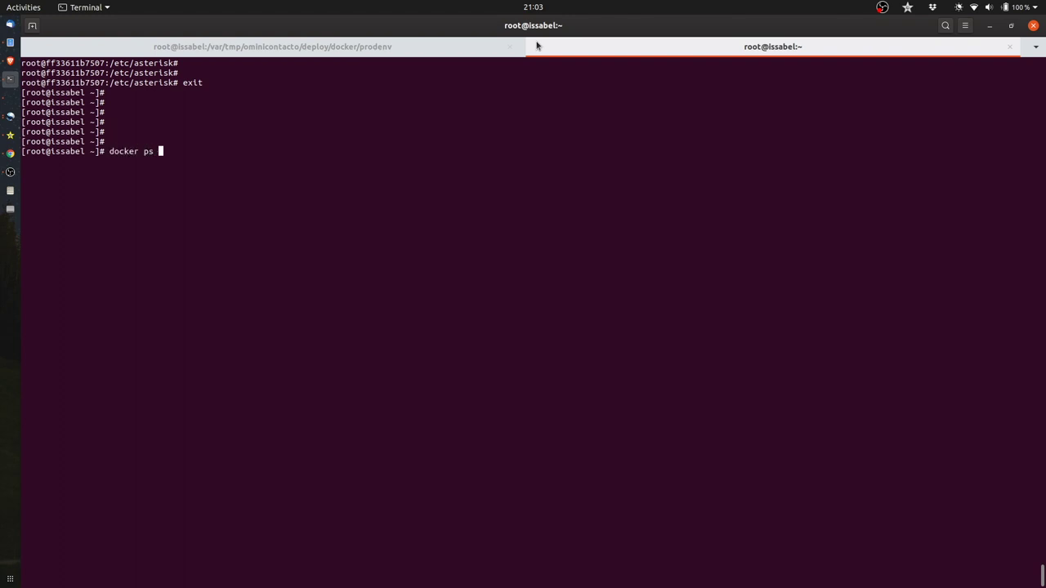
pyautogui.write(' ps')
pyautogui.press('Return')
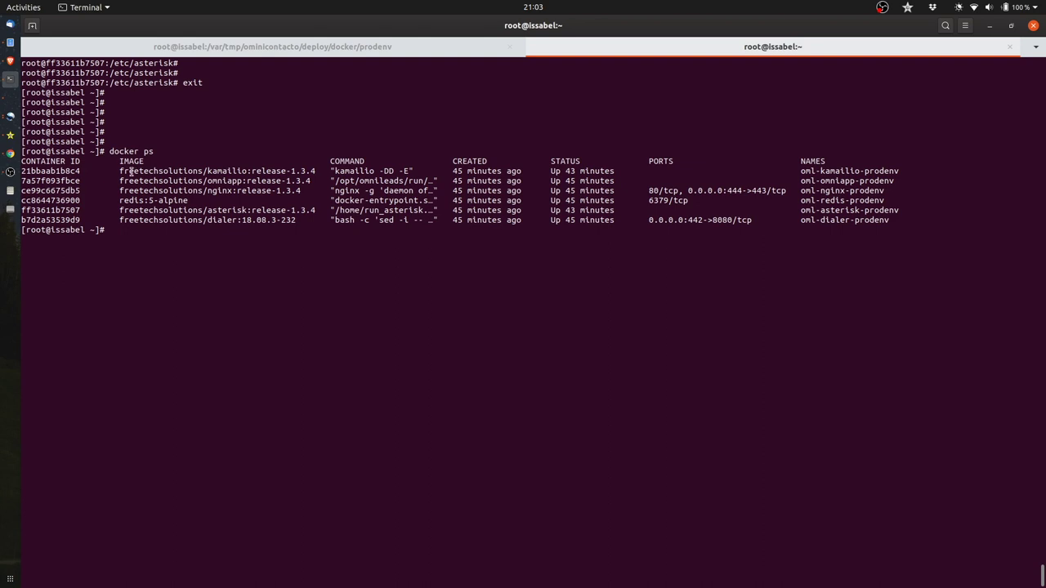
pyautogui.moveTo(117, 170); pyautogui.dragTo(893, 219)
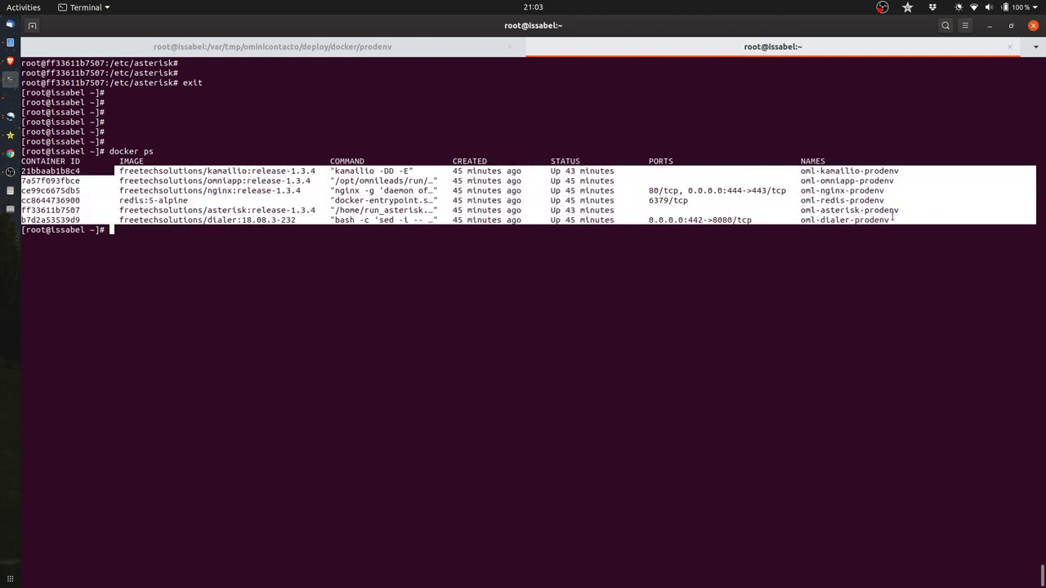
pyautogui.click(893, 218)
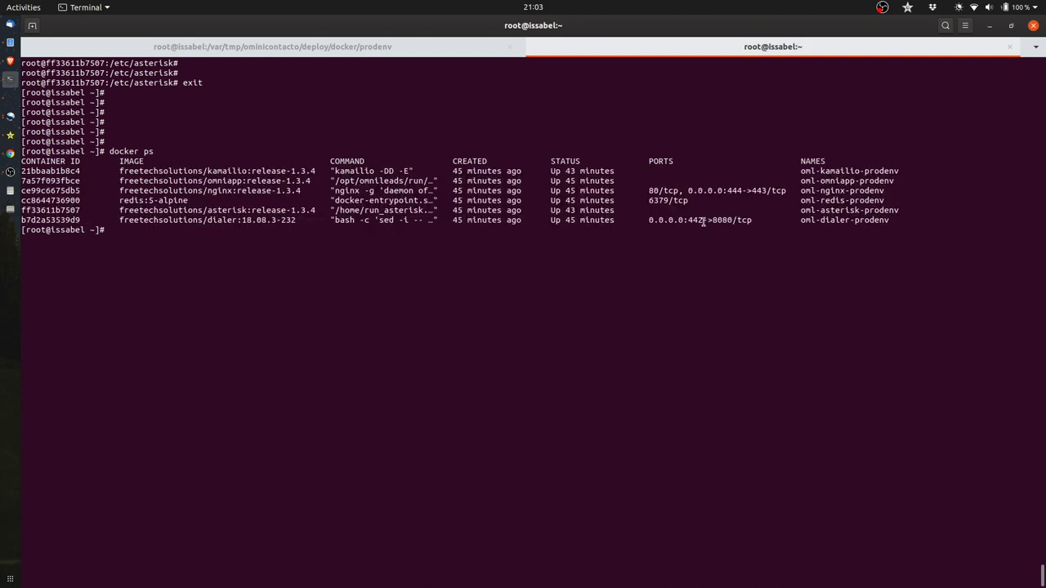
# Change into /var/tmp/omnicontacto/deploy/docker/prodenv using Tab completion.
pyautogui.write('cd /var/tmp/o')
pyautogui.press('Tab')
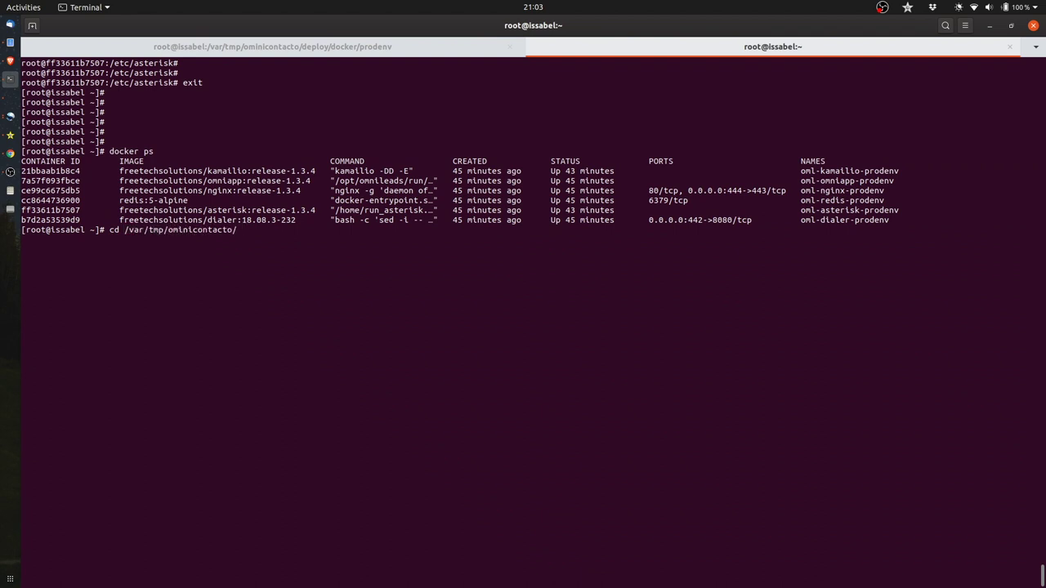
pyautogui.write('de')
pyautogui.press('Tab')
pyautogui.write('d')
pyautogui.press('Tab')
pyautogui.write('p')
pyautogui.press('Tab')
pyautogui.hotkey('ctrl', 'l')
pyautogui.press('Return')
pyautogui.press('Return')
pyautogui.press('Return')
# Clear the screen and start vim on docker-compose.yml.
pyautogui.hotkey('ctrl', 'l')
pyautogui.press('Return')
pyautogui.press('Return')
pyautogui.write('vim do')
pyautogui.press('Tab')
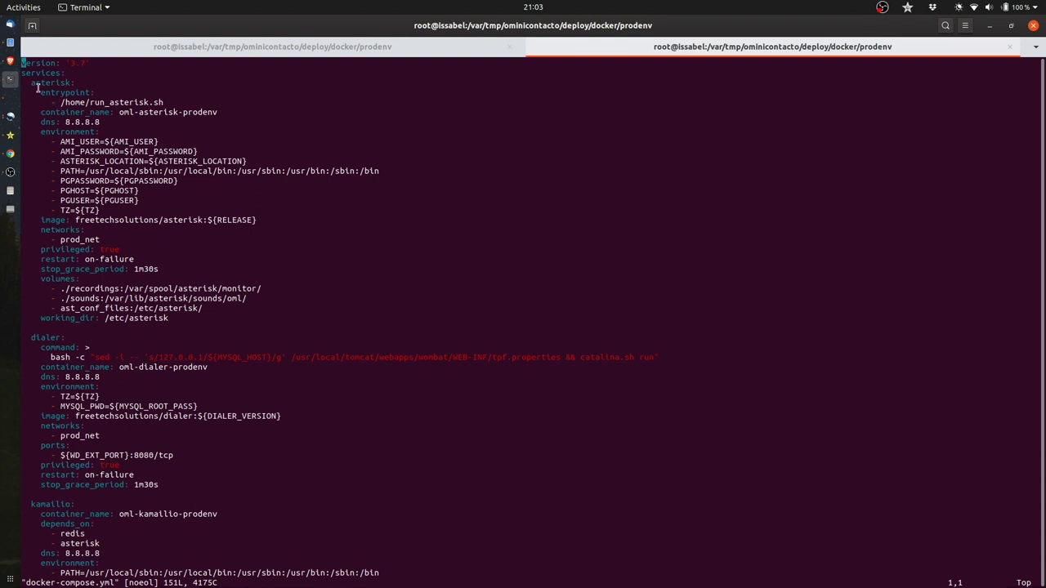
# Highlight the asterisk and dialer service blocks in docker-compose.yml.
pyautogui.moveTo(32, 85); pyautogui.dragTo(285, 321)
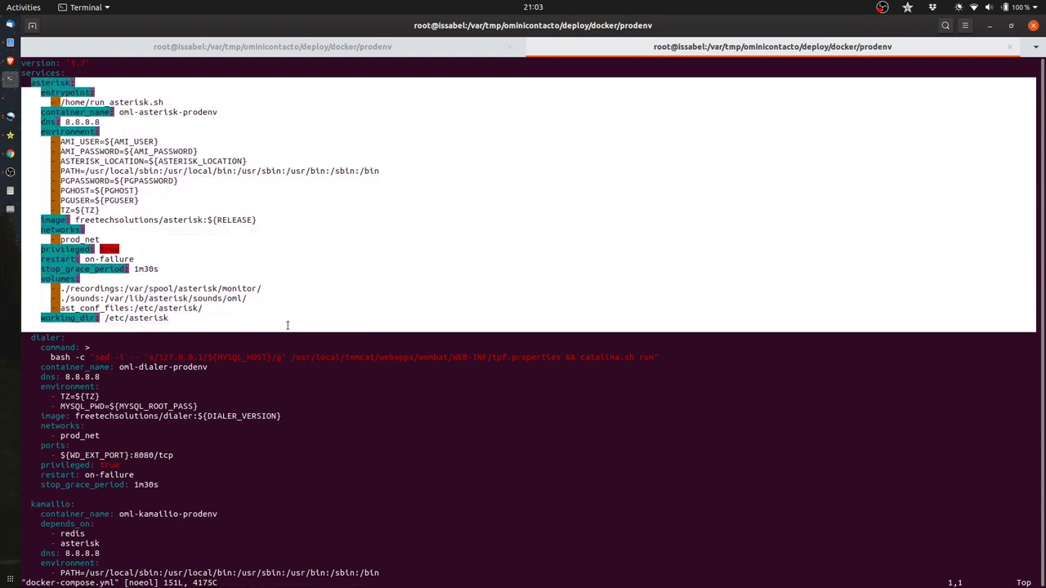
pyautogui.click(286, 323)
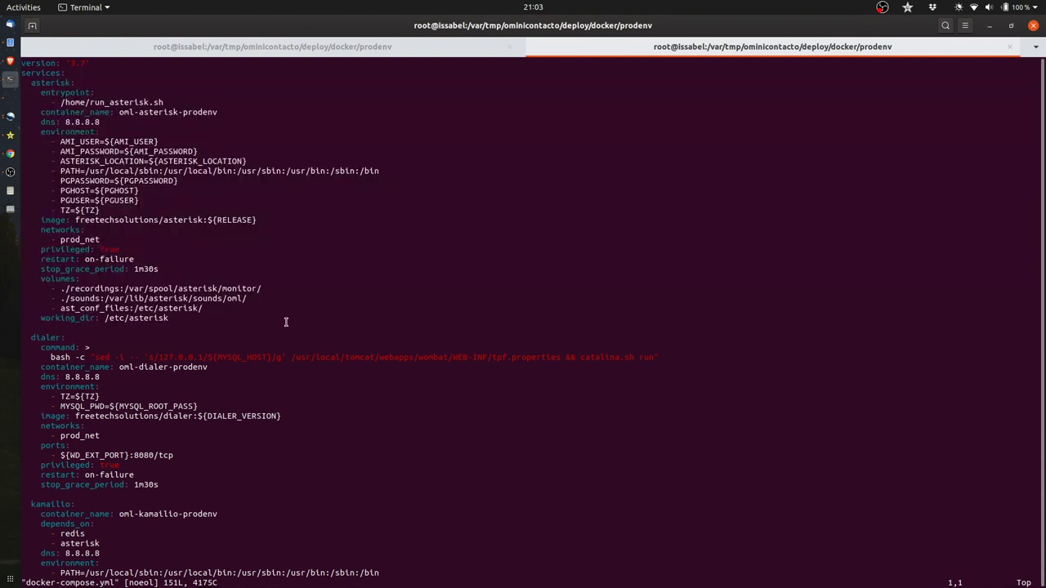
pyautogui.moveTo(33, 82); pyautogui.dragTo(136, 308)
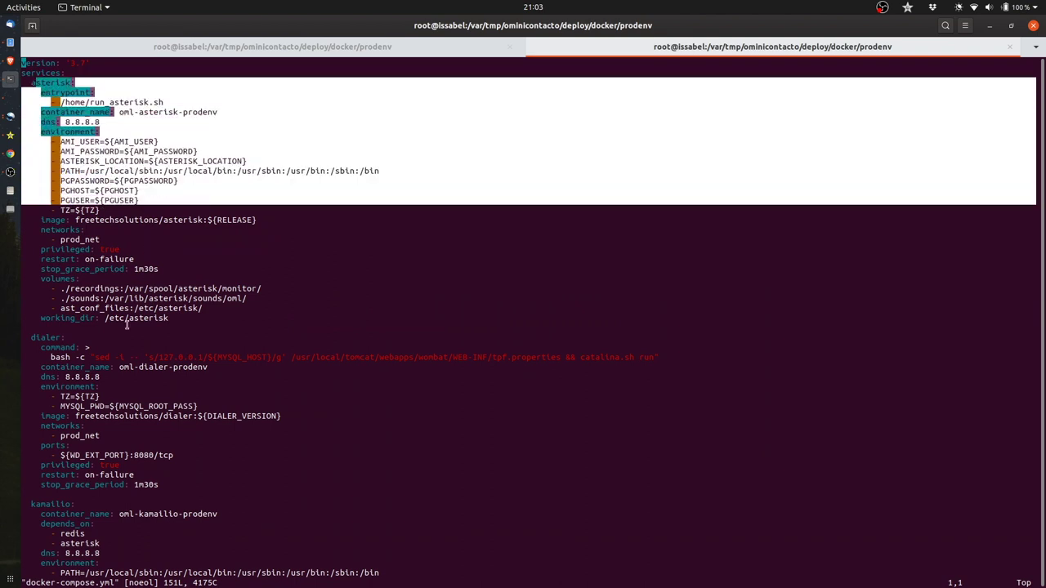
pyautogui.moveTo(33, 337); pyautogui.dragTo(160, 435)
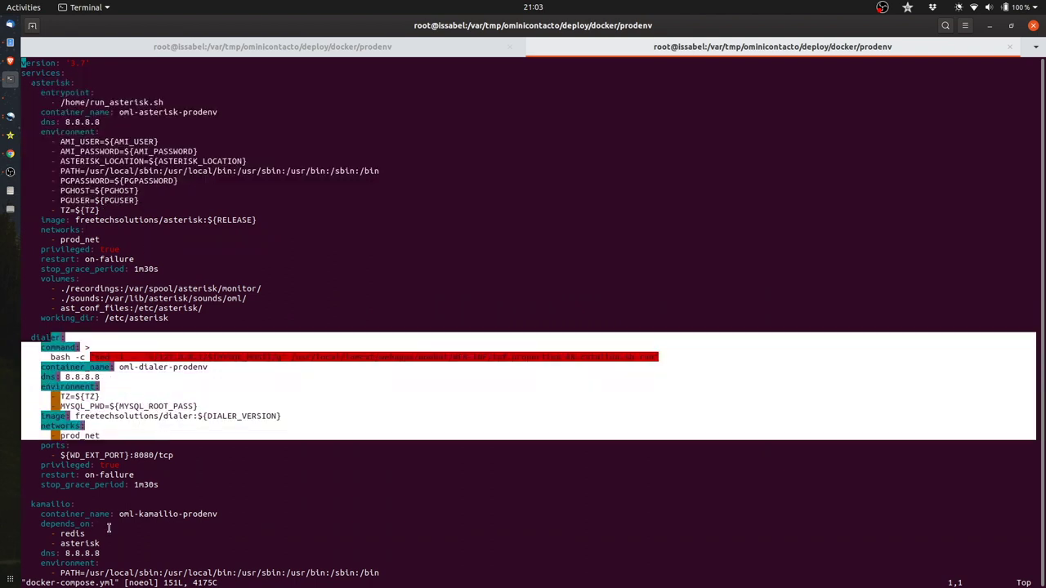
# Jump to the end of the file, quit vim with :q, and switch to Brave.
pyautogui.hotkey('shift', 'g')
pyautogui.write(':q')
pyautogui.press('Return')
pyautogui.press('Return')
pyautogui.press('Return')
pyautogui.press('Return')
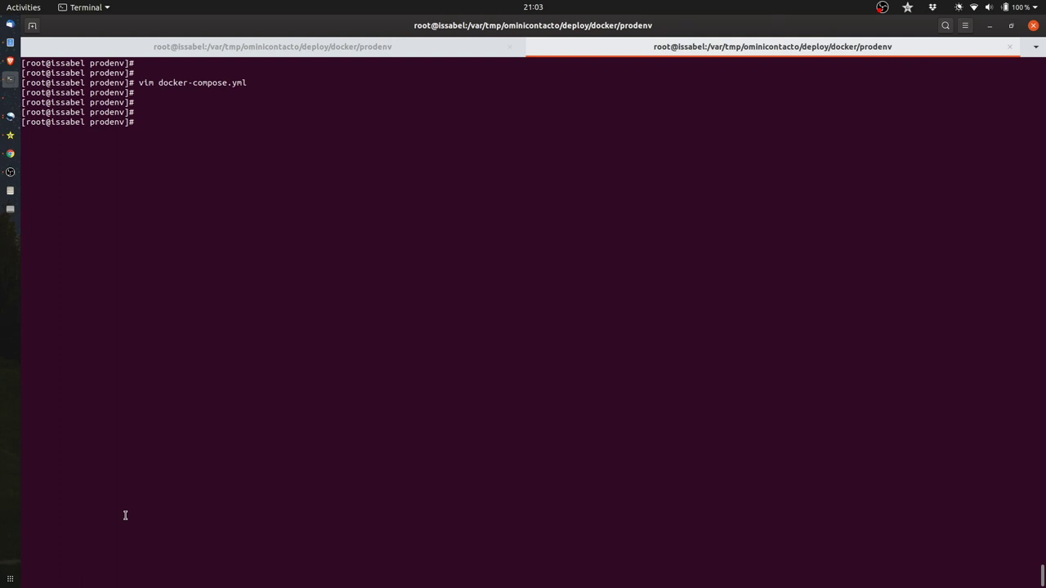
pyautogui.hotkey('alt', 'Tab')
pyautogui.hotkey('alt', 'Tab')
pyautogui.hotkey('alt', 'Tab')
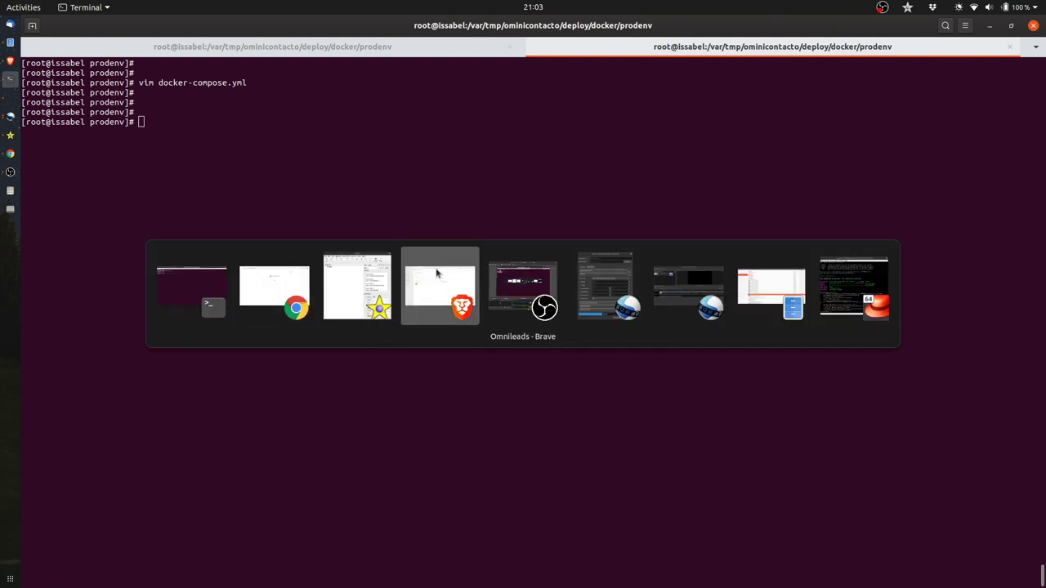
# Select closing slide 45, 'MUCHAS GRACIAS !!!', and start the full-screen slideshow.
pyautogui.hotkey('ctrl', 'pageup')
pyautogui.scroll(-1, 81, 479)
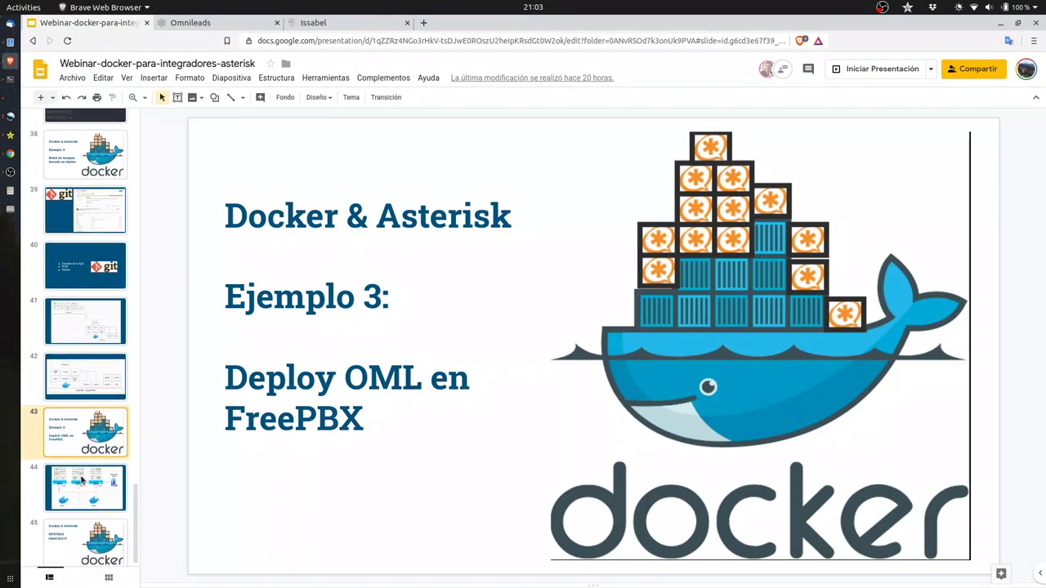
pyautogui.click(83, 547)
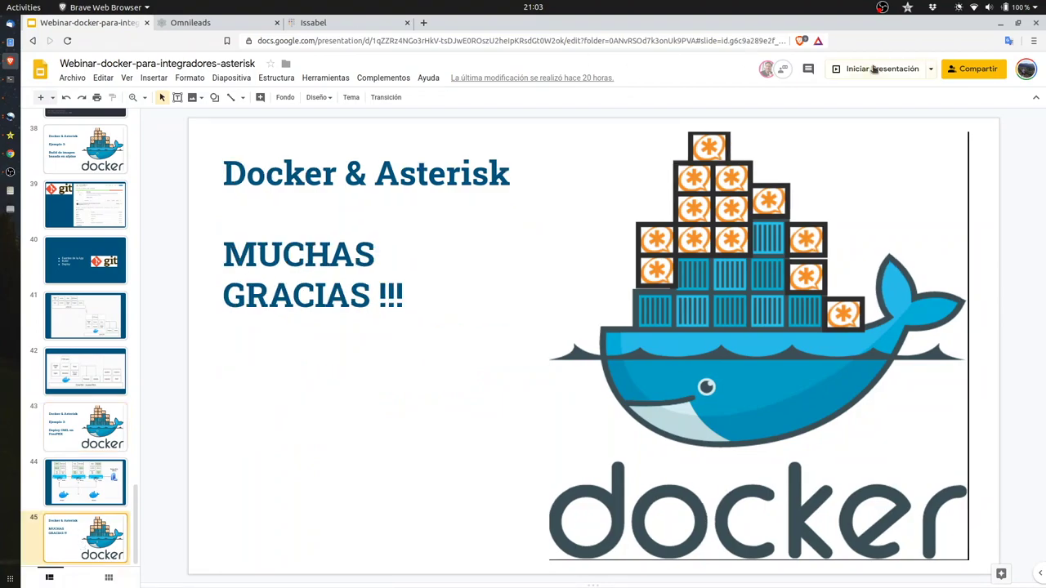
pyautogui.click(873, 70)
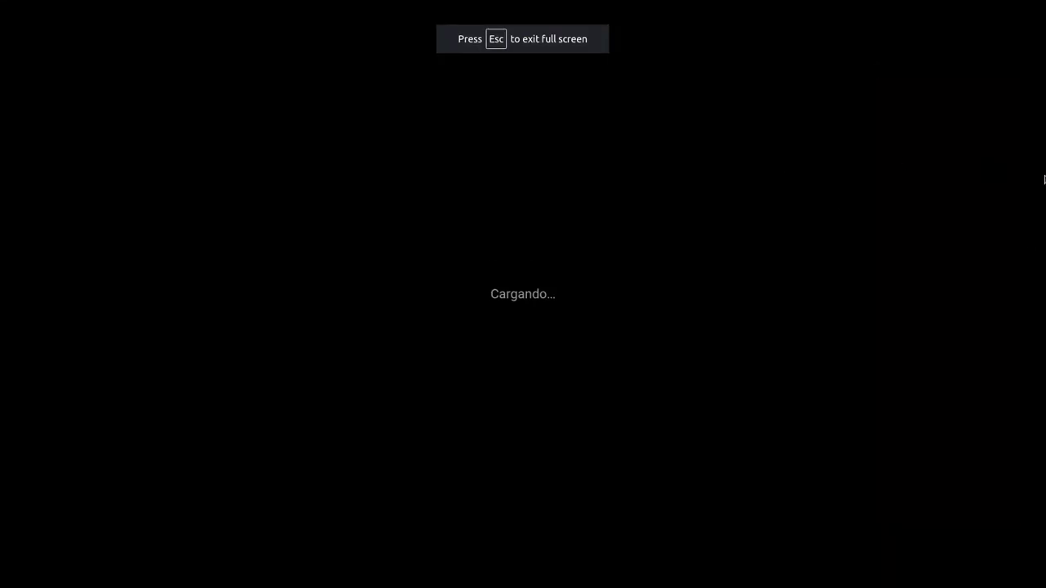